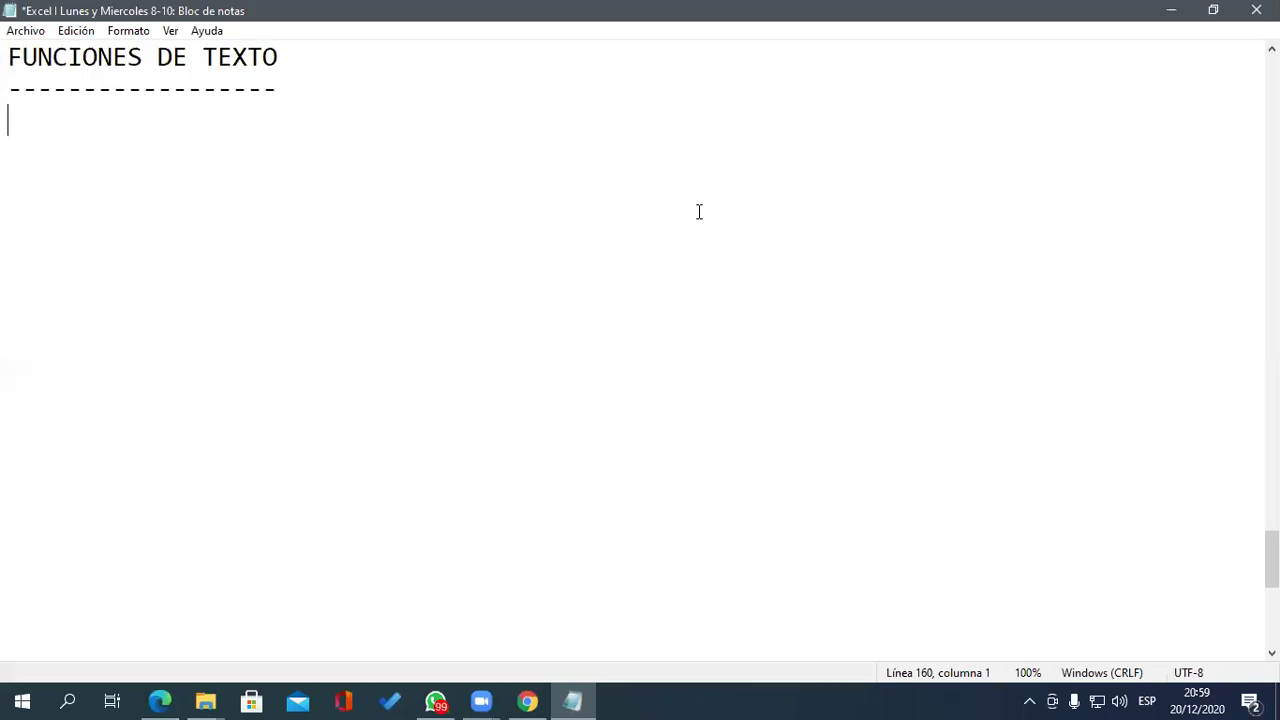
- Add the heading '1. FUNCION MAYUSC' below the title, underlined with a dash line
key("Return")
key("Up")
type("1. ")
type("FUNCION MAYUSC")
key("Return")
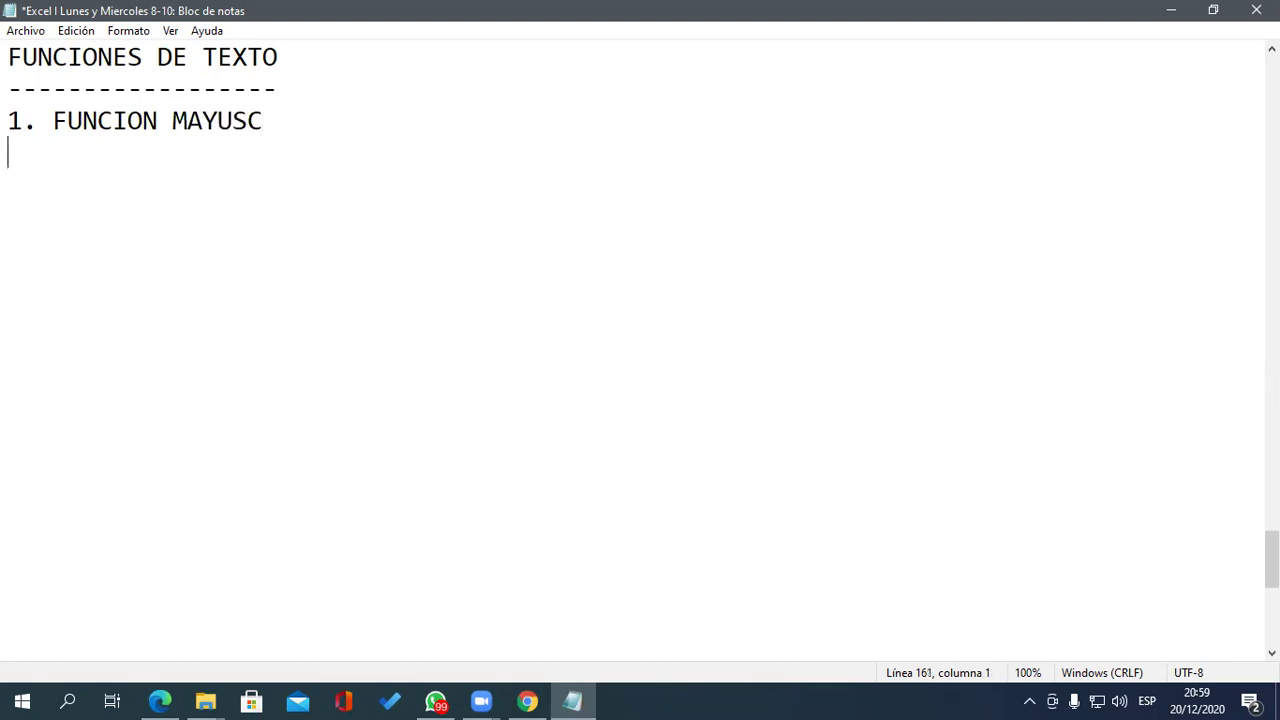
type("----------------")
key("Return")
- Write the description 'Convierte a mayuscula' and the syntax '=MAYUSC(Texto)', then leave a blank line
type("Convierte a mayuscula")
key("Return")
type("=MAYUSC(")
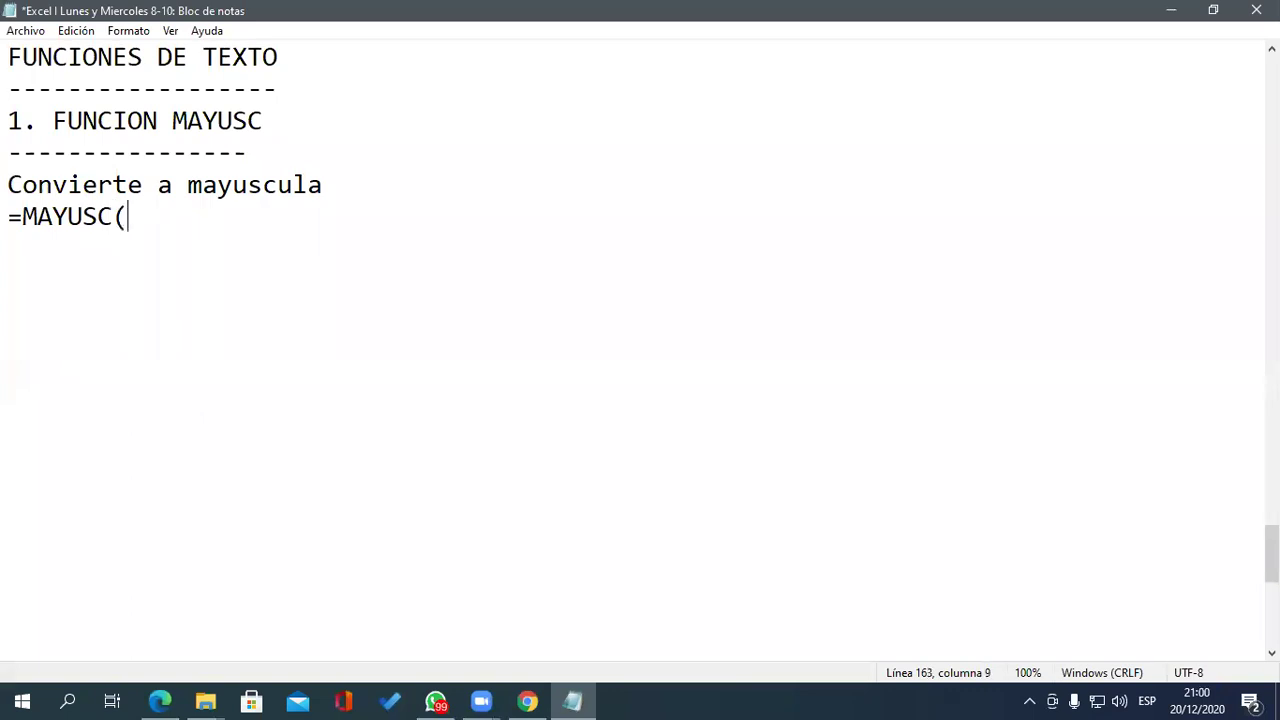
type("Texto)")
key("Return")
key("Return")
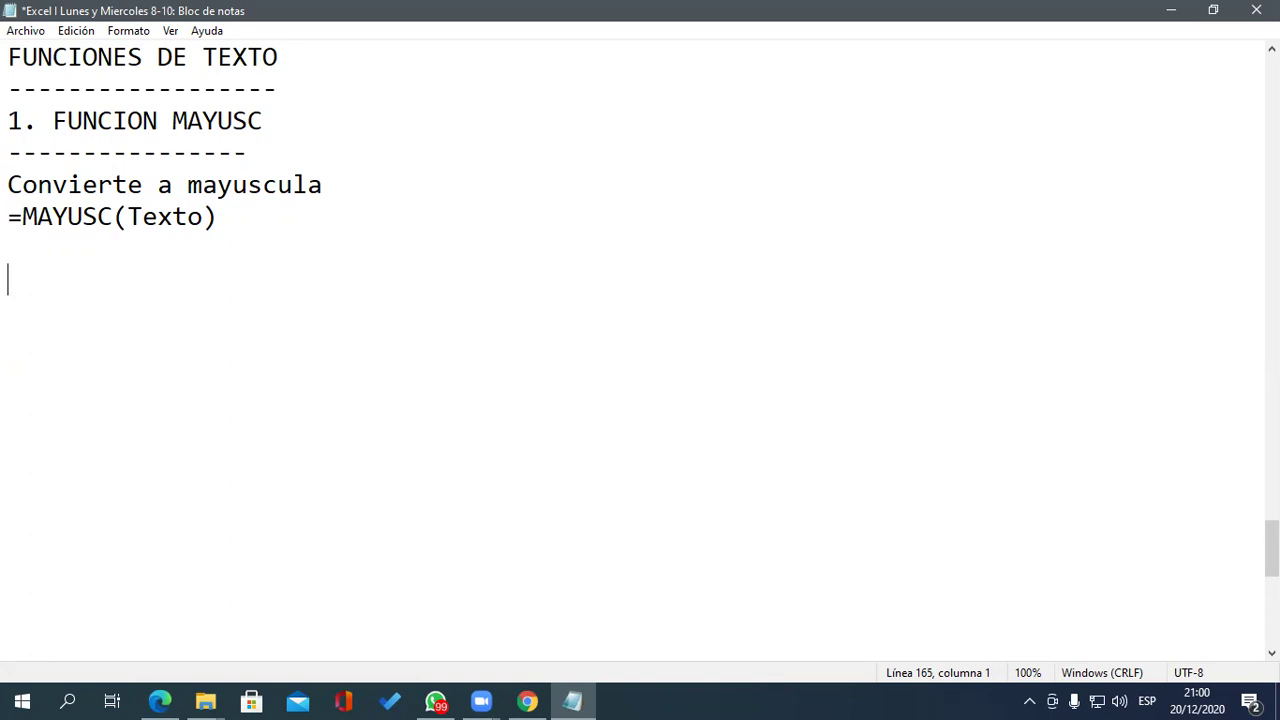
- Add the heading '2. FUNCION MINUSC' without the tab gap, underlined with dashes
type("2.")
key("Tab")
type("FUNCION MINUSC")
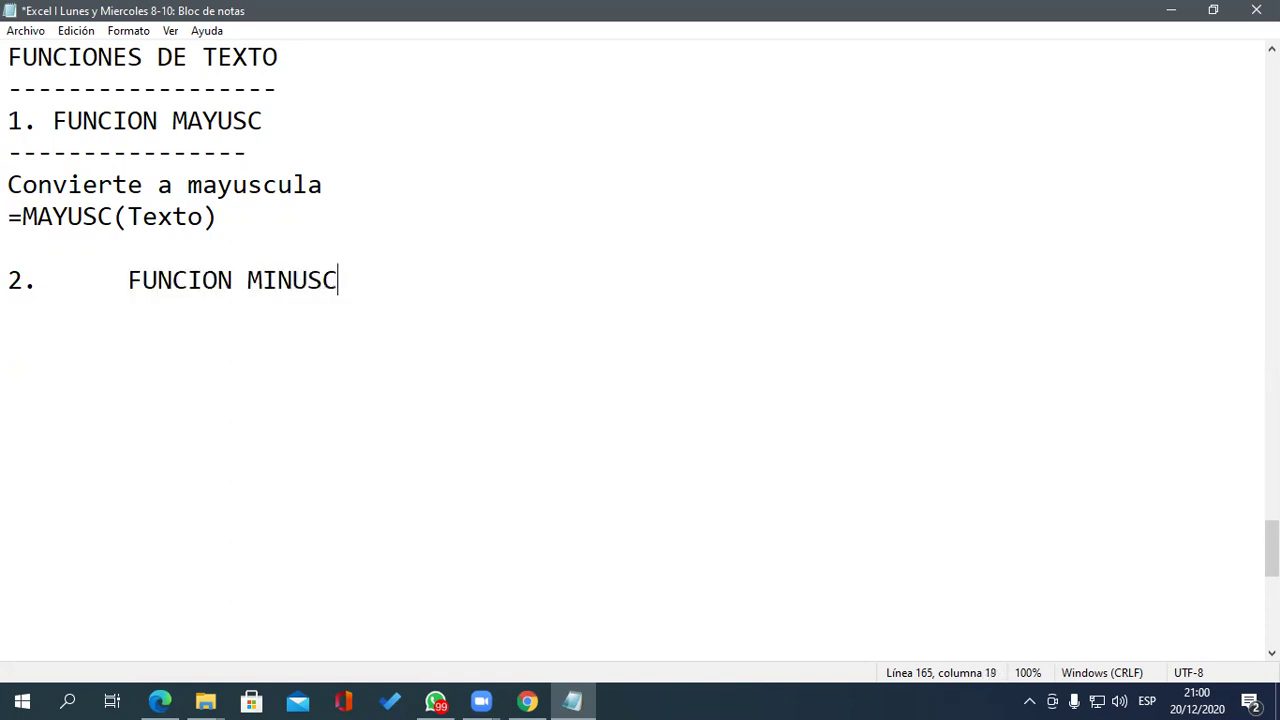
key("Left")
key("Left")
key("Left")
key("Left")
key("Left")
key("Left")
key("Left")
key("Left")
key("Left")
key("Left")
key("Left")
key("Left")
key("Left")
key("BackSpace")
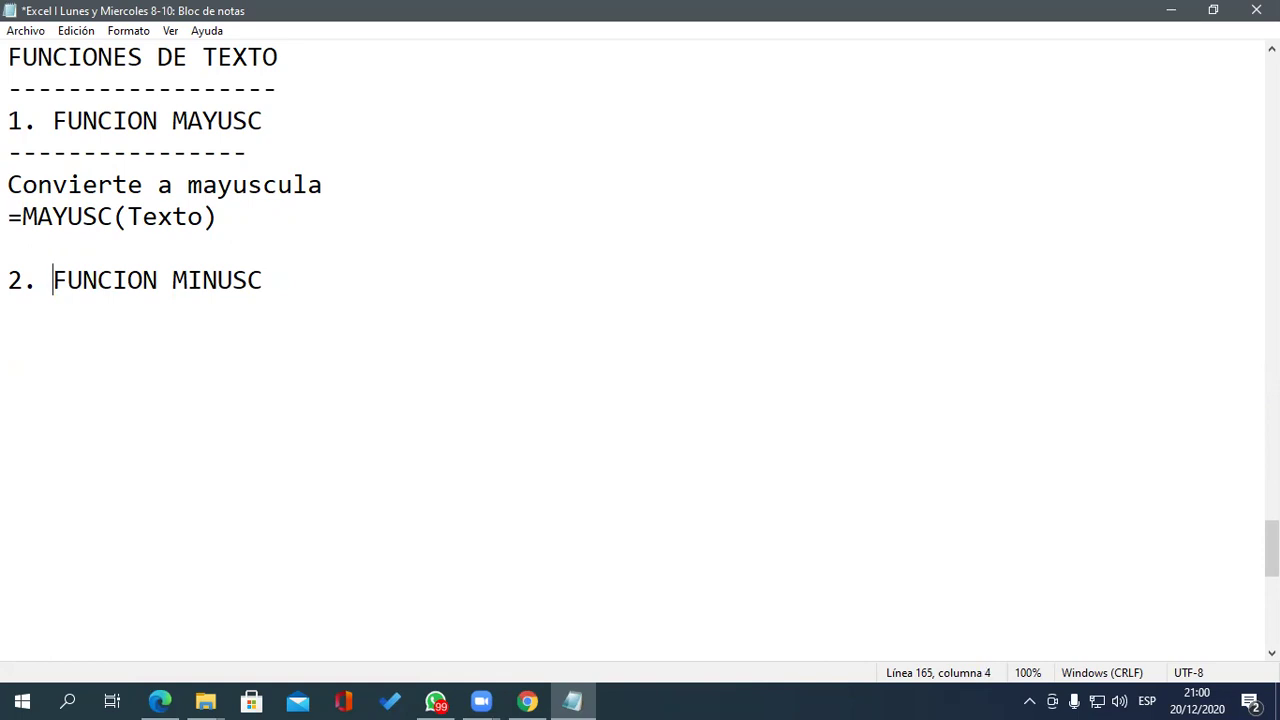
key("End")
key("Return")
type("-------------------------")
- Write the description 'Conviert a minuscula' and begin the syntax line with '=MINU'
key("Return")
type("Conviert a m")
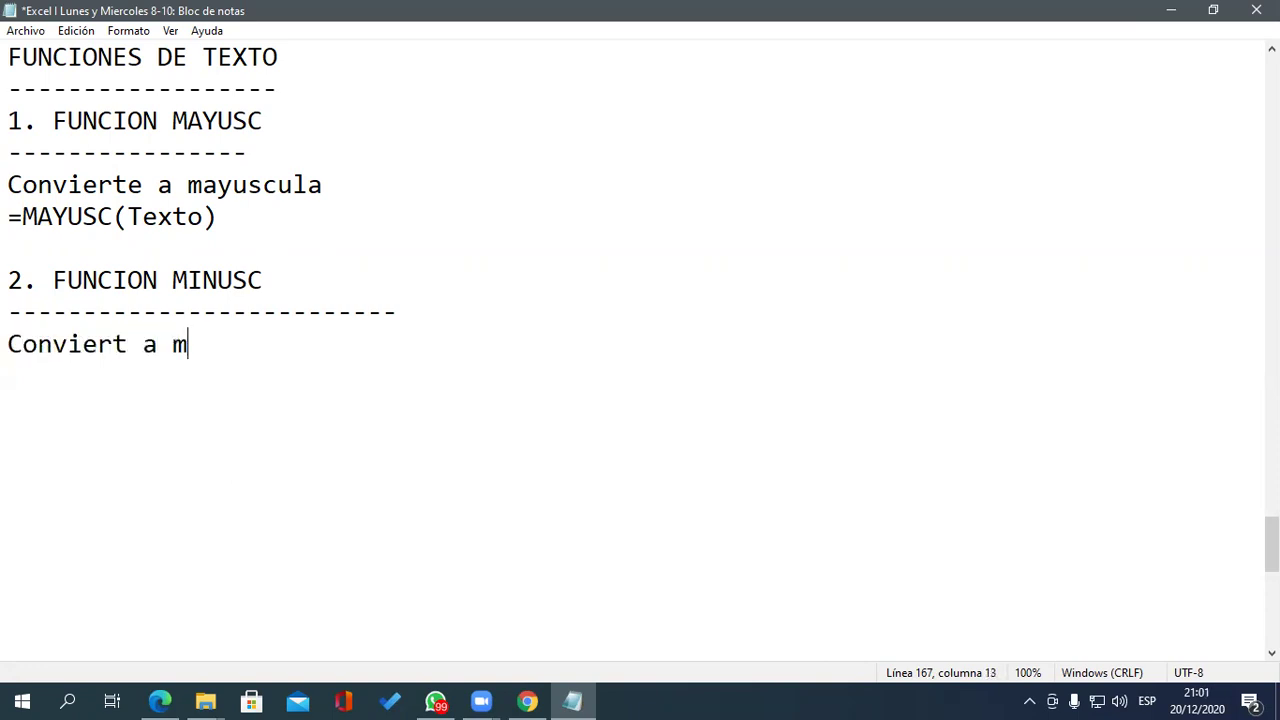
type("inuscula")
key("Return")
type("=MINUSVC")
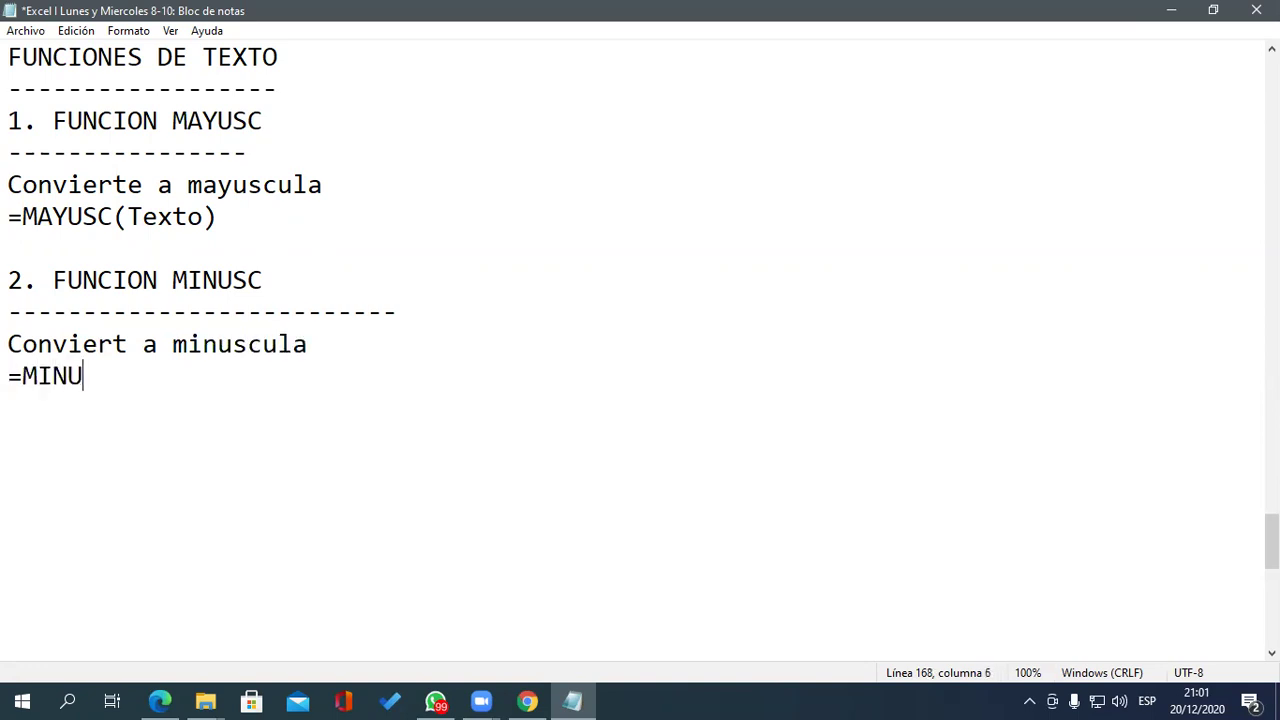
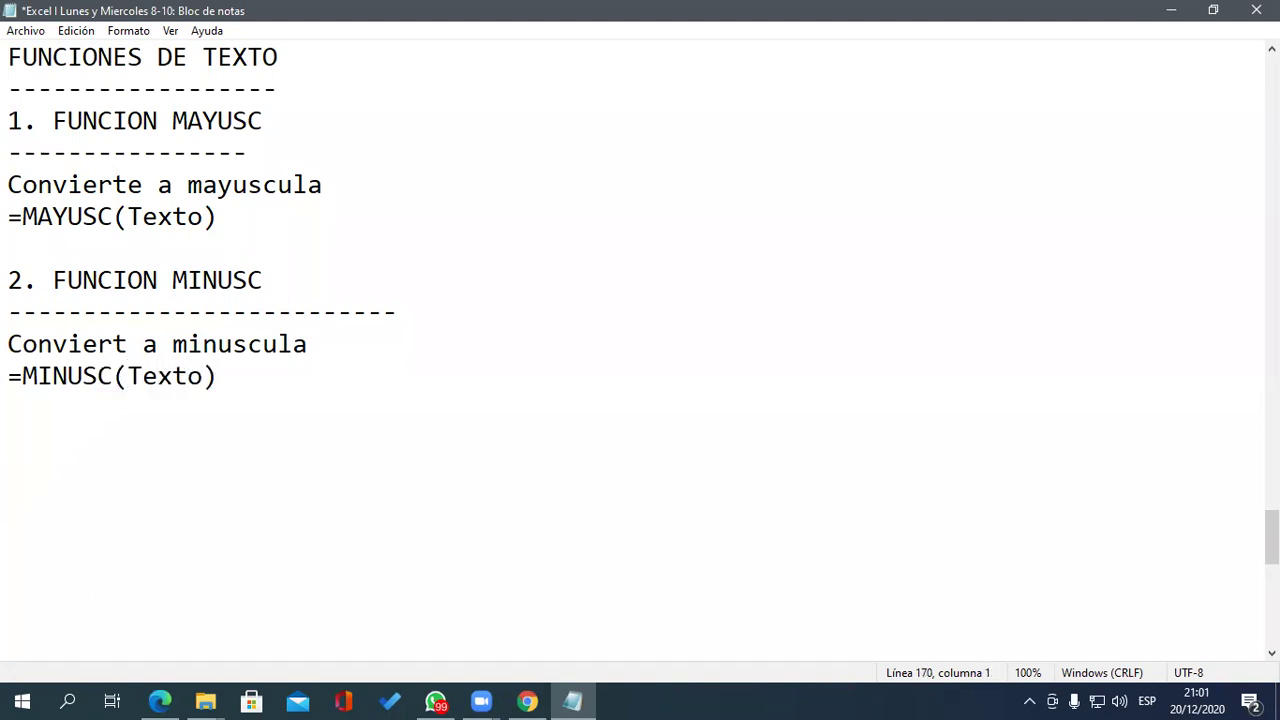
- Write '3. FUNCIÓN NOMPROPIO' with dashes, 'Convierte la primera en mayuscula' and =NOMPROPIO(Texto)
type("3.")
type(" FUNCIÓN NOMPROPIO")
key("Return")
type("---------------------")
key("Return")
type("Convierte la primera en mayuscula")
key("Return")
type("=")
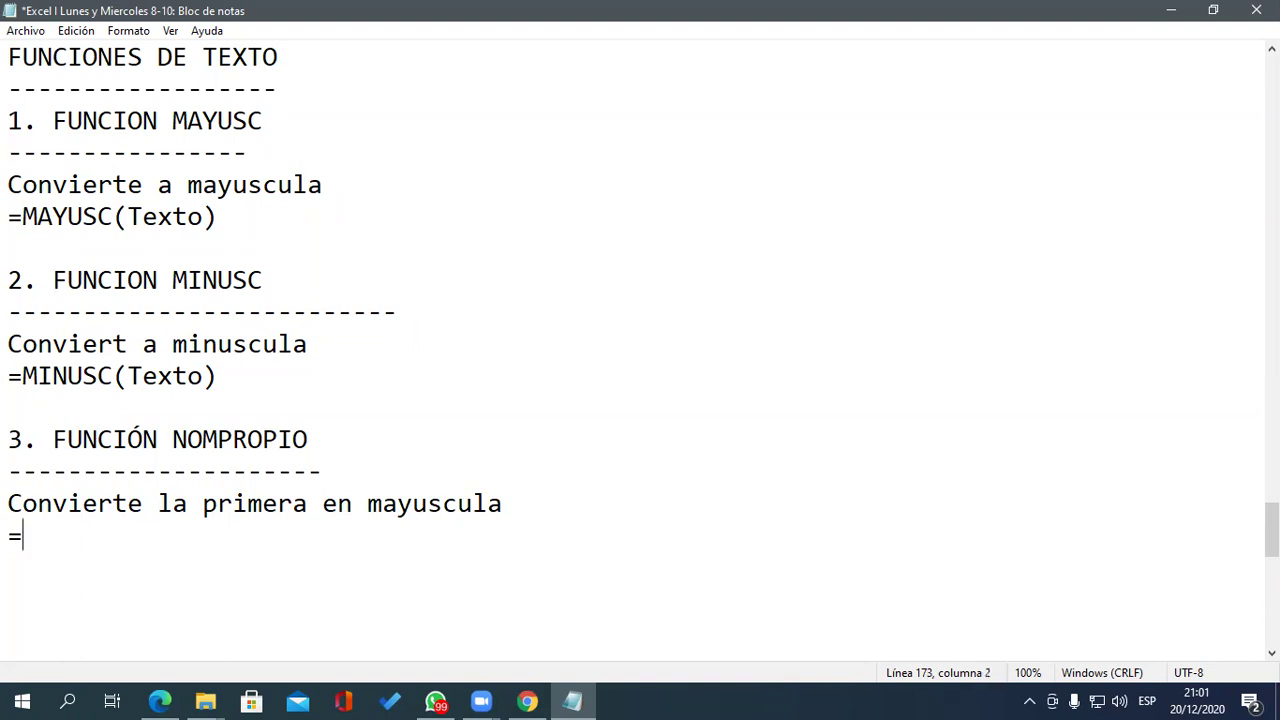
type("NOP")
key("BackSpace")
type("MPROPIO(Texto)")
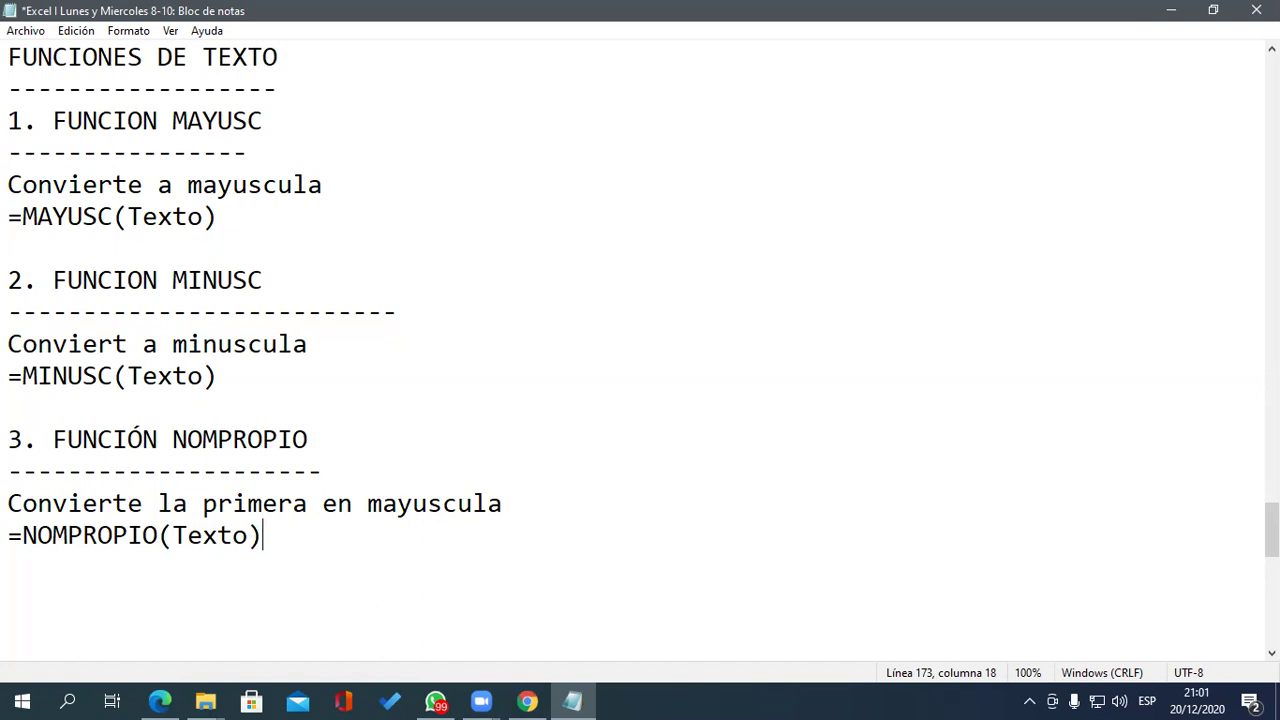
key("Return")
key("Return")
key("Return")
key("Return")
key("Return")
key("BackSpace")
key("BackSpace")
key("BackSpace")
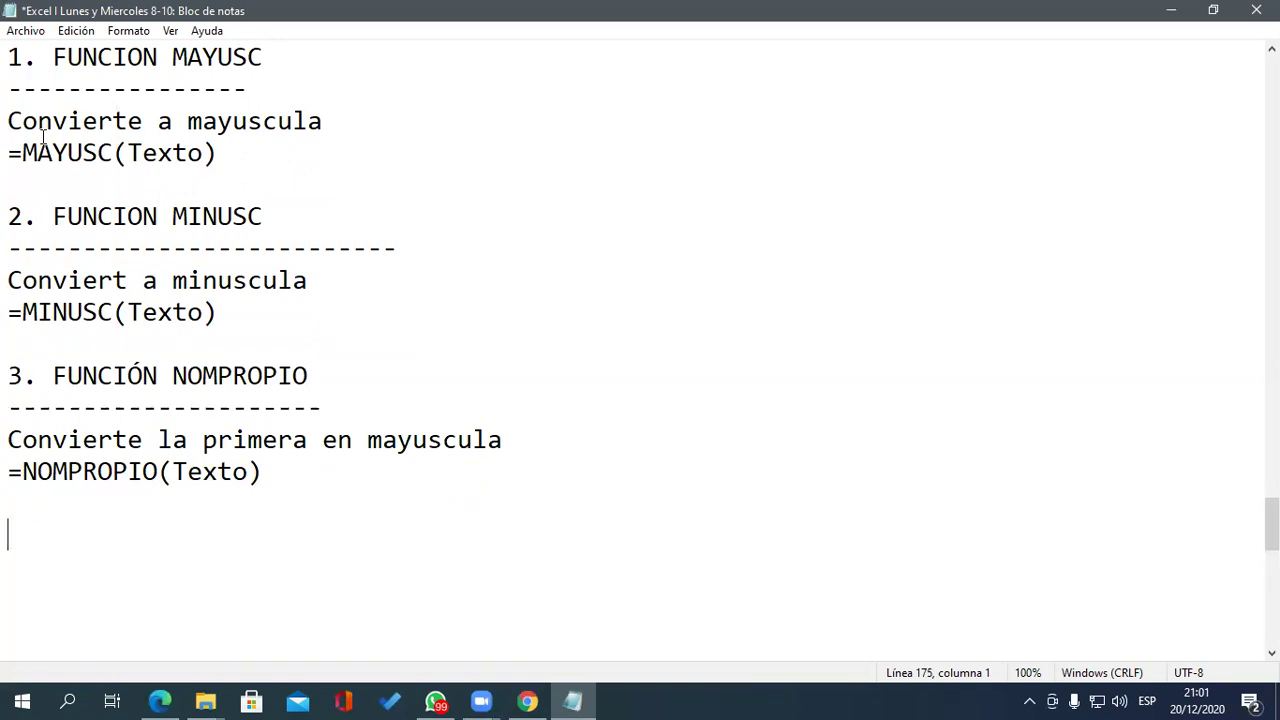
- Write '4. FUNCION LARGO', a dashed rule, 'Cuenta cuantos caracteres tiene el texto' and =LARGO(Texto)
type("4. largo")
key("BackSpace")
key("BackSpace")
key("BackSpace")
key("BackSpace")
key("BackSpace")
type("FUNCION LARGO")
key("Return")
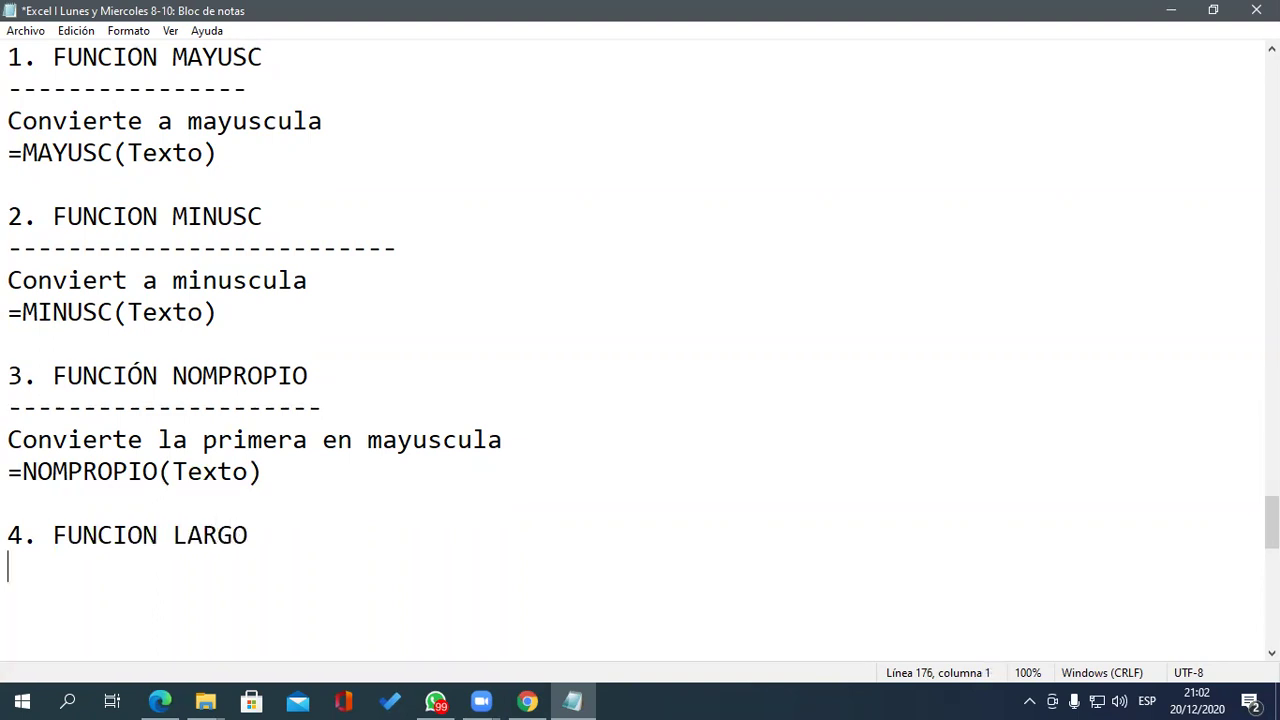
type("---------------")
key("Return")
key("Return")
key("Return")
key("Return")
key("Return")
key("Return")
key("BackSpace")
key("BackSpace")
key("BackSpace")
key("BackSpace")
key("BackSpace")
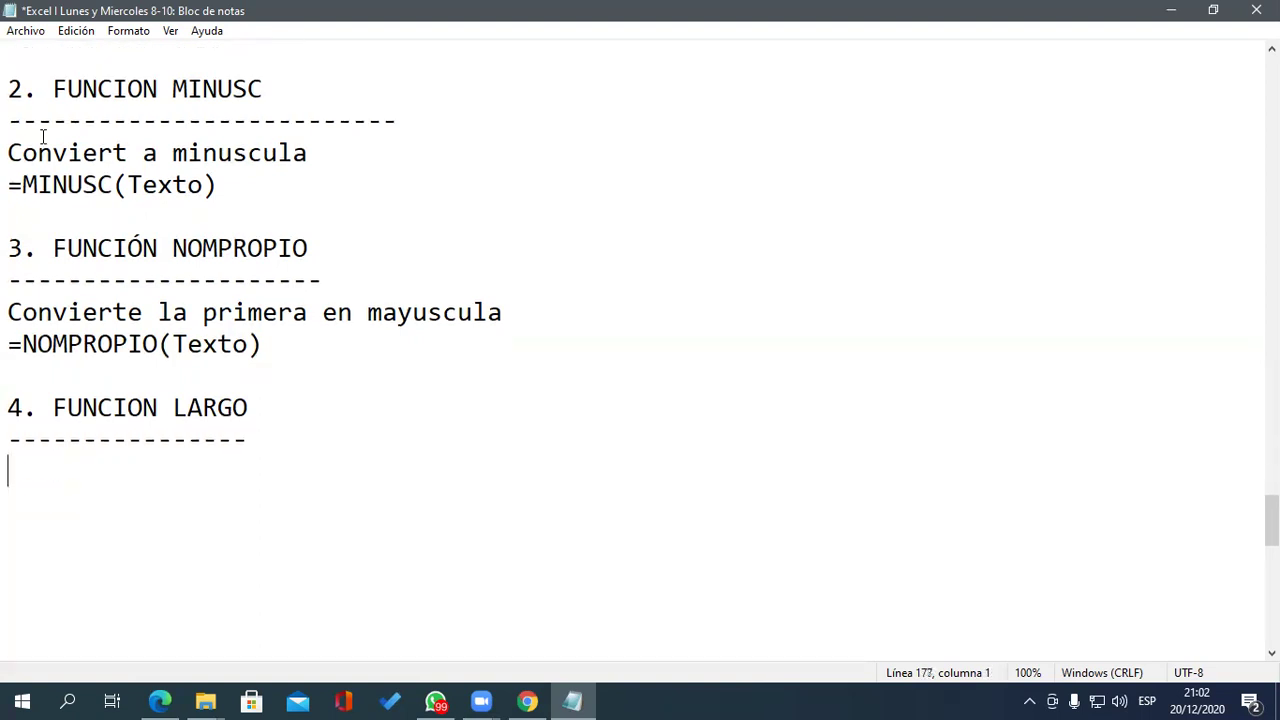
type("Cuenta cuantos caracteres tiene")
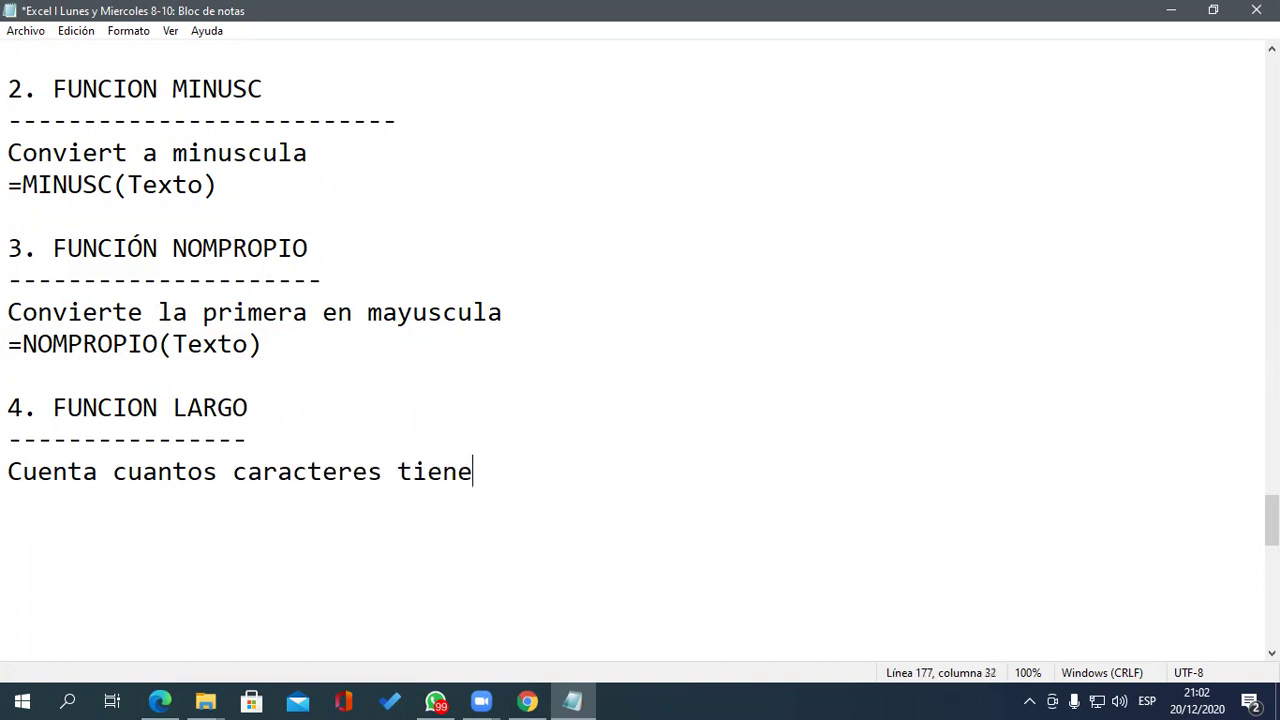
type(" el texto")
key("Return")
type("=LARGO(Texto)")
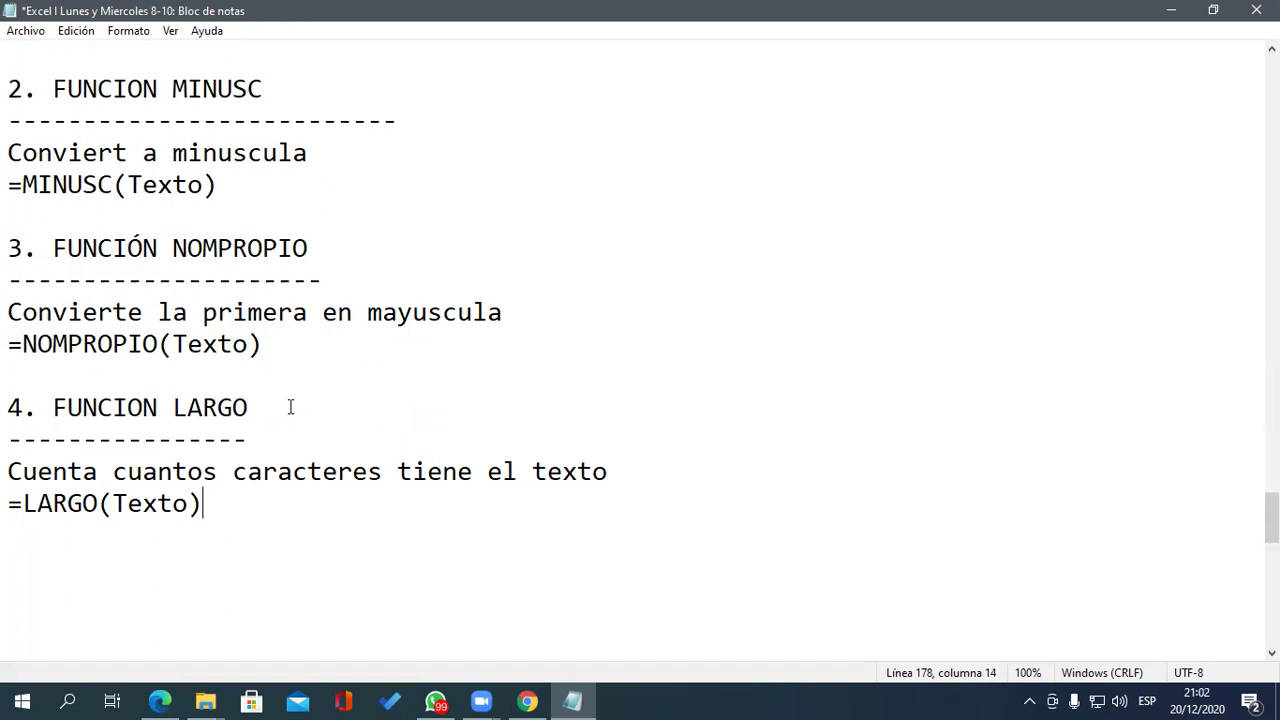
- Highlight the MAYUSC, MINUSC, NOMPROPIO and LARGO note blocks one after another
scroll(290, 408, "up", 1)
scroll(289, 408, "up", 1)
scroll(289, 408, "up", 1)
scroll(280, 397, "down", 1)
scroll(271, 386, "up", 1)
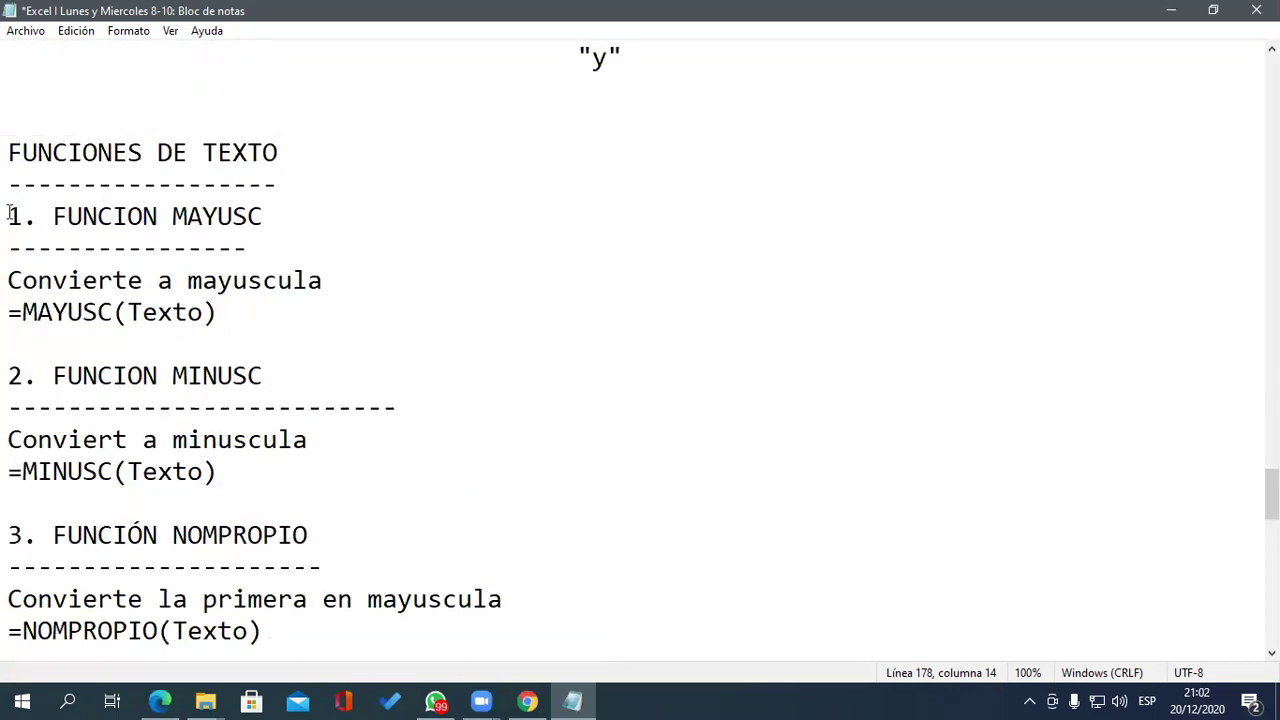
left_click_drag(8, 214, 218, 314)
scroll(496, 401, "down", 2)
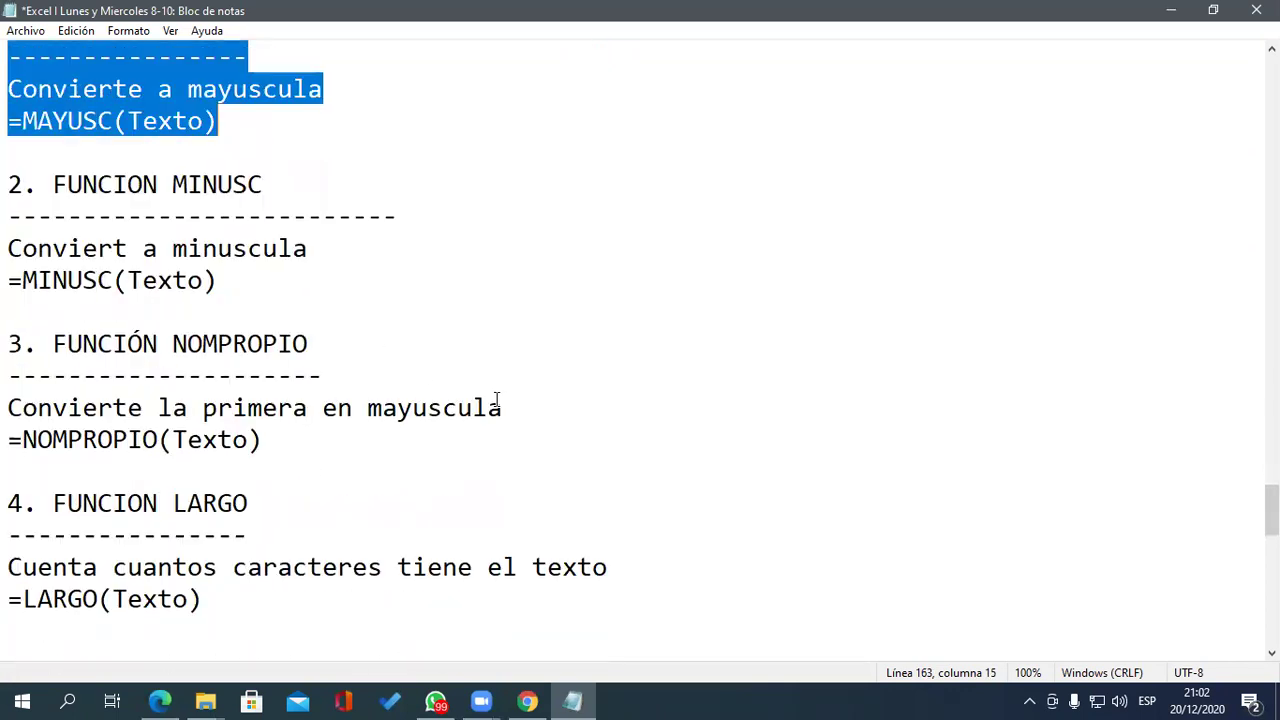
left_click(10, 184)
left_click_drag(10, 184, 468, 274)
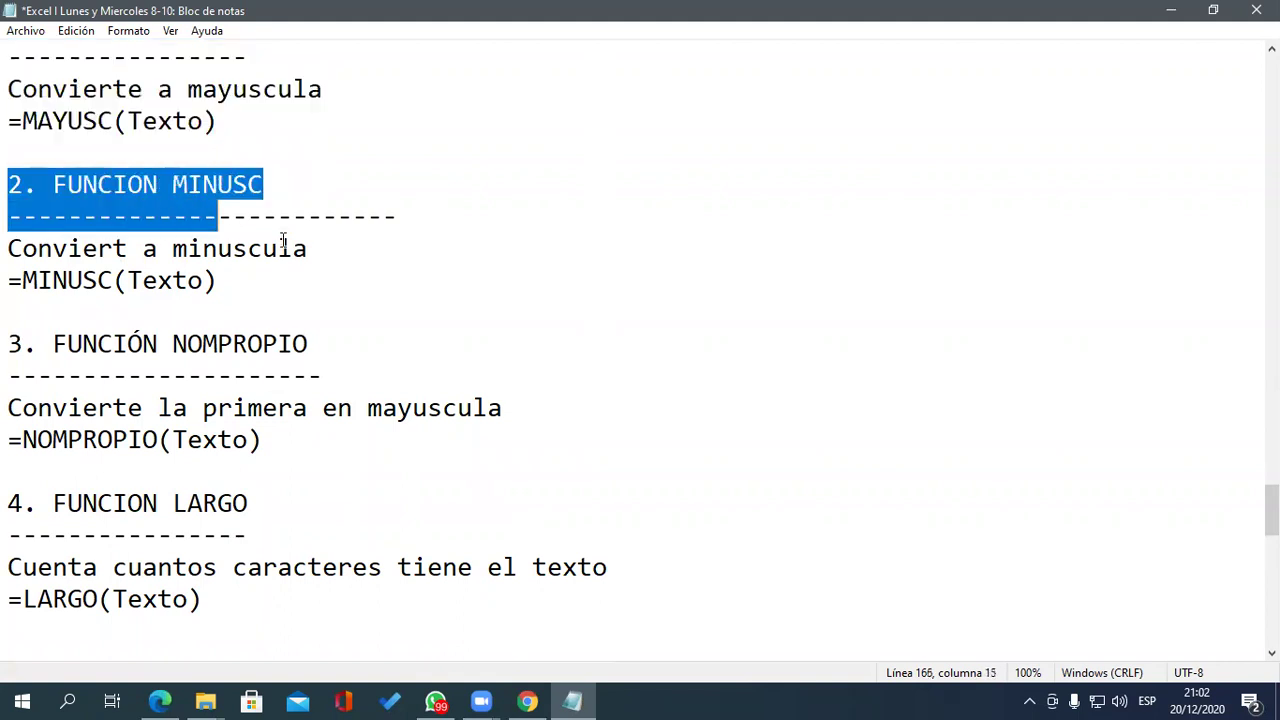
scroll(594, 307, "down", 1)
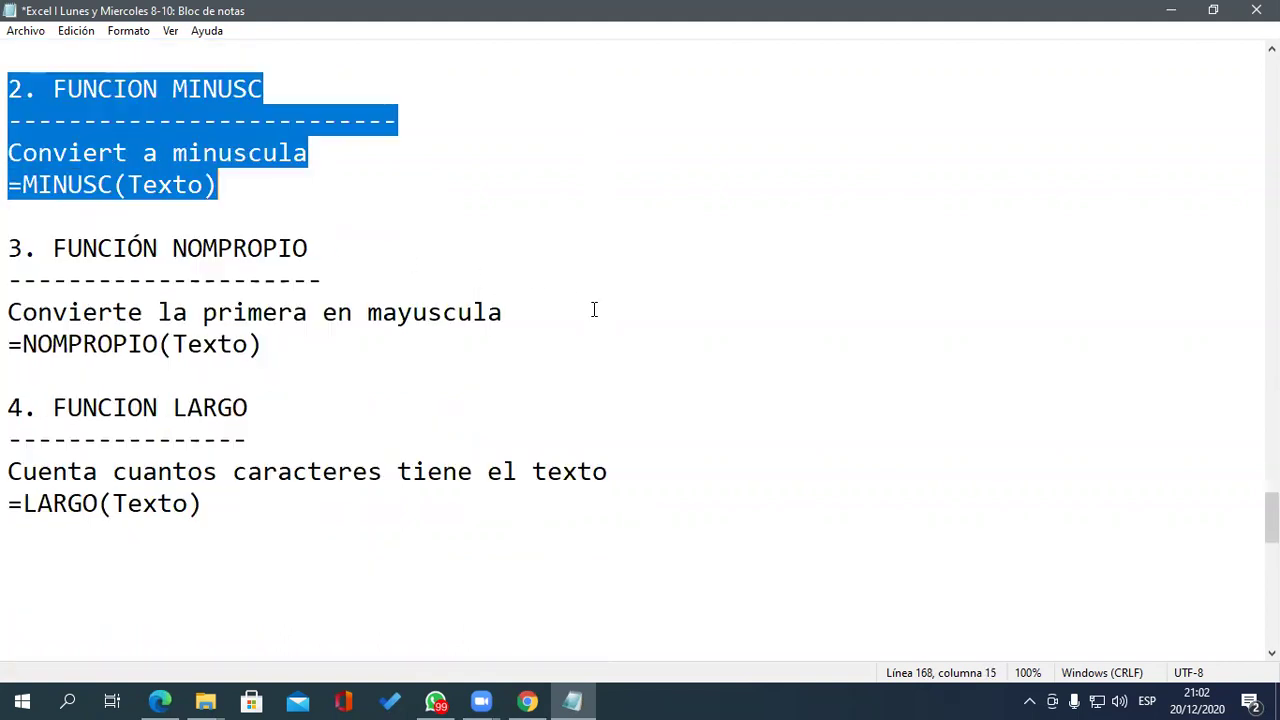
left_click_drag(10, 244, 461, 348)
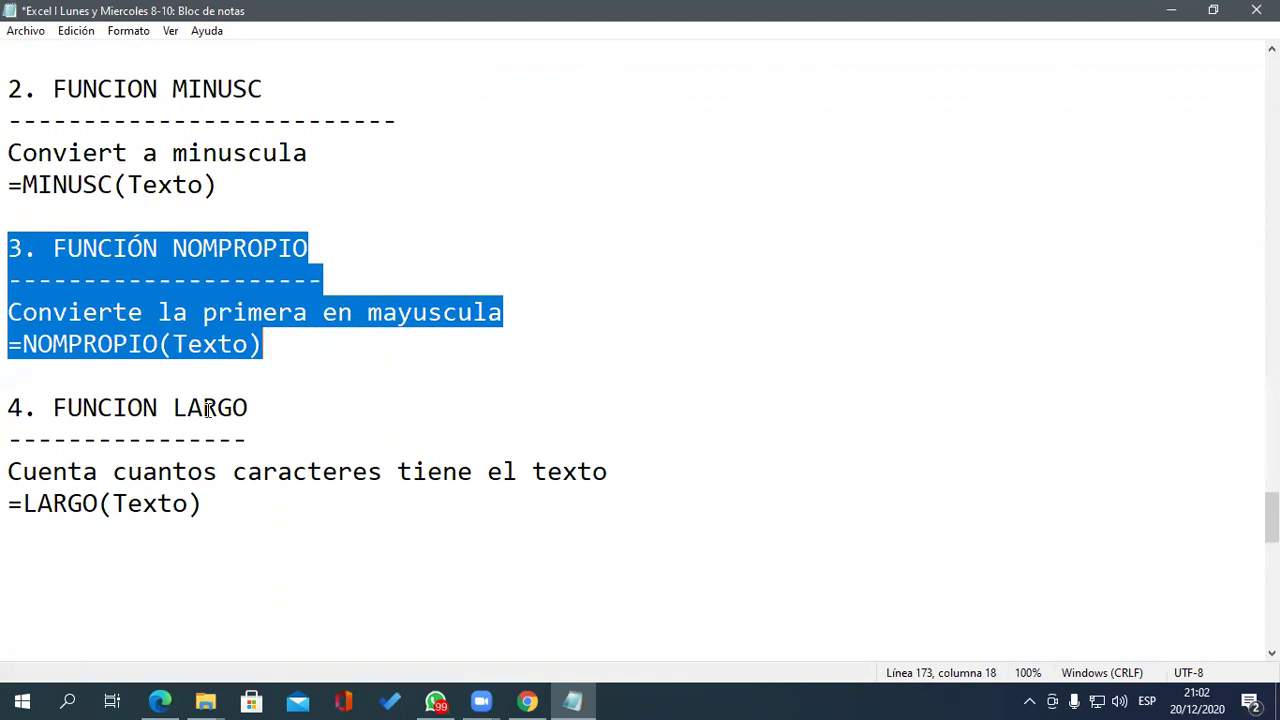
left_click_drag(10, 408, 699, 495)
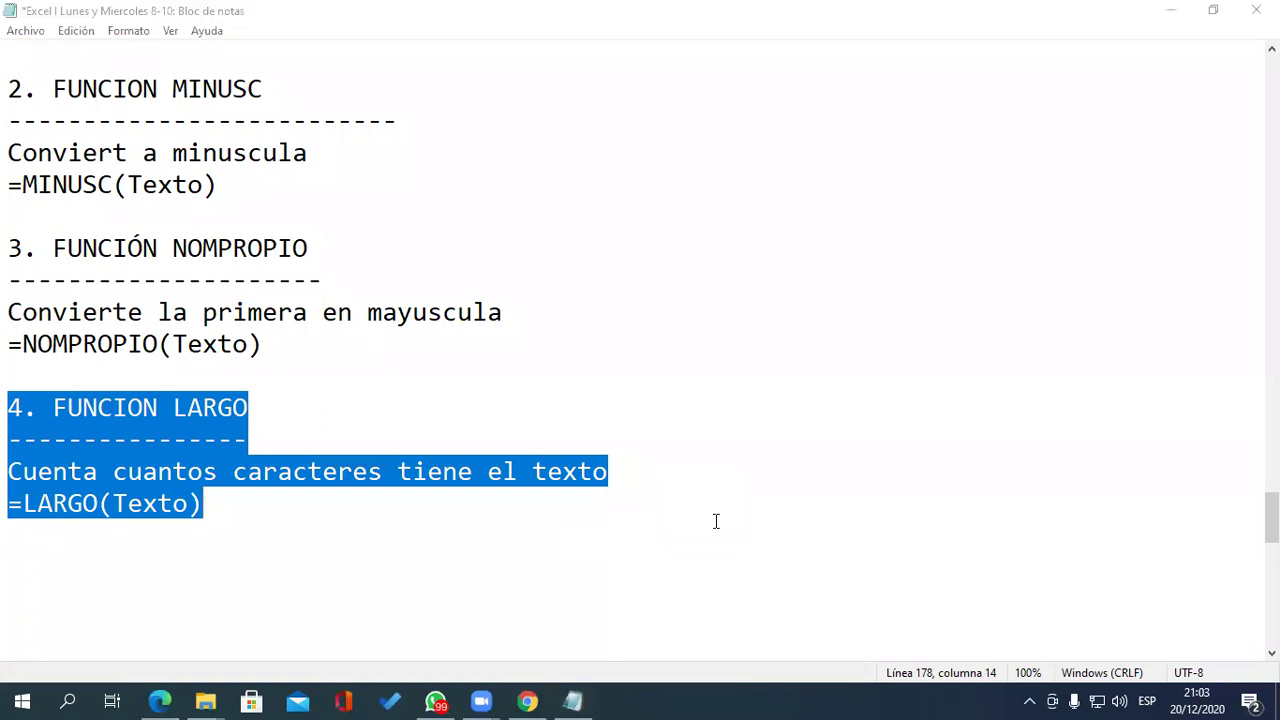
- Launch Excel from the Run prompt with 'excel'
key("super+r")
type("excel")
key("Return")
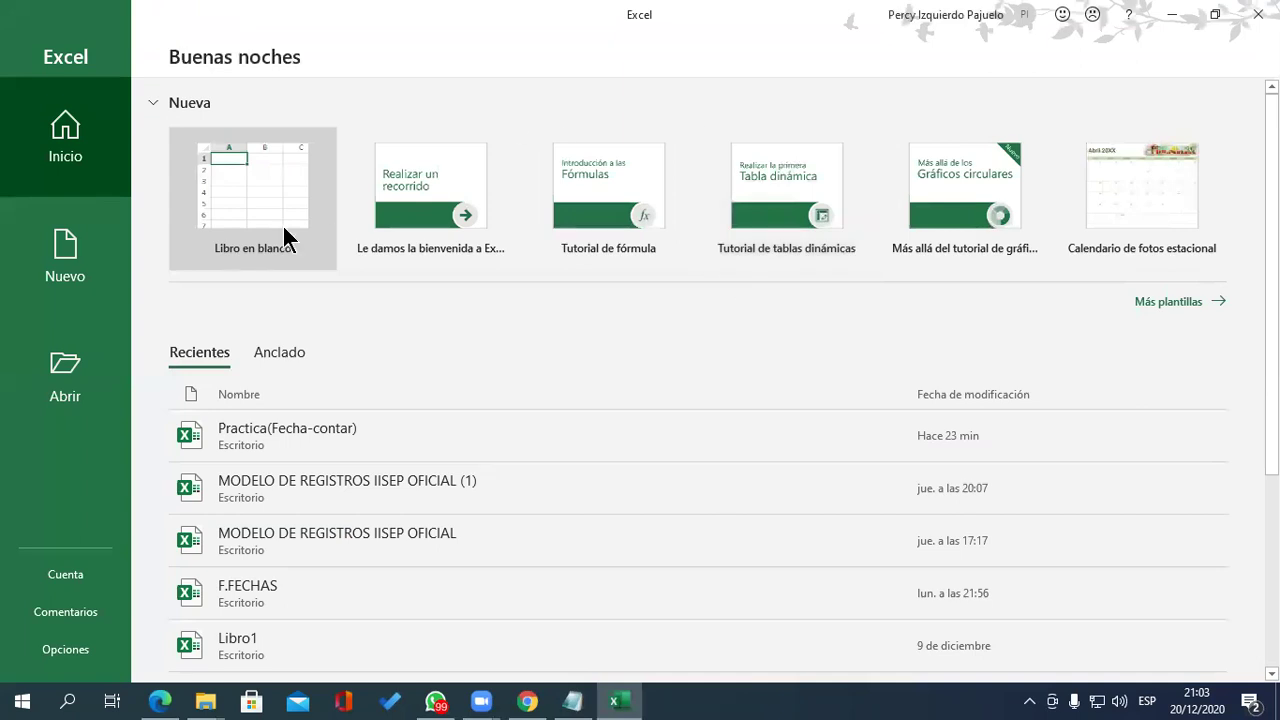
- Create a blank workbook and enter the heading Nombres in A1
left_click(287, 243)
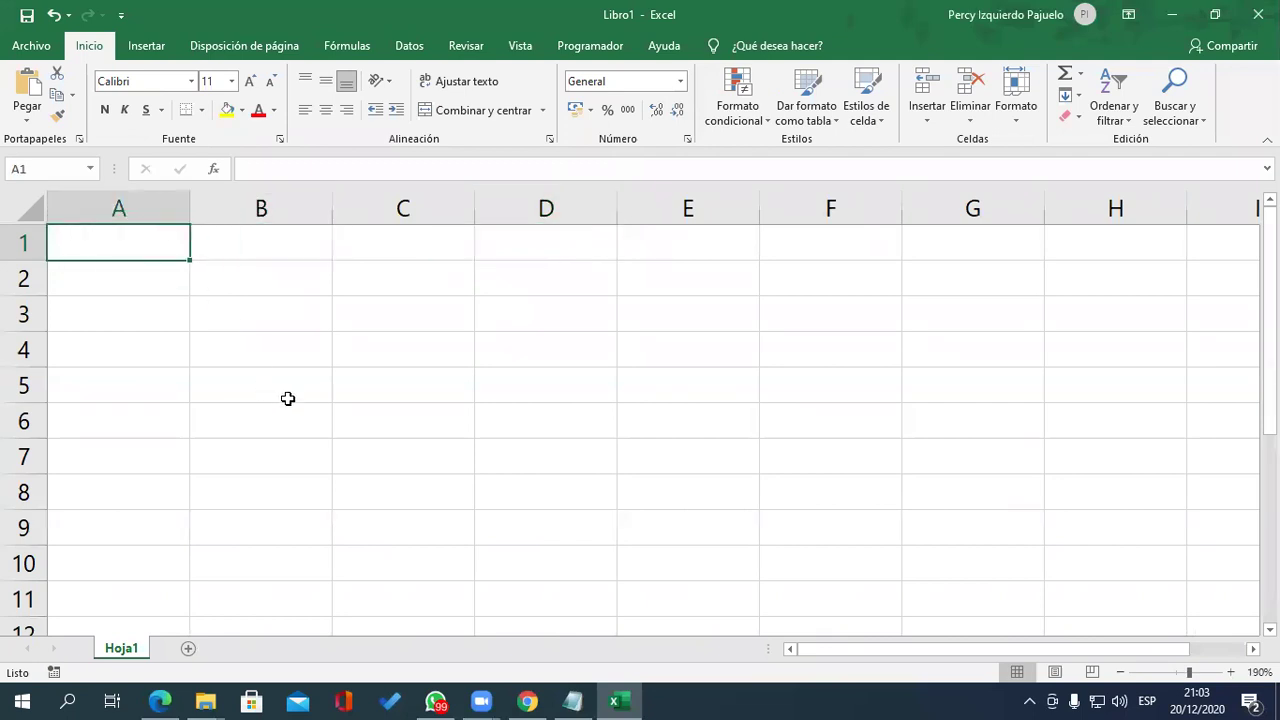
type("TE")
key("BackSpace")
key("BackSpace")
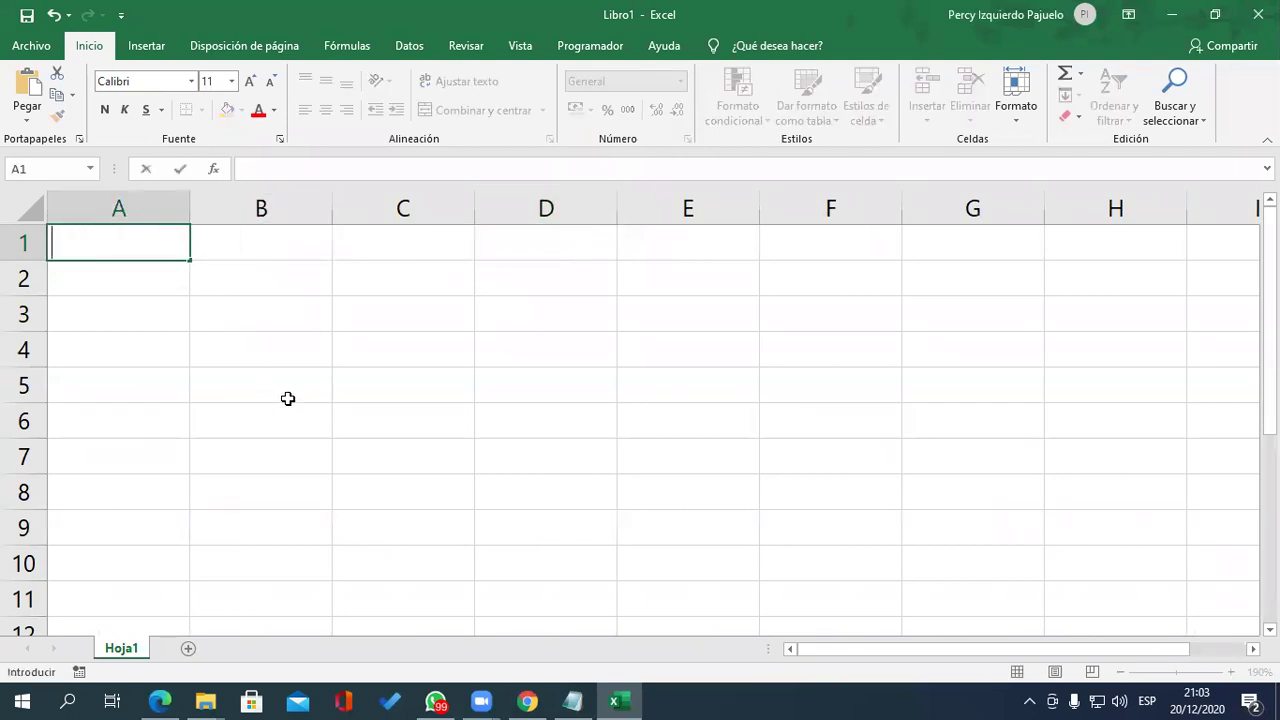
type("Nombres")
key("Return")
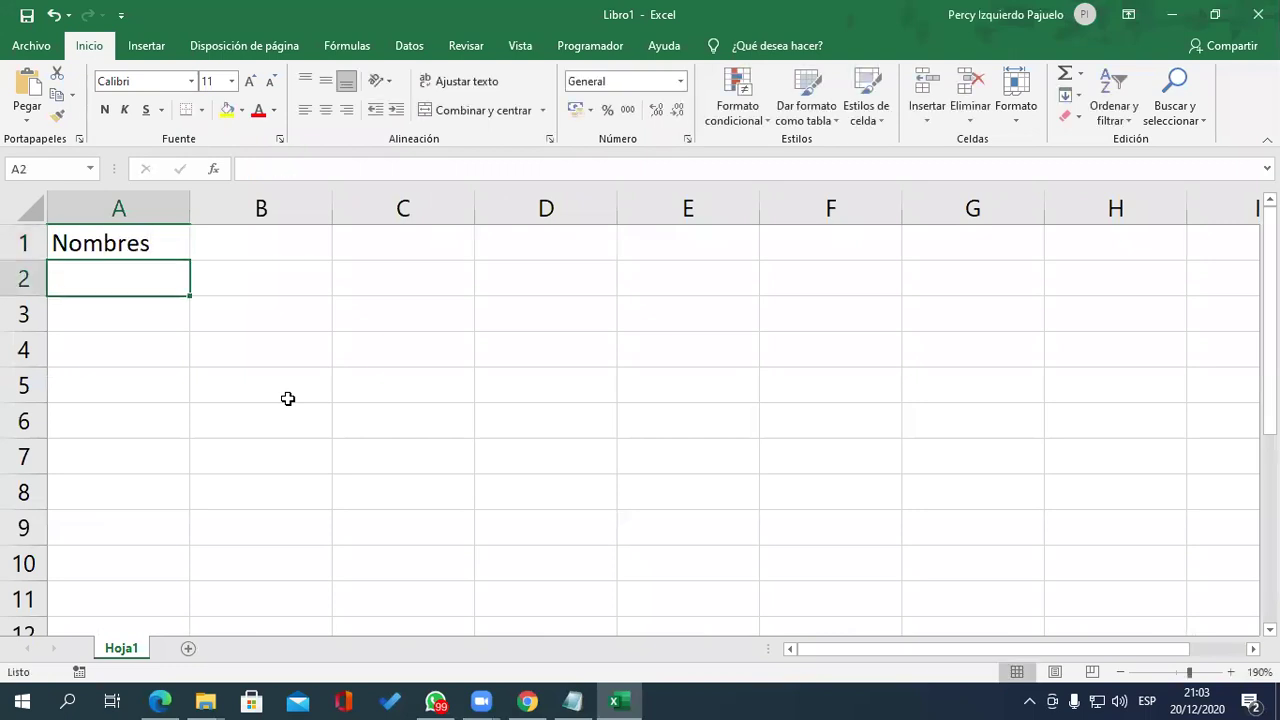
- Enter the names rosario, mellina and ricardo in A2:A4
type("Rosa")
key("BackSpace")
key("BackSpace")
key("BackSpace")
key("BackSpace")
type("ROSARIO")
key("BackSpace")
key("BackSpace")
key("BackSpace")
key("BackSpace")
key("BackSpace")
key("BackSpace")
type("rosario")
key("Return")
type("mellina")
key("Return")
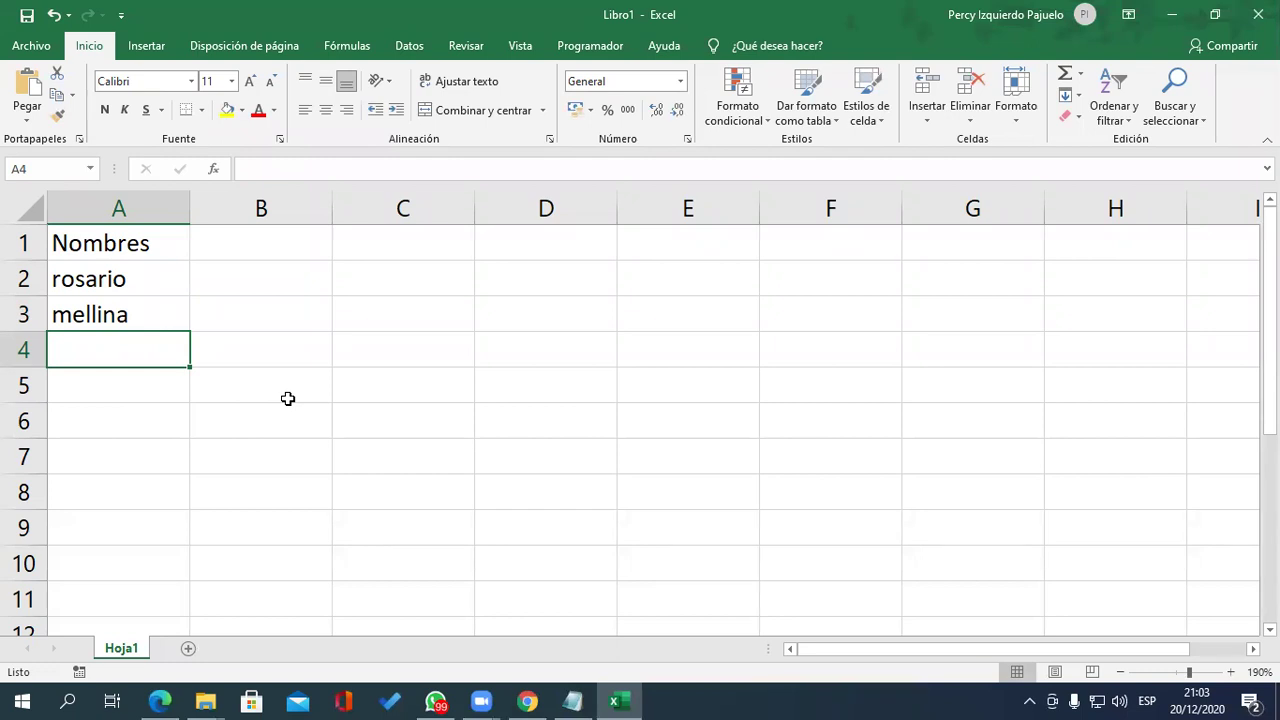
type("ricardo")
key("Return")
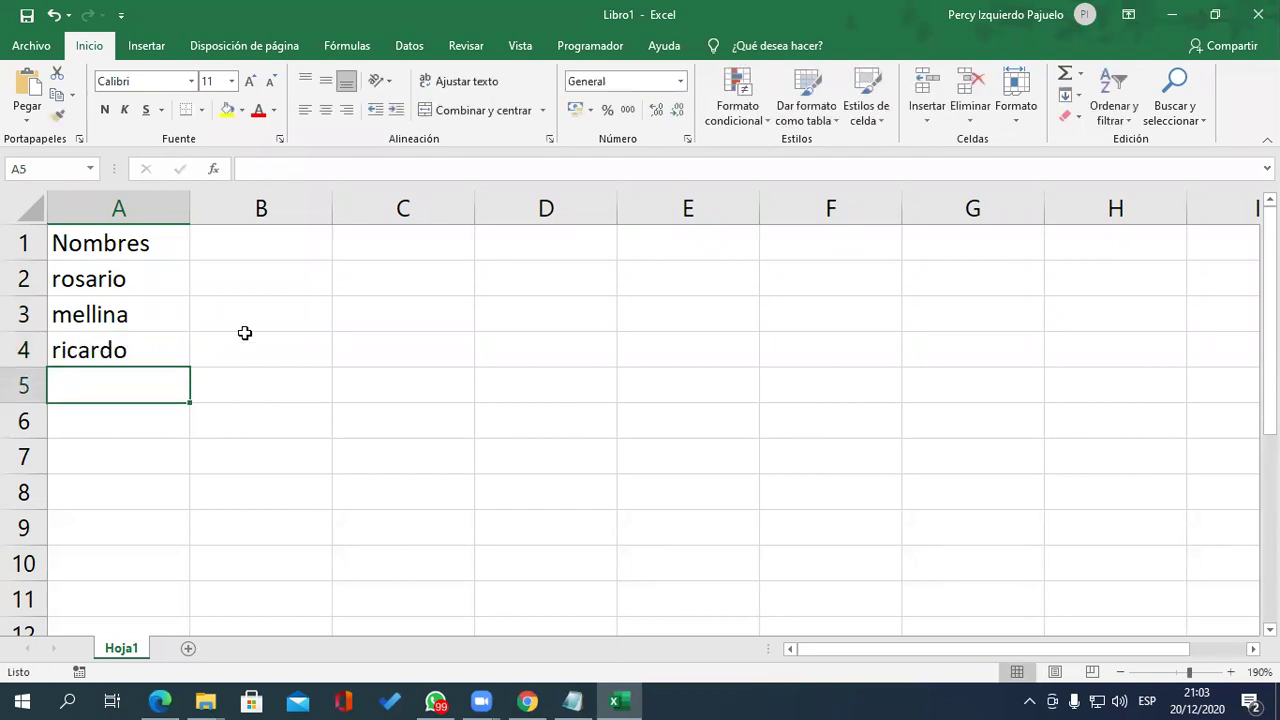
scroll(210, 300, "up", 1, "ctrl")
left_click(279, 255)
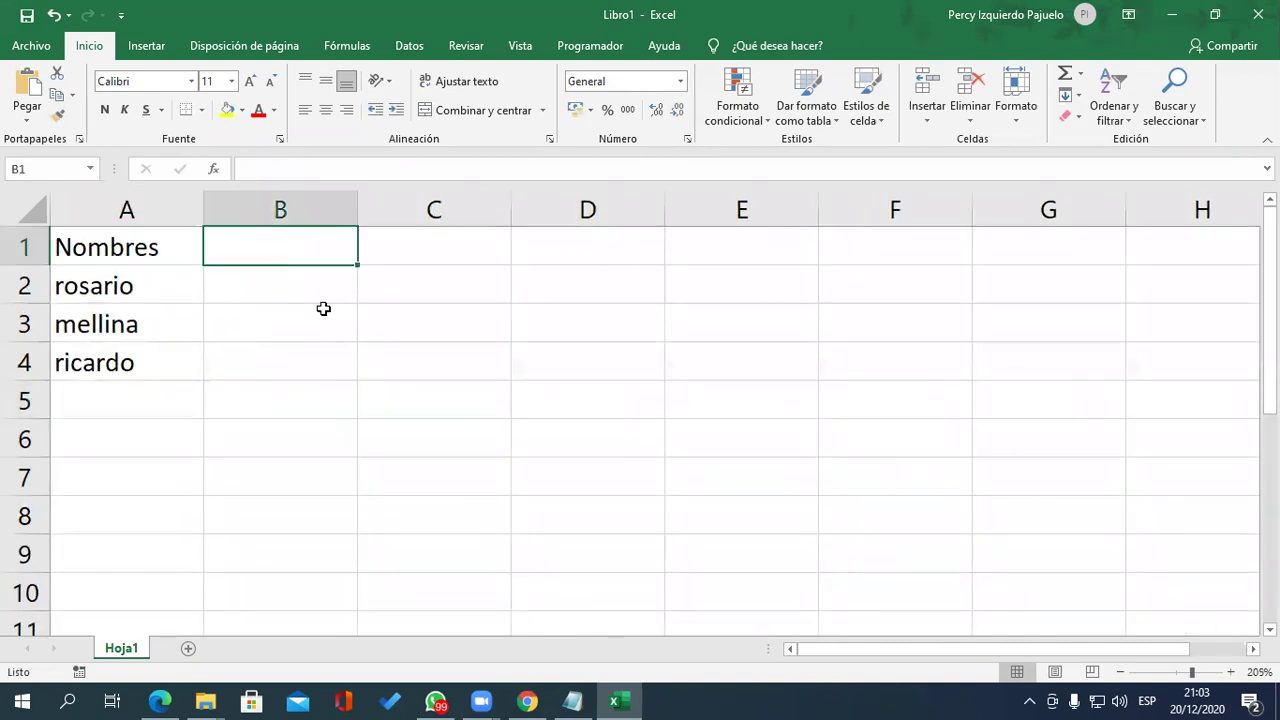
- Head column B 'Mayusc' and fill =MAYUSC(A2) down through B2:B4
type("mAYUSC")
key("Return")
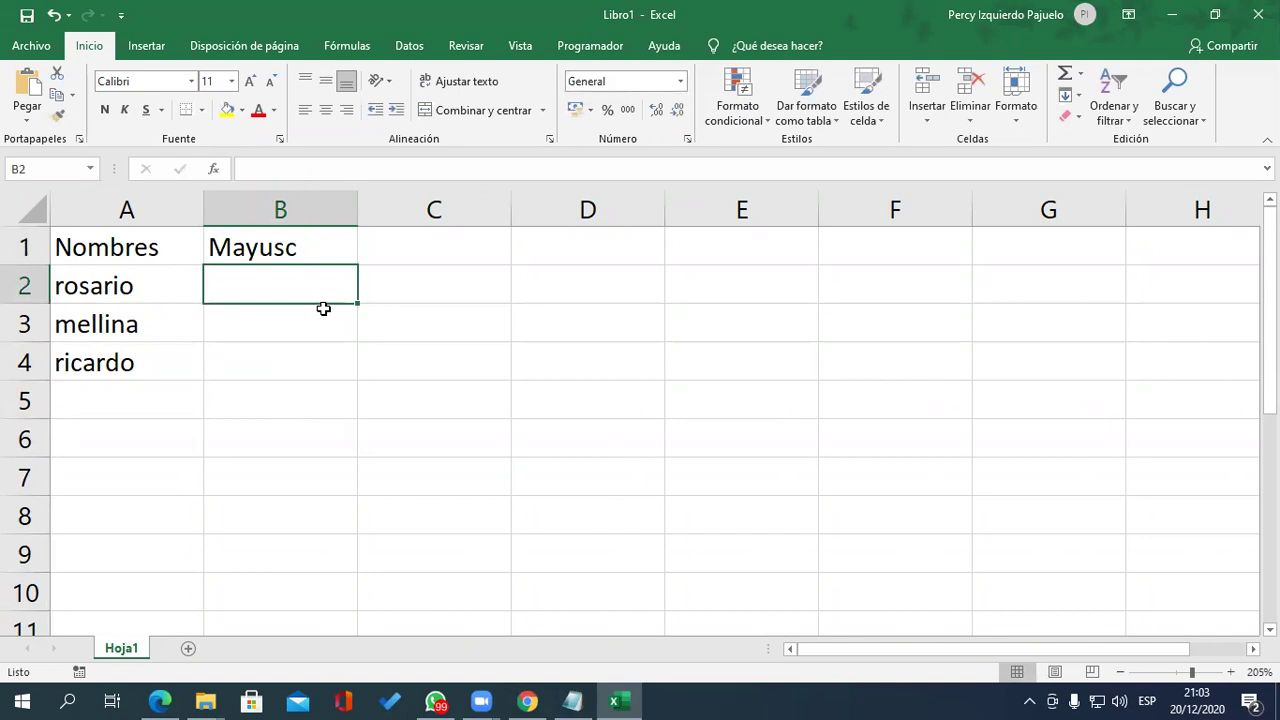
type("=ma")
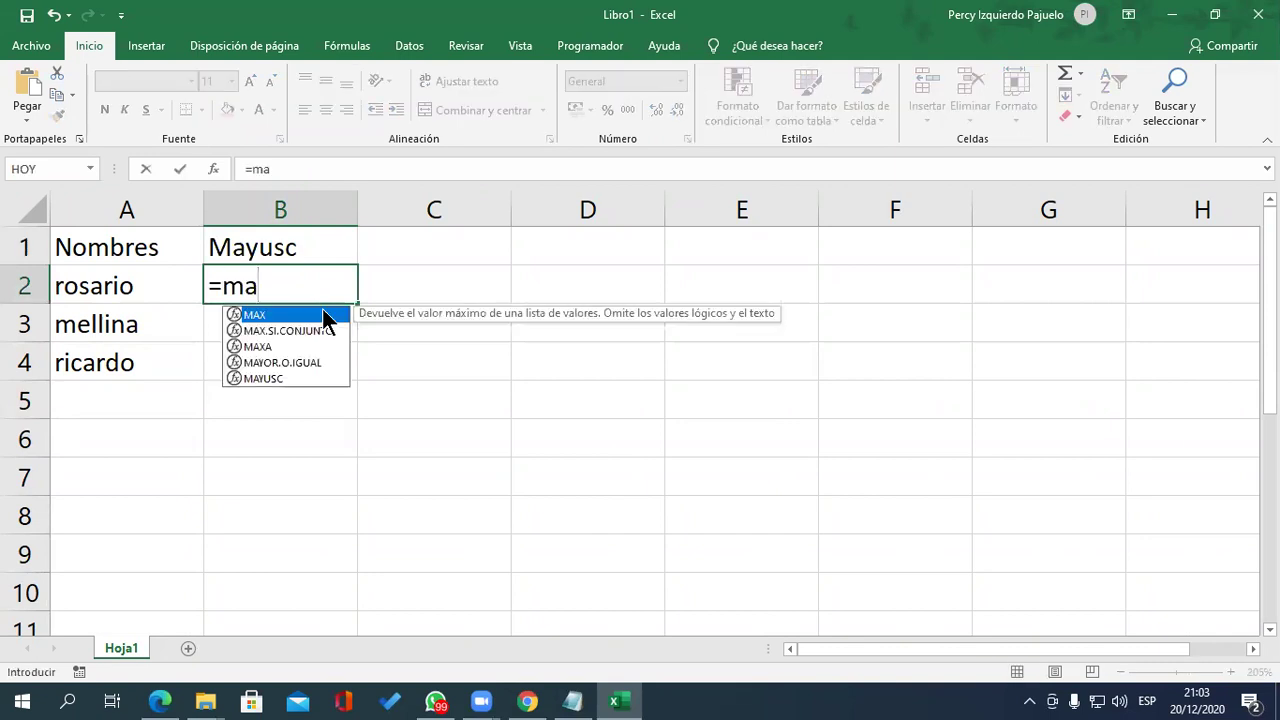
type("yus")
key("Tab")
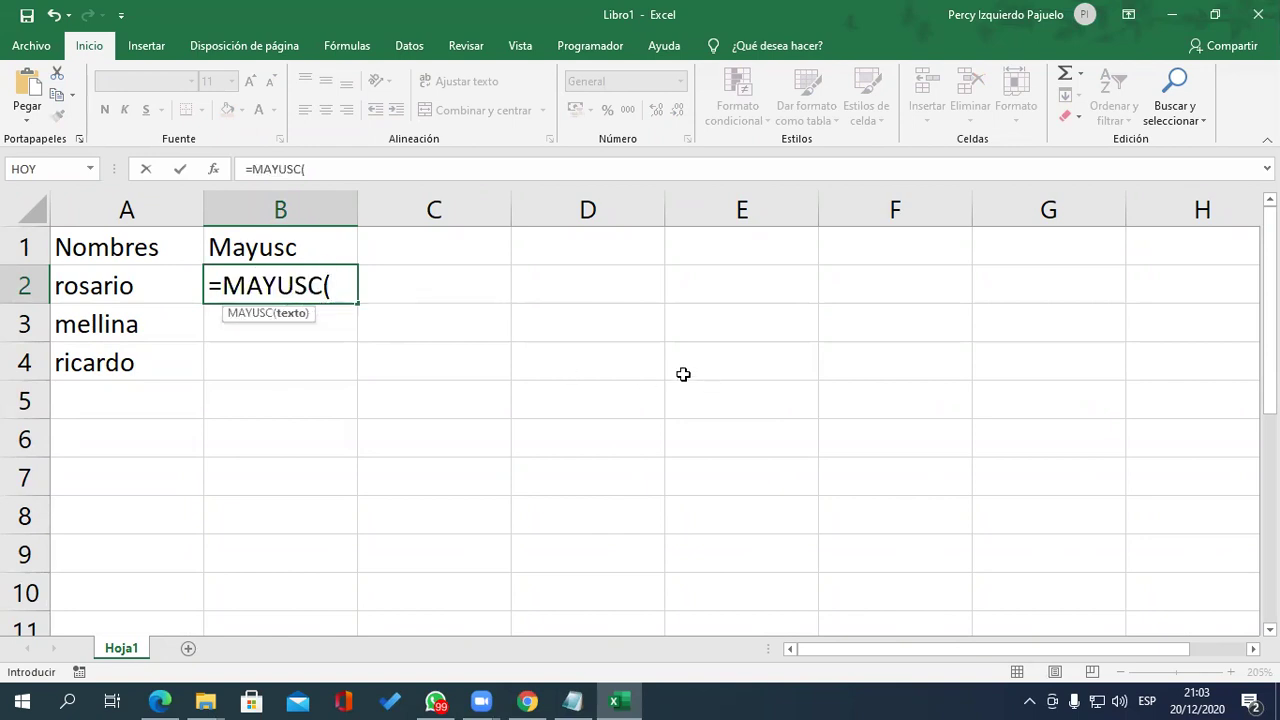
left_click(118, 286)
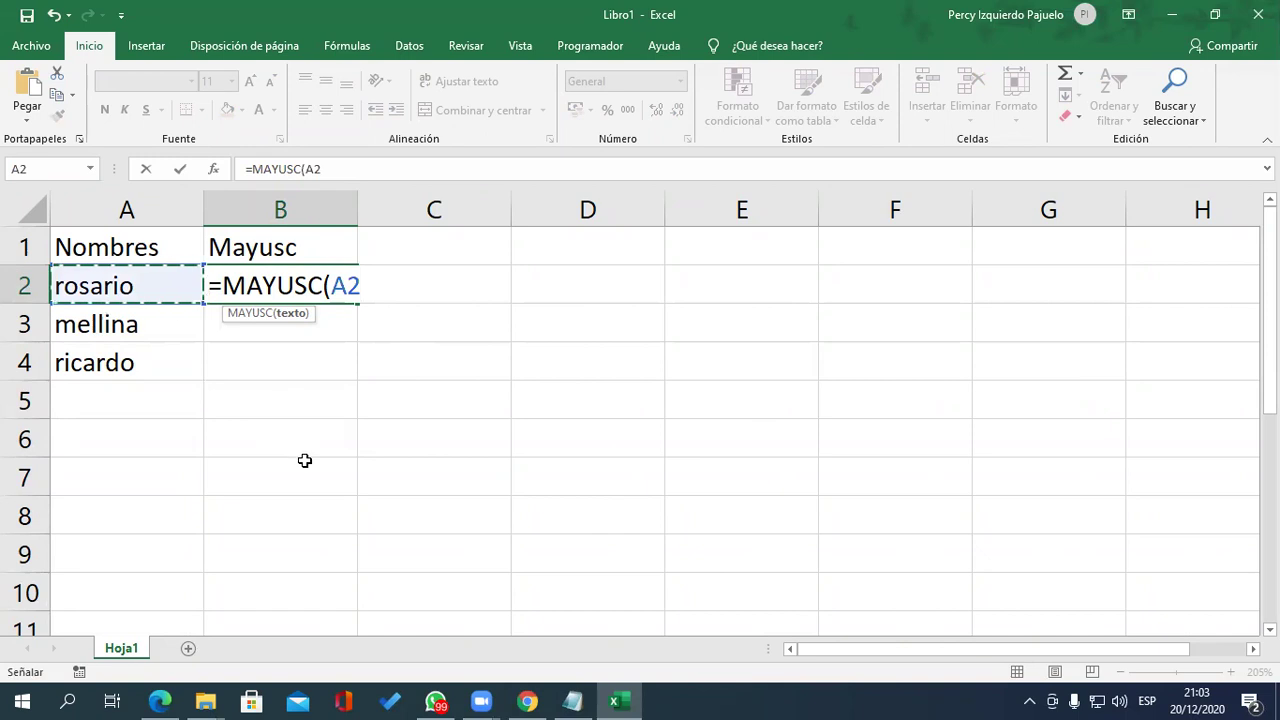
type(")")
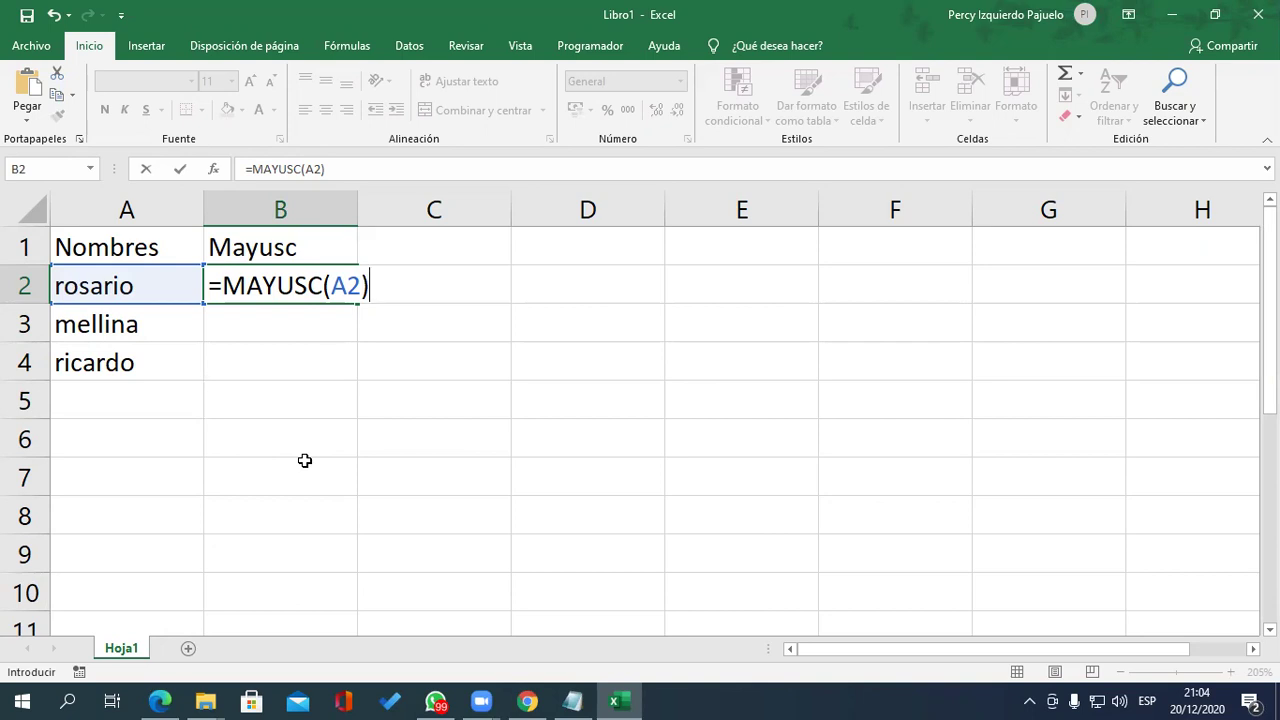
key("Return")
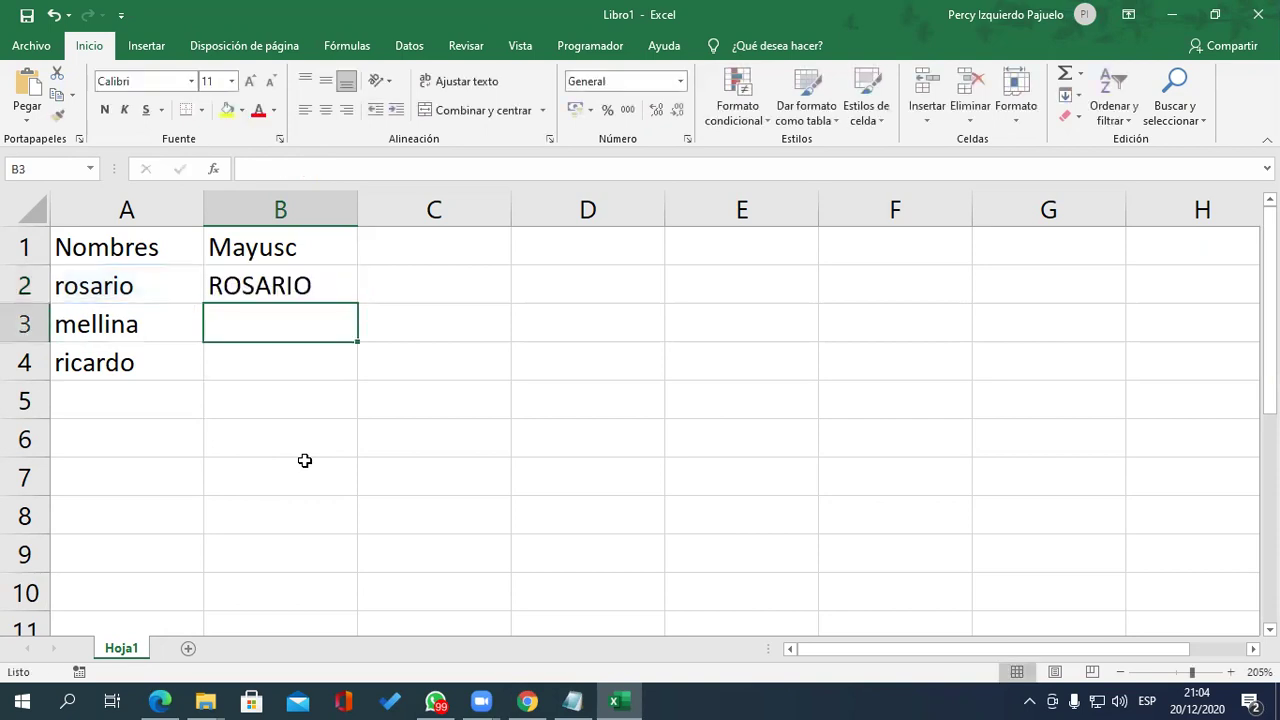
left_click(337, 284)
left_click_drag(357, 304, 368, 365)
left_click(442, 302)
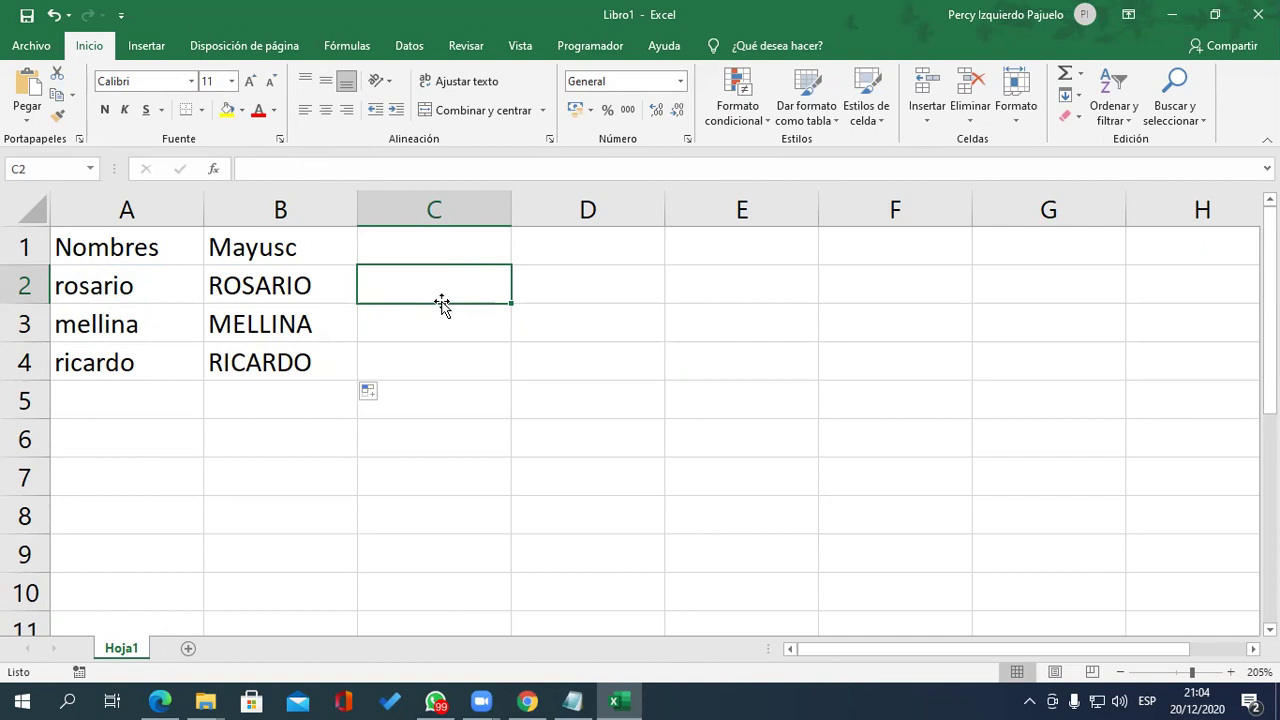
- Head column C 'Minusc' and fill =MINUSC(B2) down through C2:C4
key("Up")
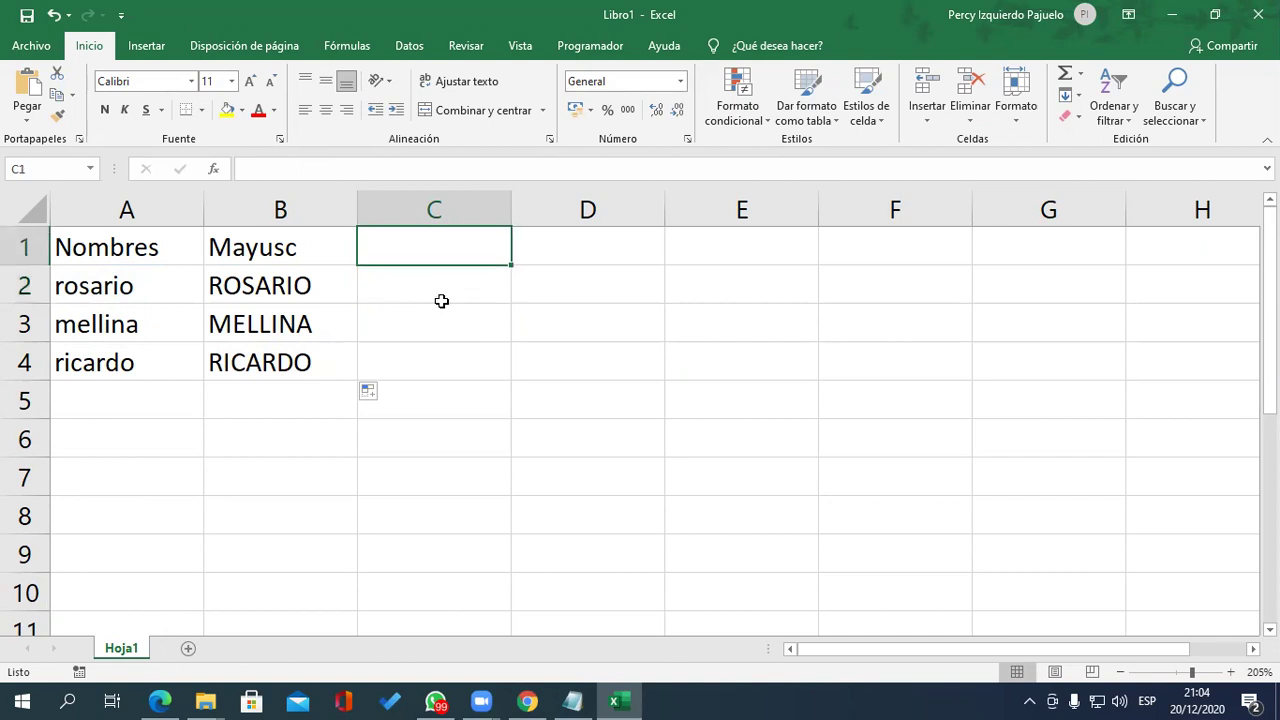
type("Minusc")
key("Return")
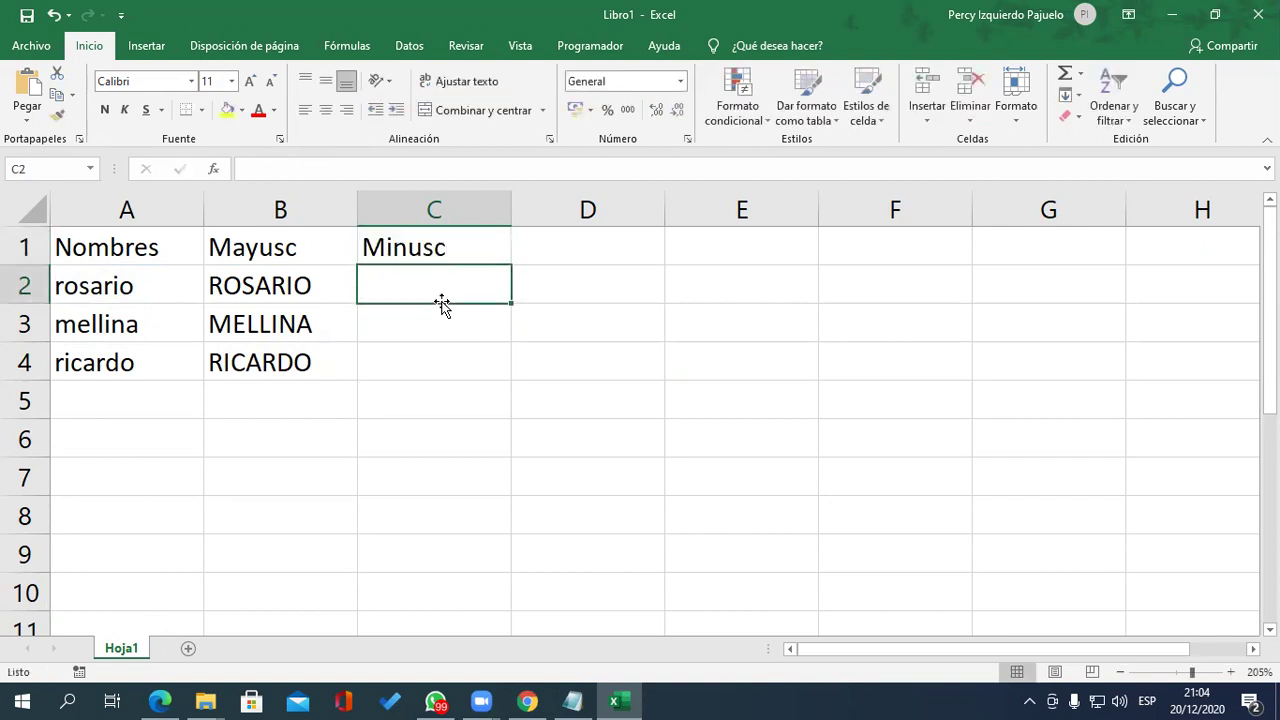
type("=m")
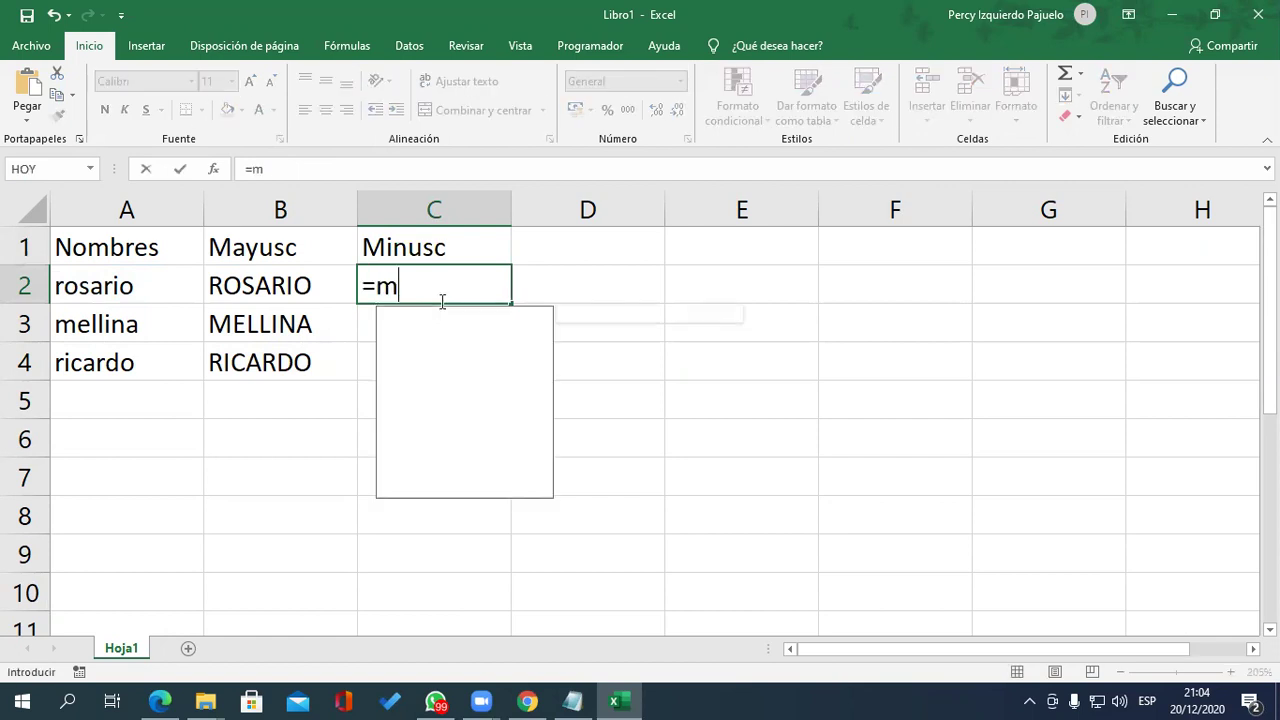
type("inu")
key("Tab")
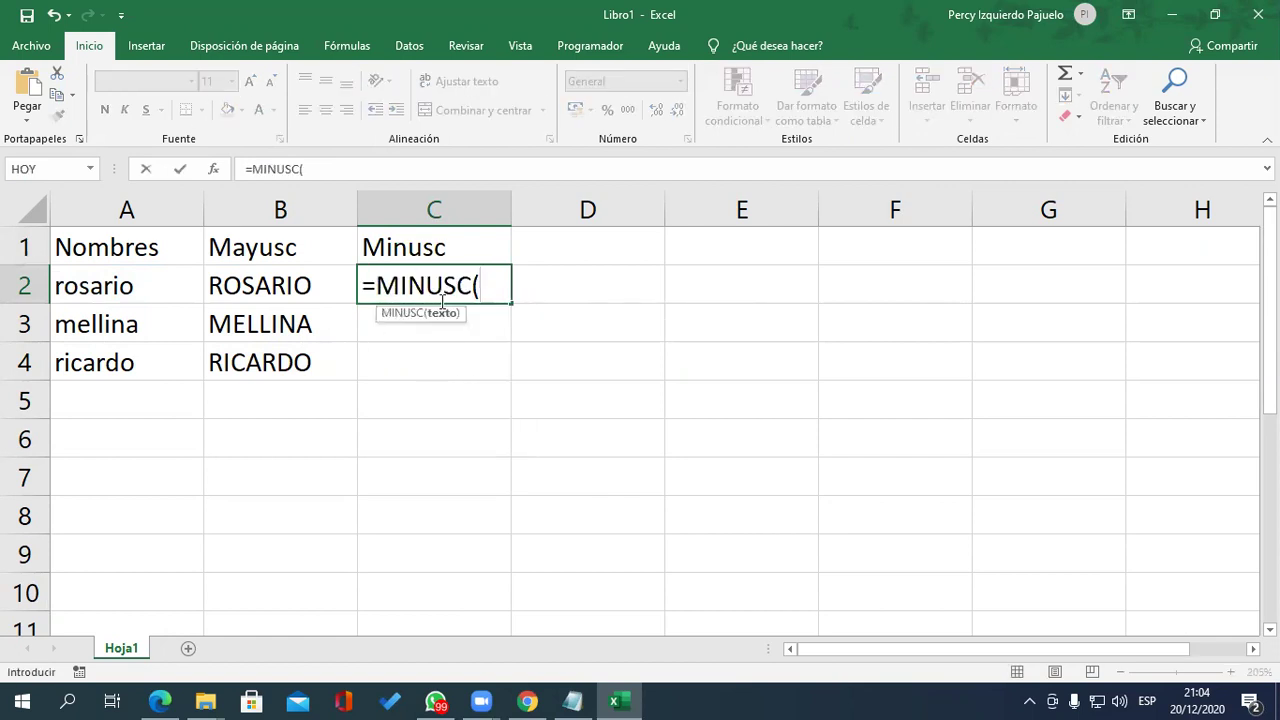
left_click(274, 283)
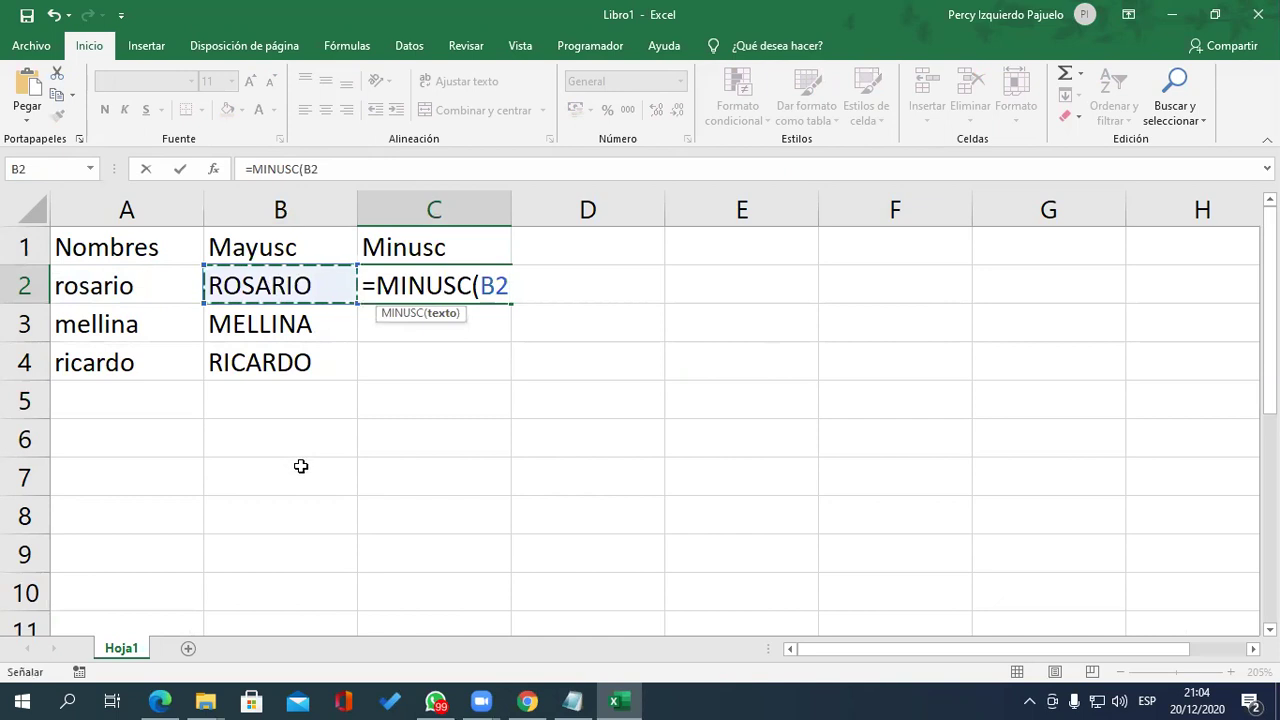
type(")")
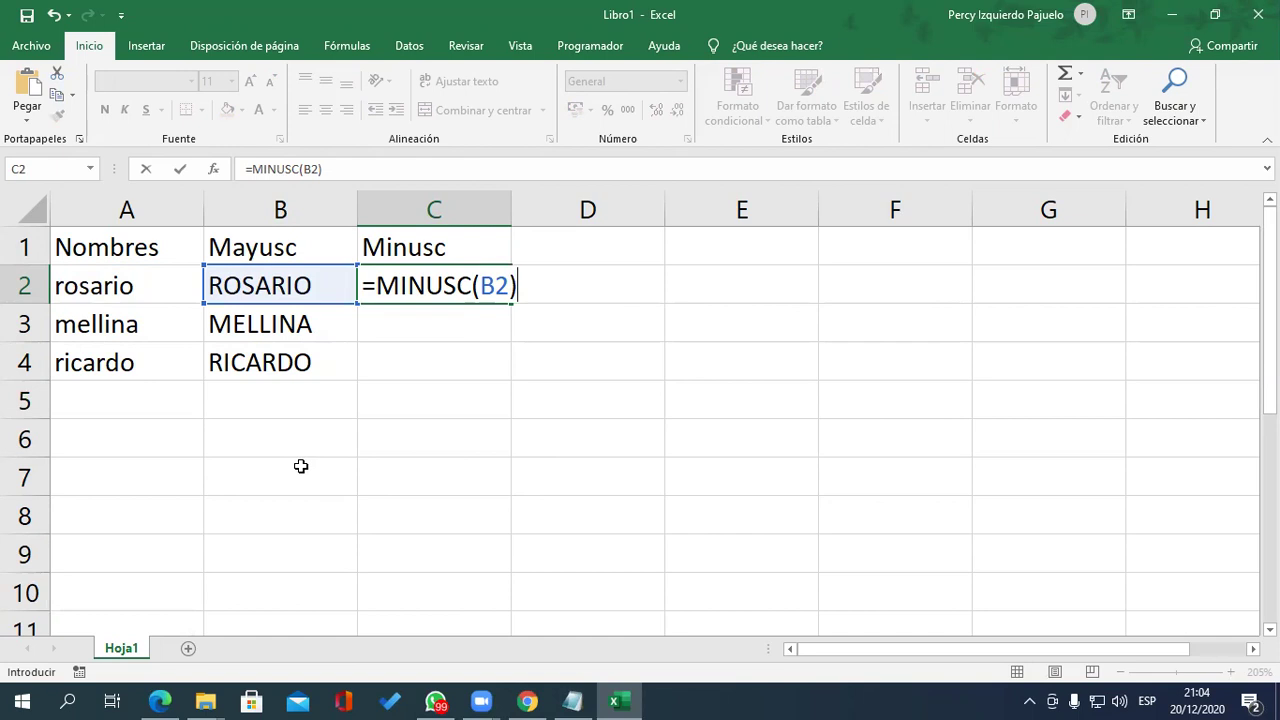
key("Return")
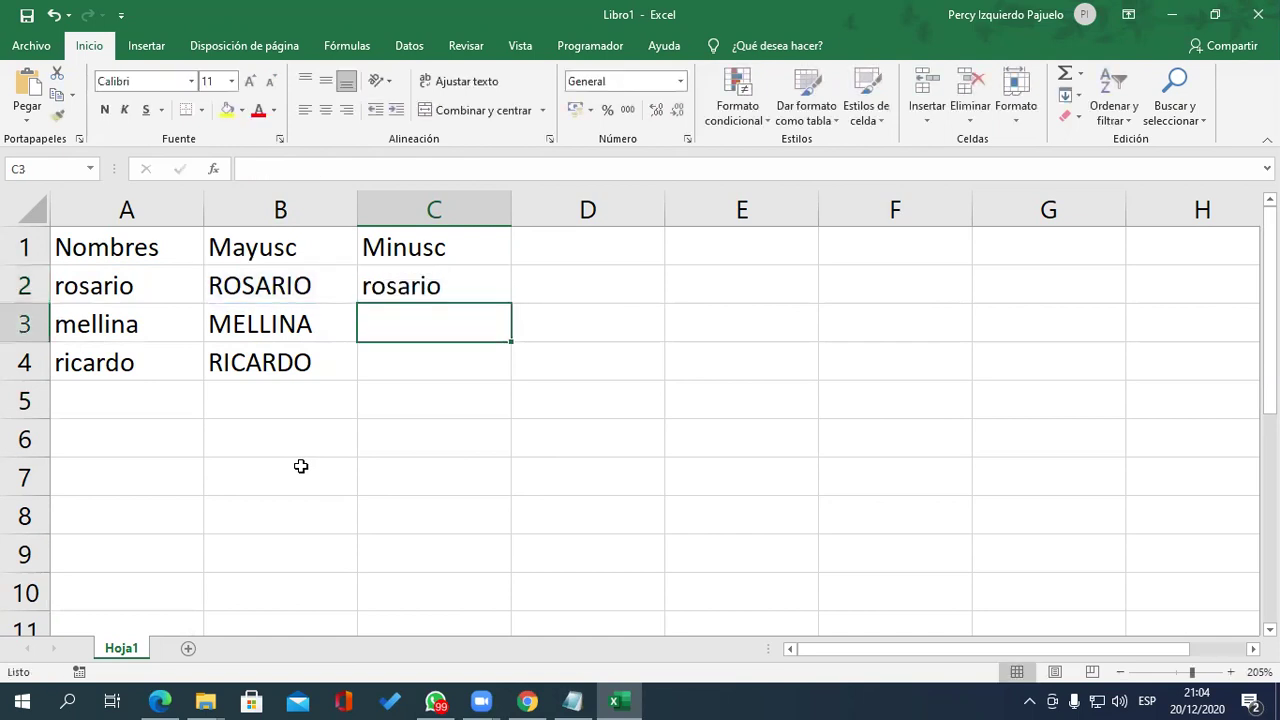
left_click(428, 288)
left_click_drag(511, 303, 511, 378)
left_click(586, 249)
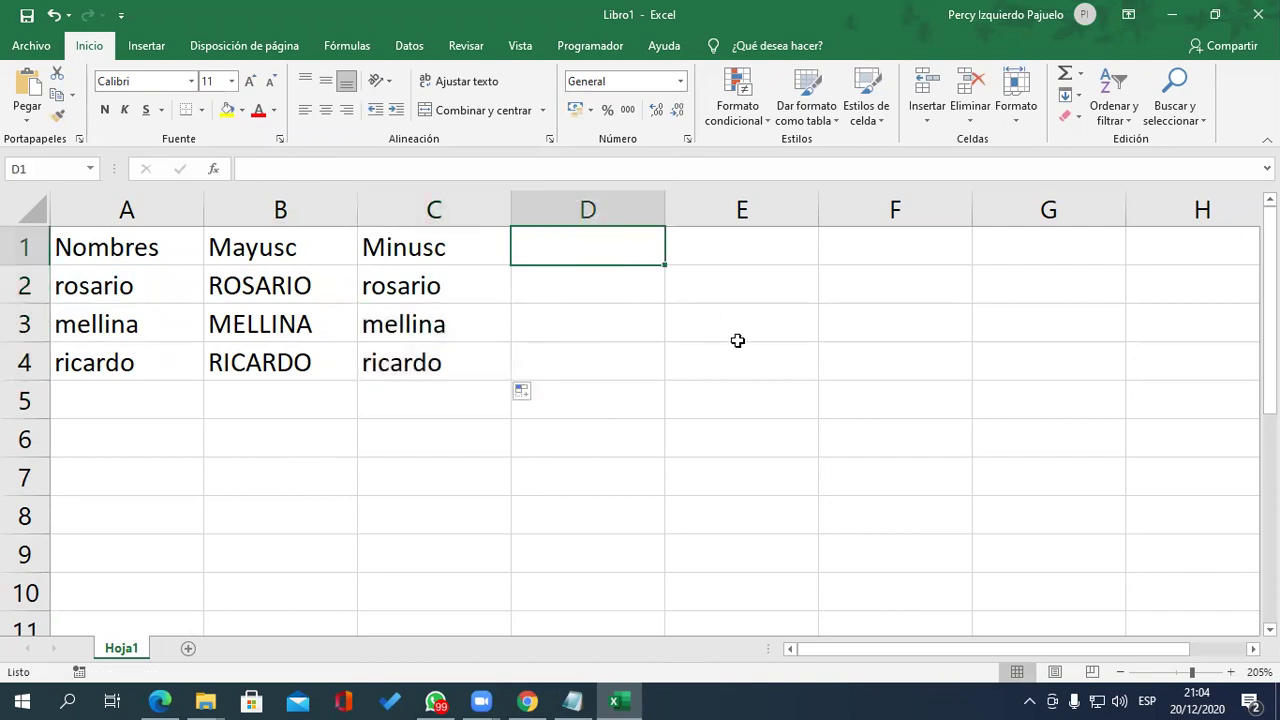
- Head column D 'Nompro' and fill =NOMPROPIO(A2) down through D2:D4
type("Nompro")
key("Return")
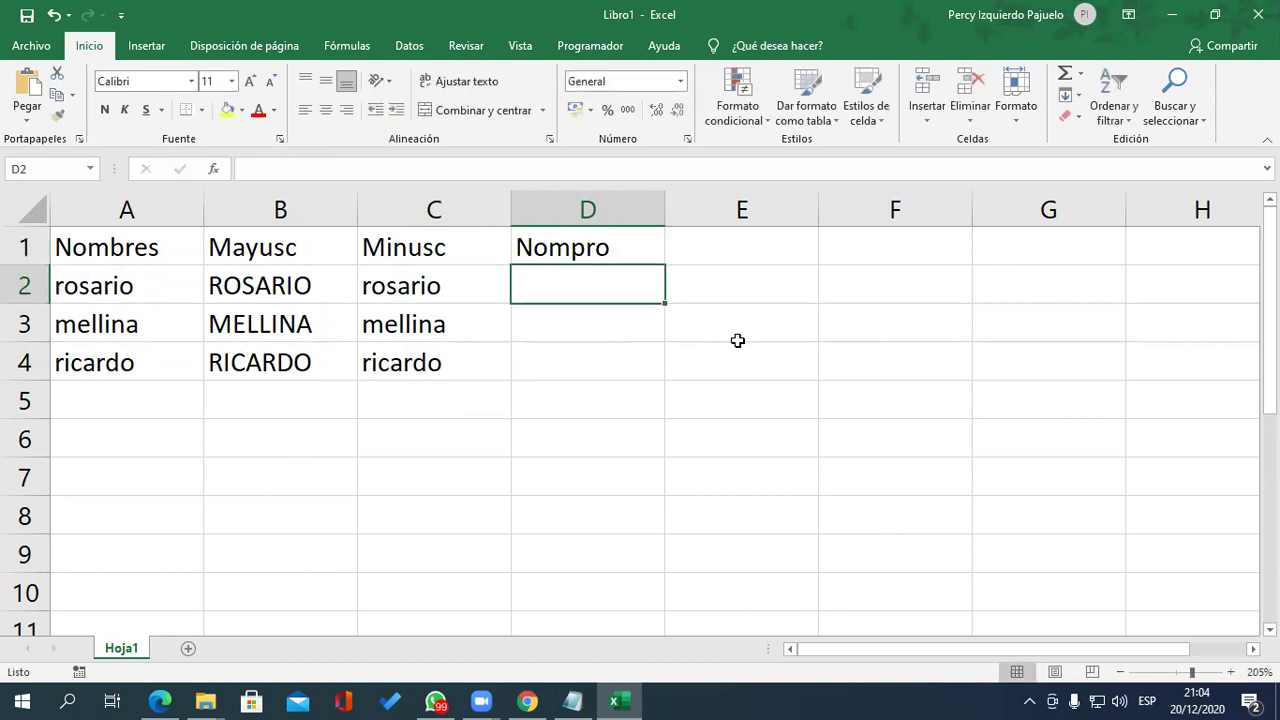
type("=")
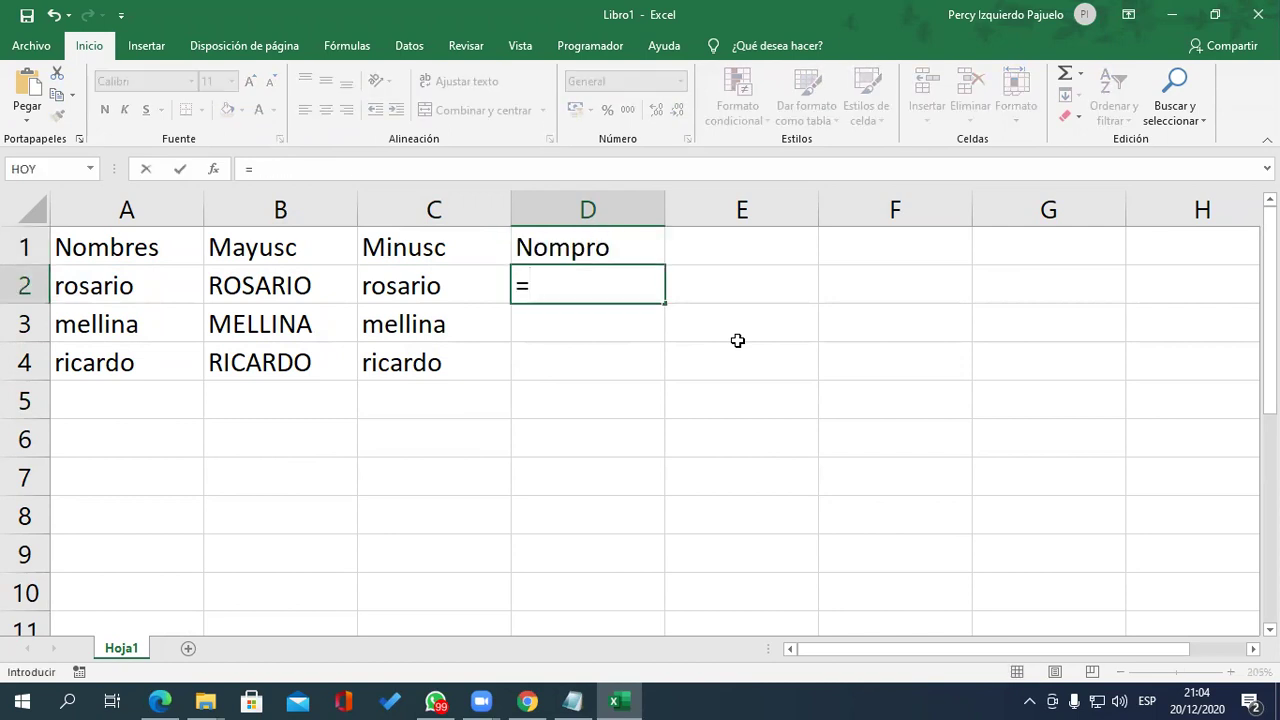
type("no")
key("Down")
key("Down")
key("Tab")
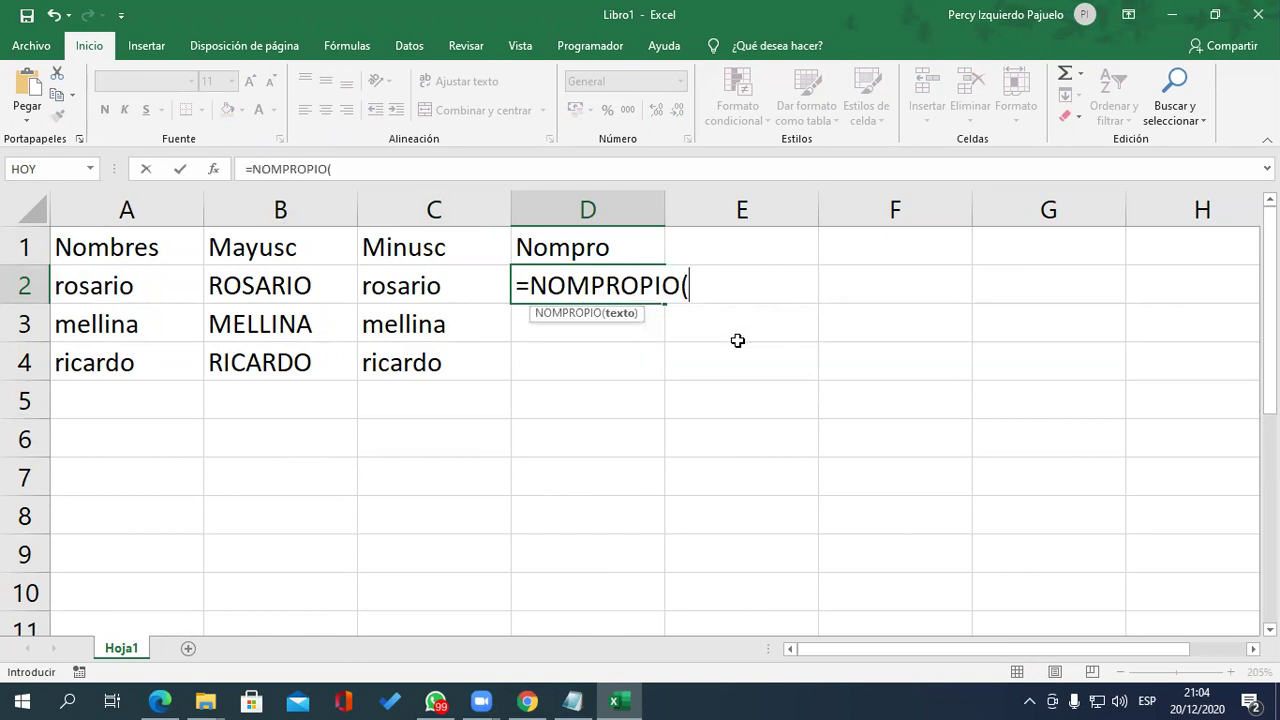
left_click(118, 285)
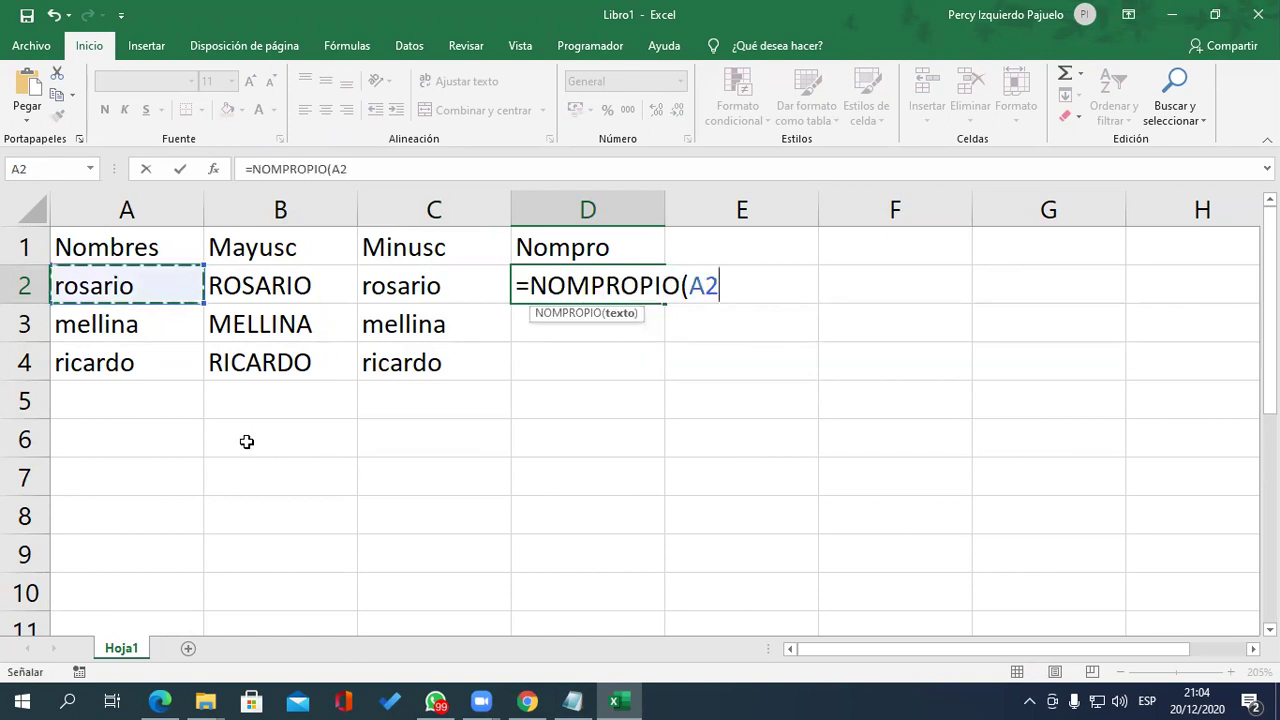
type(")")
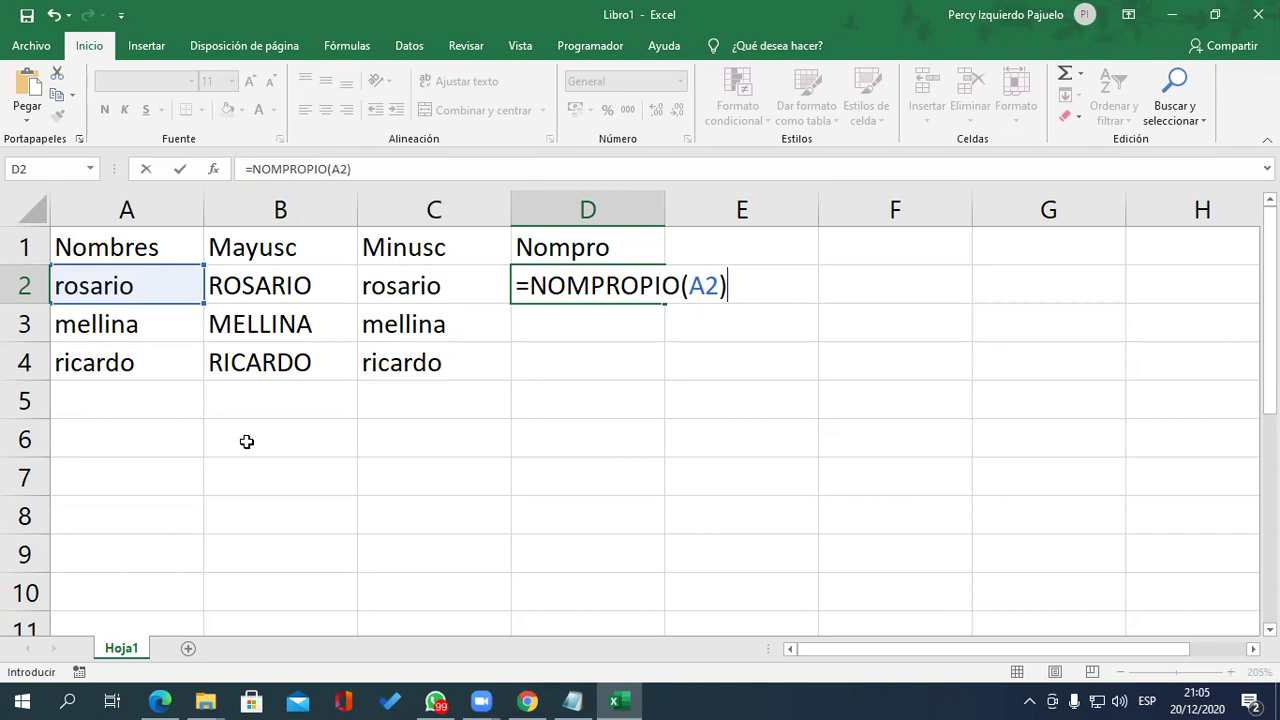
key("Return")
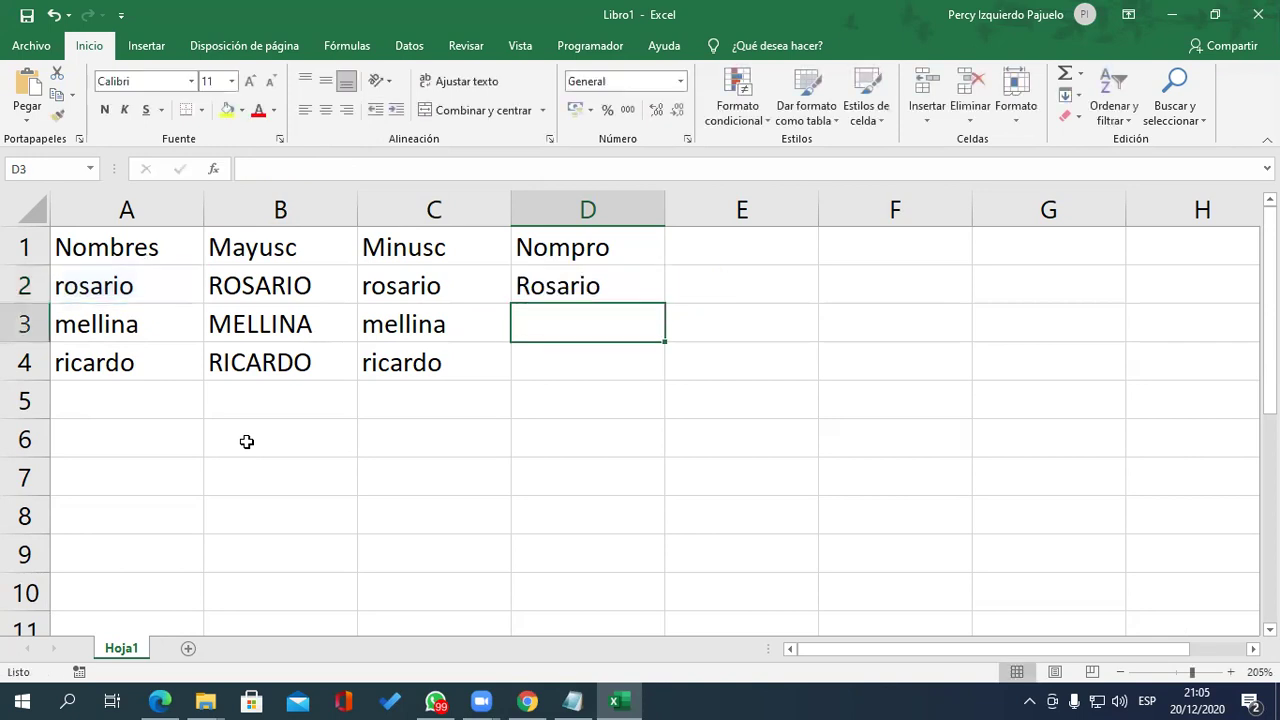
left_click(614, 282)
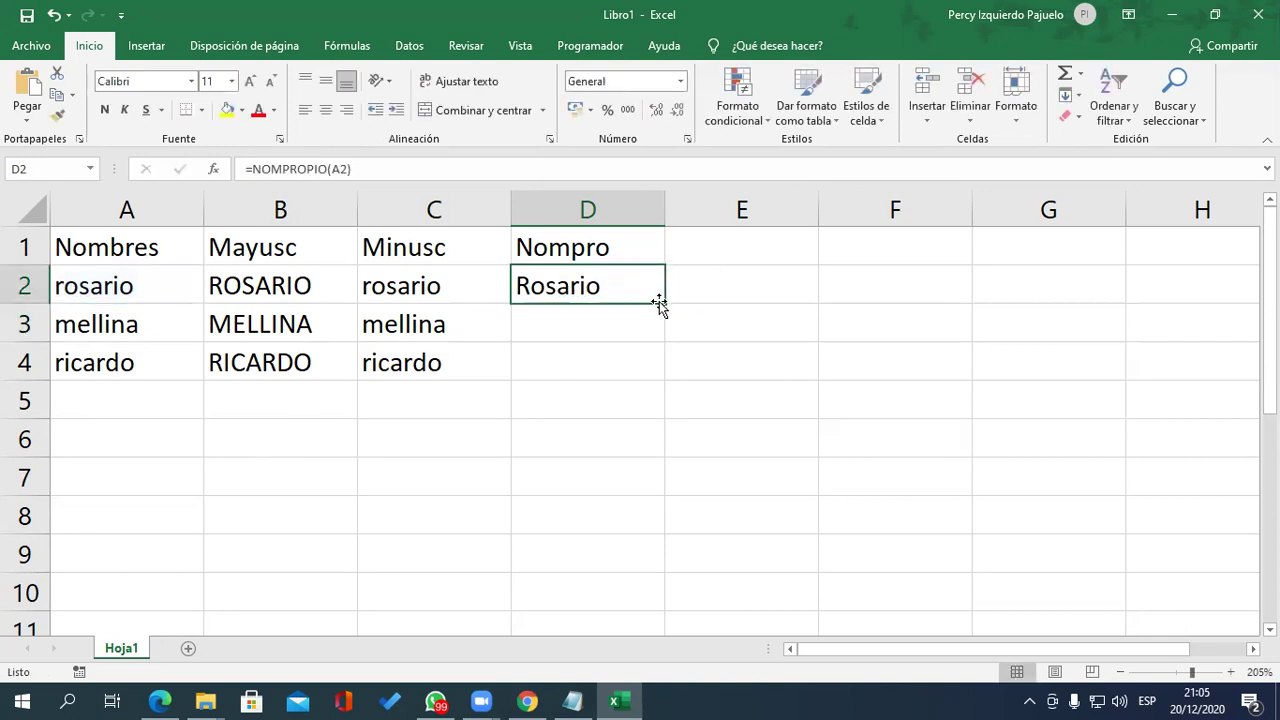
left_click_drag(664, 302, 654, 374)
- Label E1 'Largo' and begin the =LARGO( formula in E2
left_click(720, 250)
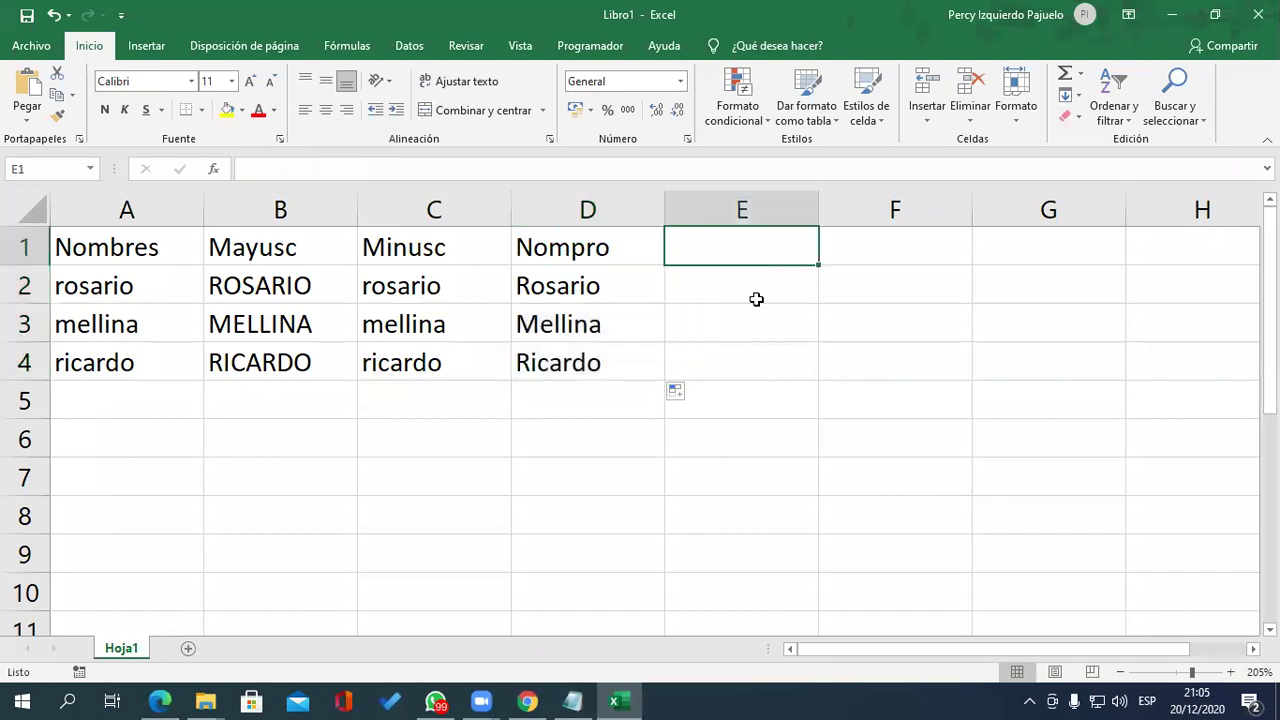
type("Largo")
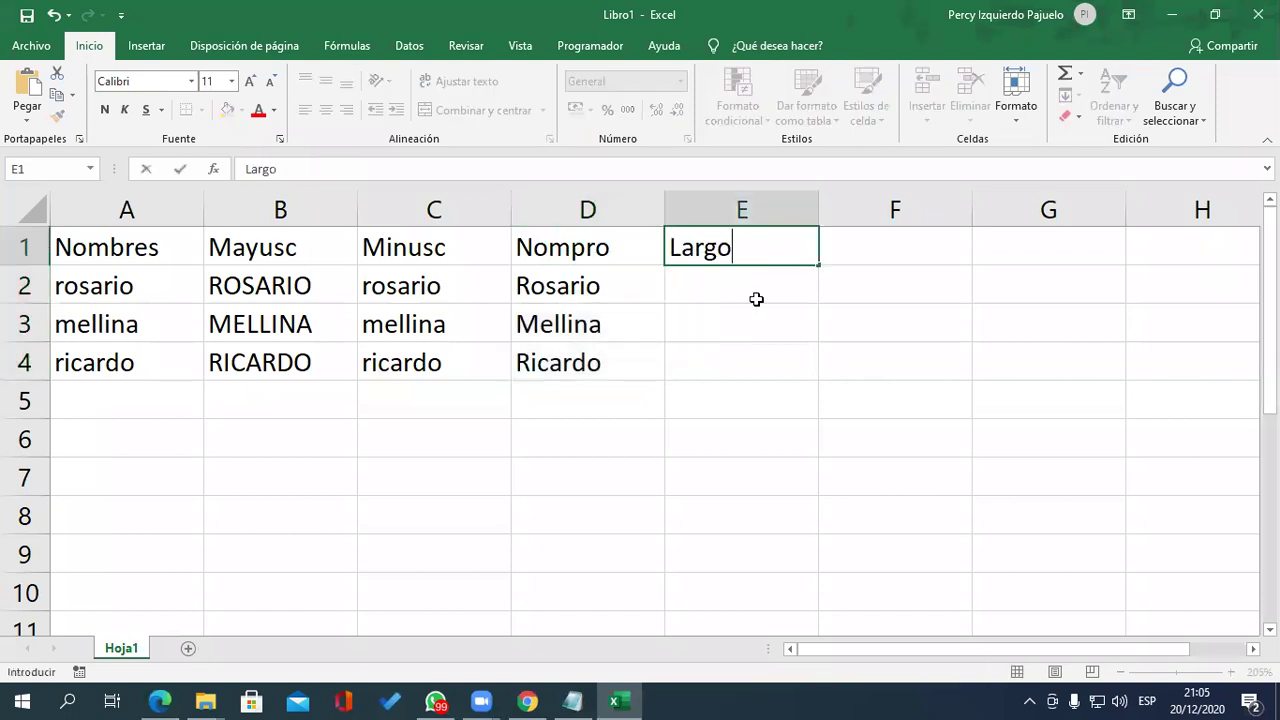
key("Return")
type("=")
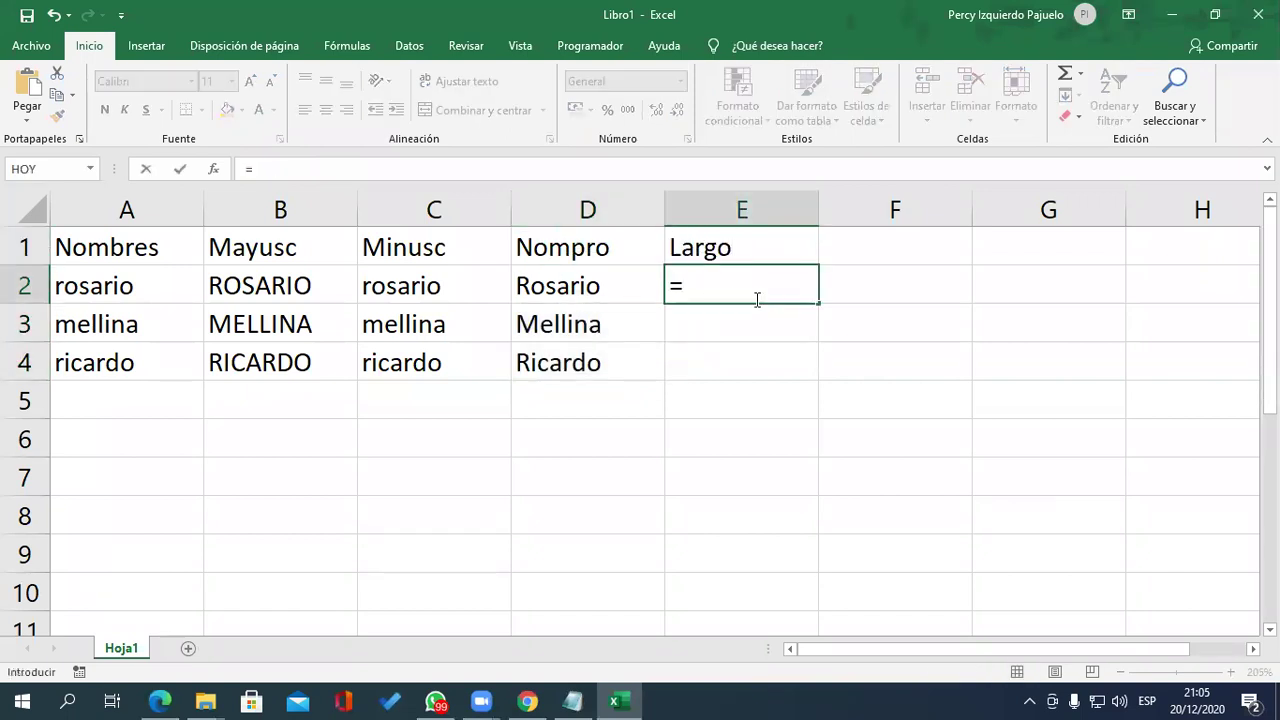
type("LARGO(")
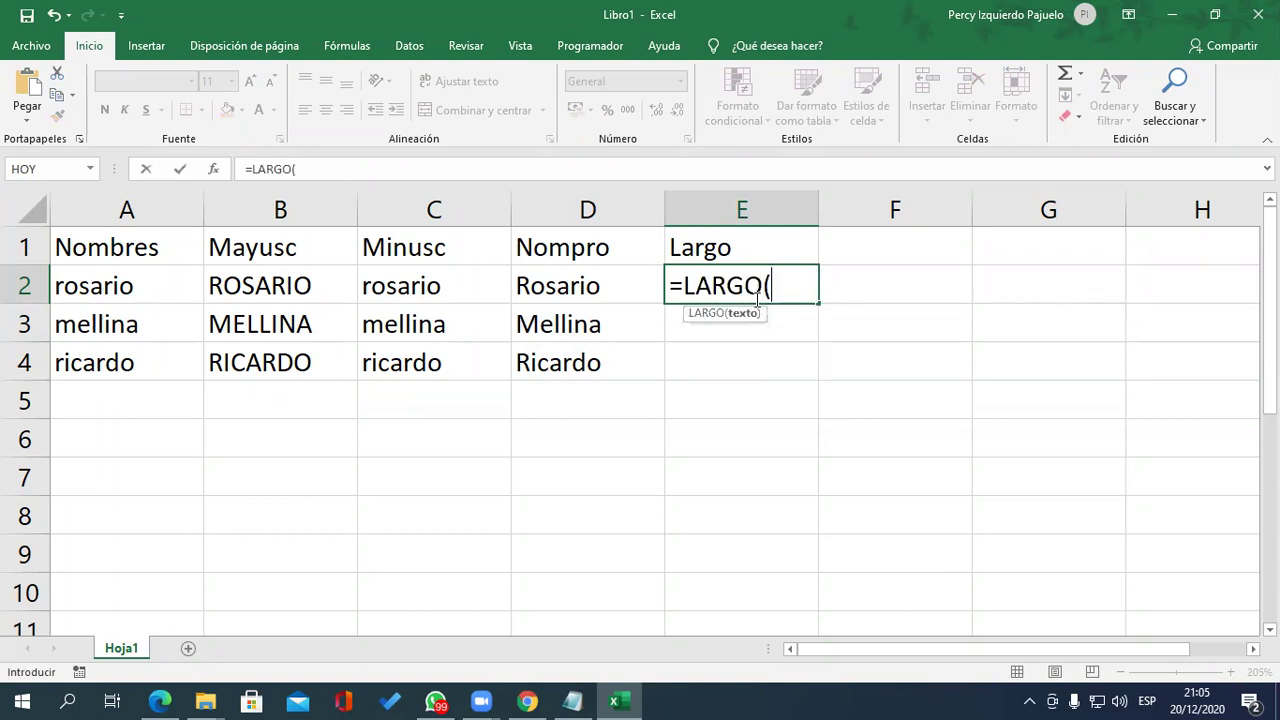
- Complete =LARGO(A2) in E2 and fill it down to E4, giving 7 for each name
left_click(190, 292)
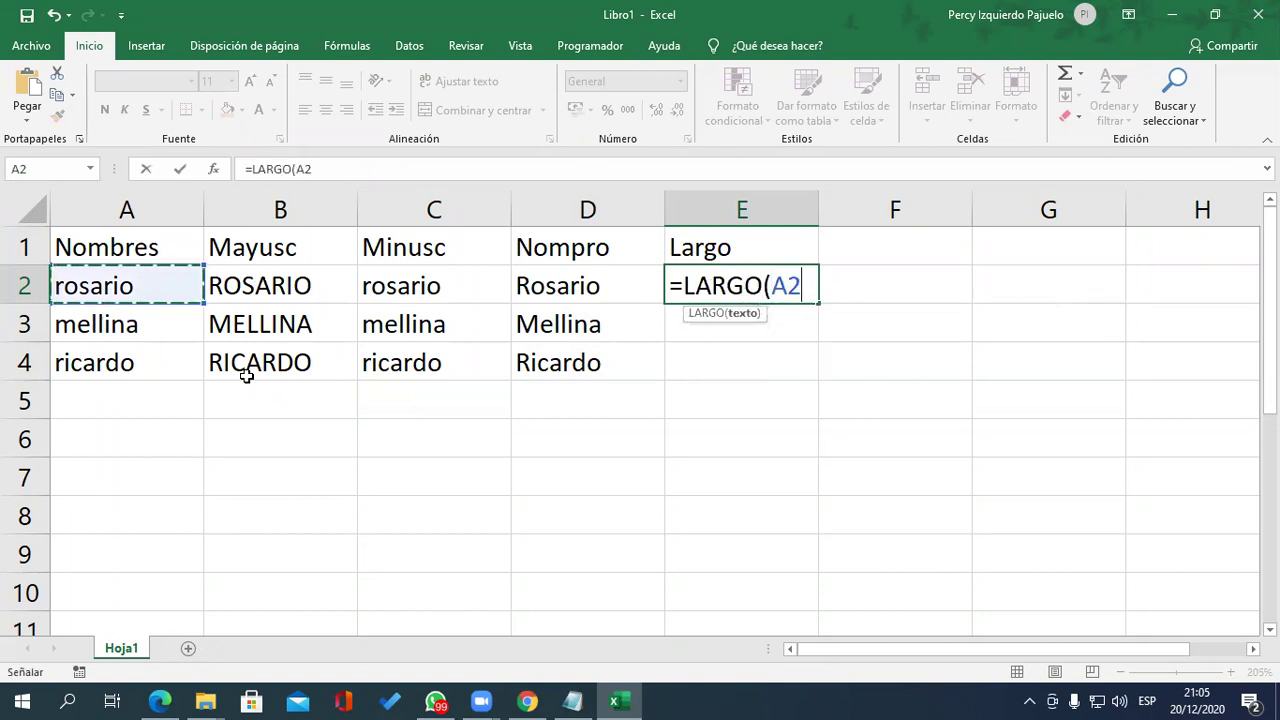
type(")")
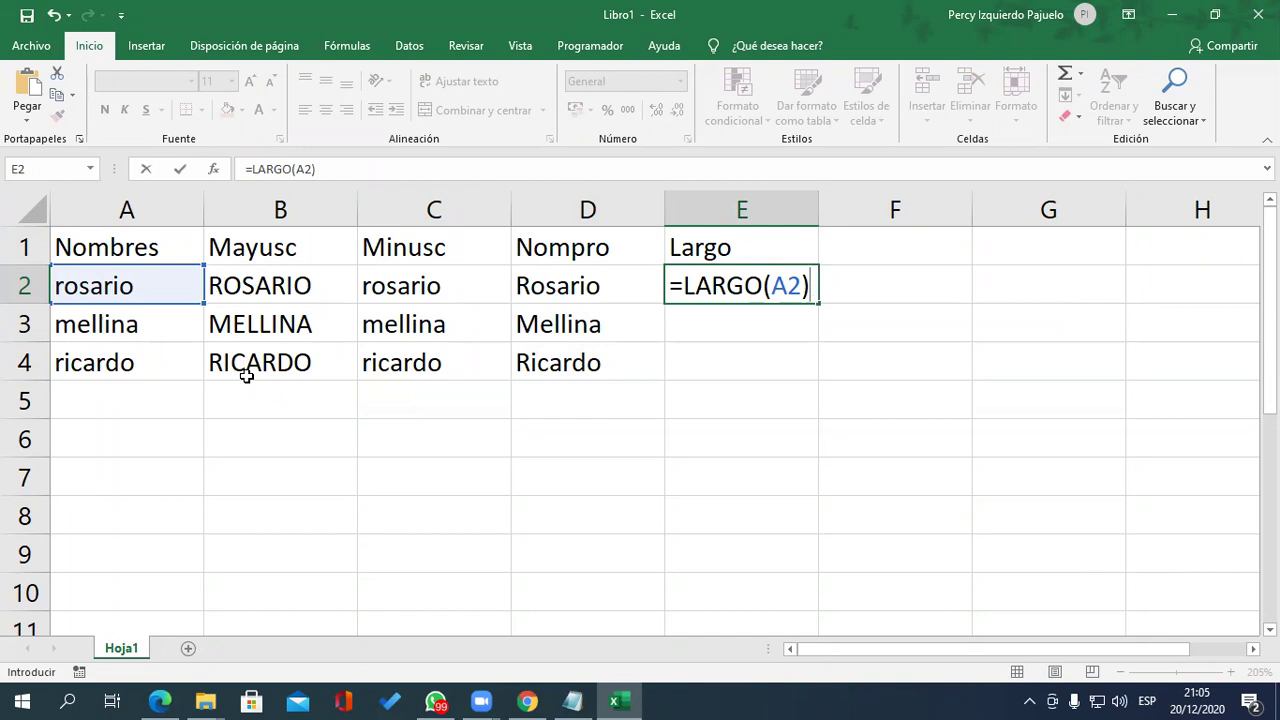
key("Return")
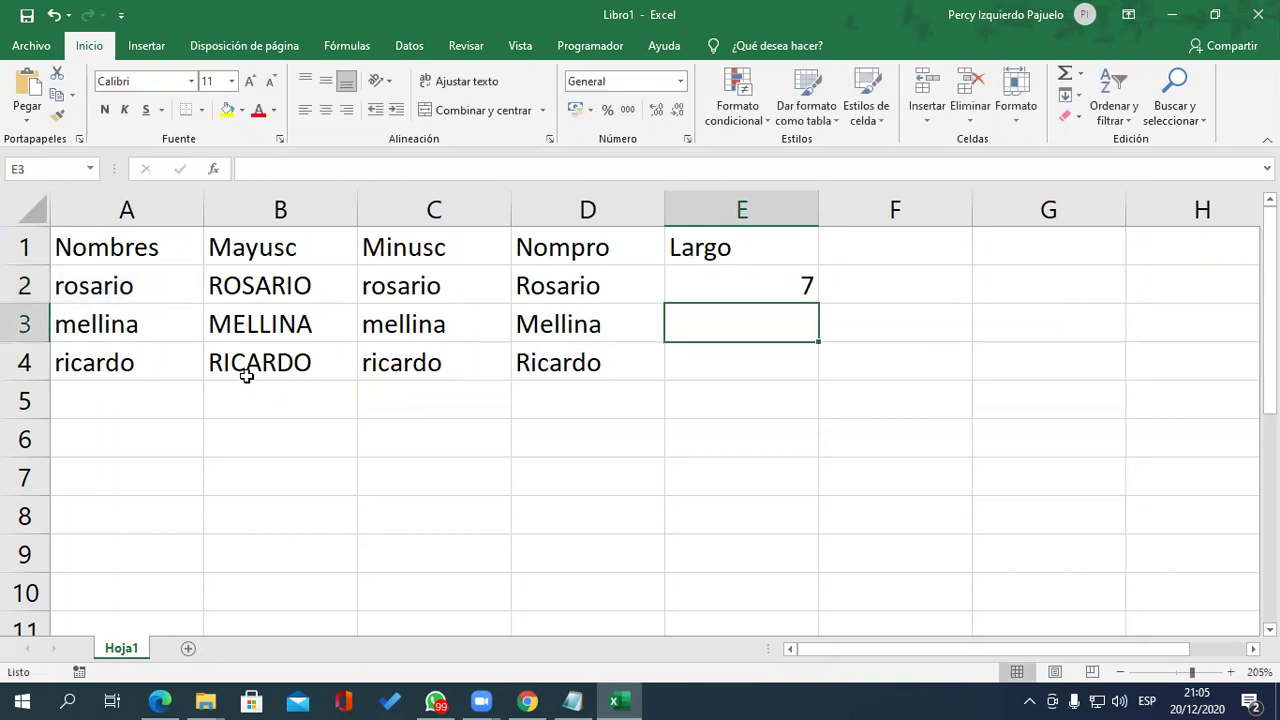
left_click(806, 285)
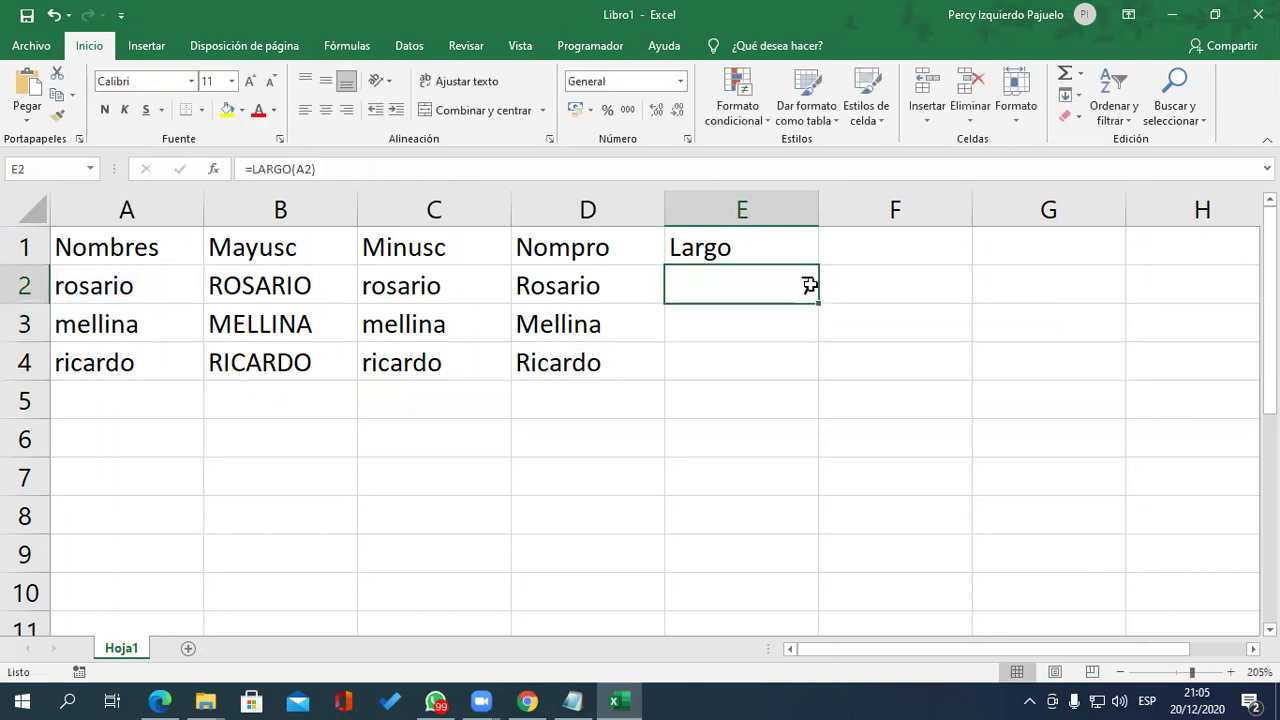
left_click_drag(818, 302, 824, 374)
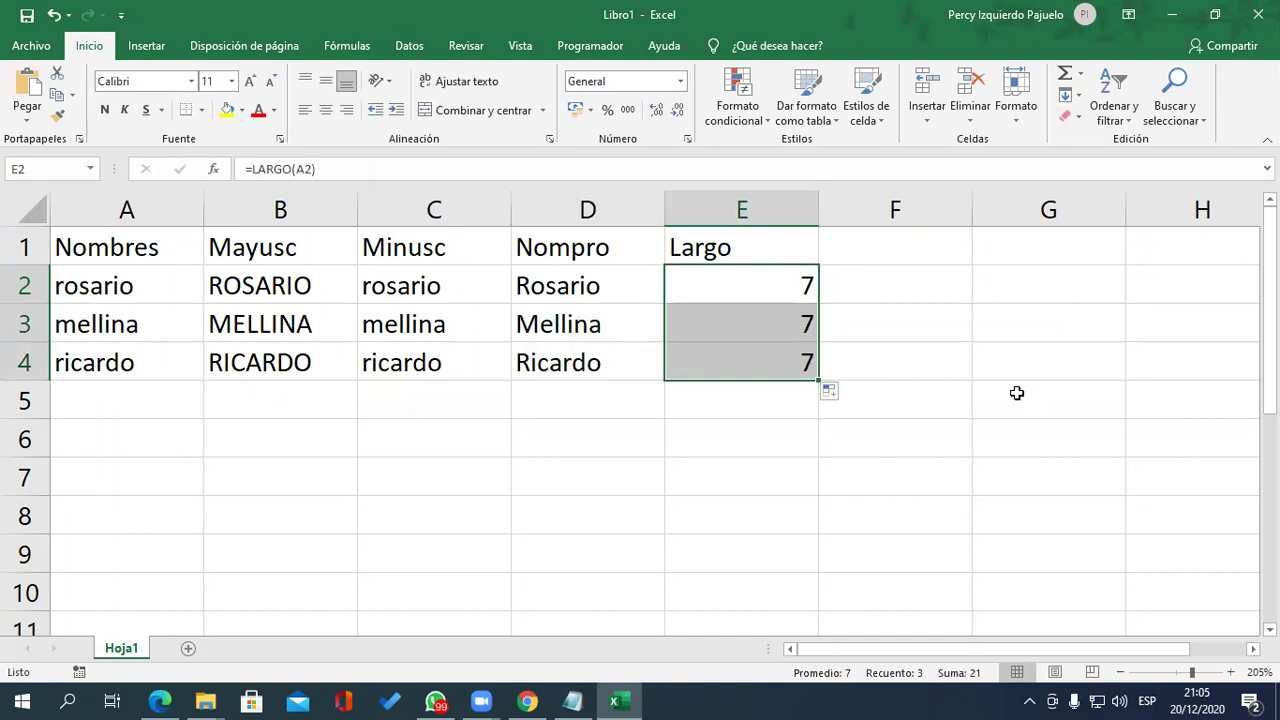
- Review the names in column A and the E2 formula, then return to Notepad
left_click(135, 287)
left_click(129, 325)
left_click(114, 363)
left_click(754, 285)
double_click(754, 285)
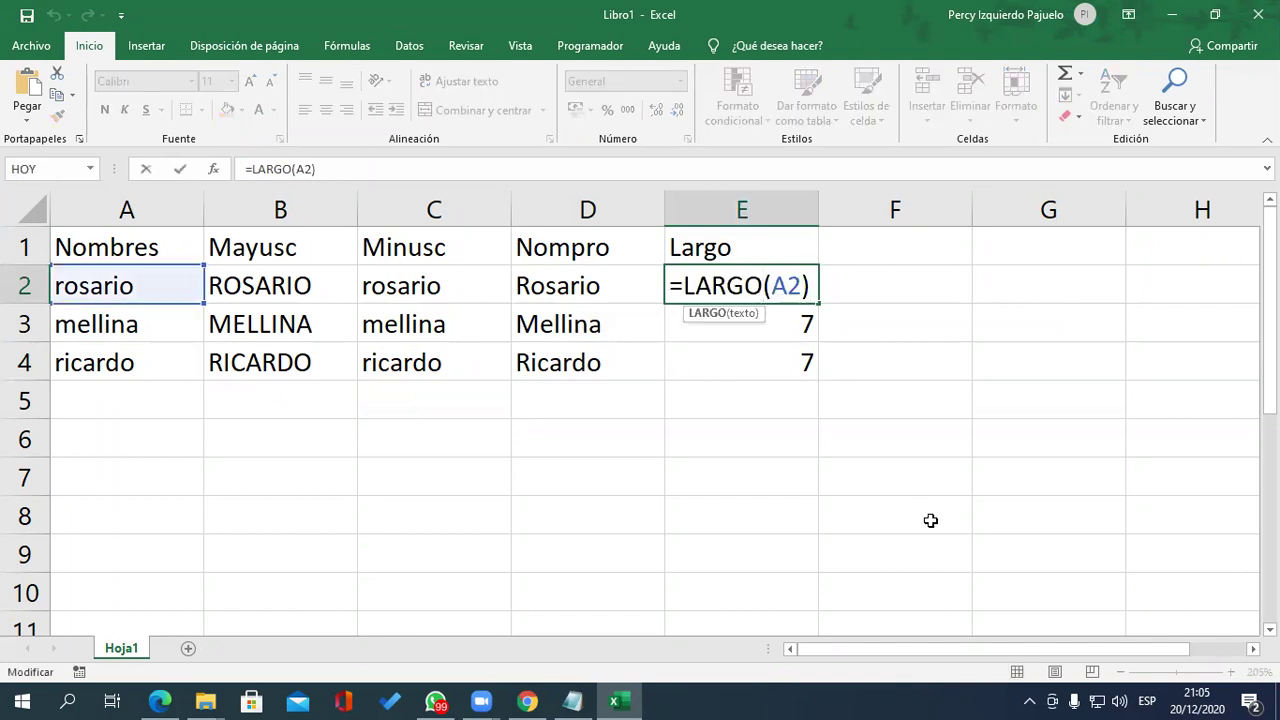
key("Return")
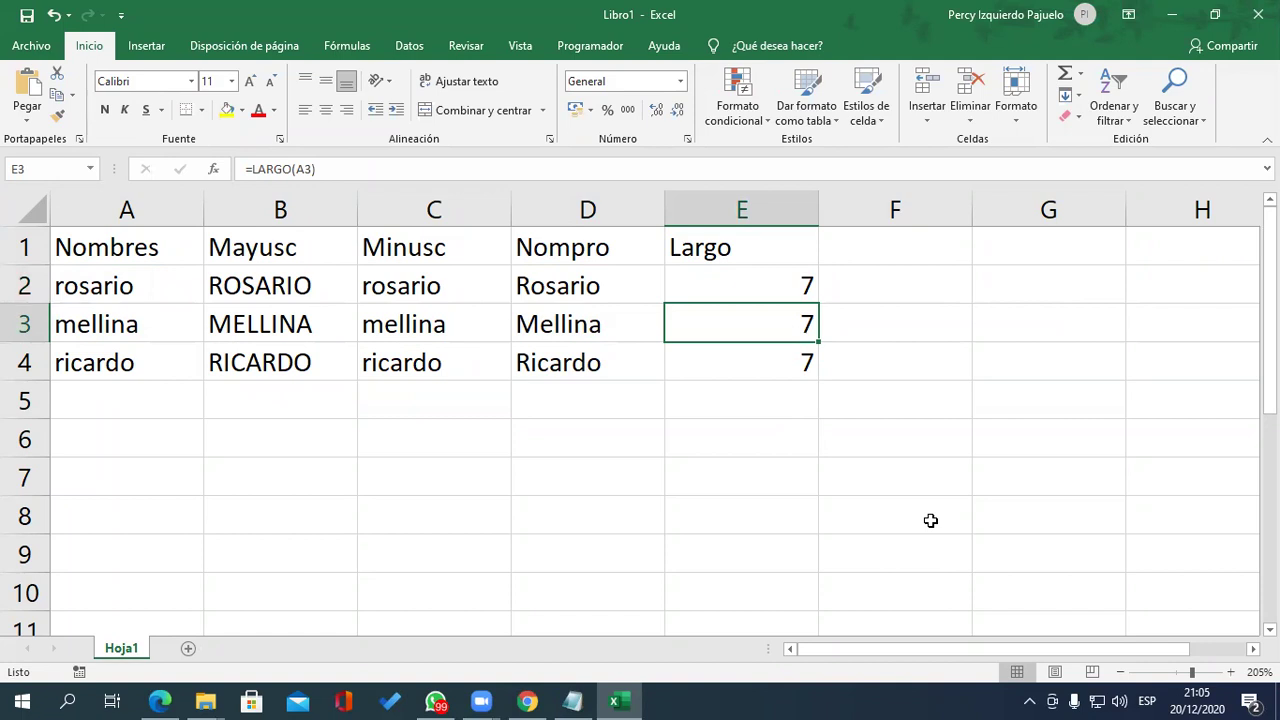
left_click(572, 700)
scroll(380, 562, "down", 2)
- Start section '5. FUNCION IZQUIERDA' with a dashed rule beneath it
left_click(83, 365)
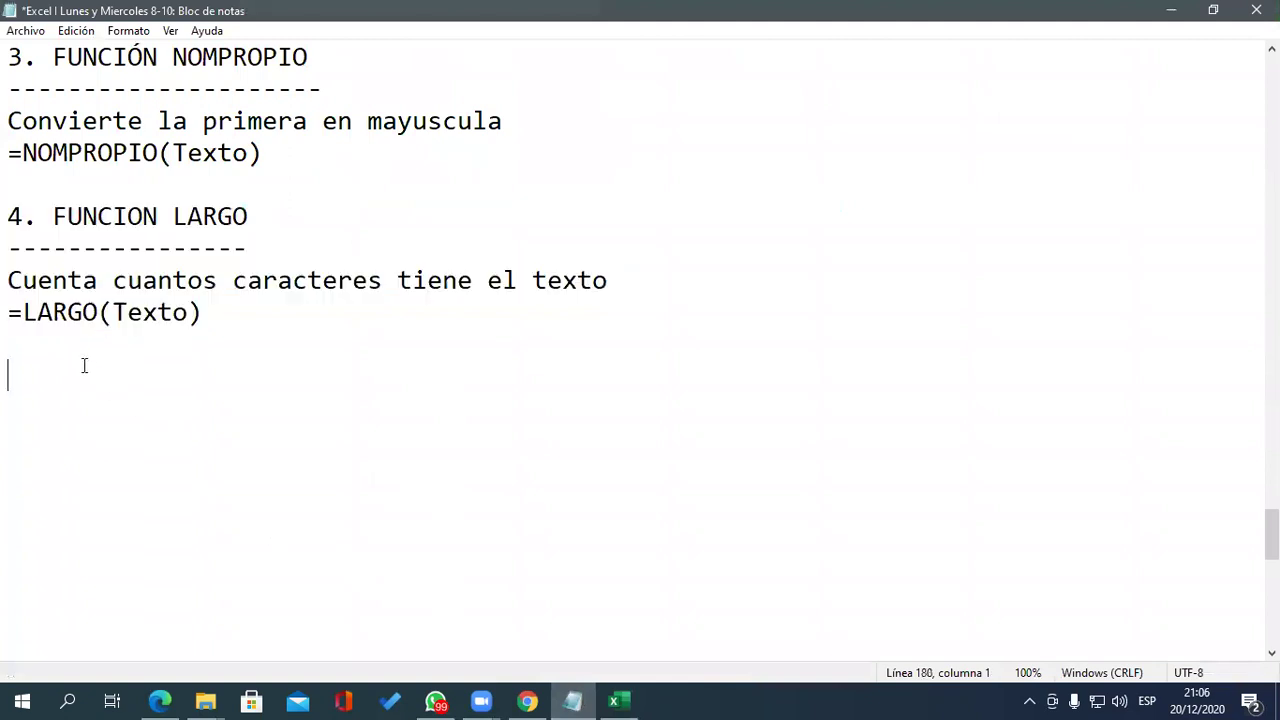
type("45")
key("BackSpace")
key("BackSpace")
type("5. ")
type("FUNCION ")
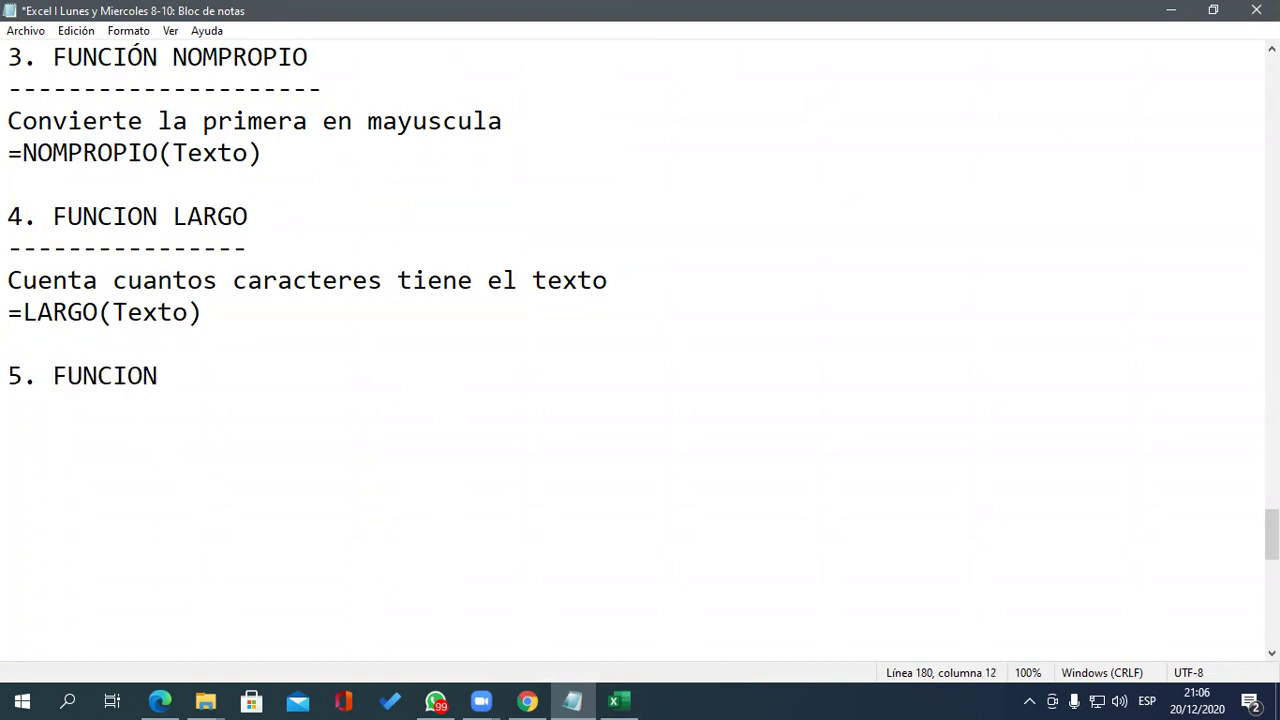
type("IZQUIERA")
key("BackSpace")
type("DA")
key("Return")
type("--------------------")
key("Return")
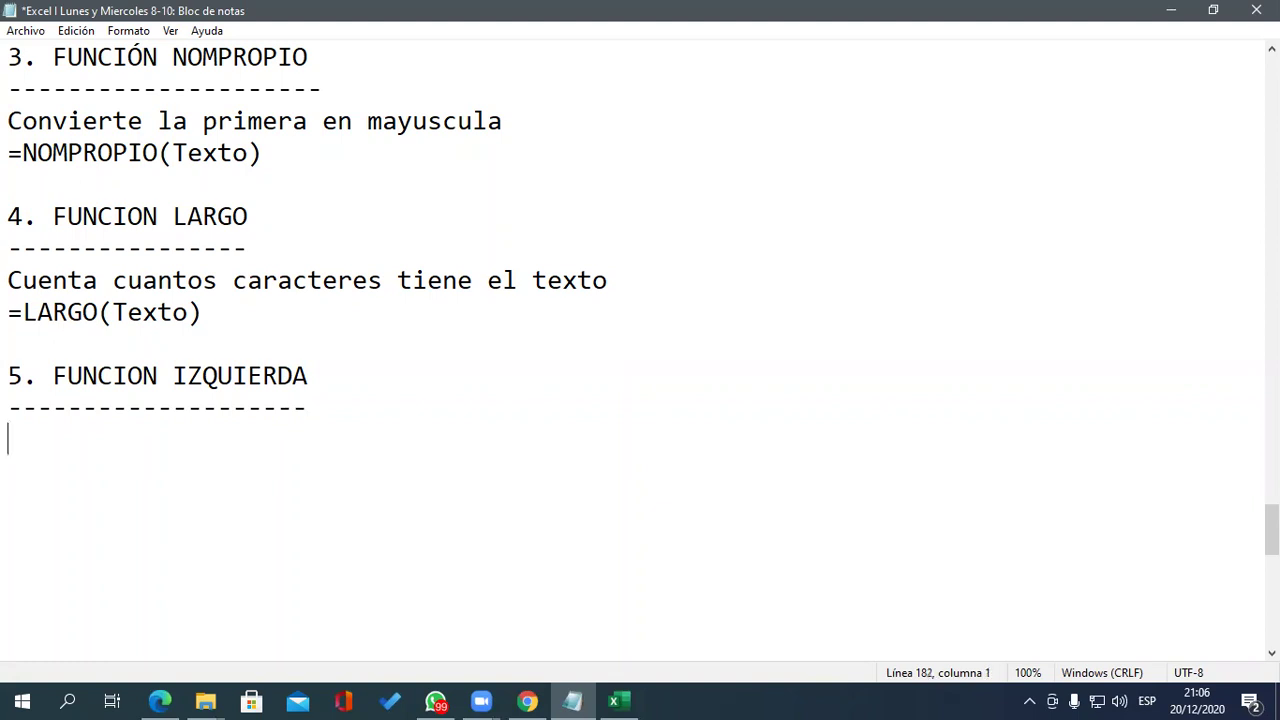
- Add the description 'Extrae caracteres partiendo del izquierdo' and =IZQUIERDA(Texto, Nº_caracteres)
type("Extrae caractres")
key("BackSpace")
key("BackSpace")
key("BackSpace")
type("eres partiendo del izquierdo")
key("Return")
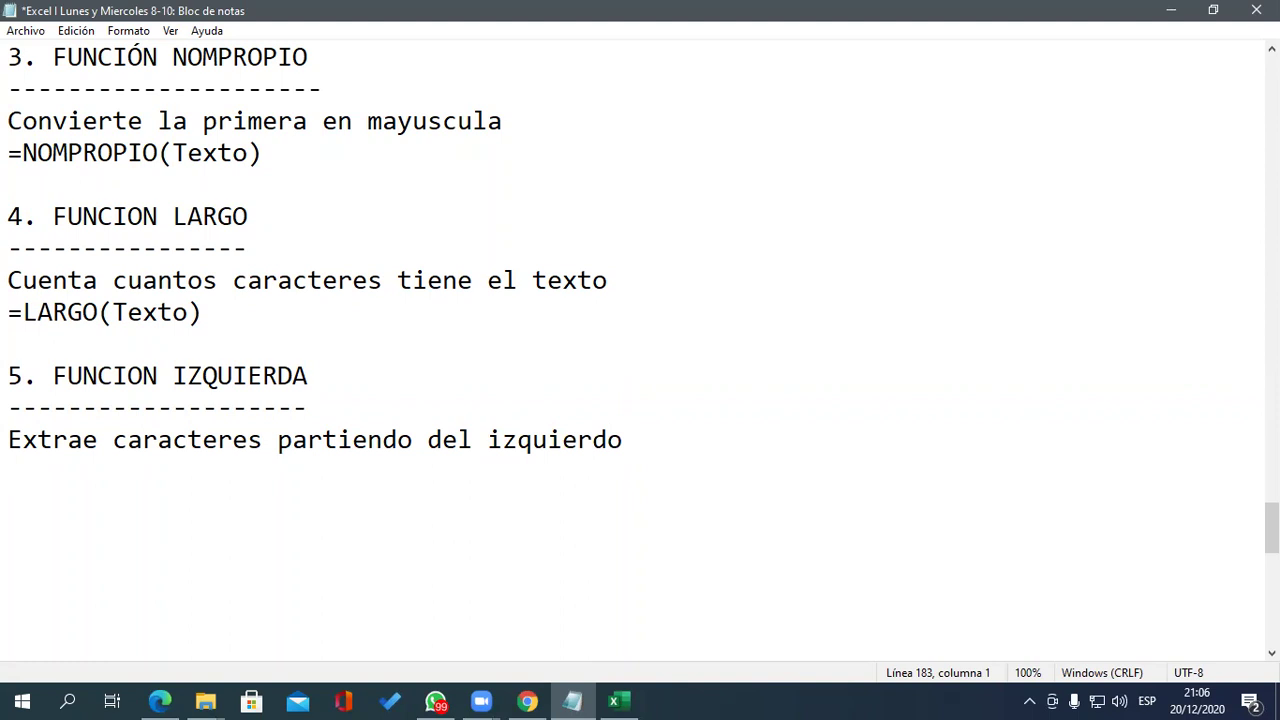
type("=")
type("IZQUIERDA")
type("8Texto")
key("BackSpace")
key("BackSpace")
key("BackSpace")
key("BackSpace")
key("BackSpace")
key("BackSpace")
type("(Te")
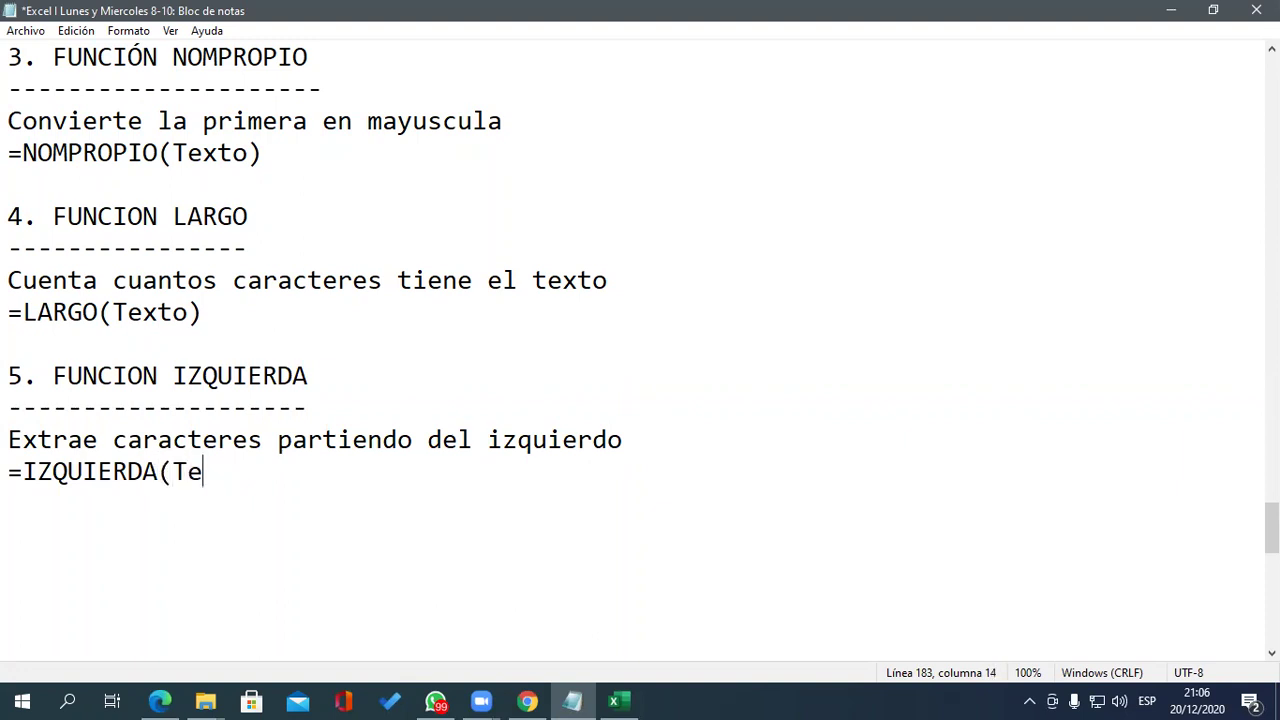
type("xto, N")
type("°_")
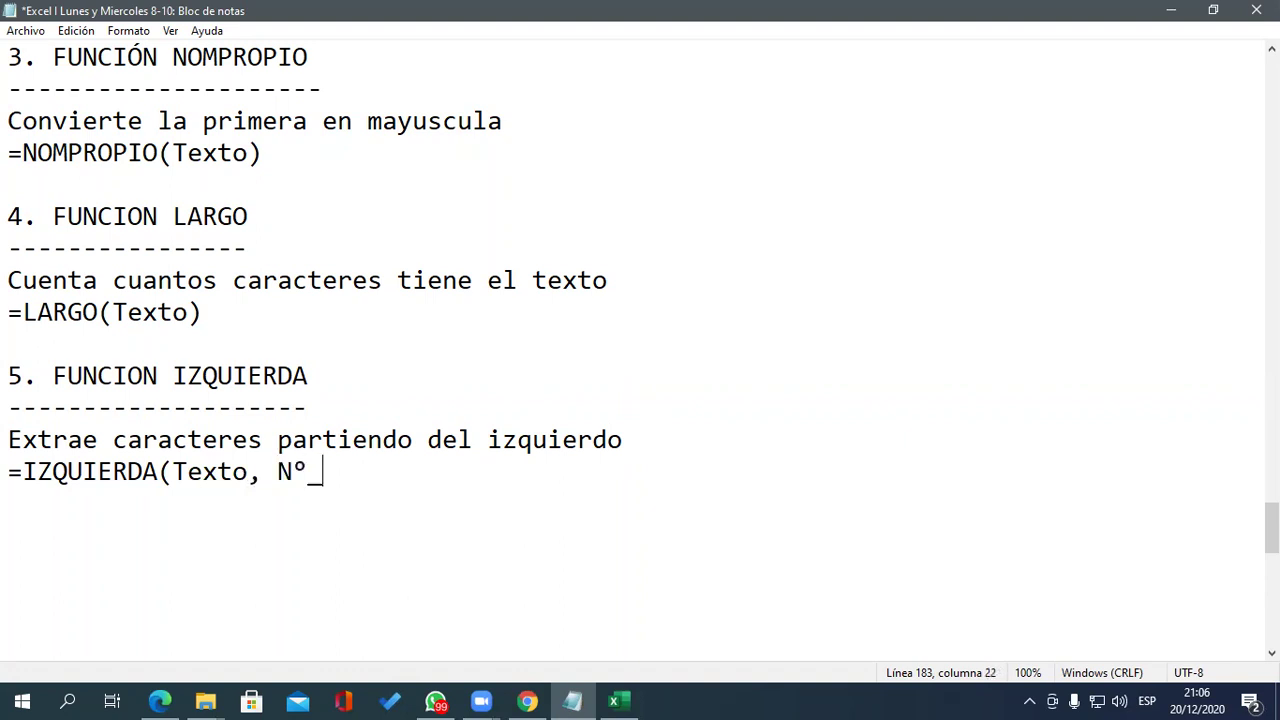
type("caracteres)")
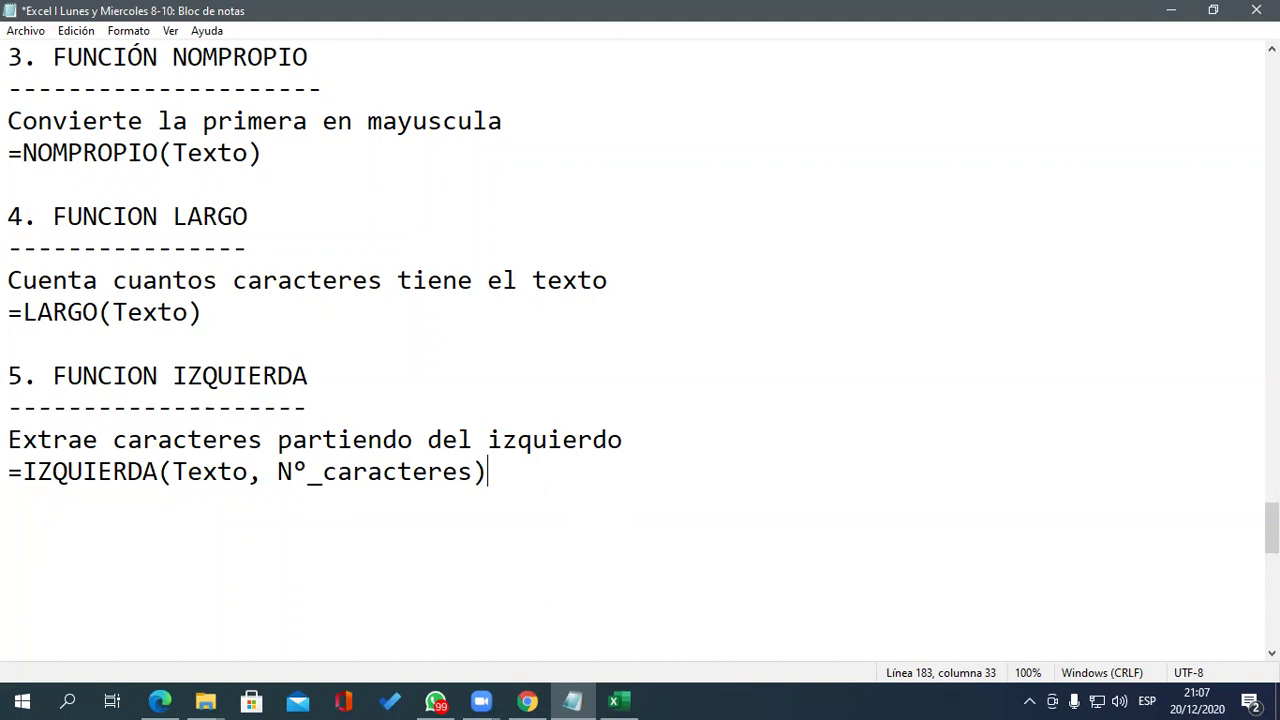
key("Left")
key("Left")
key("Left")
key("Left")
key("Left")
key("Left")
key("Left")
key("Left")
key("Left")
key("Left")
key("BackSpace")
key("BackSpace")
type("_")
- Add the heading '6. FUNCION DERECHA' with a dashed underline
left_click(530, 497)
key("Return")
type("6. ")
type("FUNCION DERECHA")
key("Return")
type("------------------")
key("Return")
key("Return")
key("Return")
key("Return")
key("Return")
key("Up")
key("Up")
key("Up")
key("Up")
key("Up")
key("Down")
- Describe it as 'Extrae caracteres partiendo del lado derecho' and add =DERECHA(Texto, Nº_caracteres)
type("Extrae caracteres ")
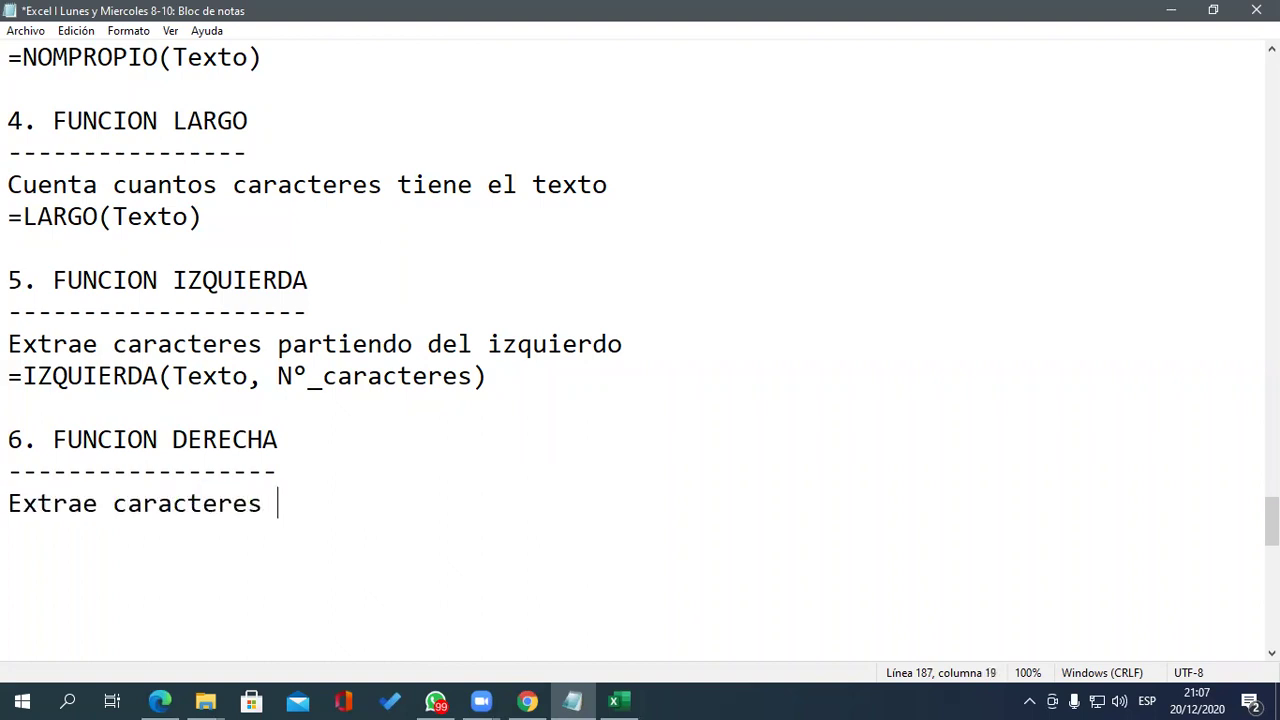
type("partiendo del d")
key("BackSpace")
type("a")
key("BackSpace")
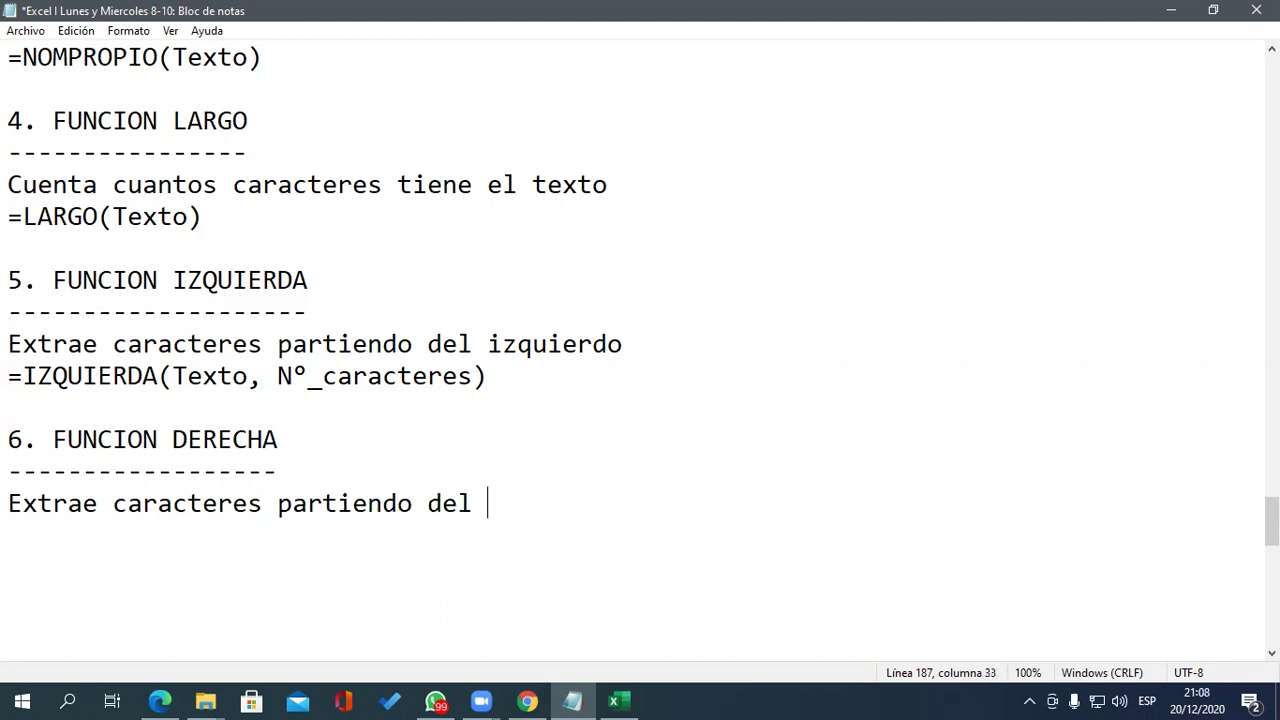
type("lado derecho")
key("Return")
type("=DERECHA(")
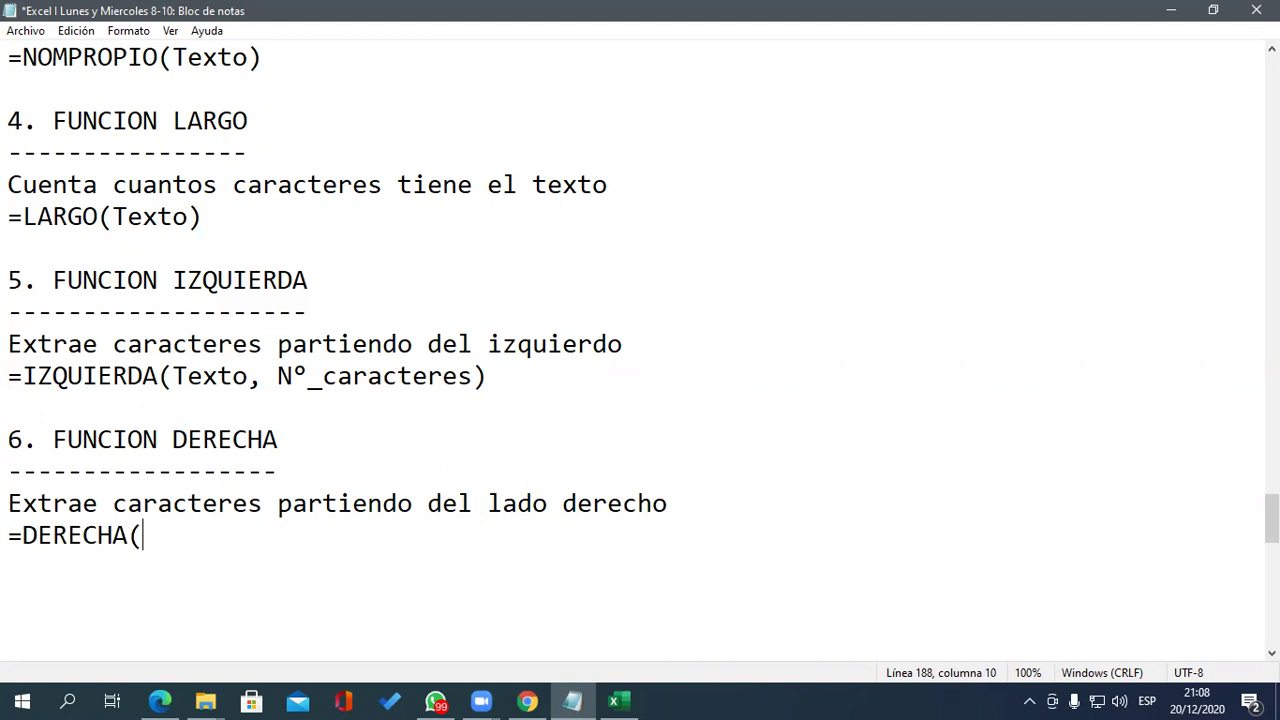
type("Texto")
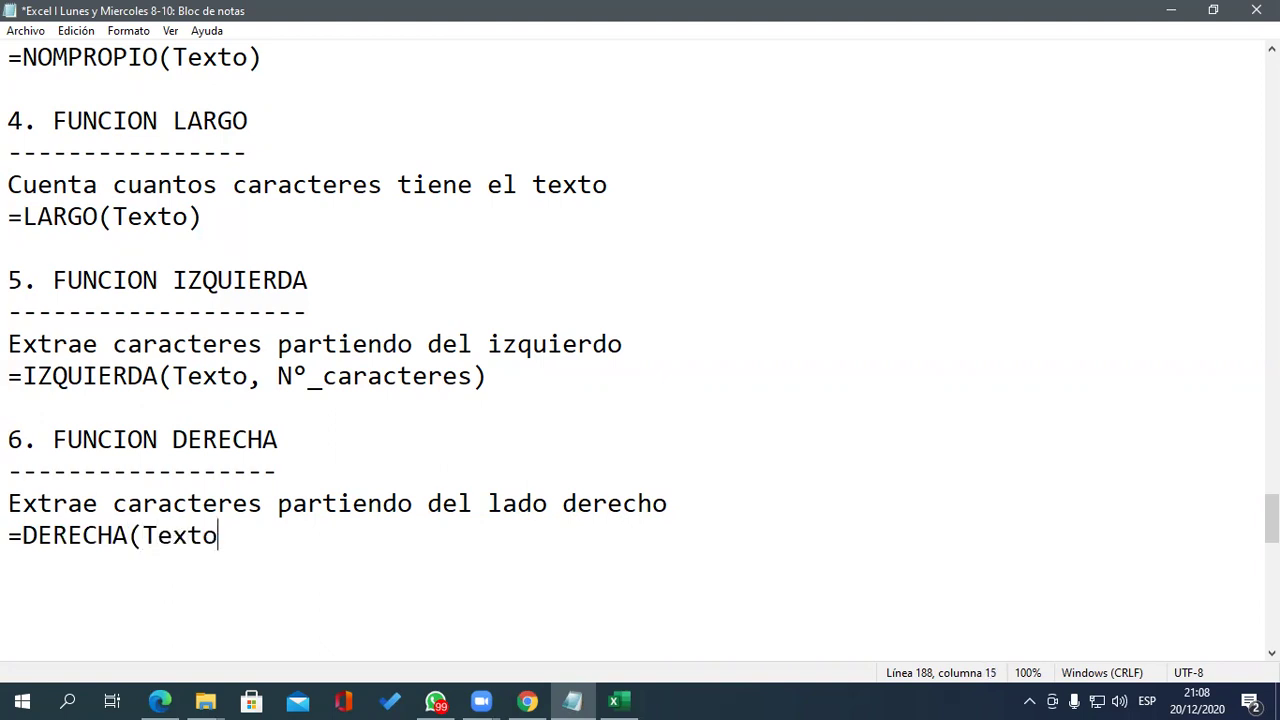
type(", N°_caracteres)")
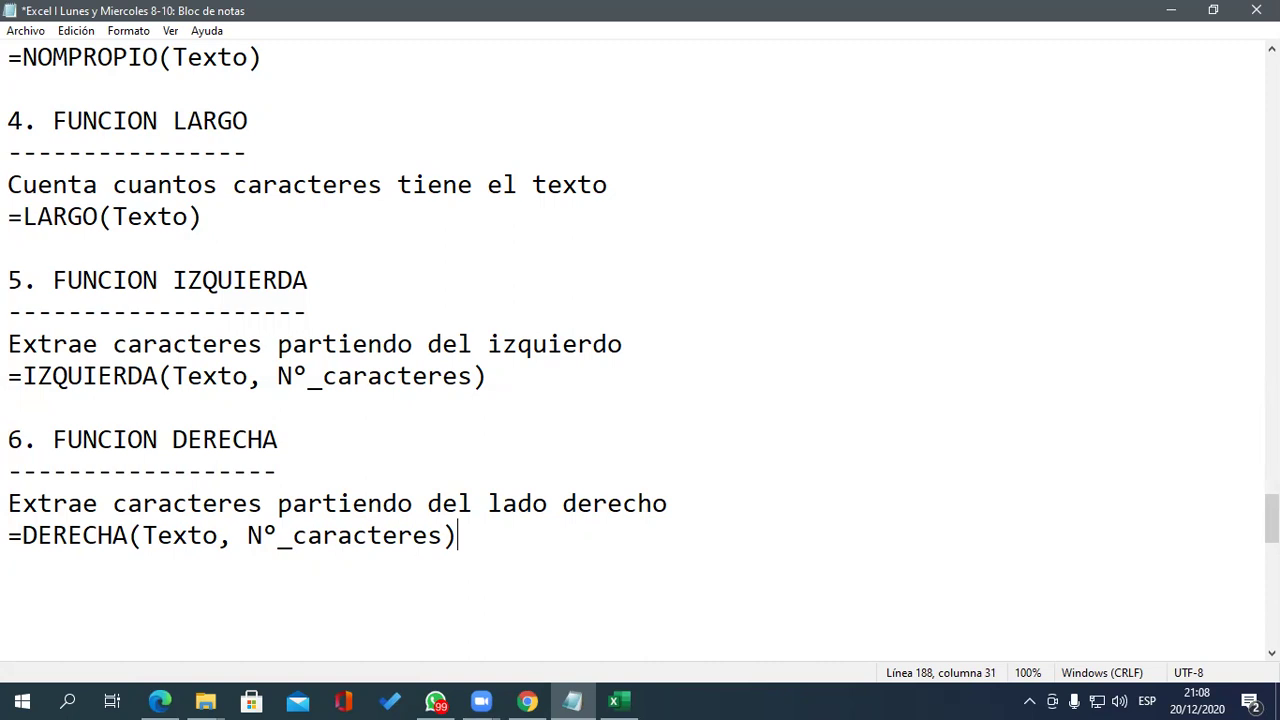
key("Return")
key("Return")
key("Return")
key("Return")
key("Return")
key("Return")
key("Up")
key("Up")
key("Up")
key("Up")
- Add the heading '7. FUNCION EXTRAE' with a dashed underline and its description line
type("7")
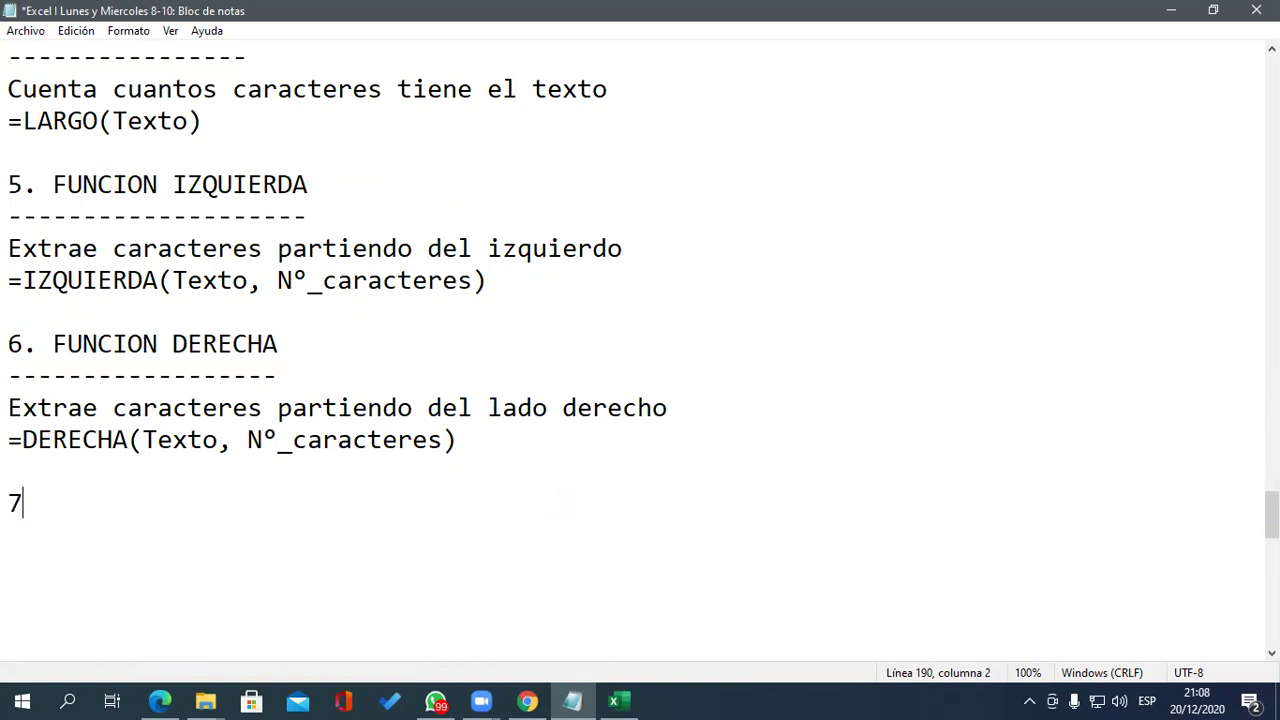
type(". ")
type("FUNCION EXTRAE")
key("Return")
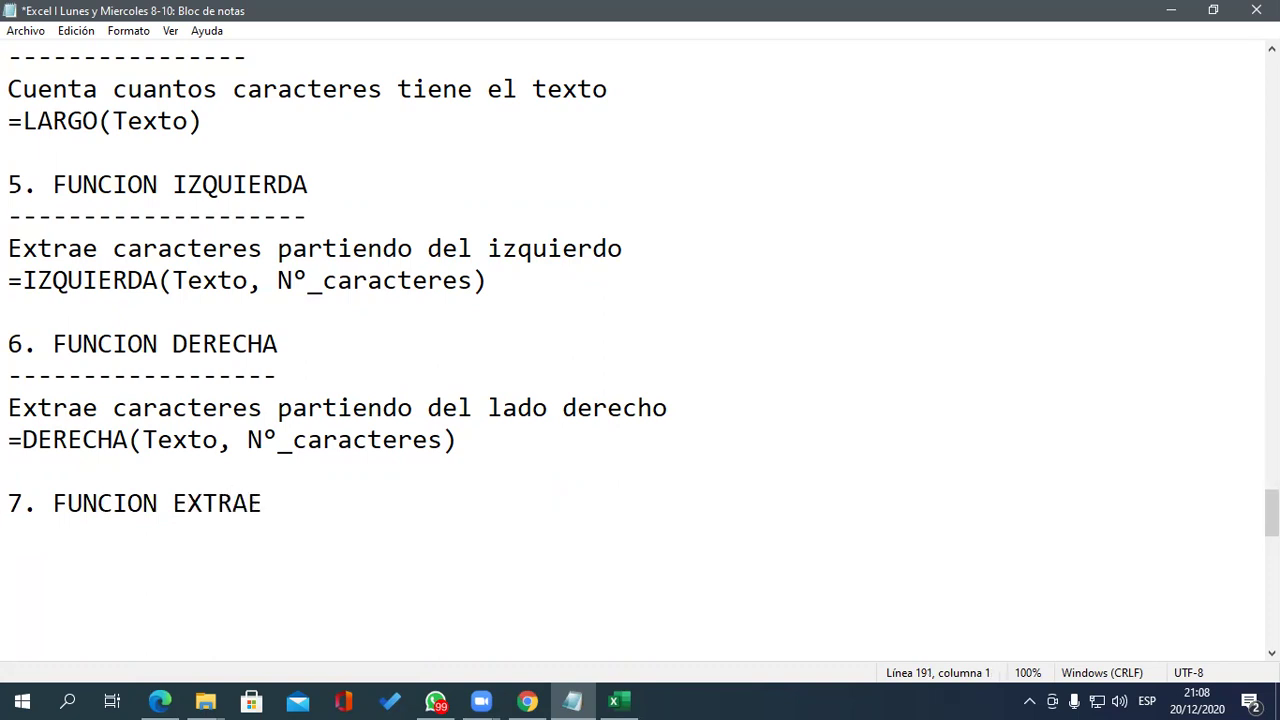
type("-----------------")
key("Return")
type("Extare ")
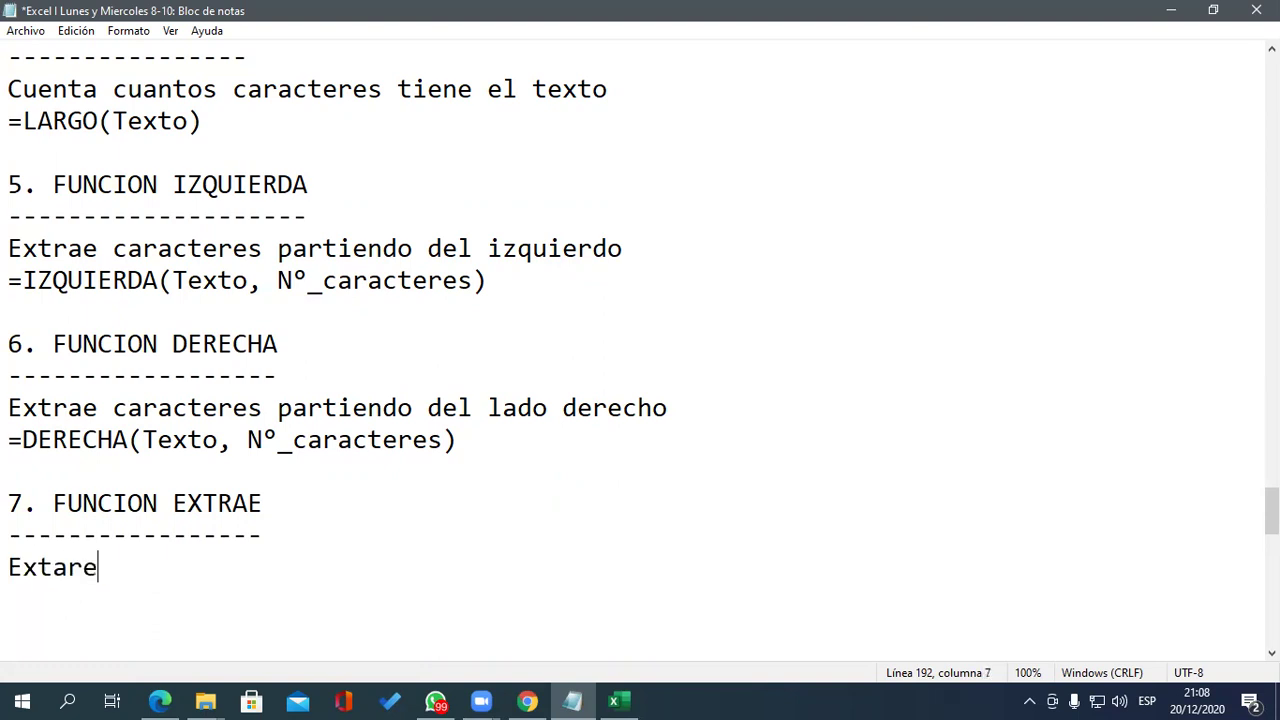
type("caract")
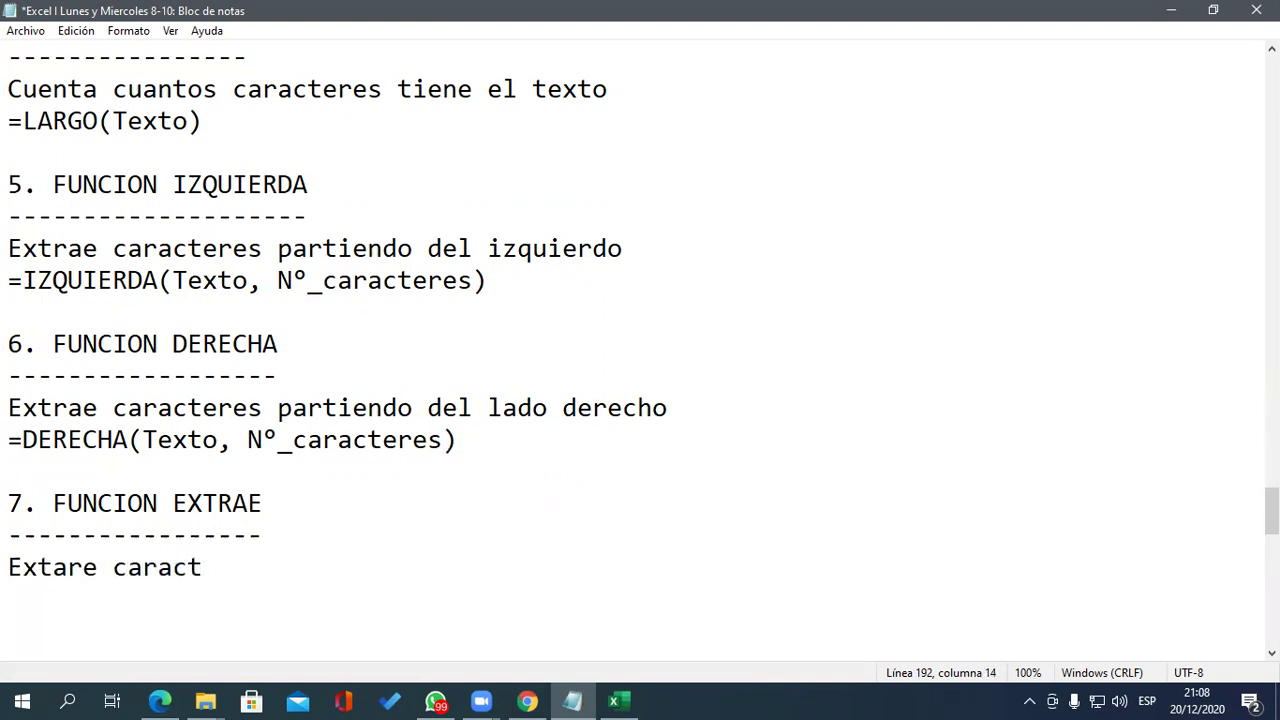
type("eres parti")
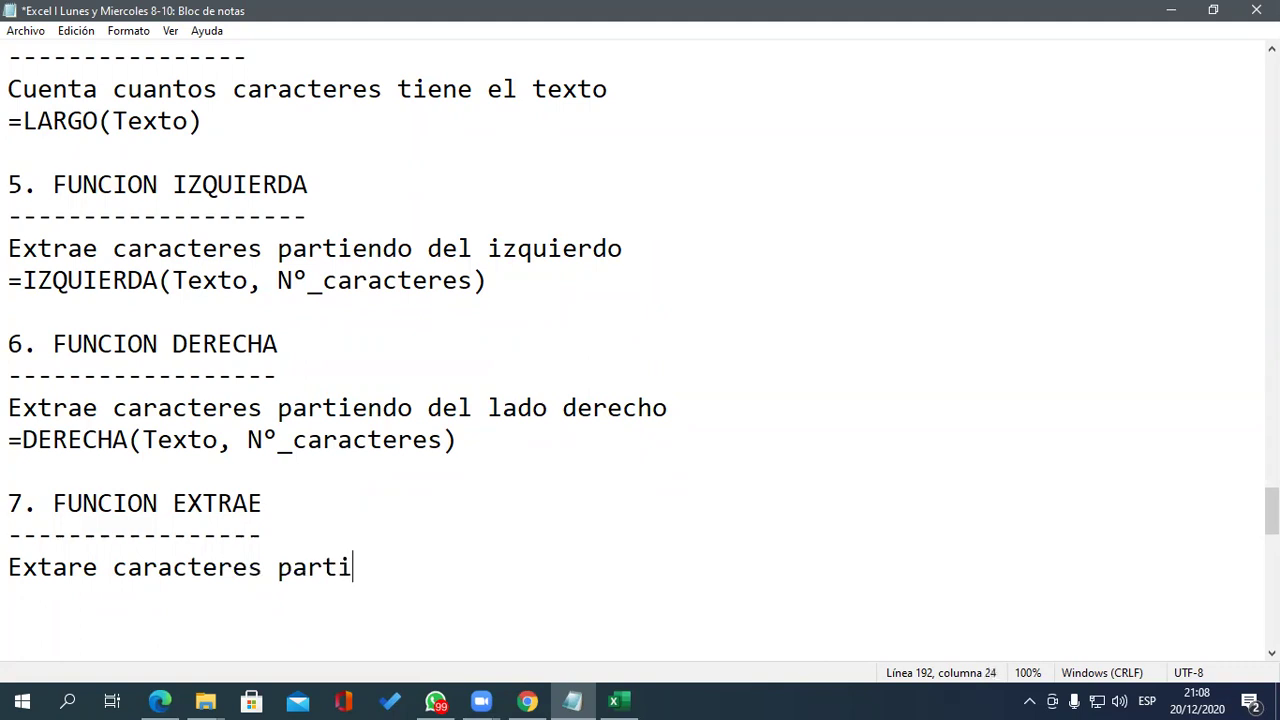
type("endo de la posicion inicial coc")
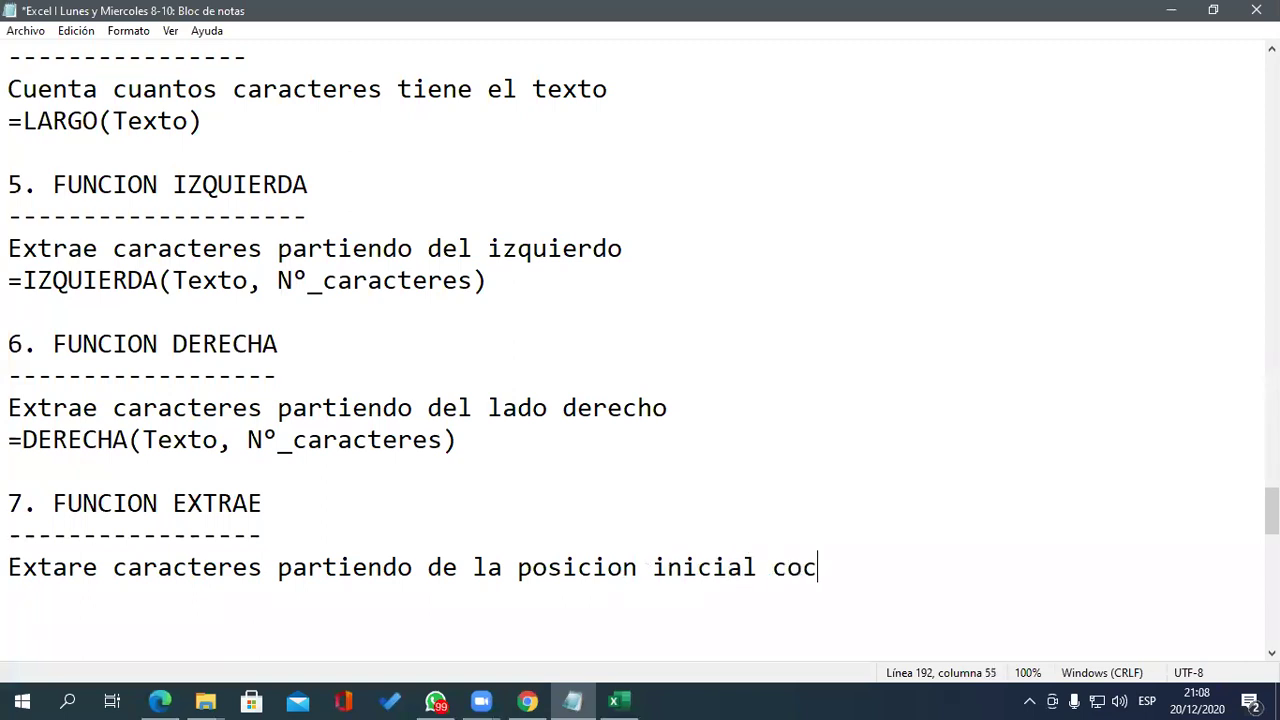
key("BackSpace")
type("locado en la funcion")
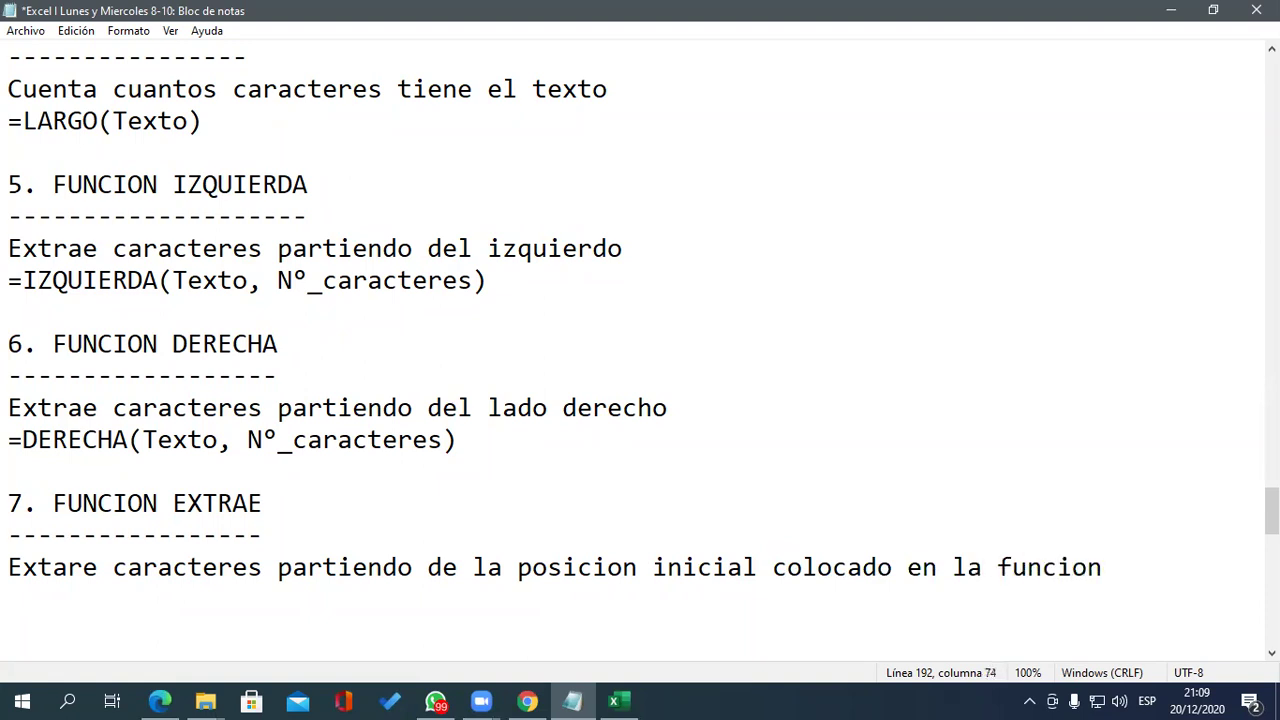
- Add the syntax line =EXTRAE(Texto, Posicion_inicial,Nº_caracteres) below the description
key("Return")
type("=EXTRAE(tEXTO")
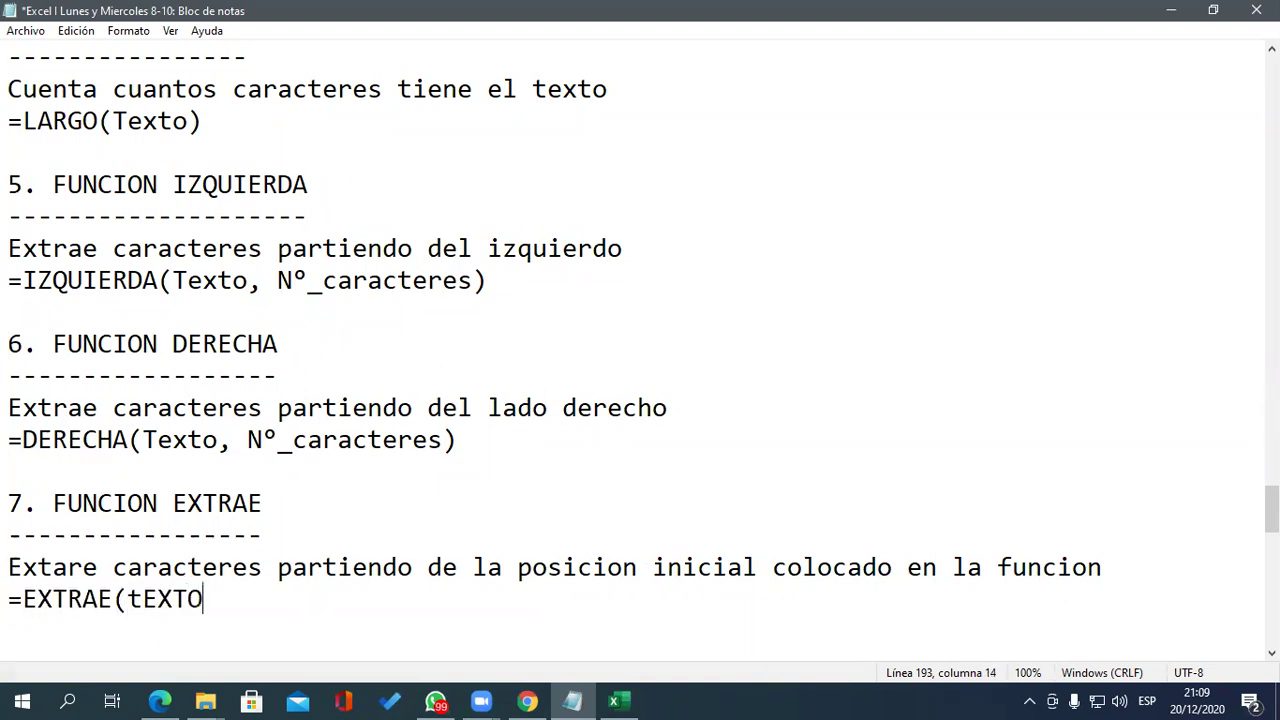
key("BackSpace")
key("BackSpace")
key("BackSpace")
key("BackSpace")
key("BackSpace")
type("Texto, ")
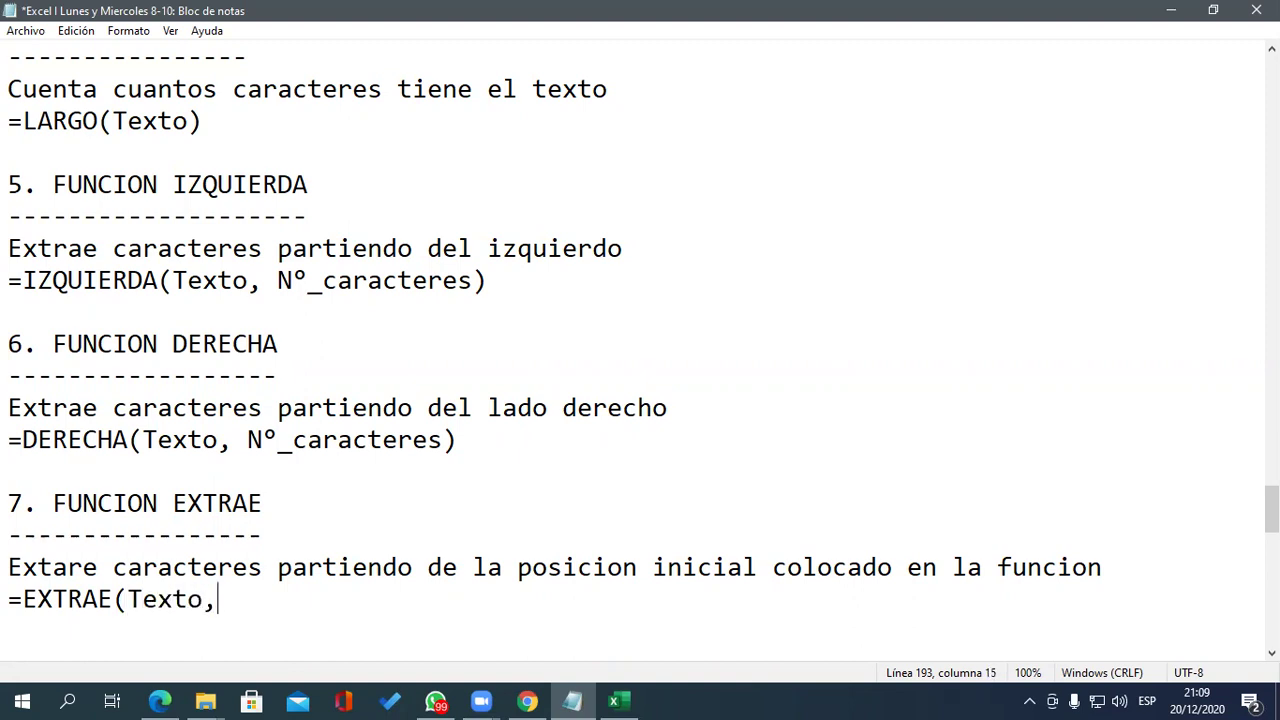
type("Posicion_inicial,Nº_caracteres)")
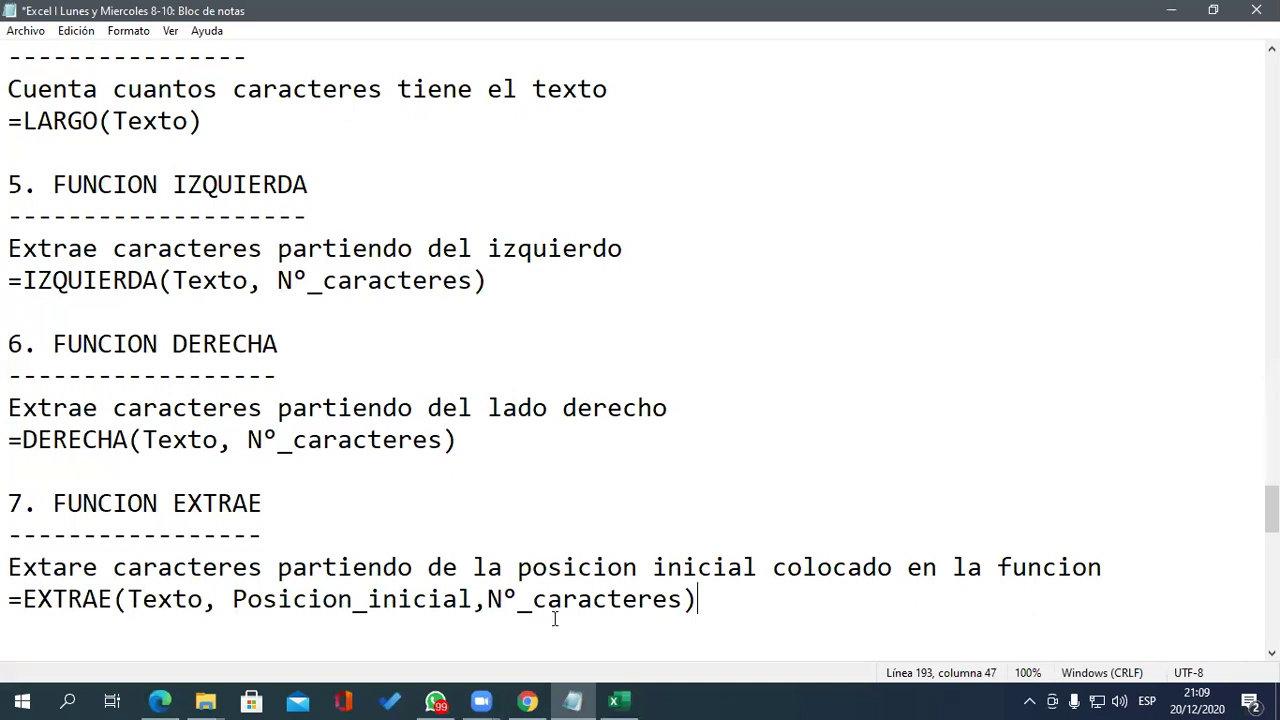
- In a new sheet, list APELLIDOS, HERNANDEZ, CABANILLAS, GONZALES in A1:A4 and widen column A
left_click(620, 700)
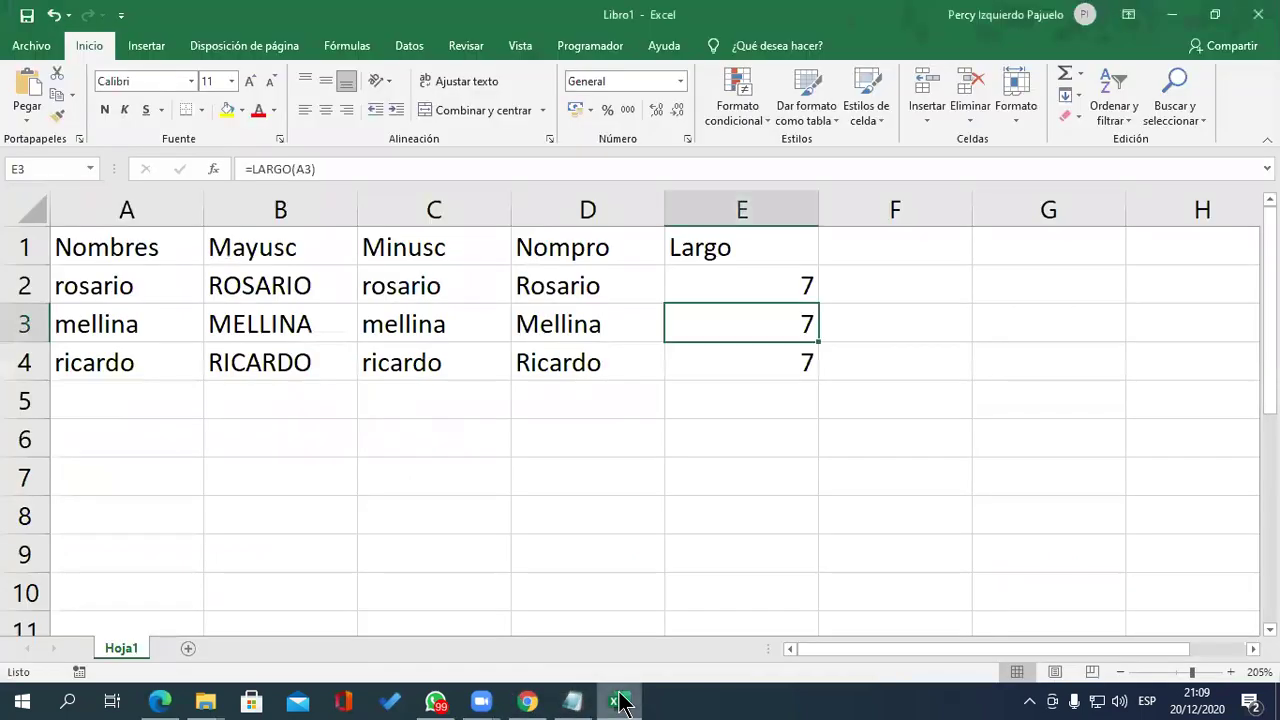
left_click(188, 648)
scroll(51, 266, "up", 1, "ctrl")
scroll(40, 250, "up", 4, "ctrl")
scroll(36, 247, "up", 2, "ctrl")
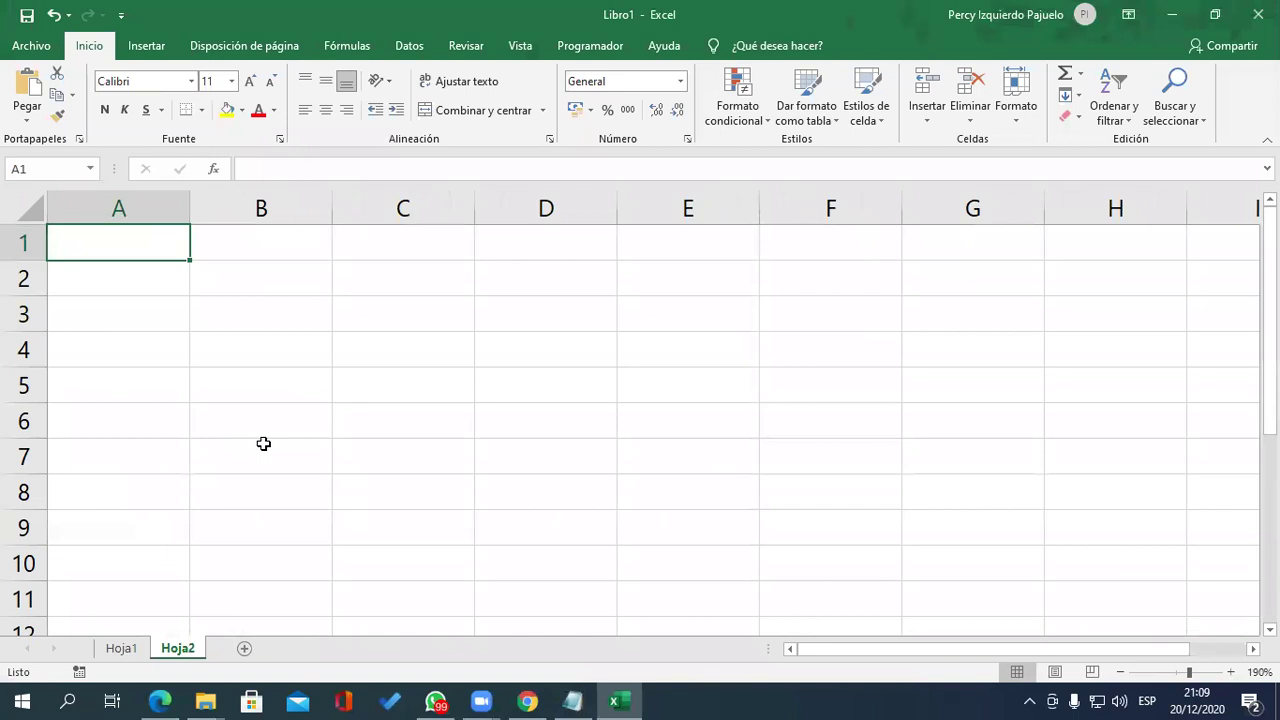
type("APELLI")
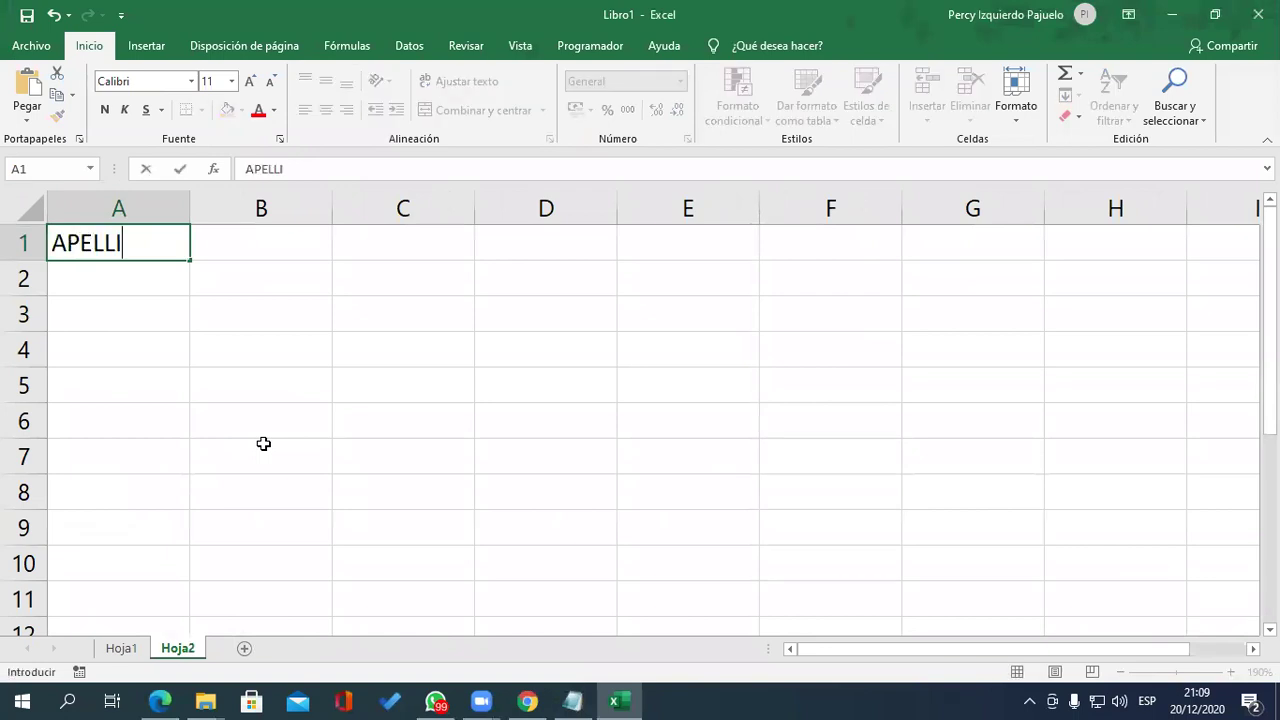
type("DOS")
key("Return")
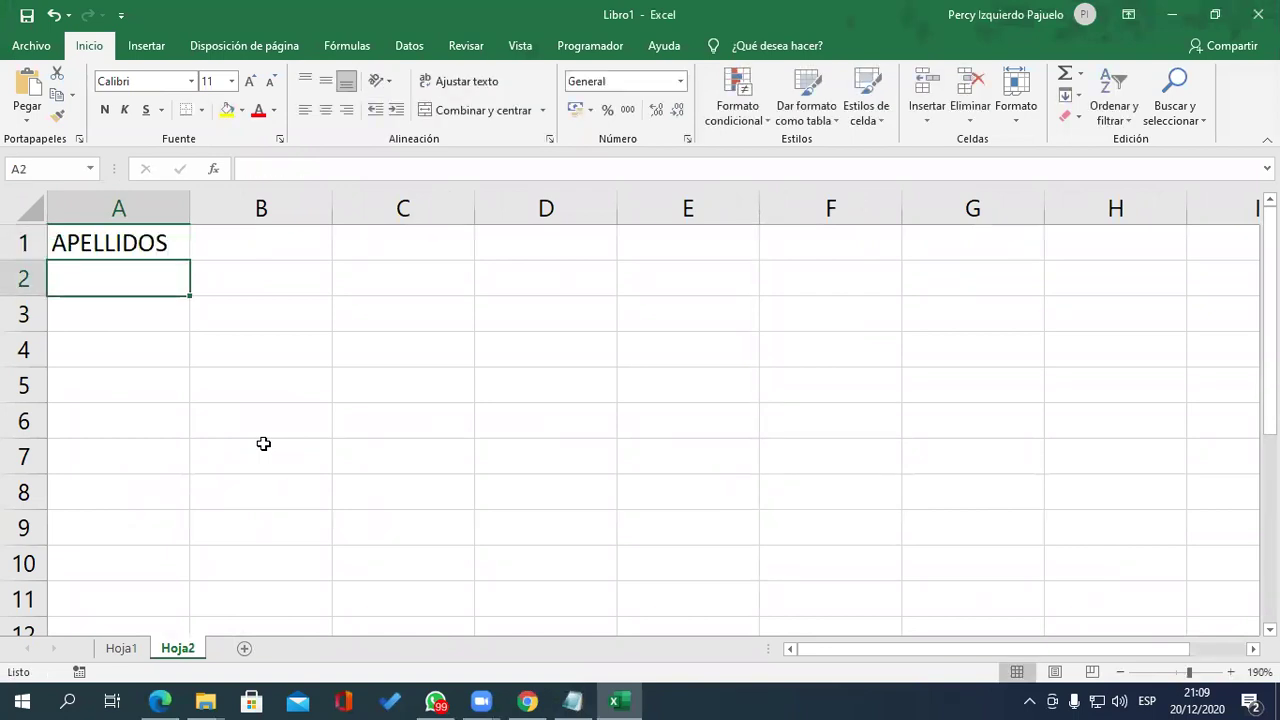
type("HERNANDEZ")
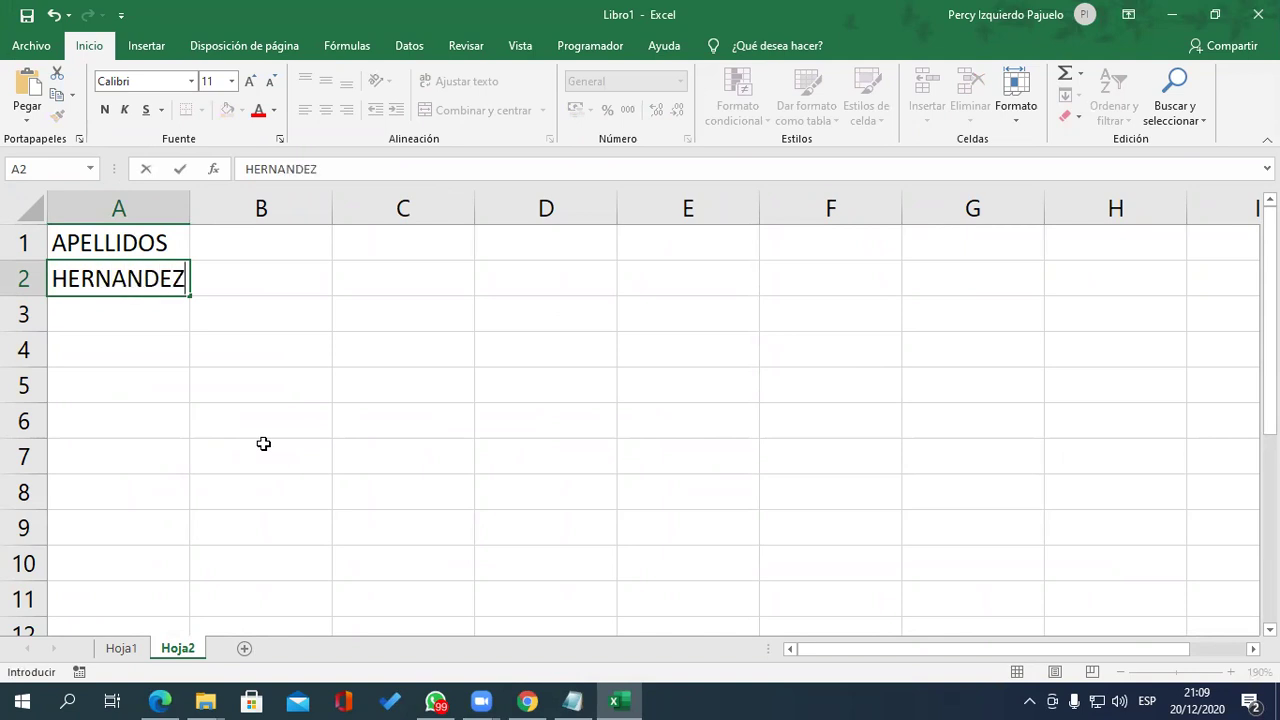
key("Return")
type("CABANILLAS")
key("Return")
type("GONZALE")
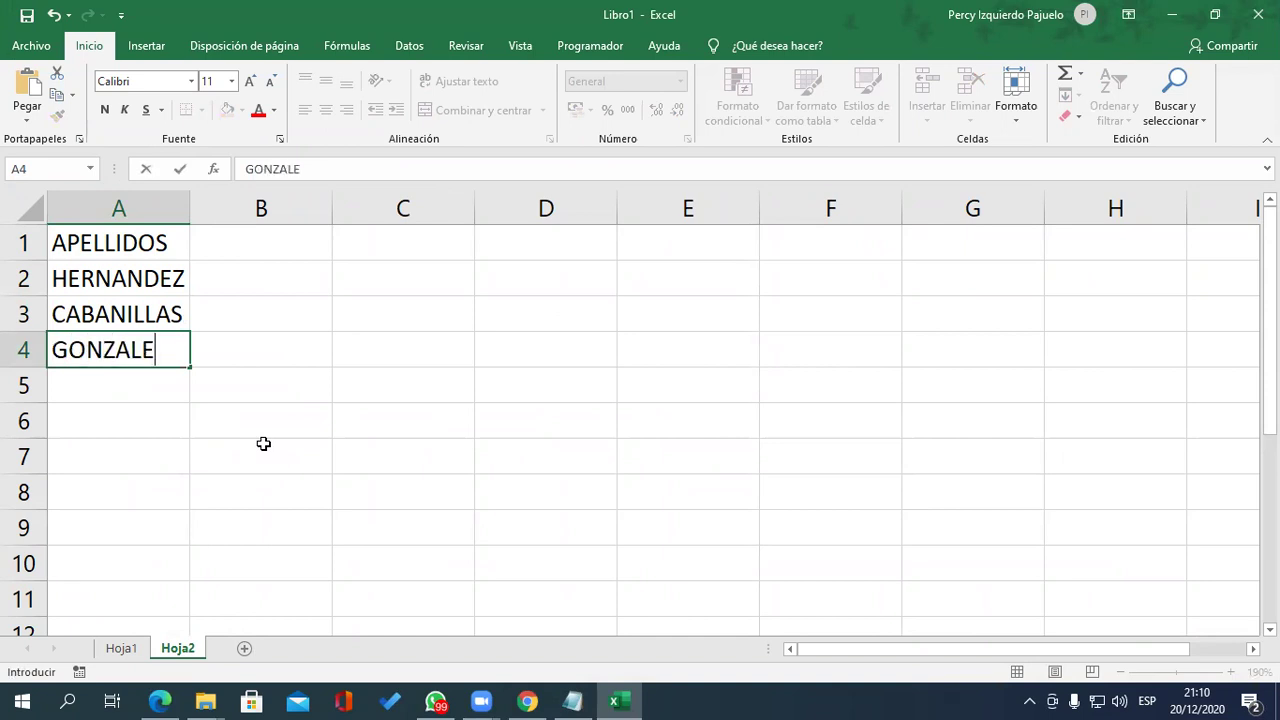
type("S")
key("Return")
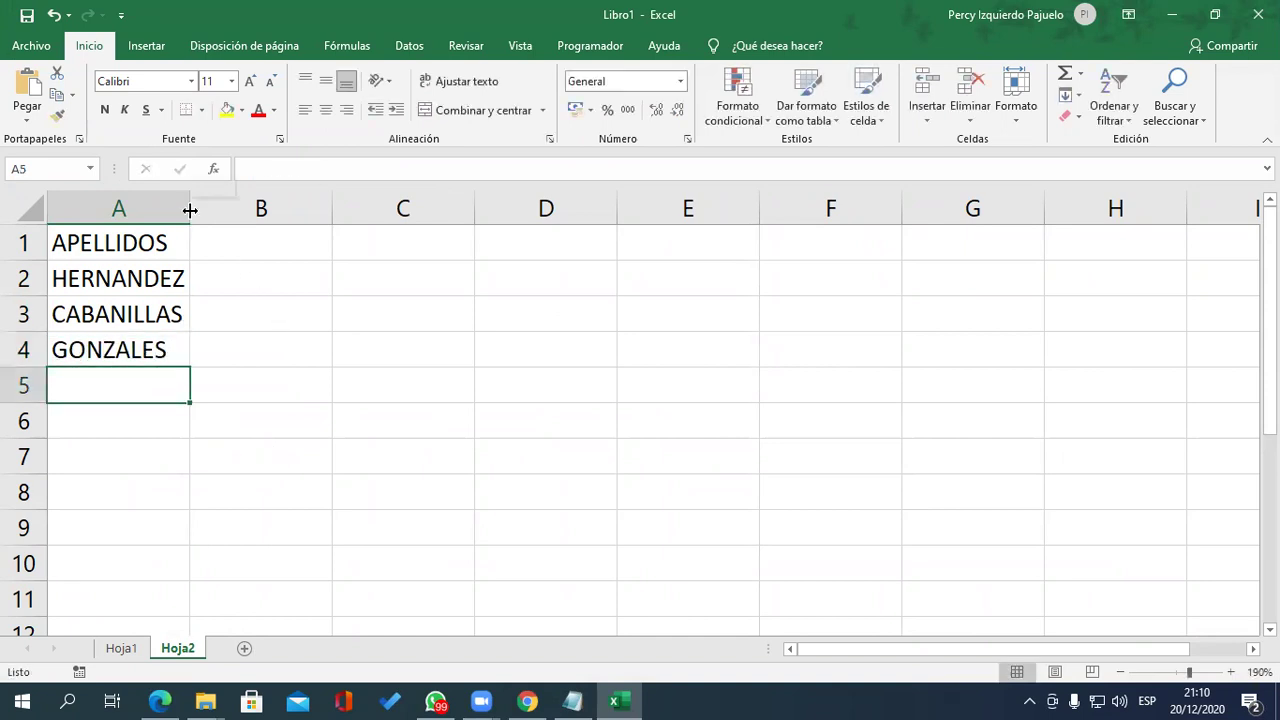
left_click_drag(190, 208, 214, 208)
- Add headers '1 letra', '2 Prieras', '3 Primeras' and '4 primeras' in B1:E1
left_click(269, 246)
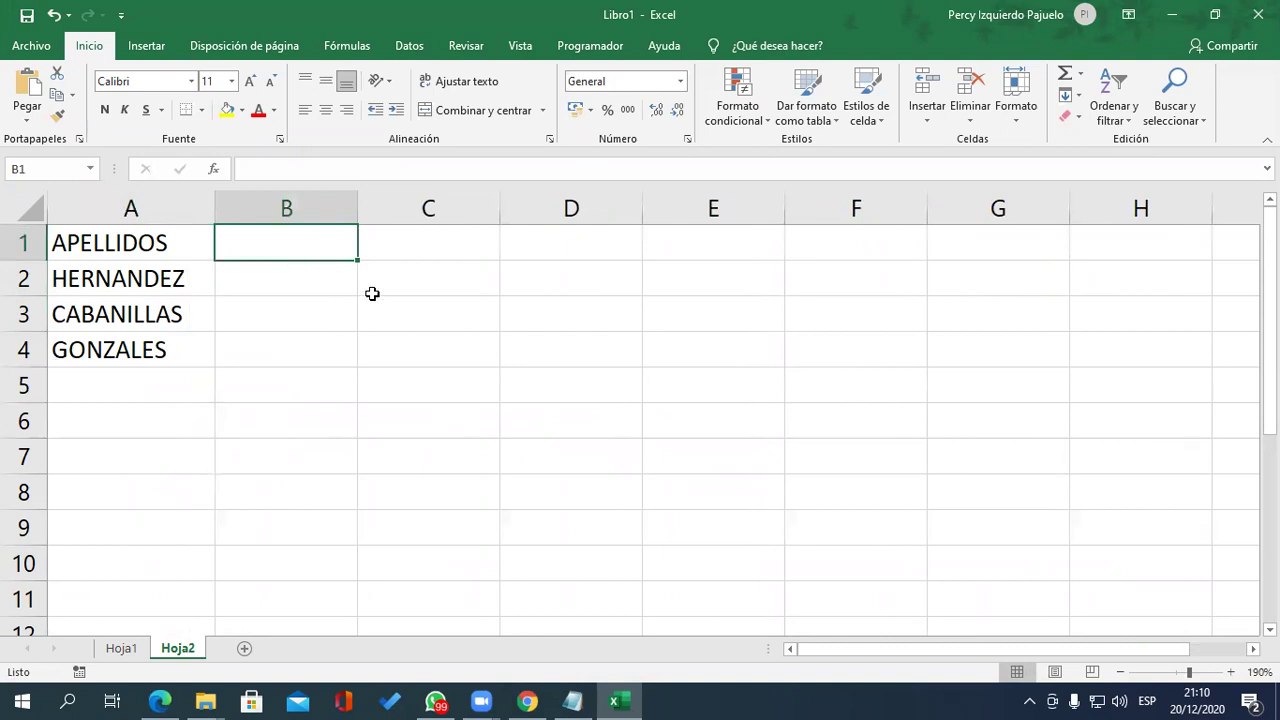
type("1 letra")
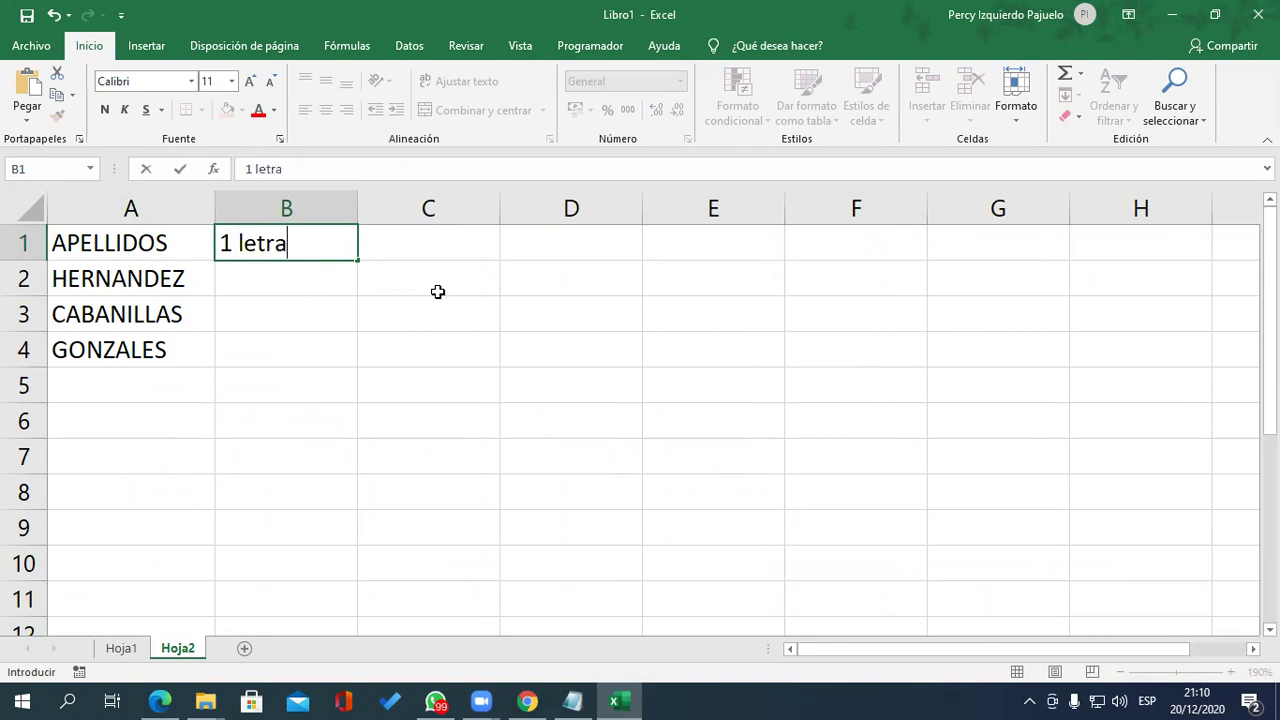
key("Tab")
type("2")
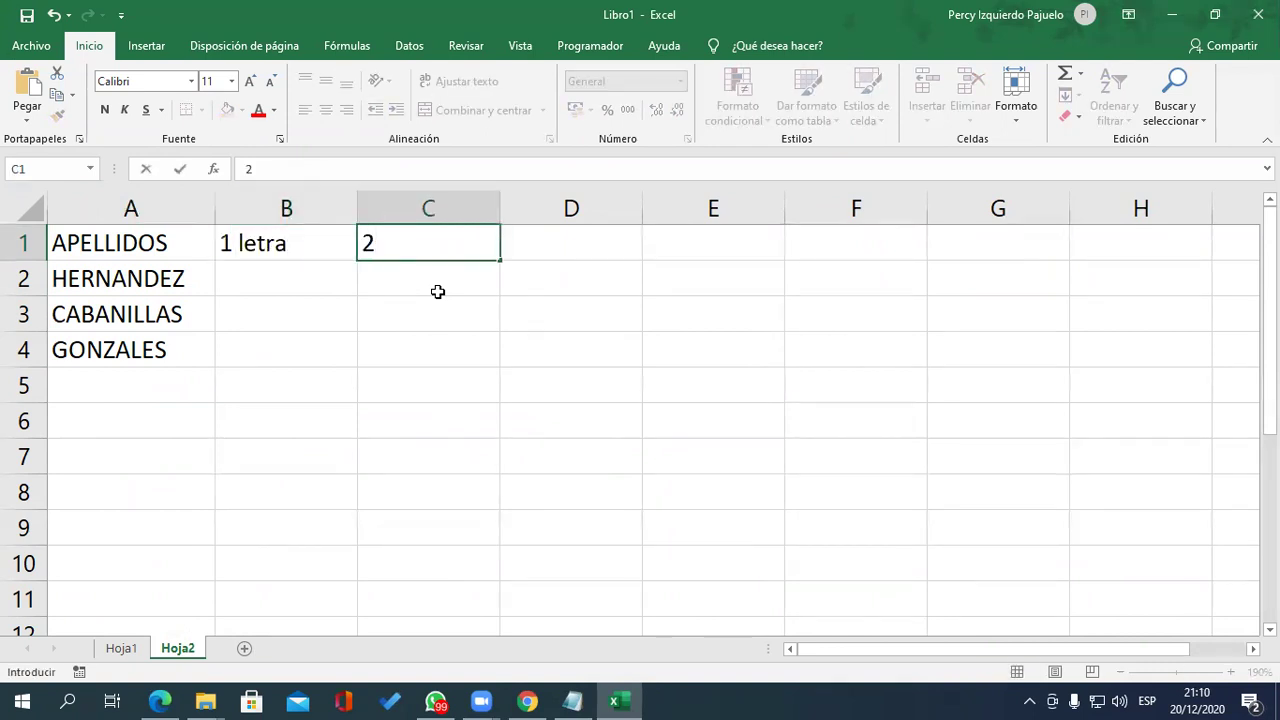
type(" Prieras")
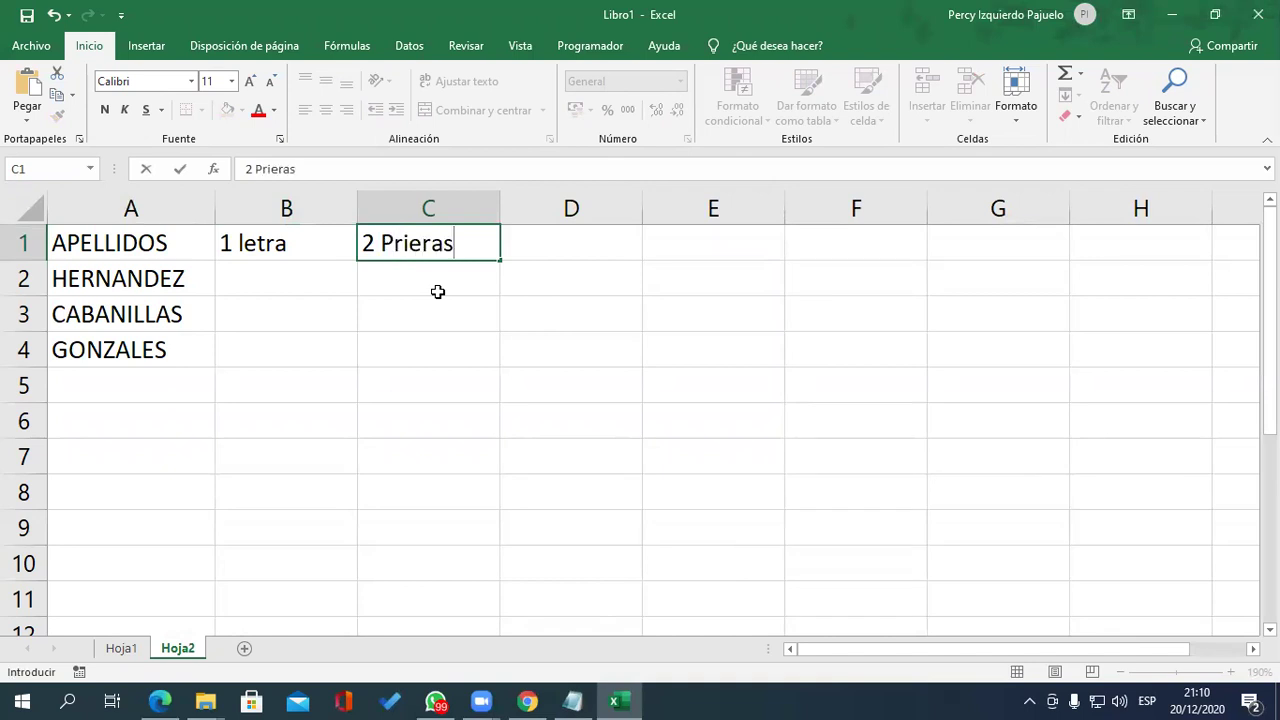
key("Tab")
type("3 Primeras")
key("Tab")
type("4 primeras")
key("Return")
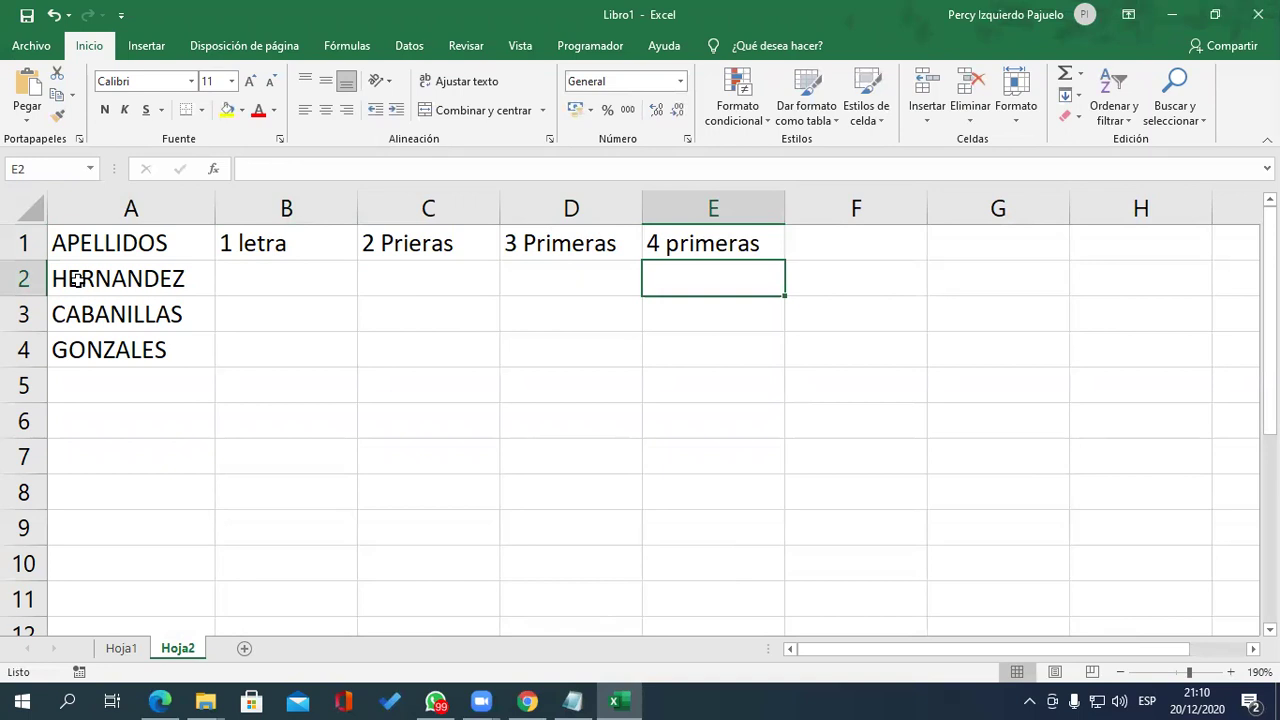
left_click_drag(82, 280, 112, 340)
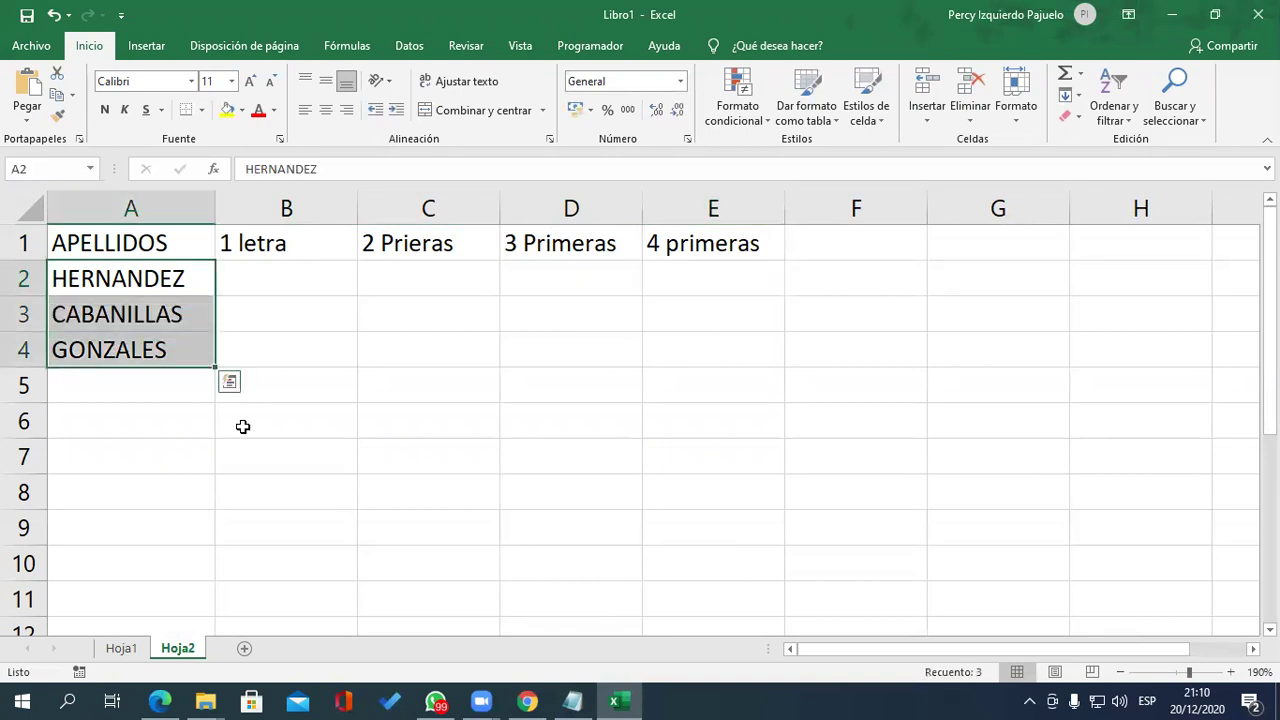
left_click(279, 139)
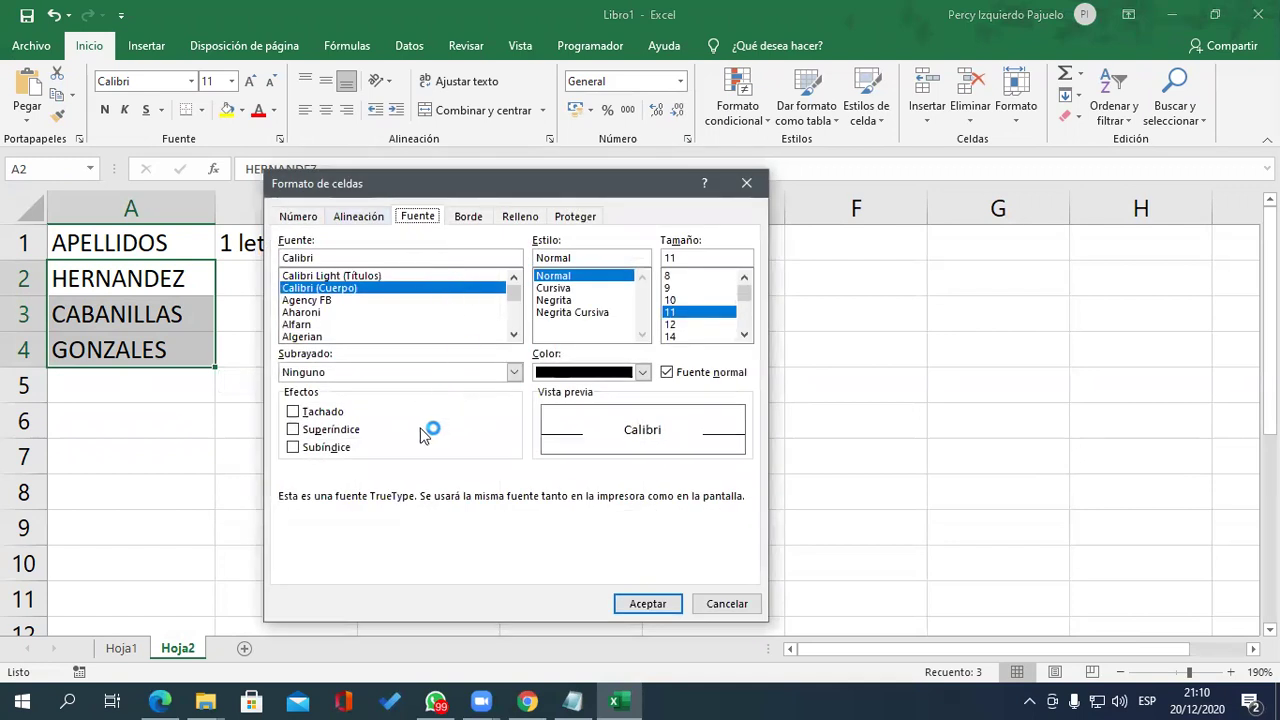
left_click(750, 183)
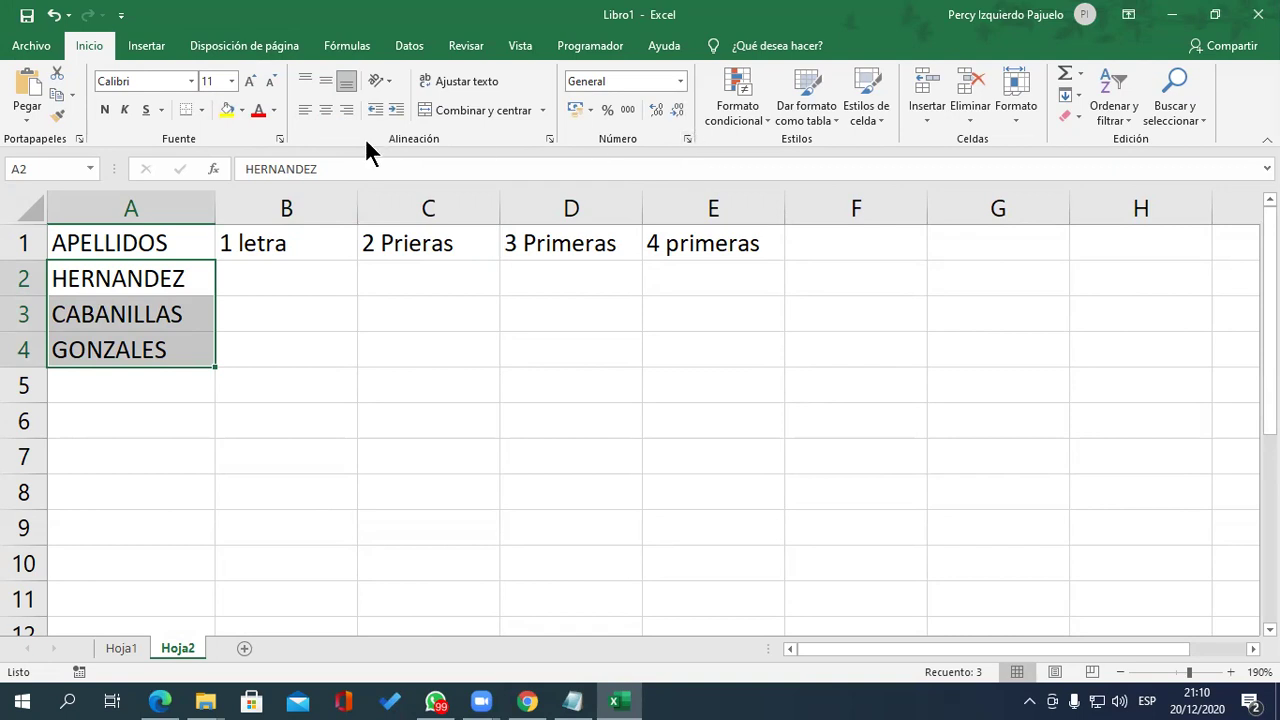
left_click(279, 139)
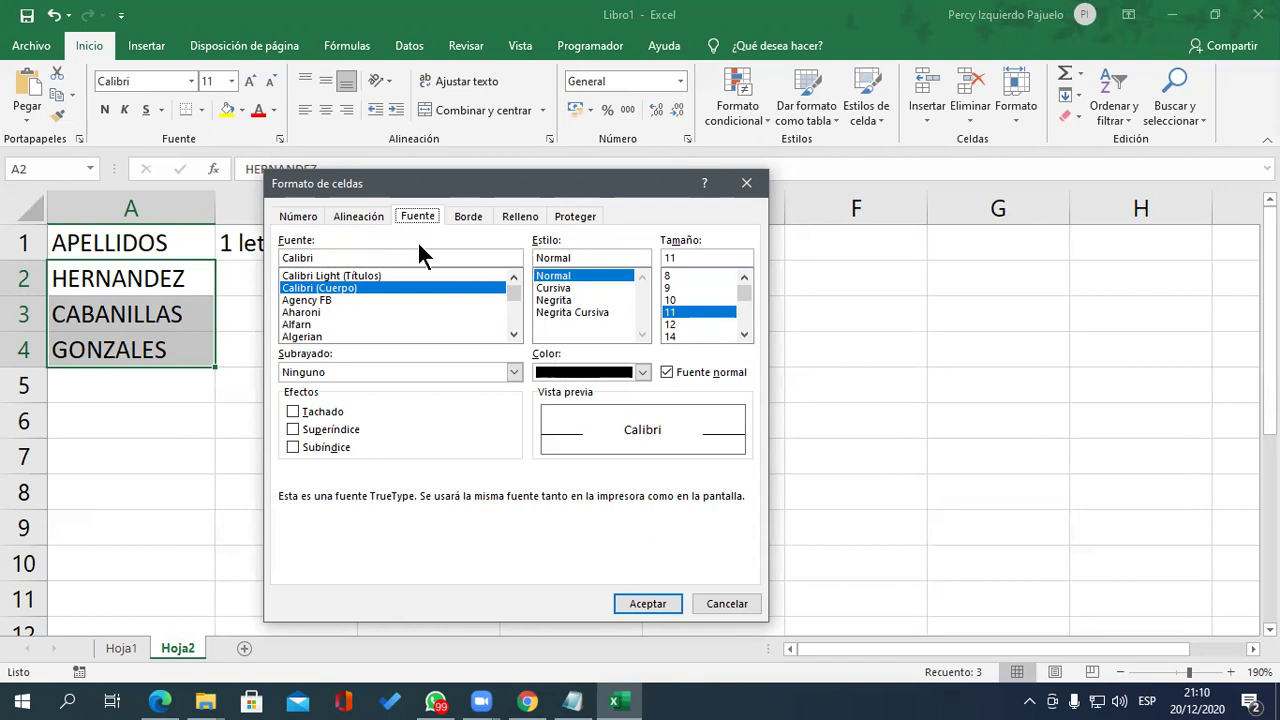
left_click(345, 217)
left_click(301, 216)
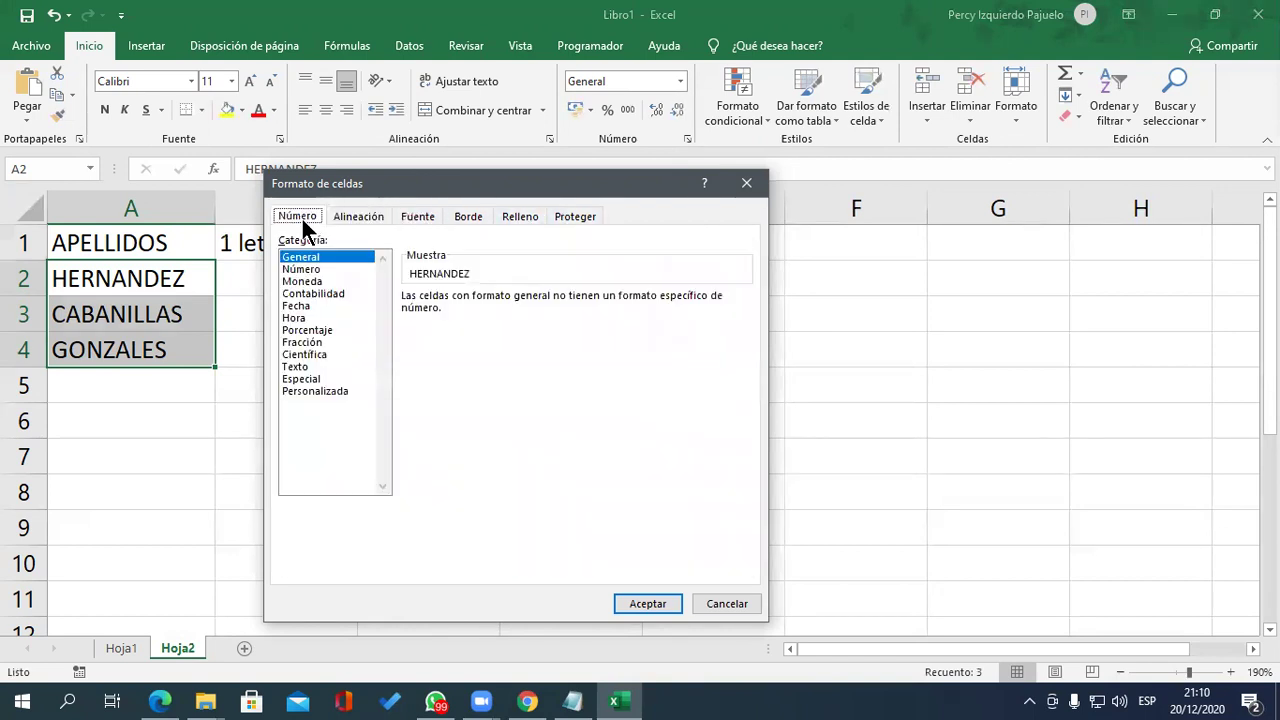
left_click(750, 190)
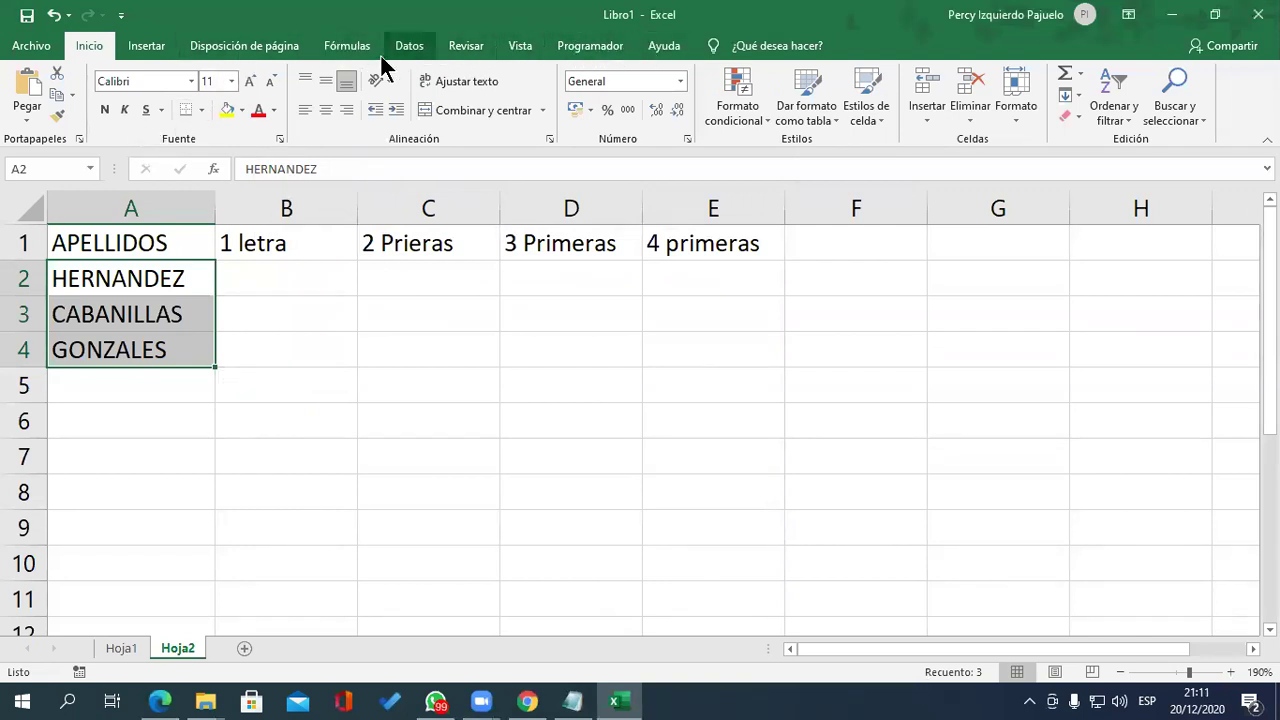
- Retype cell A2 in lowercase as 'hernadez'
left_click(415, 47)
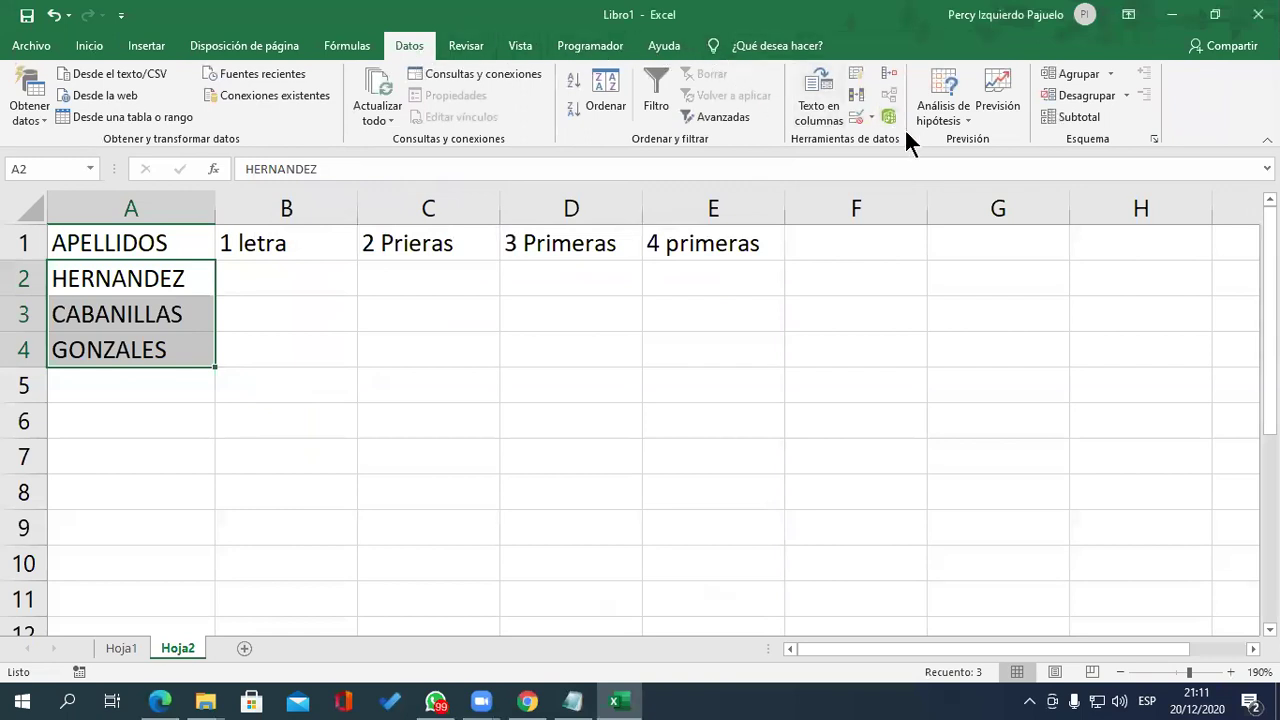
left_click(306, 357)
left_click_drag(177, 280, 170, 352)
key("Up")
key("Down")
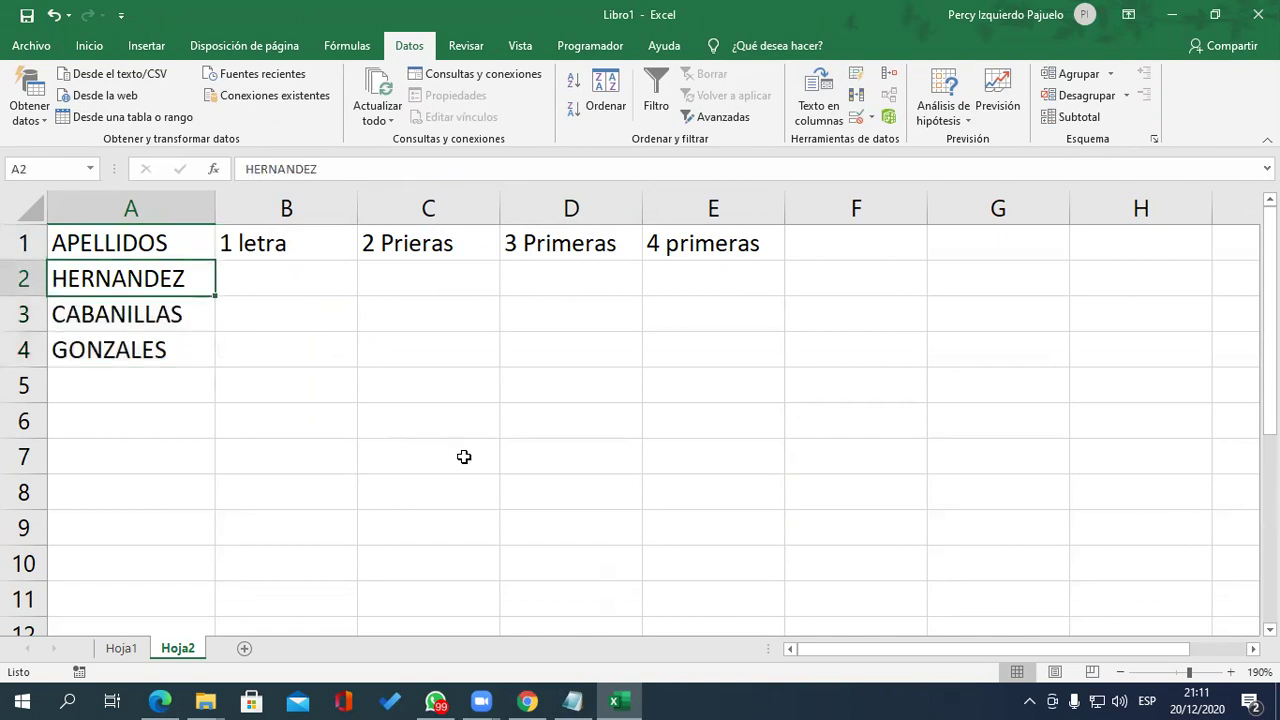
type("hernadez")
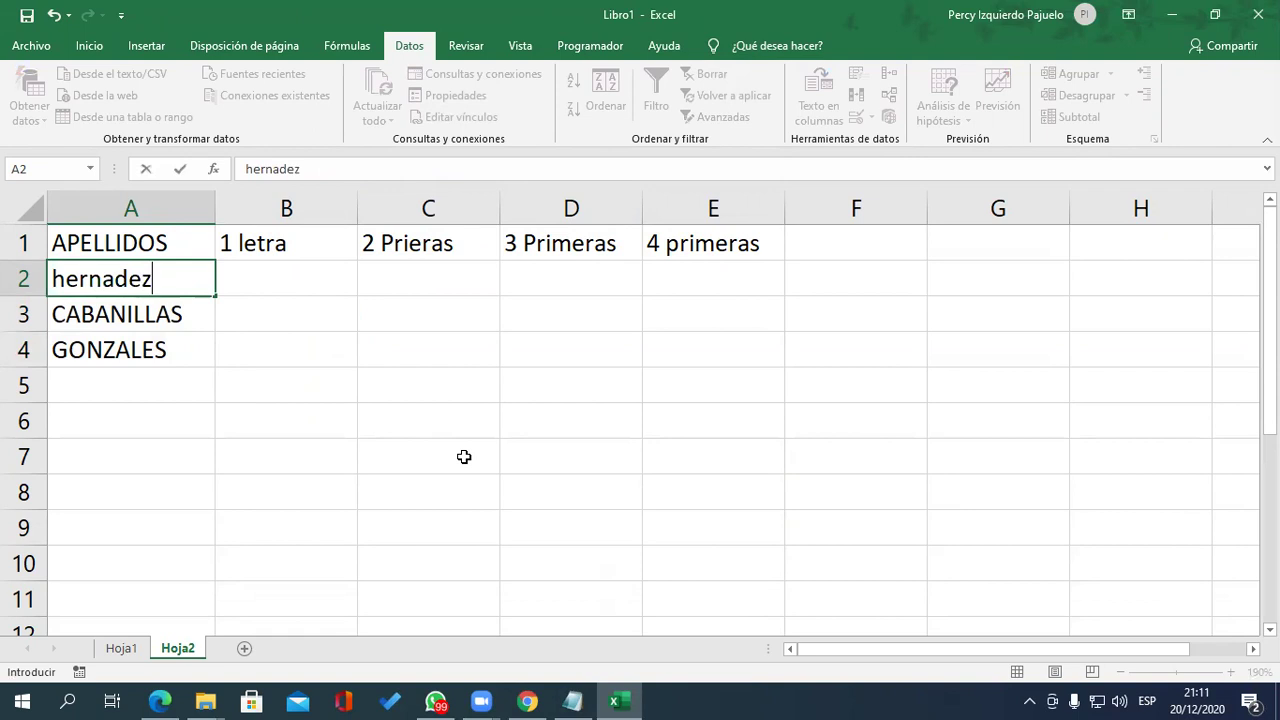
key("Return")
- Retype A3 and A4 in lowercase as 'cabanillas' and 'gonzales'
type("cabanillas")
key("Return")
type("gonxzae")
key("BackSpace")
key("BackSpace")
key("BackSpace")
key("BackSpace")
type("zales")
key("Return")
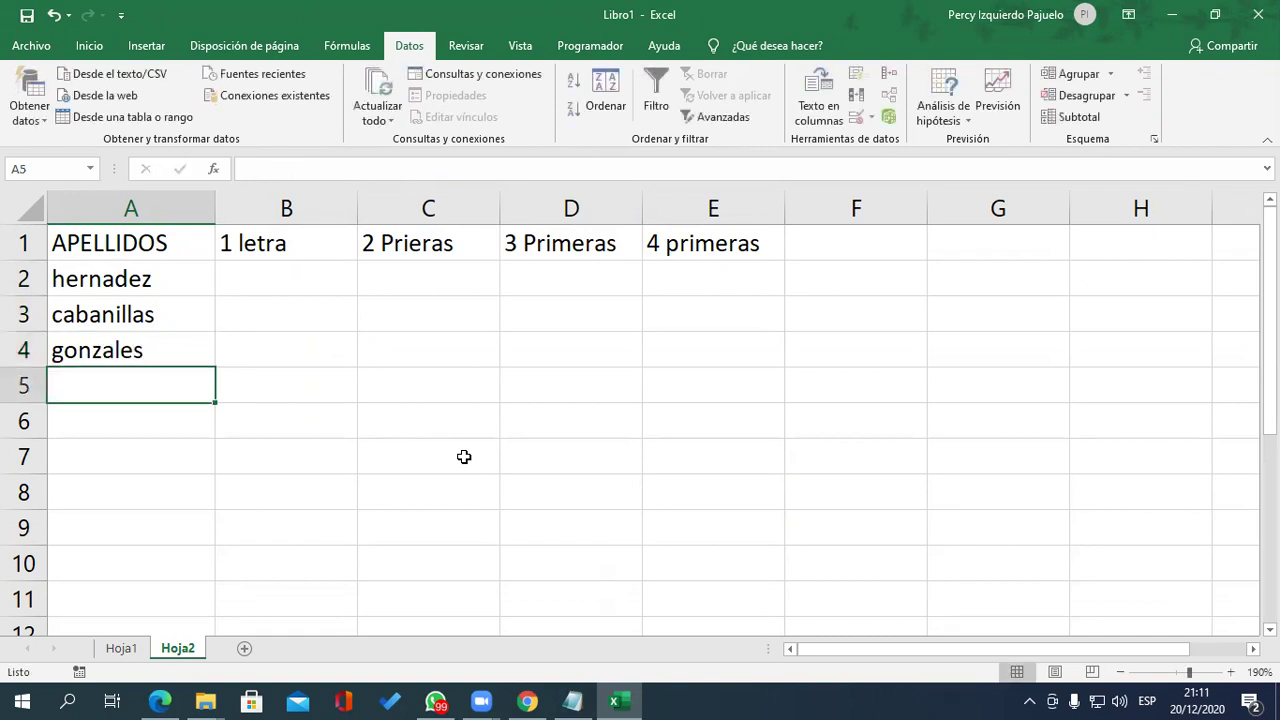
key("Up")
key("Up")
left_click(89, 46)
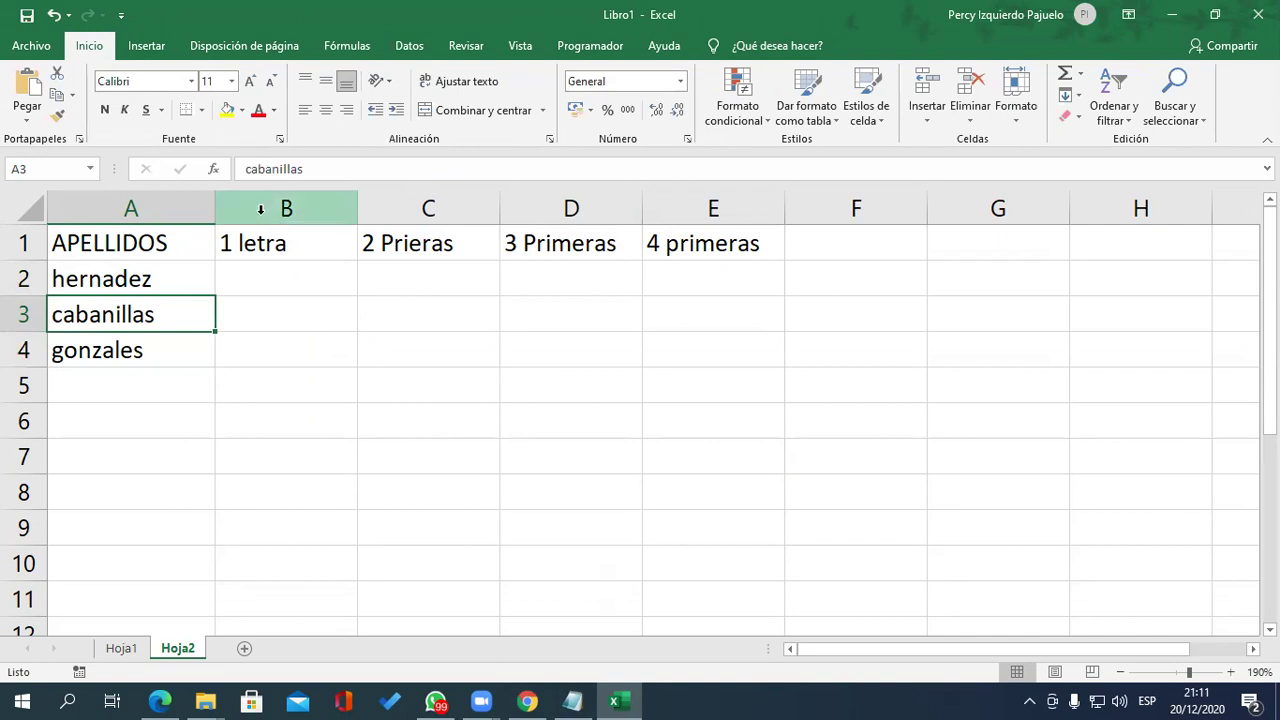
- Enter =IZQUIERDA(A2,1) in B2 and fill it down to B4, showing h, c and g
left_click(303, 268)
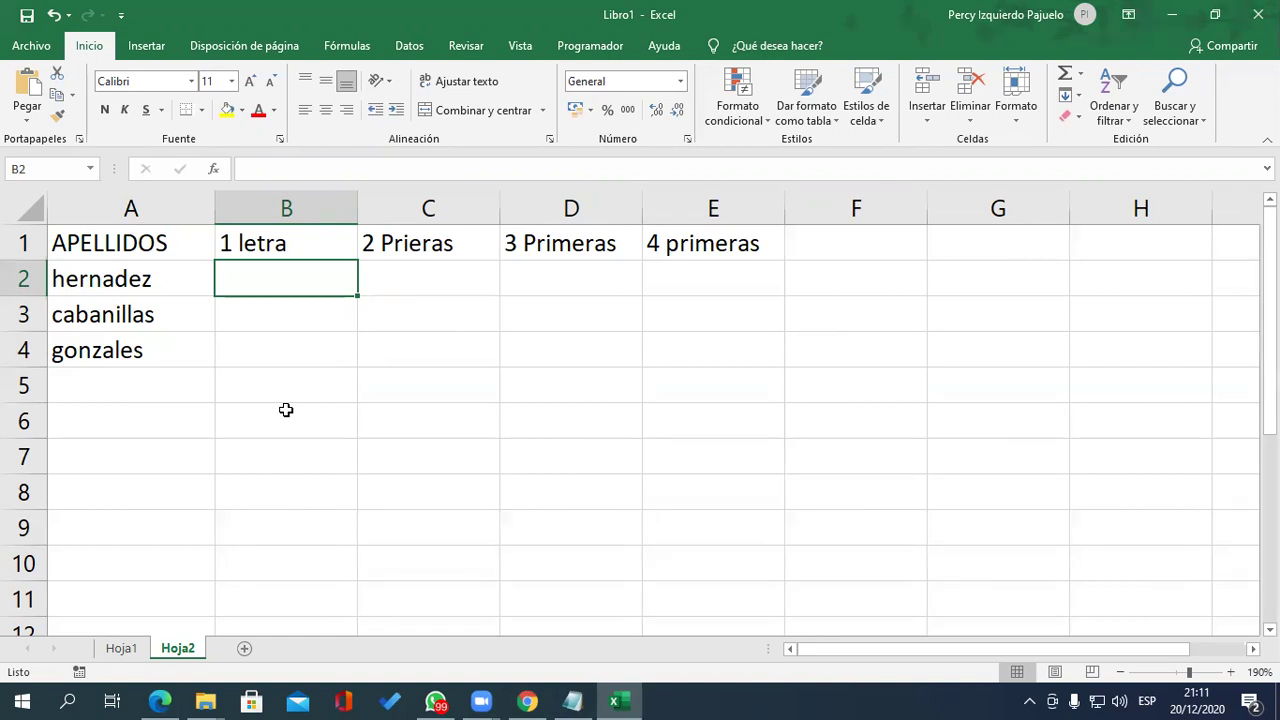
type("=")
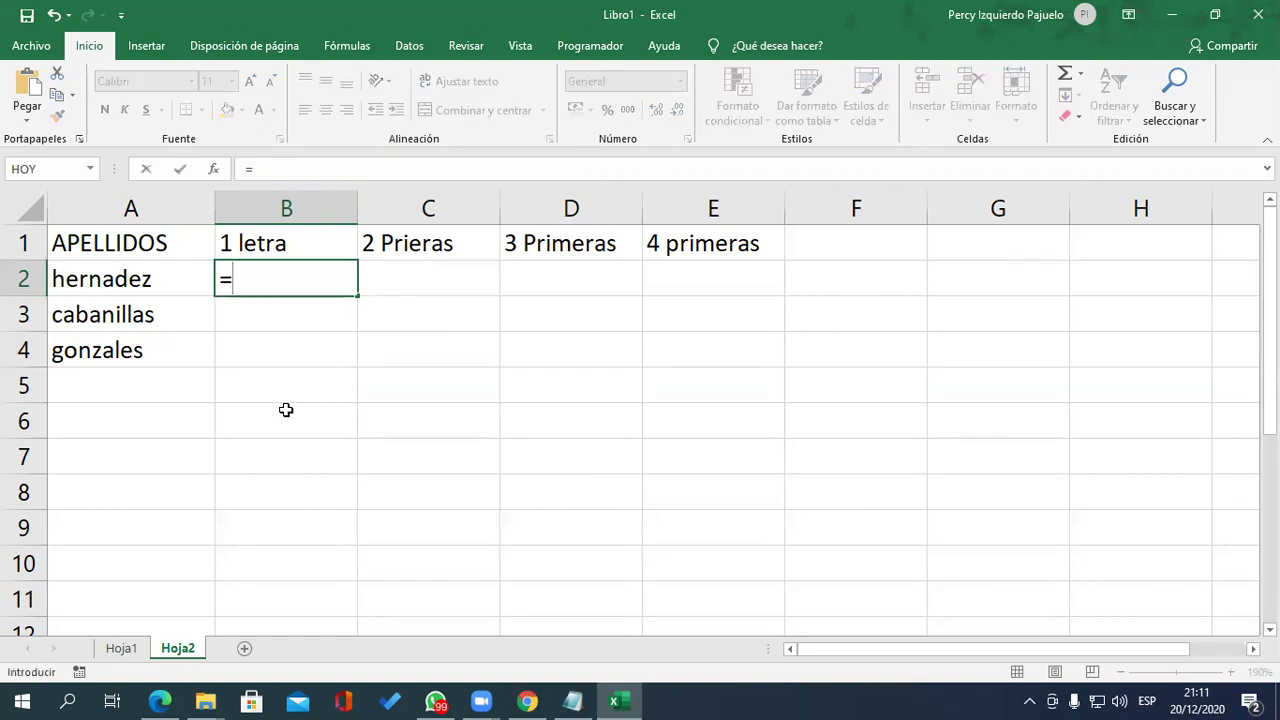
type("izqui")
key("Tab")
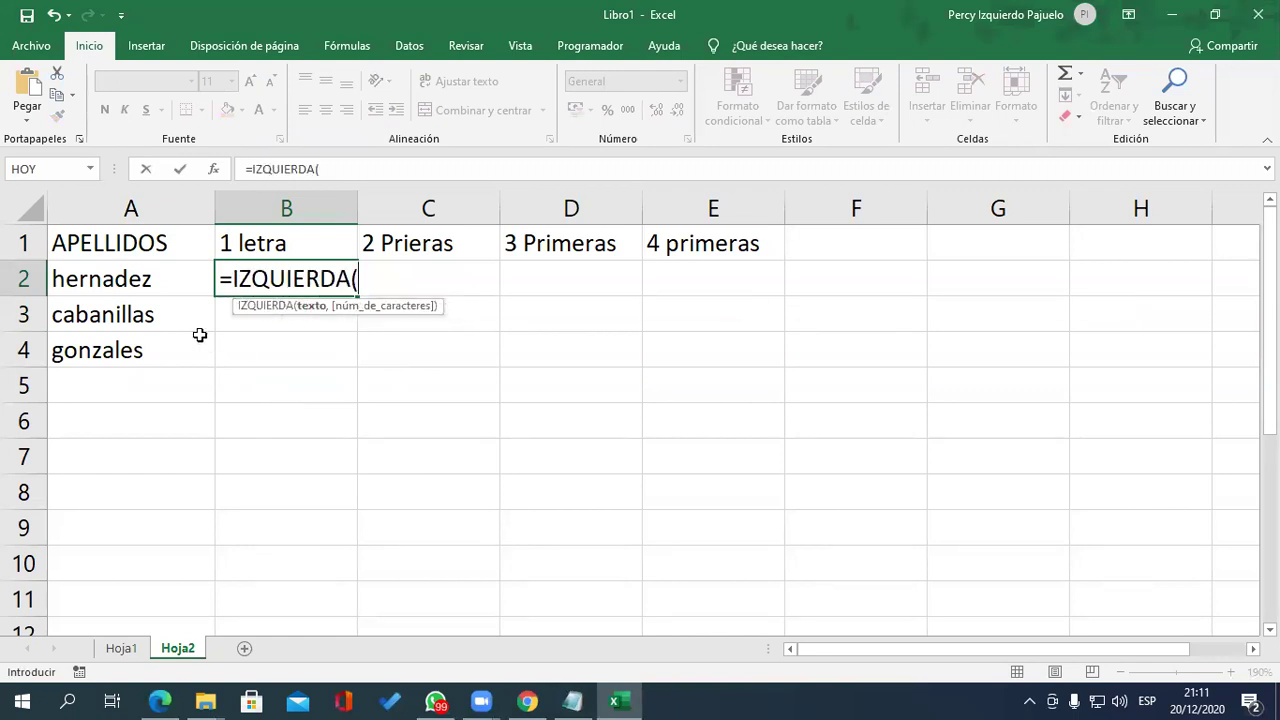
left_click(134, 285)
type(",")
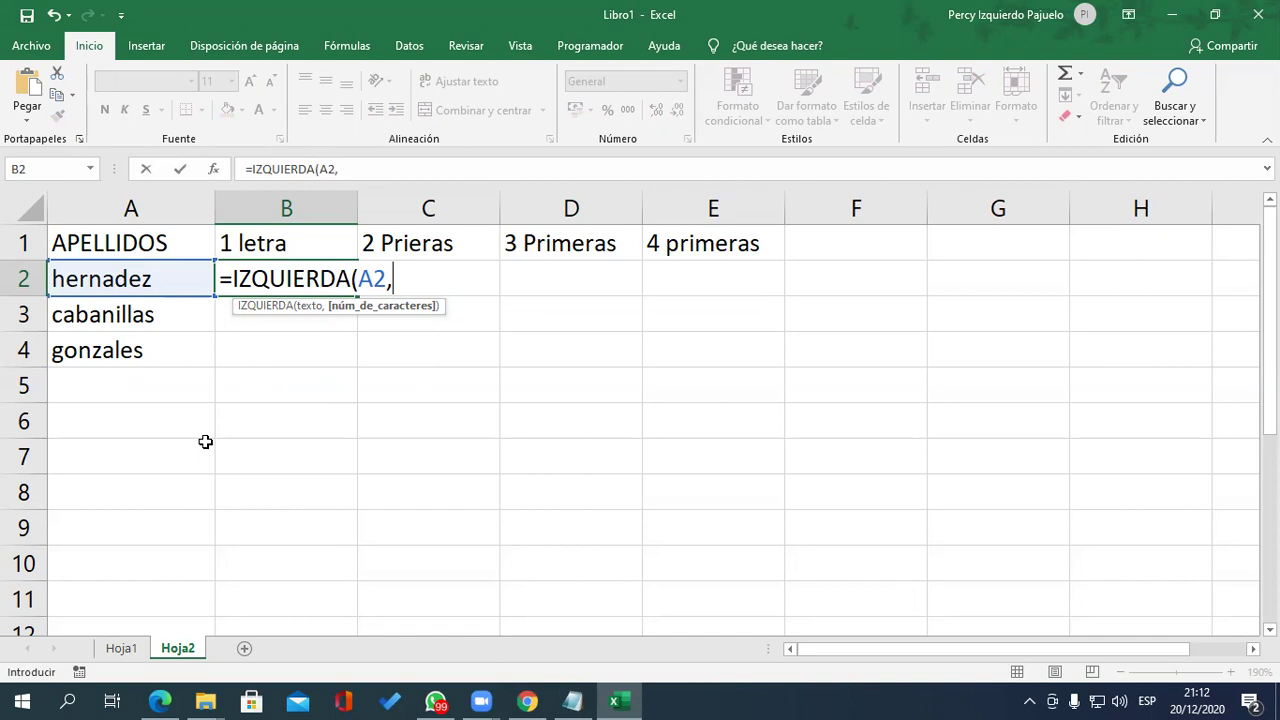
type("1")
type(")")
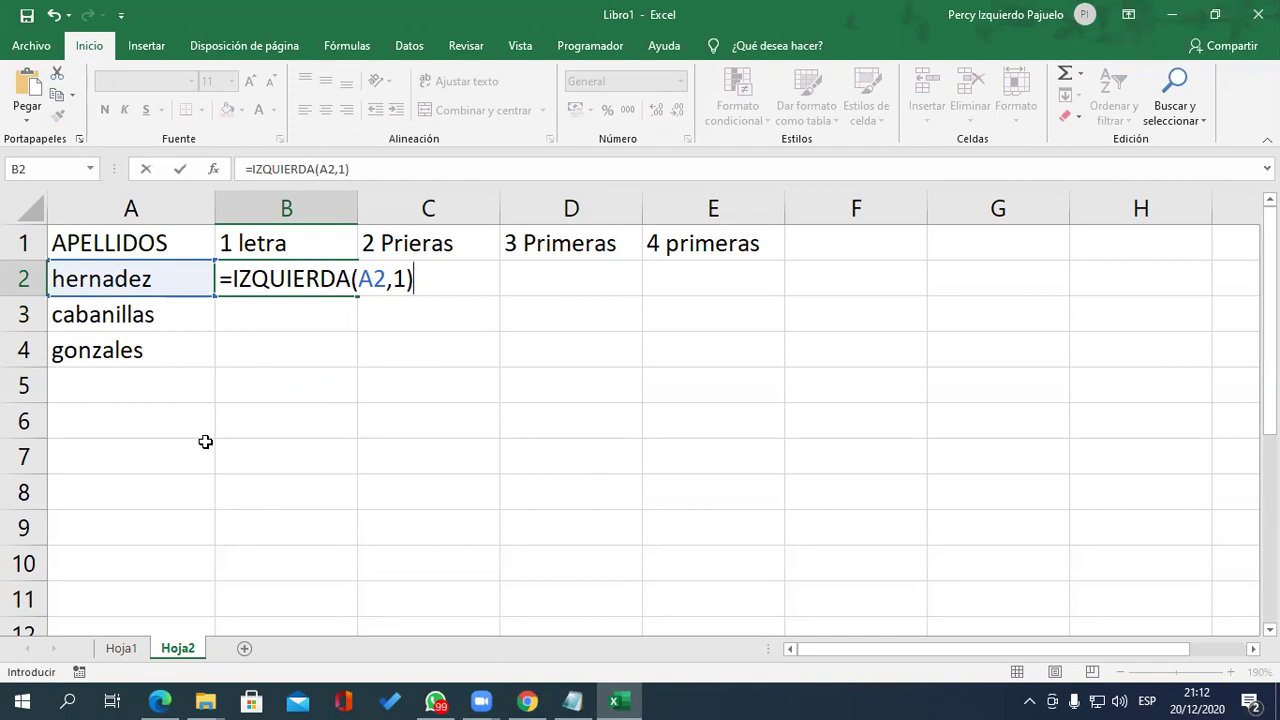
key("Return")
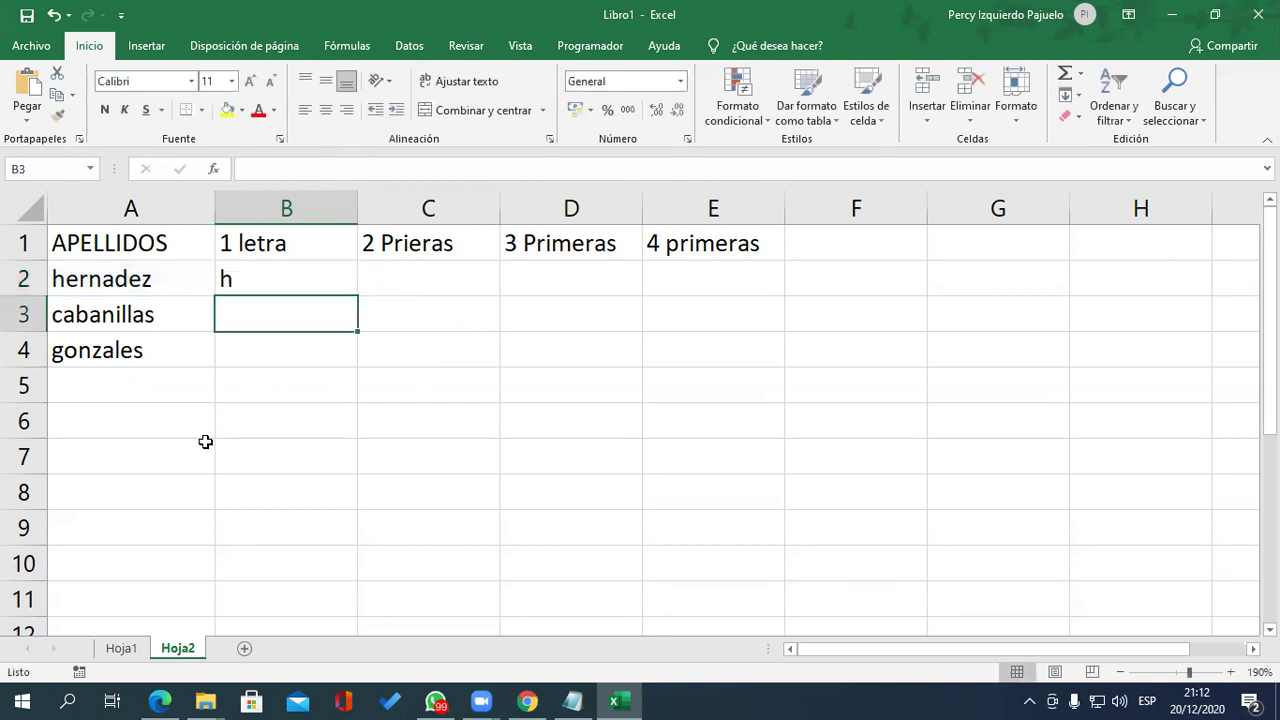
left_click(288, 280)
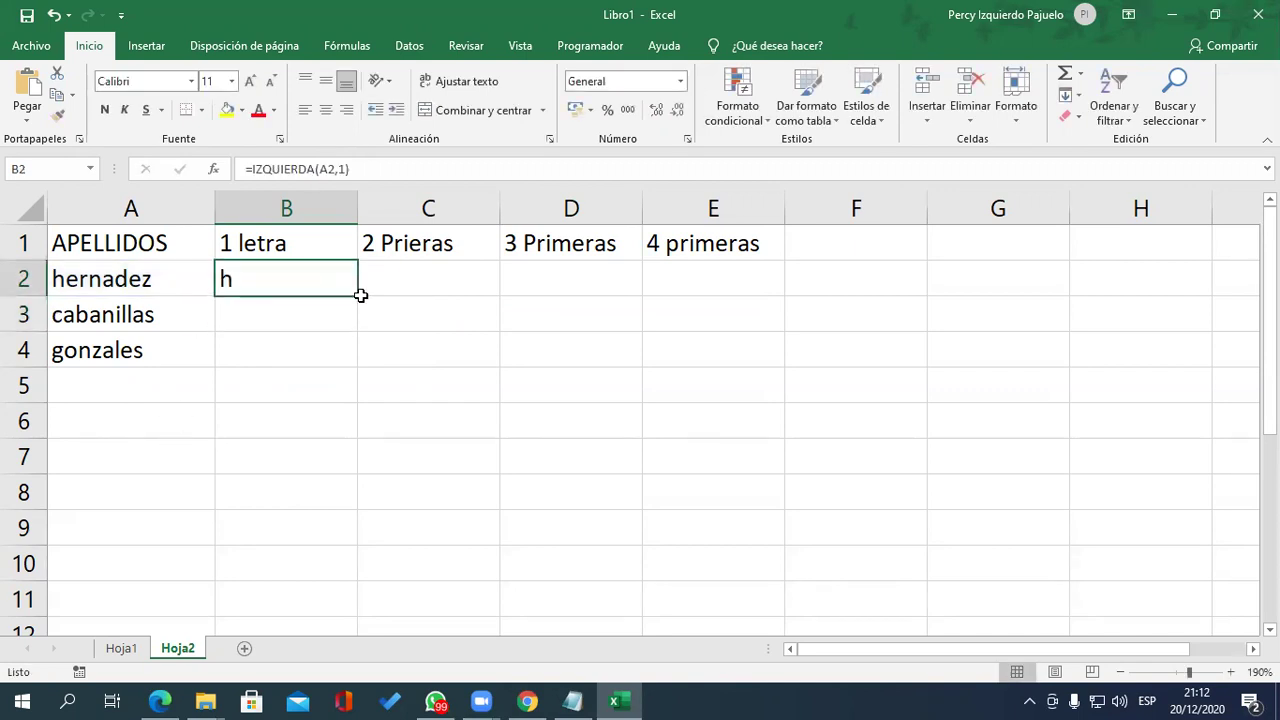
left_click_drag(360, 295, 356, 366)
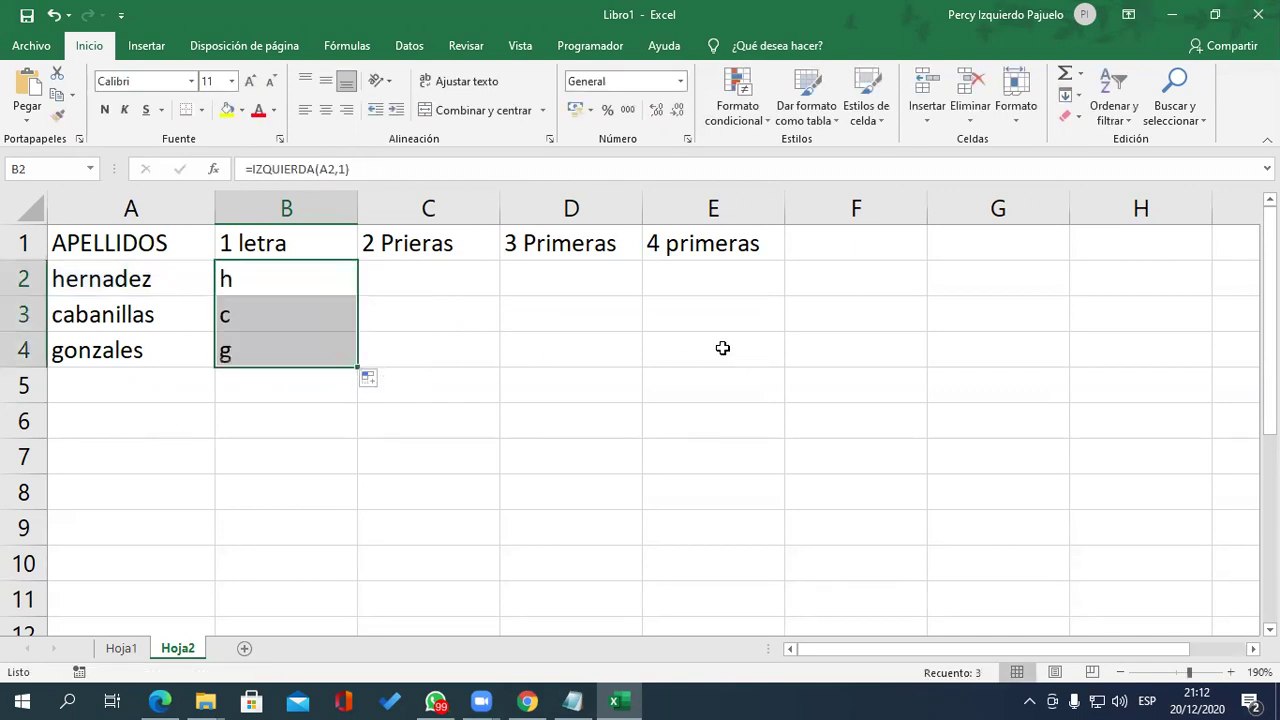
left_click(490, 312)
- Correct the C1 header from '2 Prieras' to '2 Primeras'
left_click(471, 289)
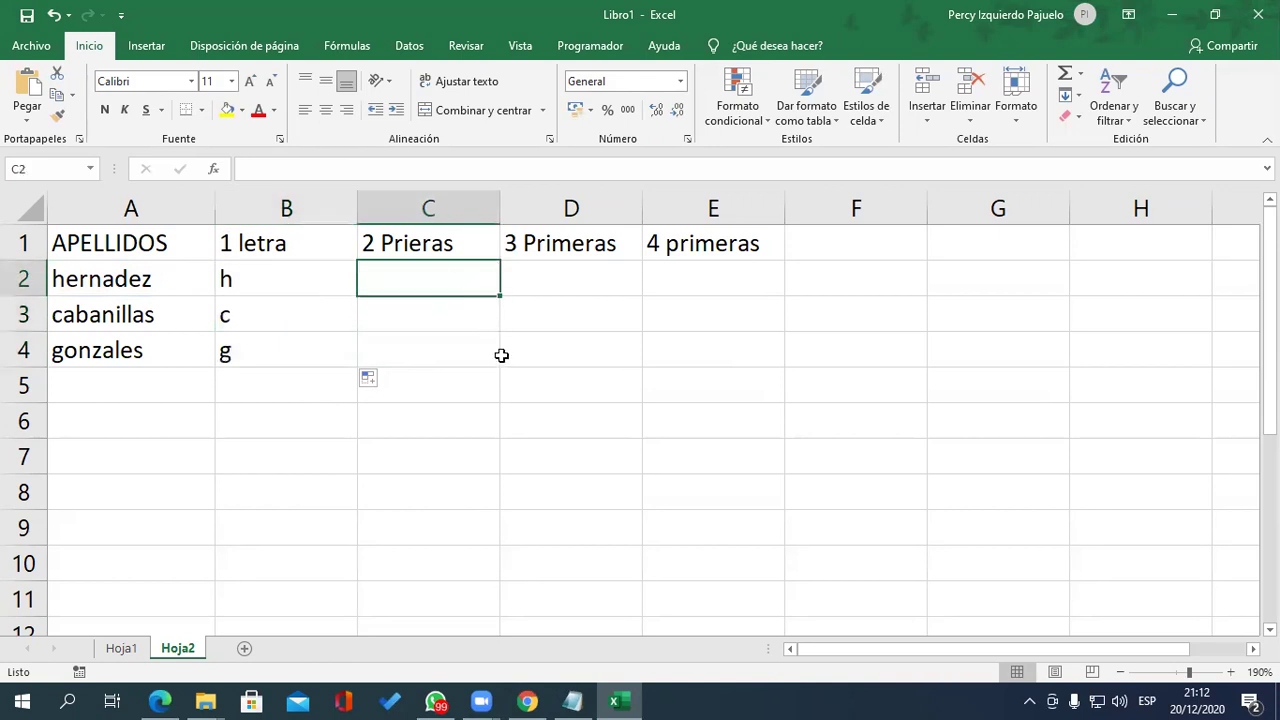
type("=")
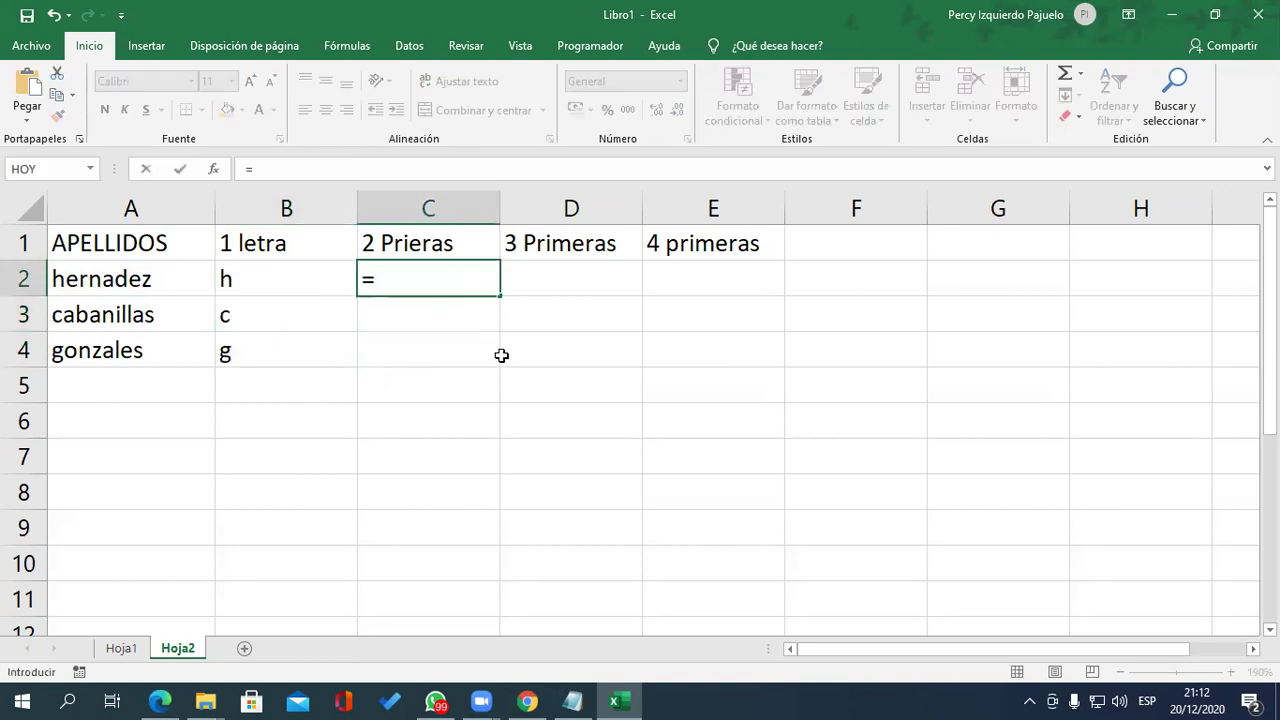
key("Escape")
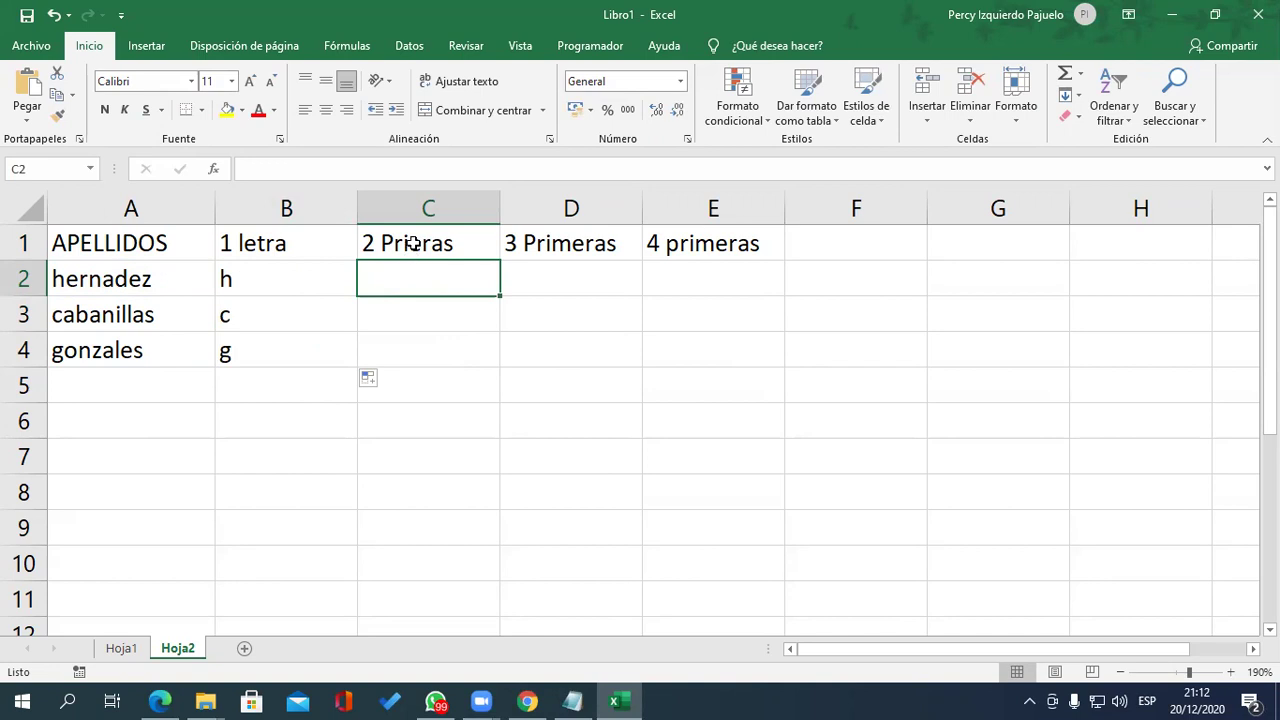
double_click(412, 243)
type("m")
key("Return")
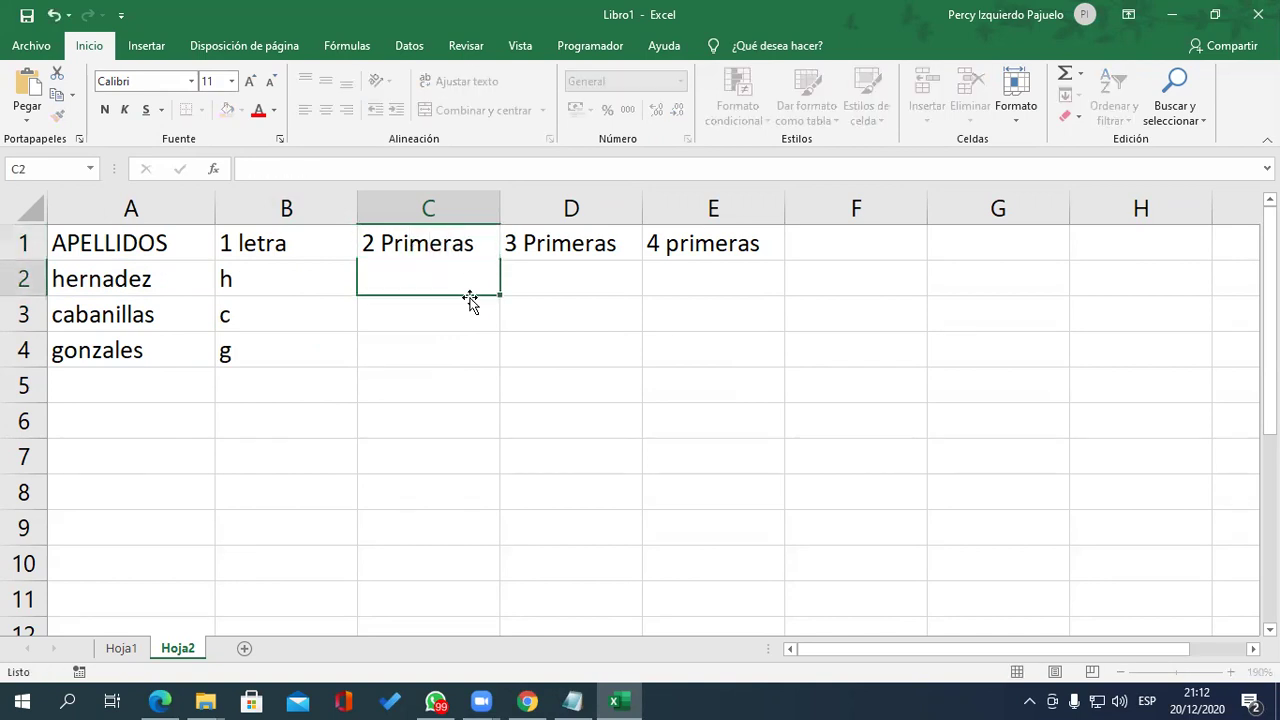
- Enter =IZQUIERDA(A2,2) in C2 and fill it down to C4, showing he, ca and go
type("=")
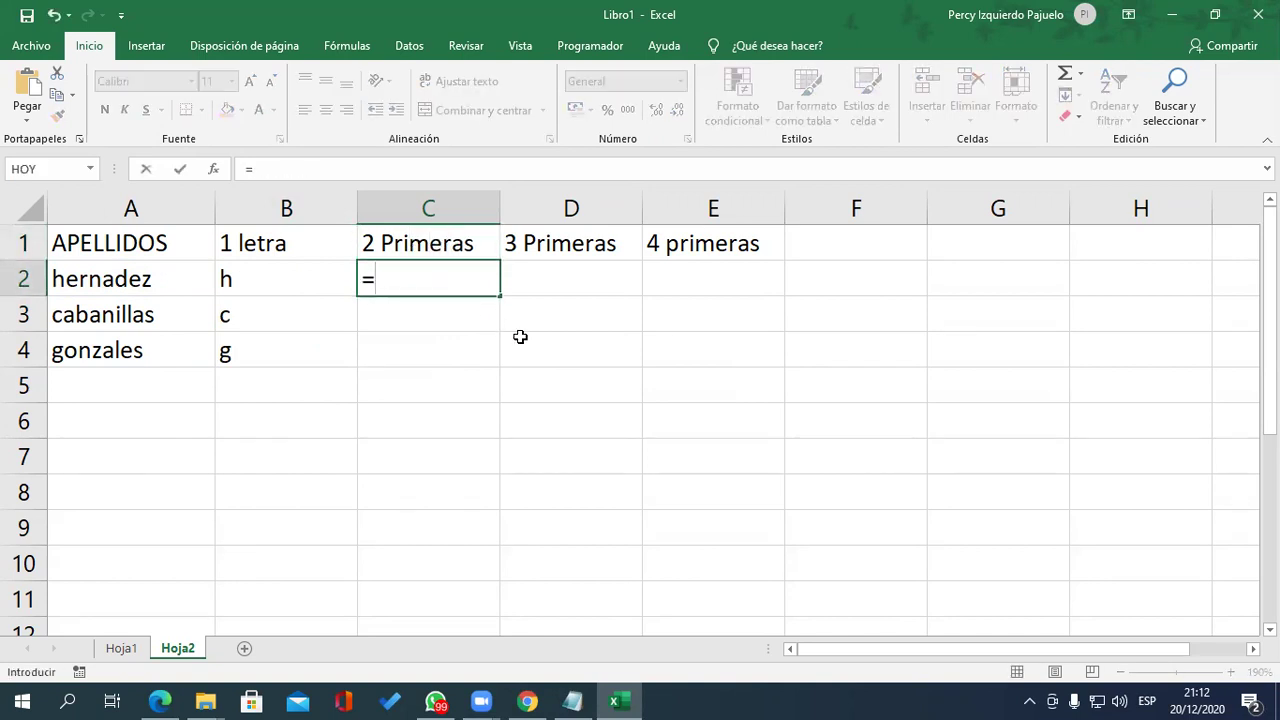
type("iz")
key("Tab")
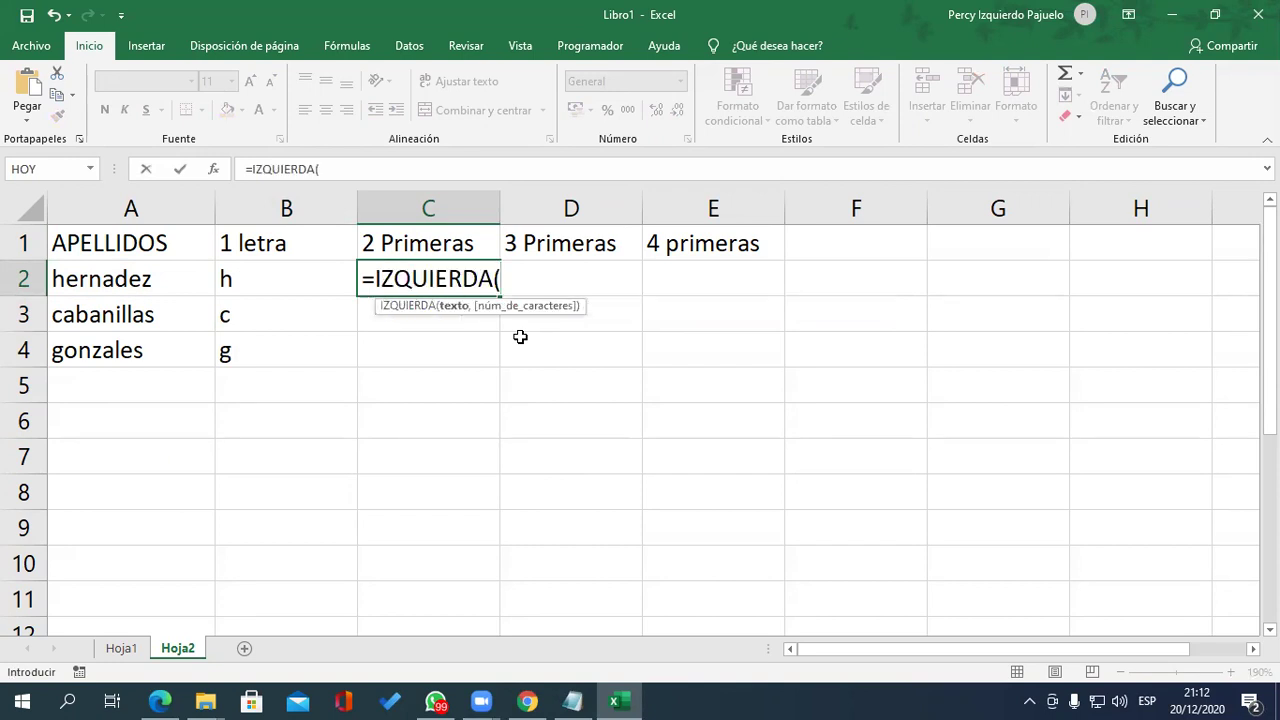
left_click(110, 278)
type(",2")
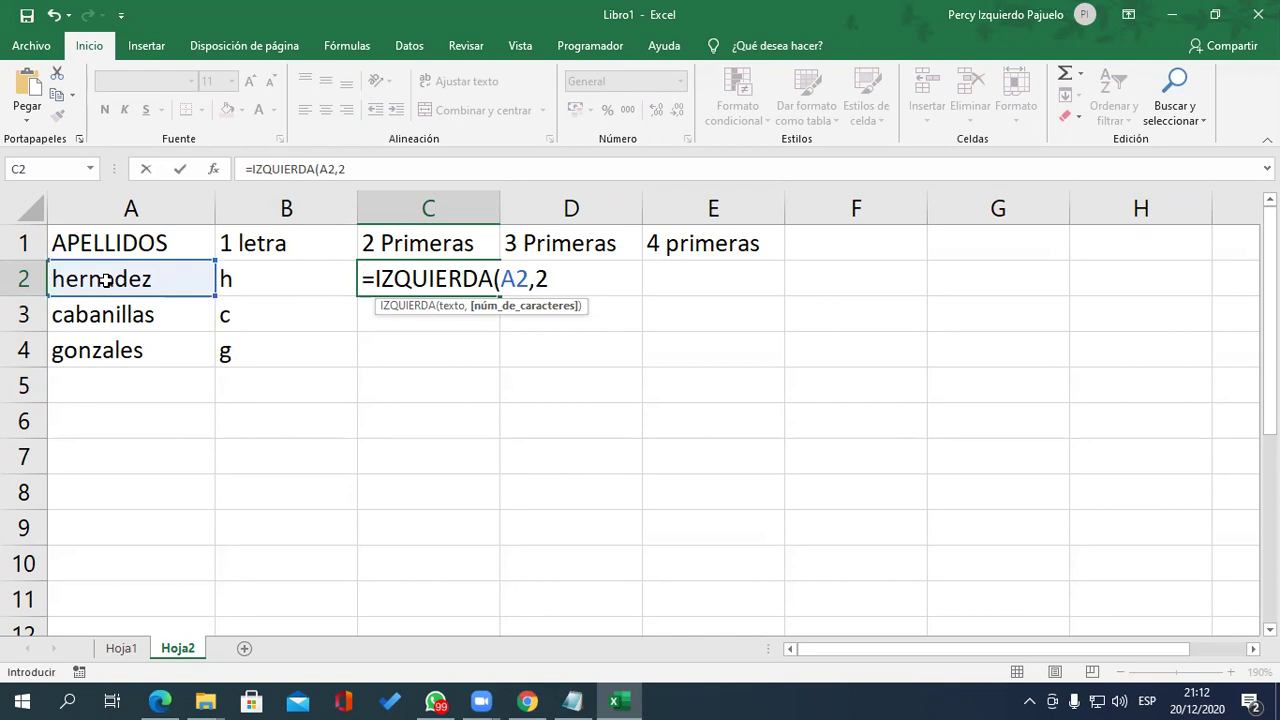
type(")")
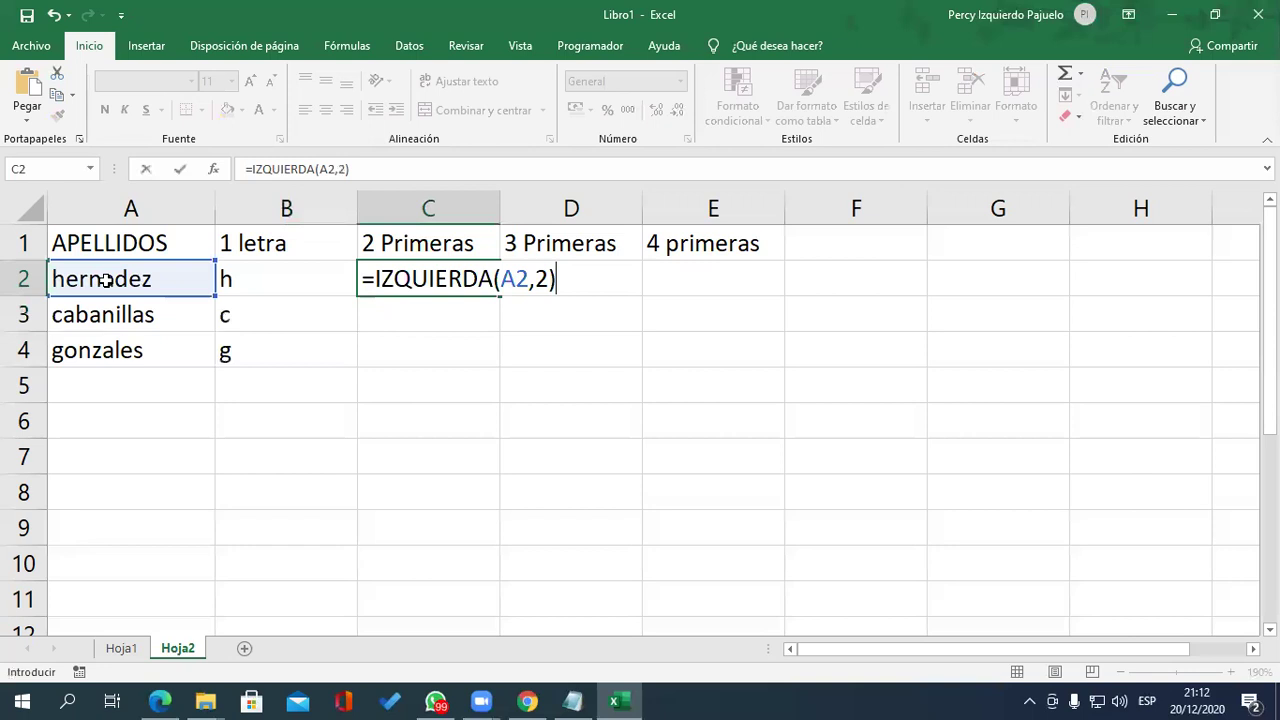
key("Return")
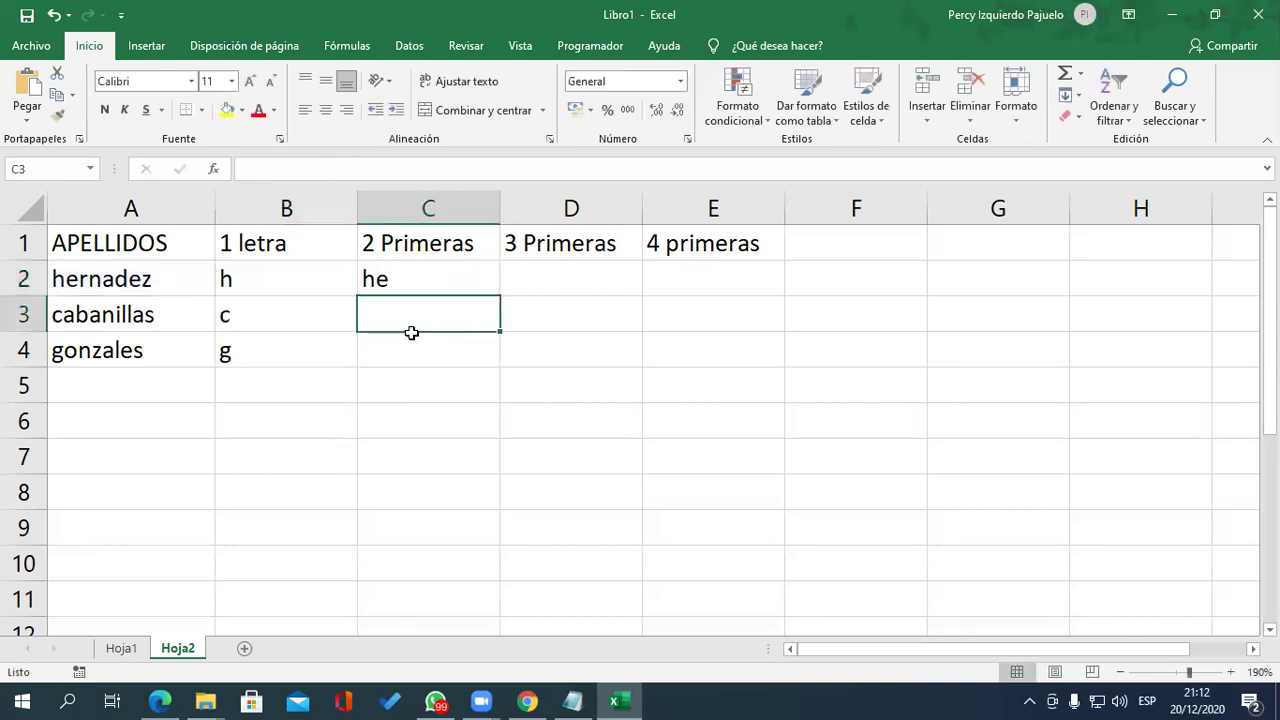
left_click(490, 280)
left_click_drag(500, 296, 503, 368)
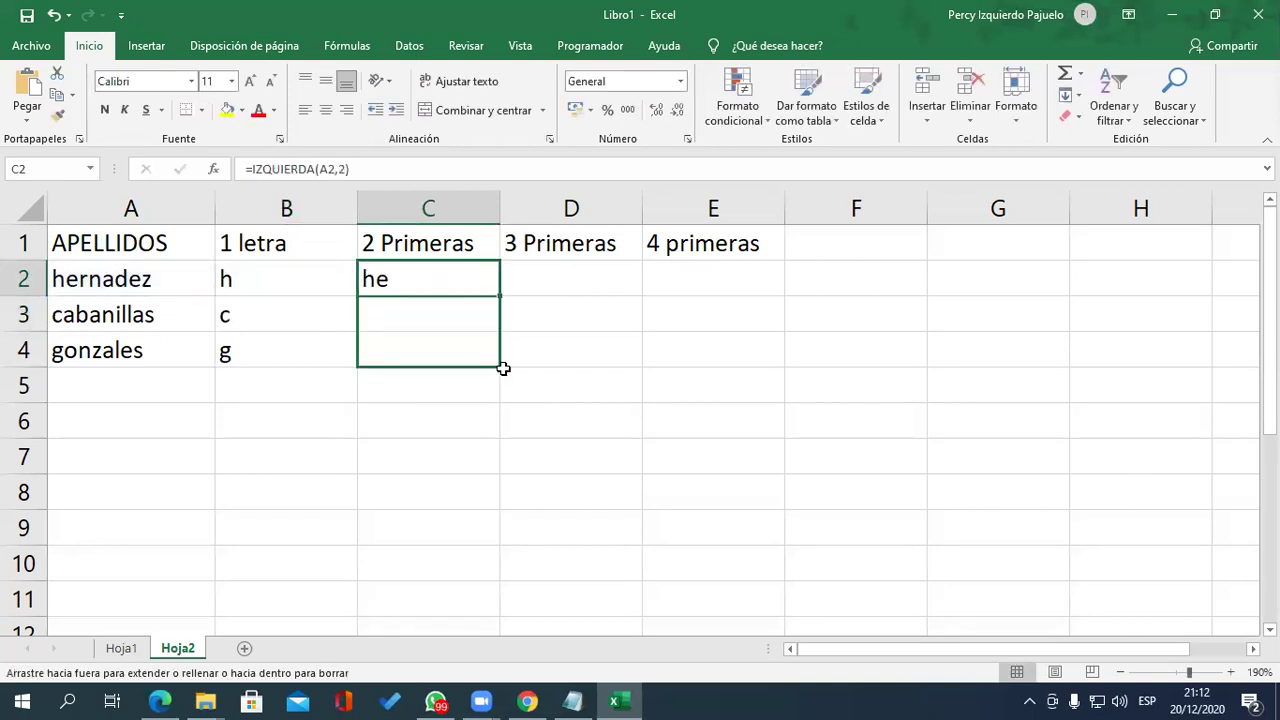
left_click(571, 283)
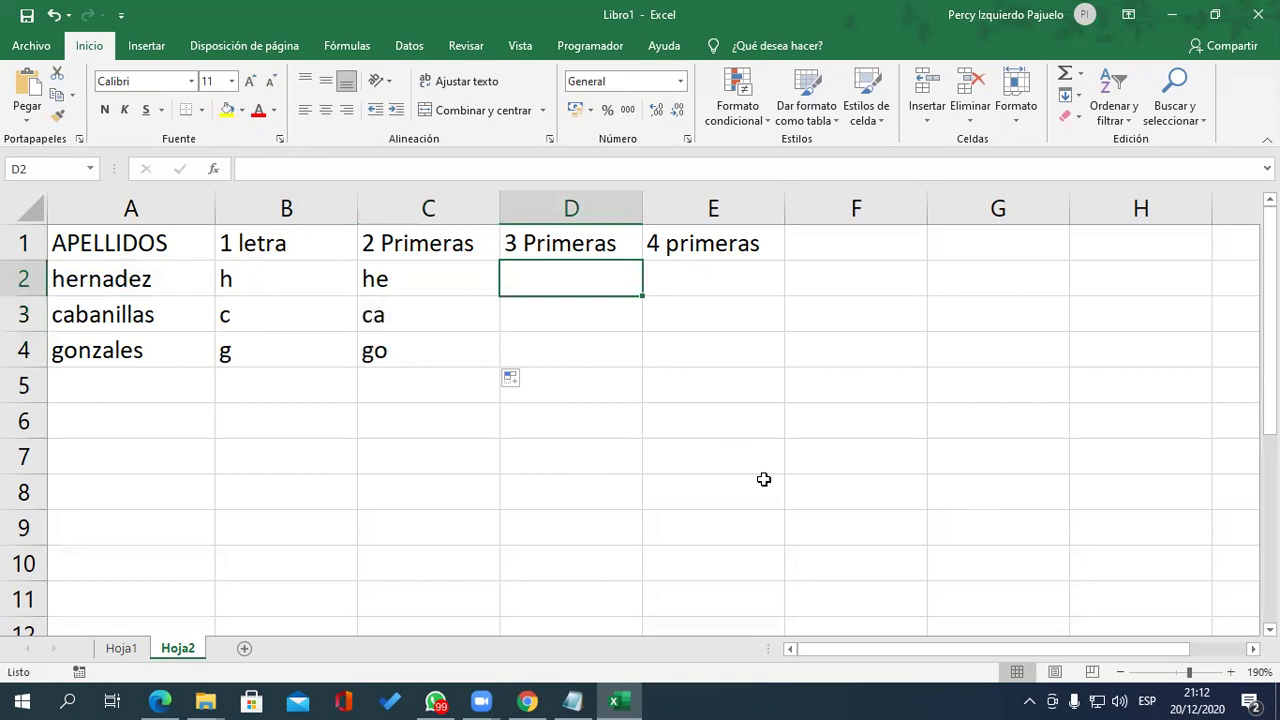
- Enter =IZQUIERDA(A2,3) in D2 and fill it down to D4, showing her, cab and gon
type("=izqu")
key("Tab")
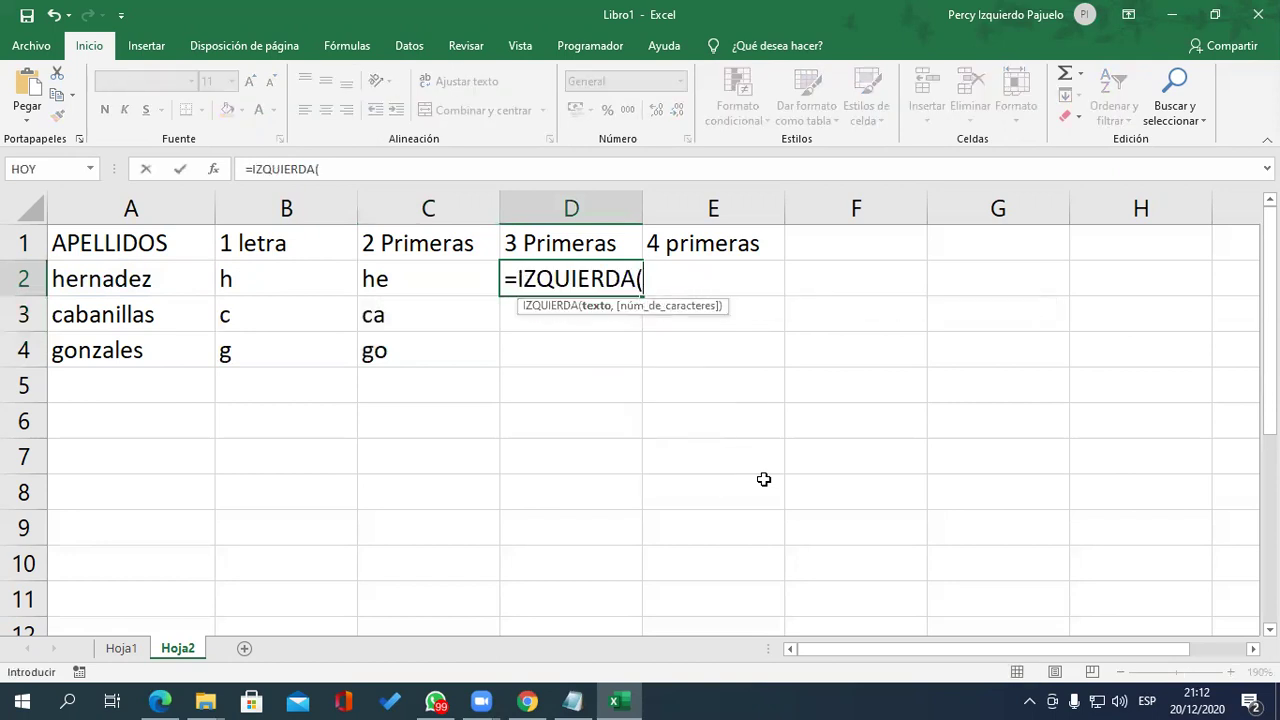
left_click(155, 278)
type(",")
type("3")
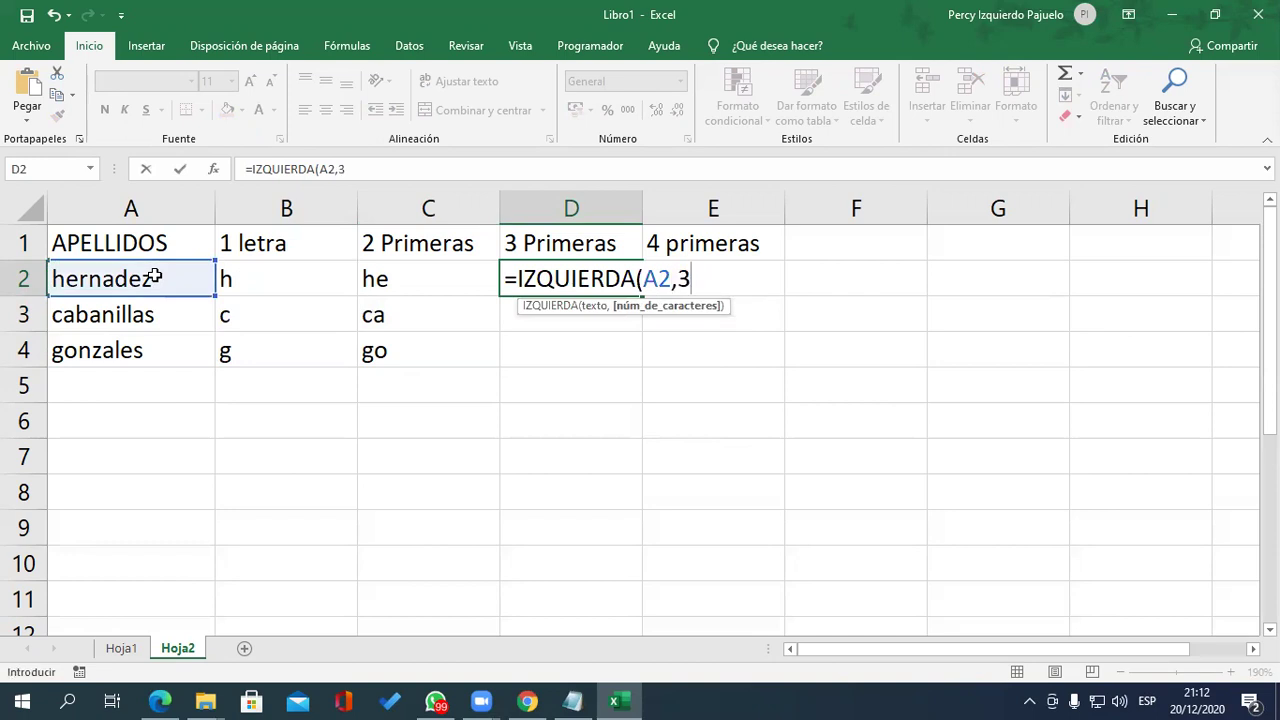
type(")")
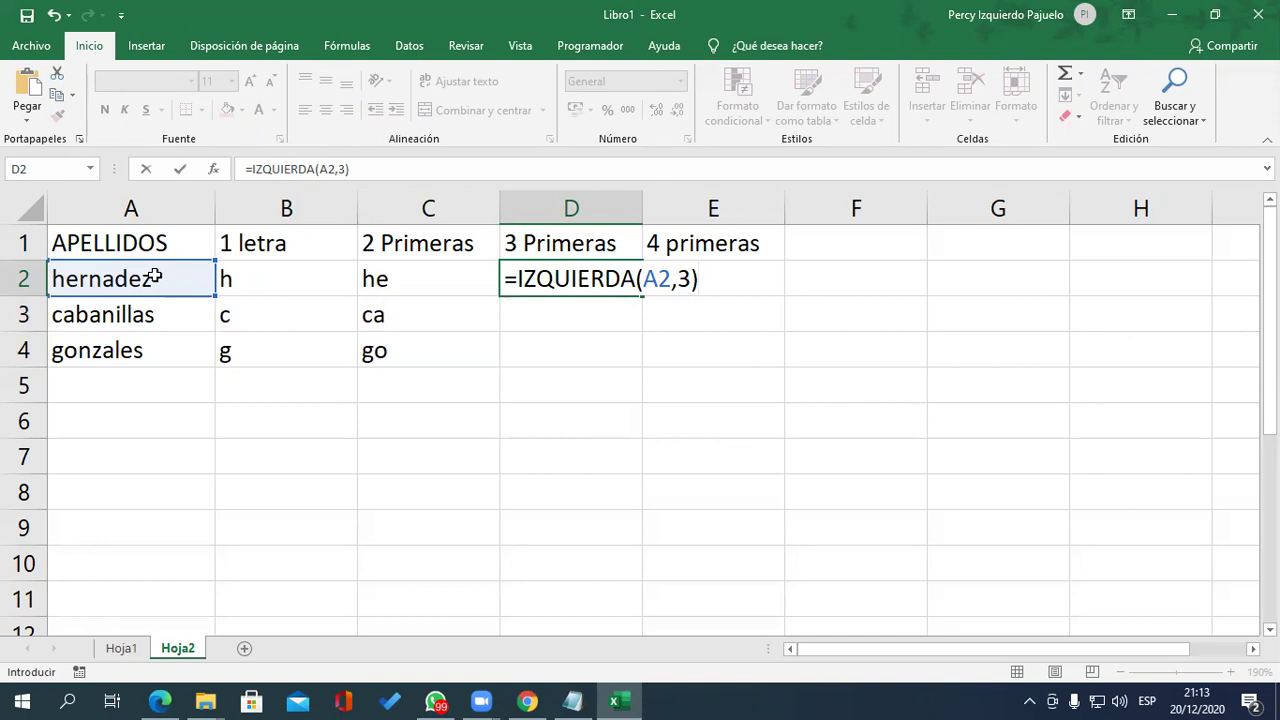
key("Return")
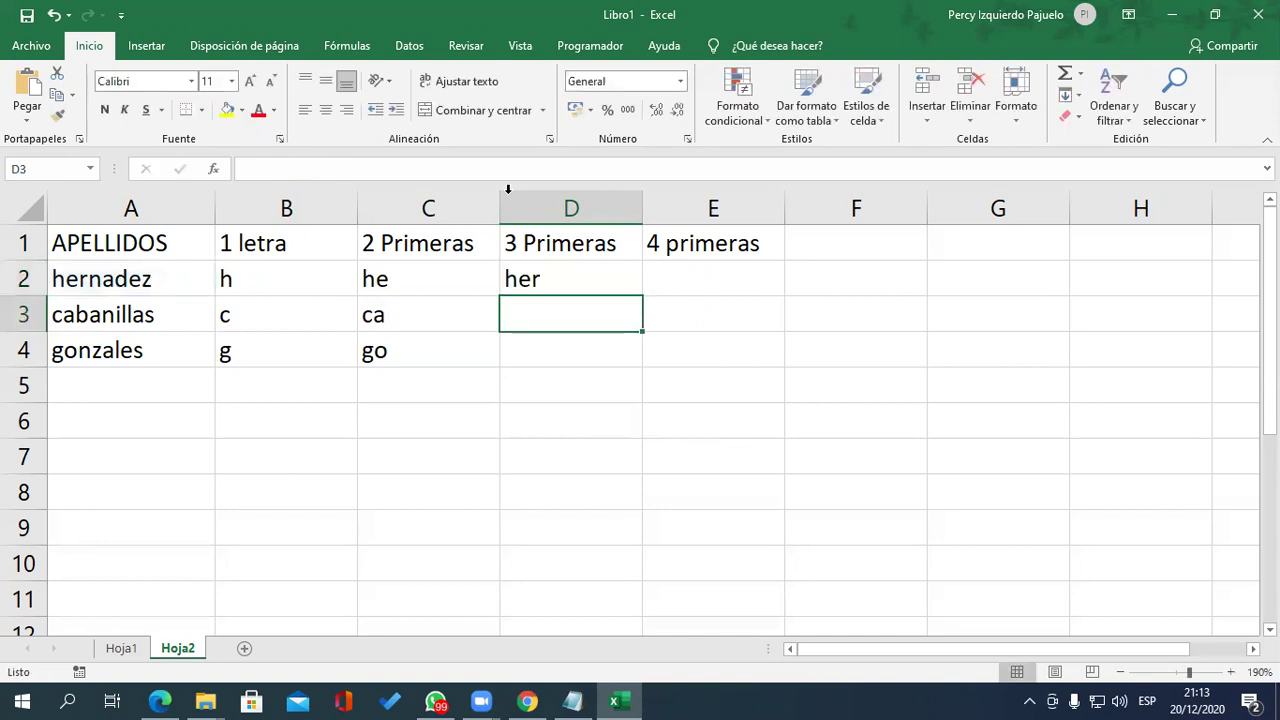
left_click(595, 290)
left_click_drag(642, 331, 645, 367)
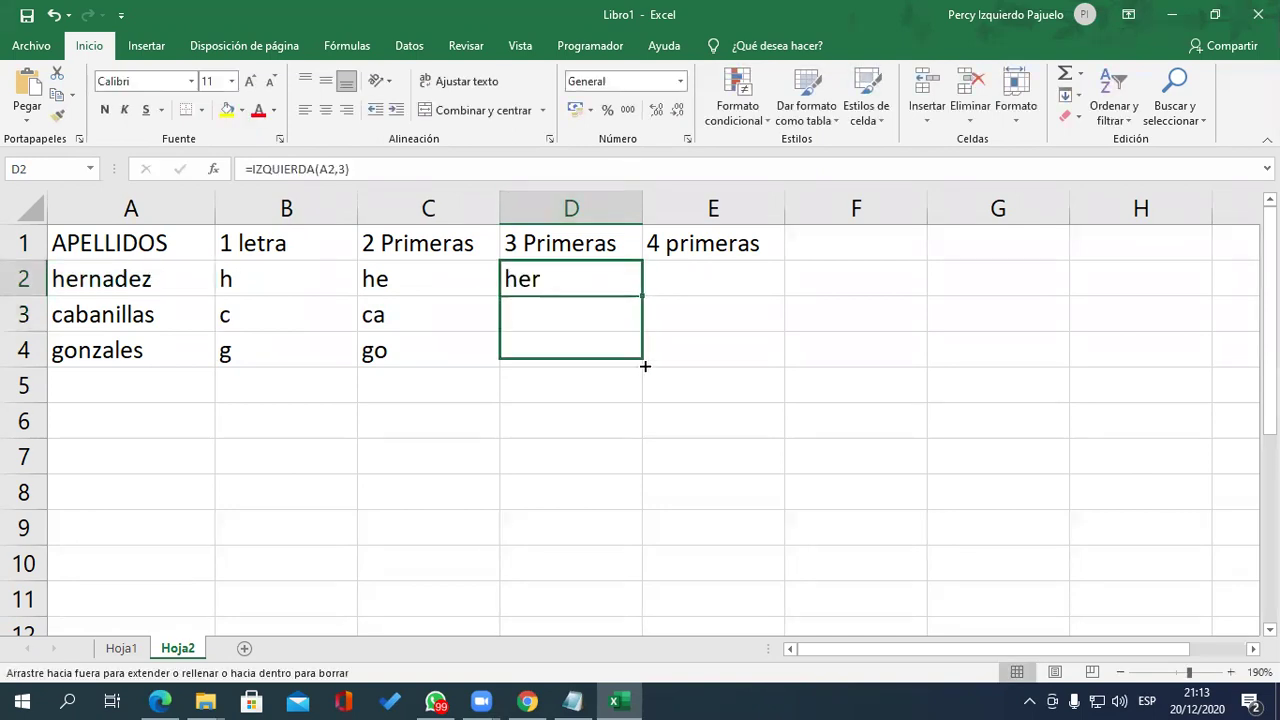
left_click(718, 276)
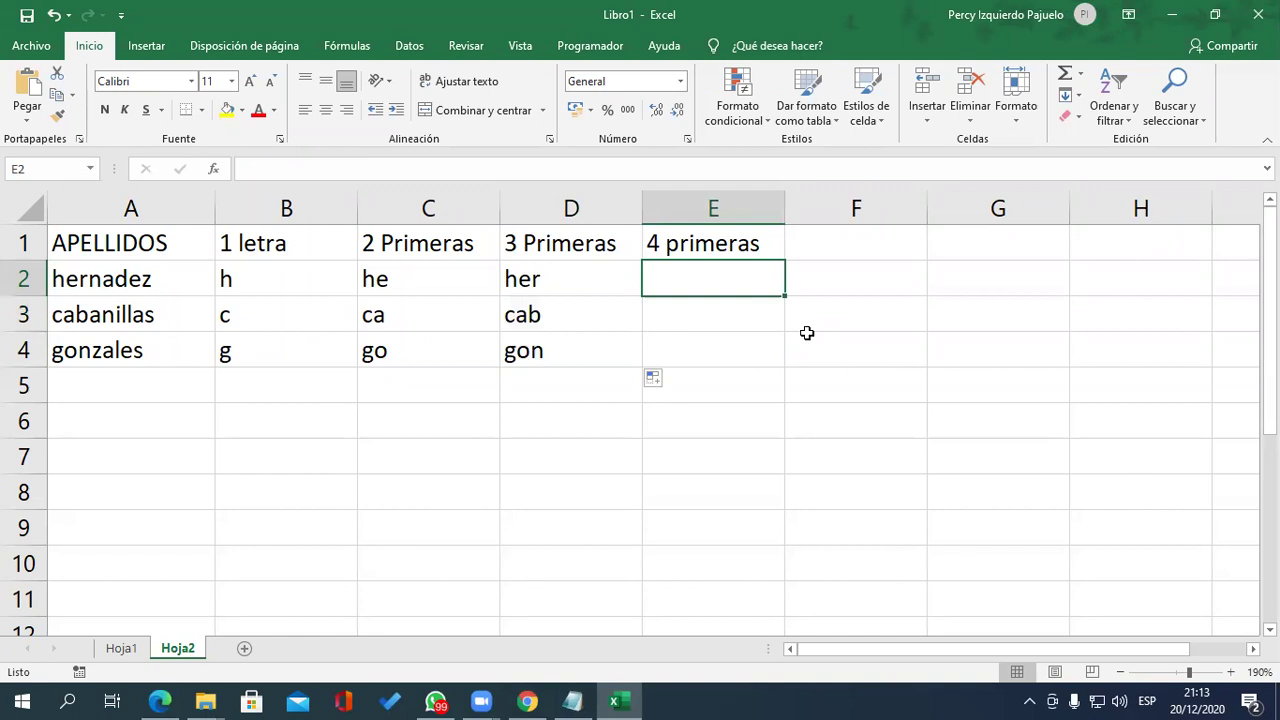
- Enter =IZQUIERDA(A2,4) in E2 and fill it down to E4, showing hern, caba and gonz
type("=iz")
key("Tab")
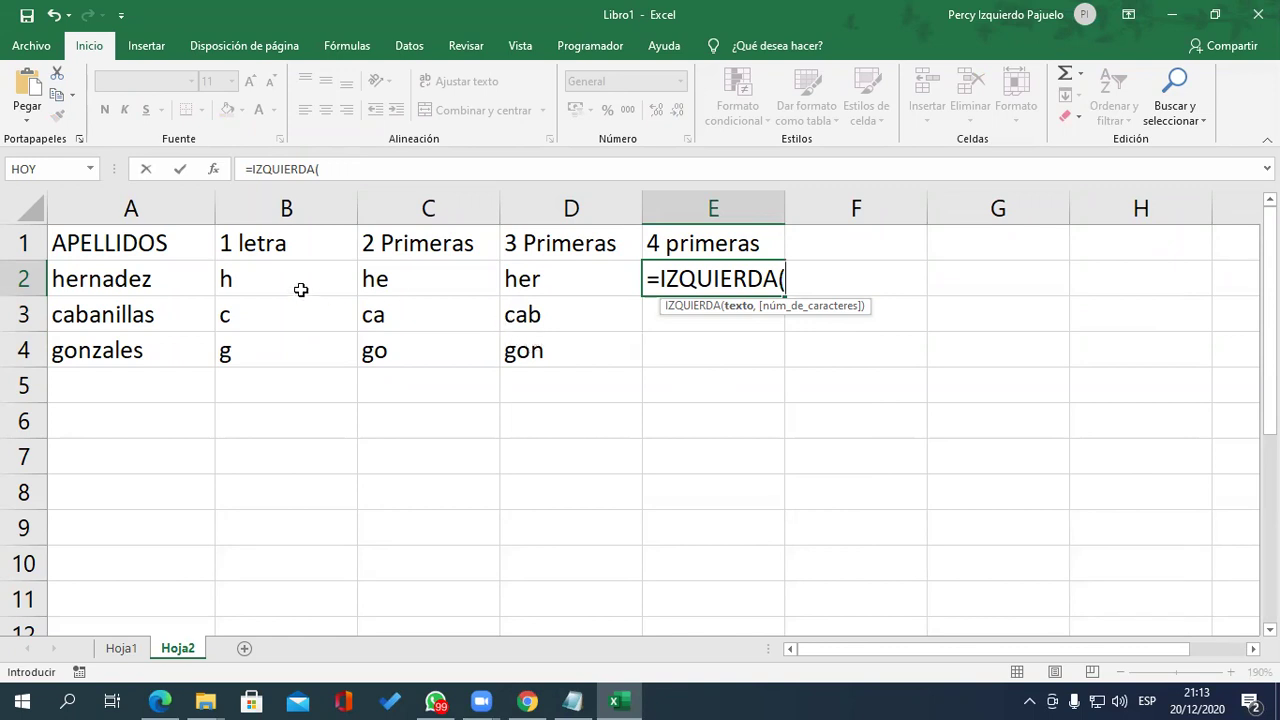
left_click(150, 284)
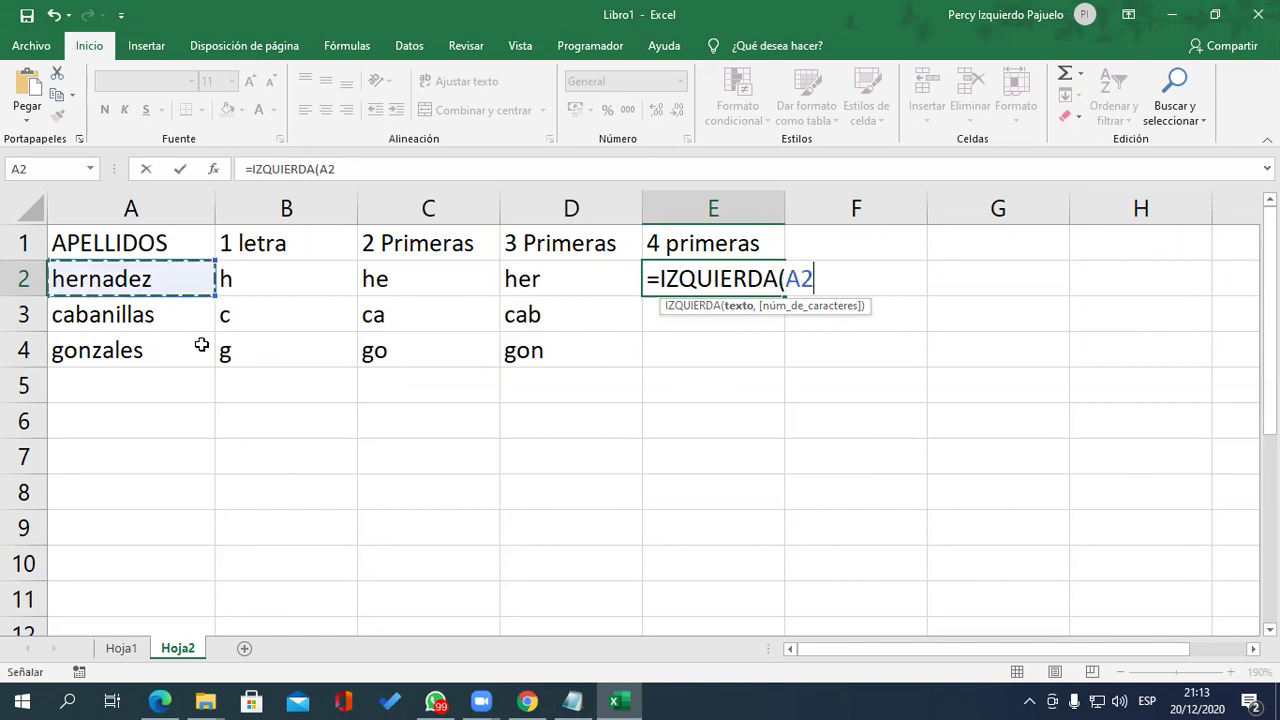
type(",")
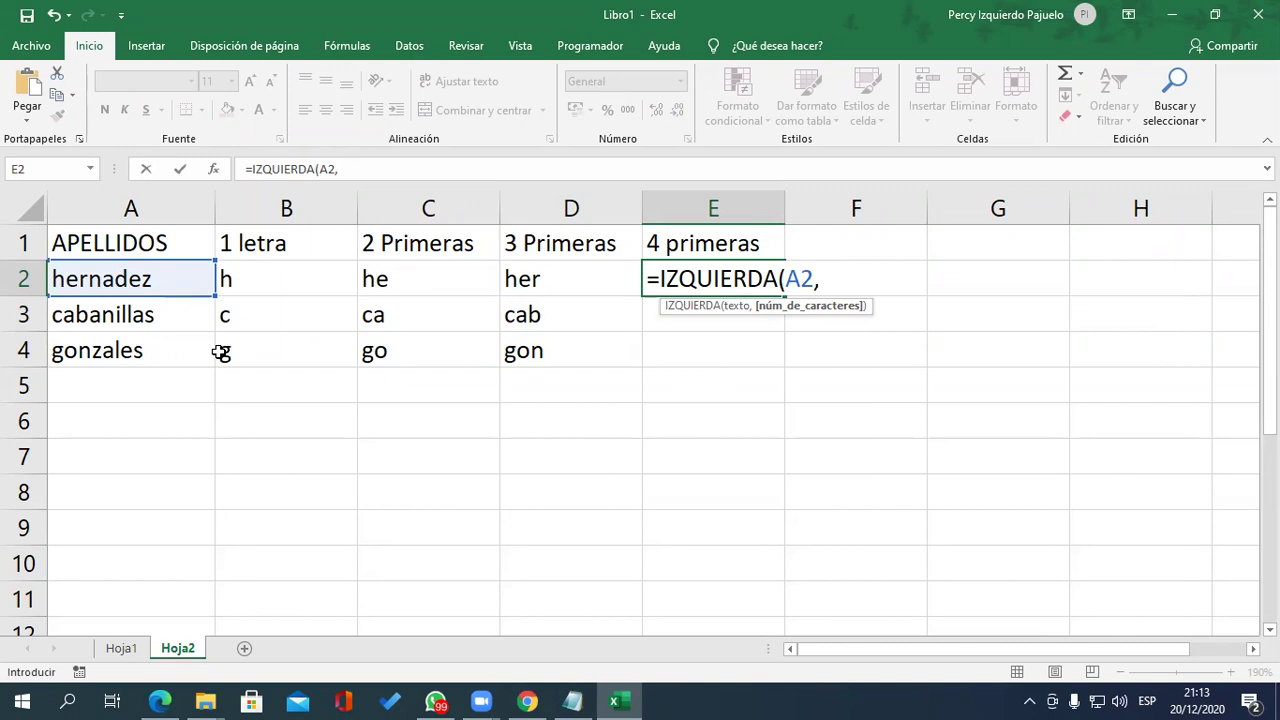
type("4")
type(")")
key("Return")
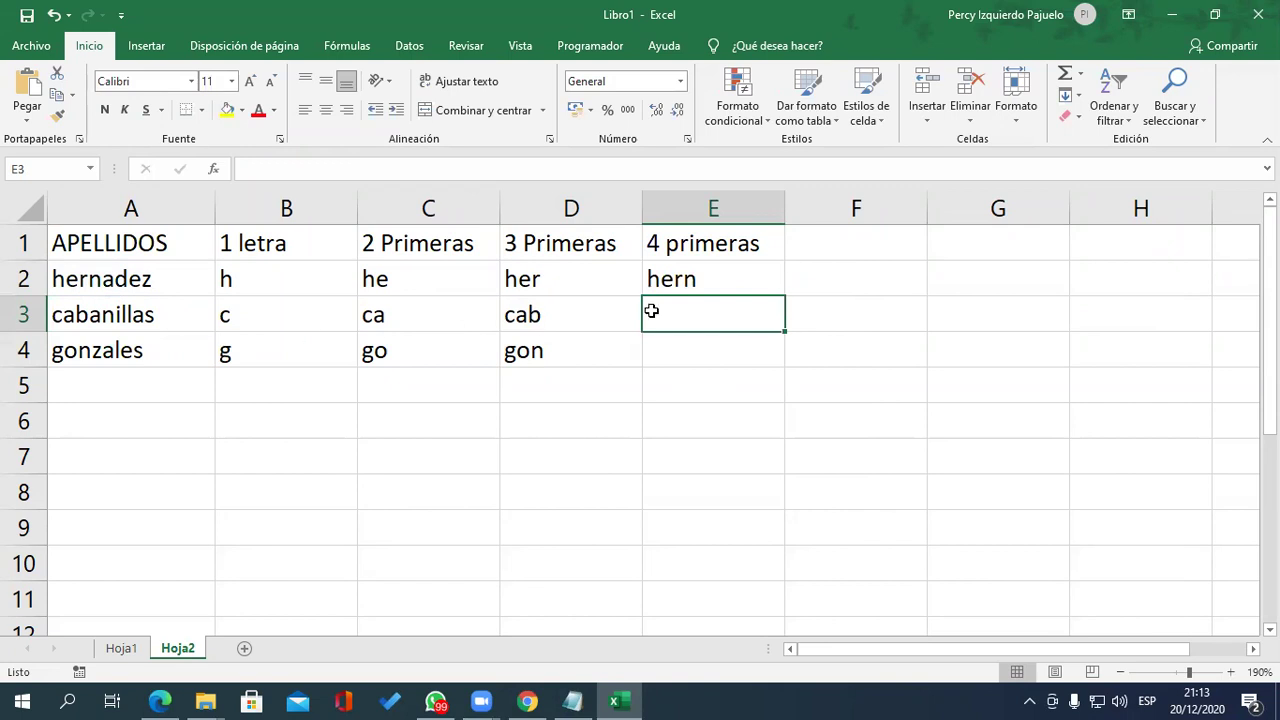
left_click(770, 281)
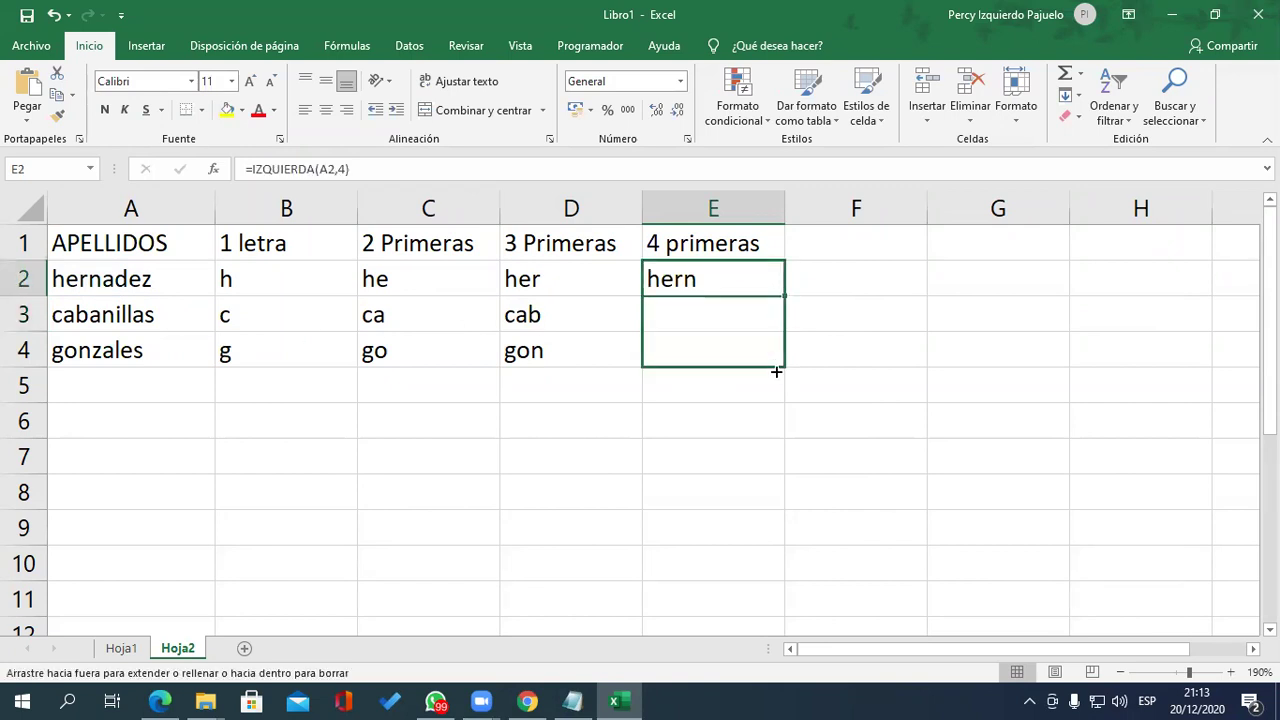
left_click_drag(787, 298, 777, 369)
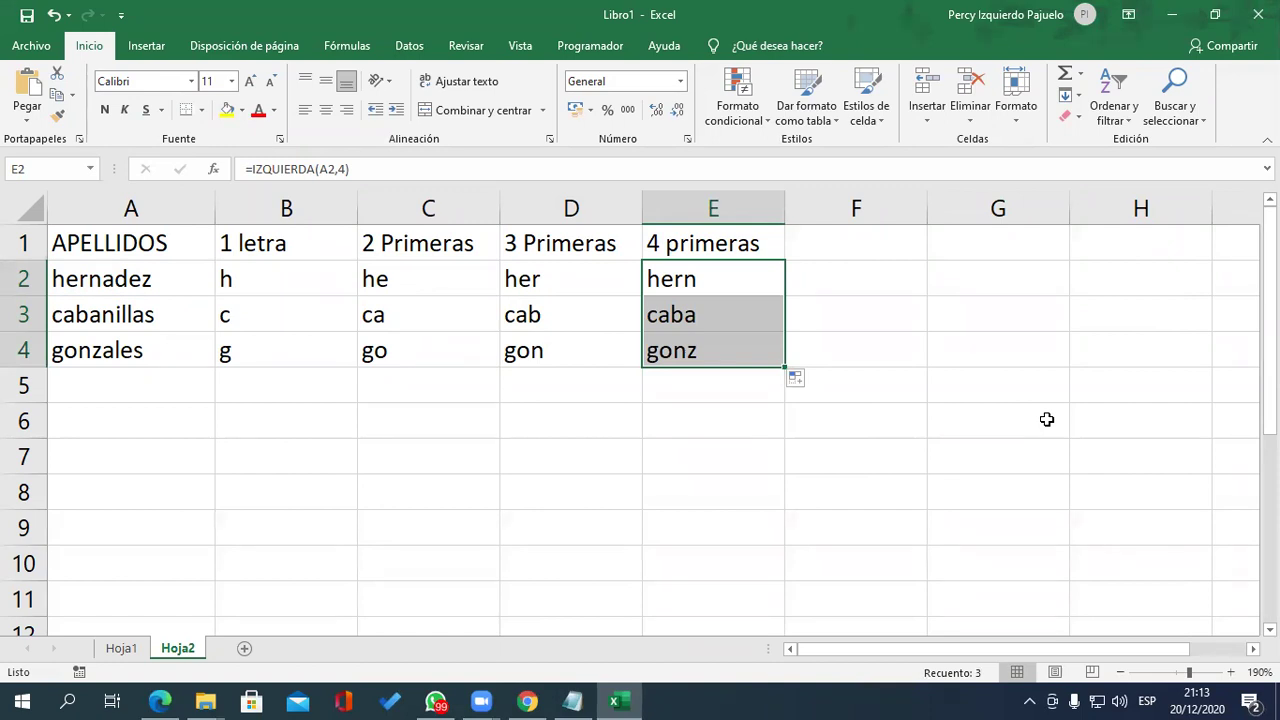
left_click(900, 390)
left_click(251, 446)
- Add sheet Hoja3 and paste Hoja2's APELLIDOS column (A1:A4) into it
left_click(140, 393)
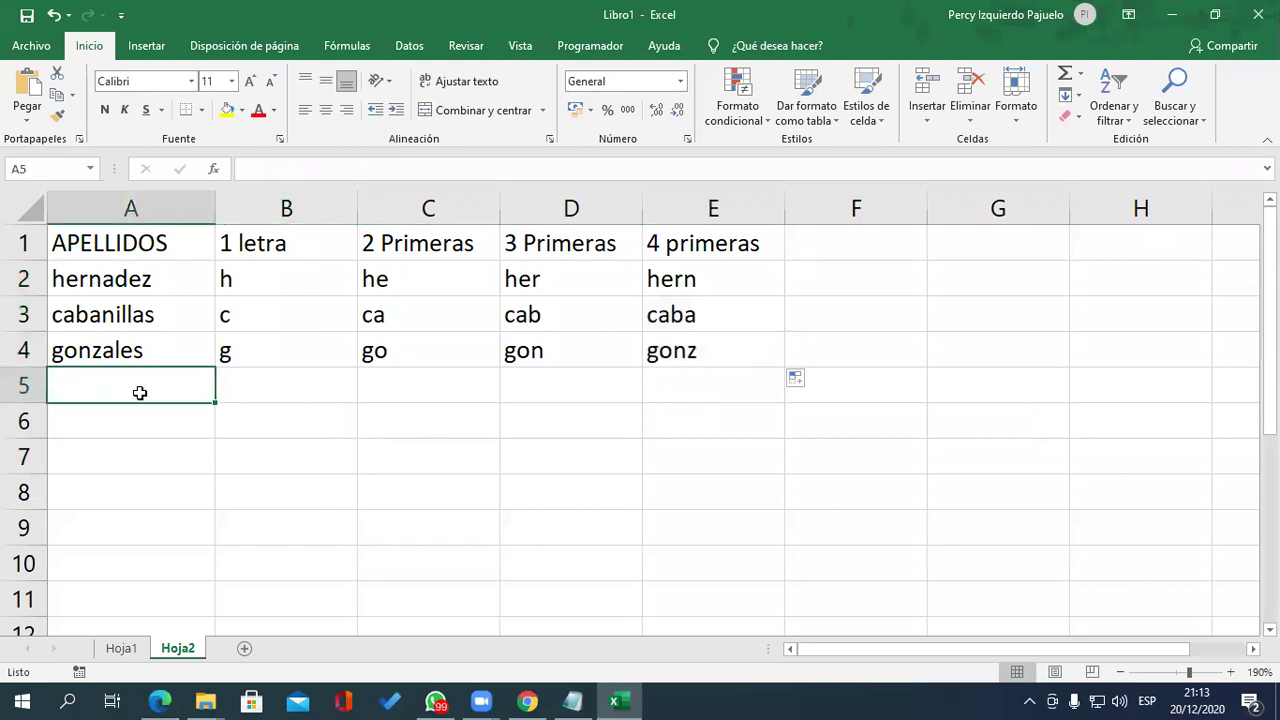
left_click(180, 418)
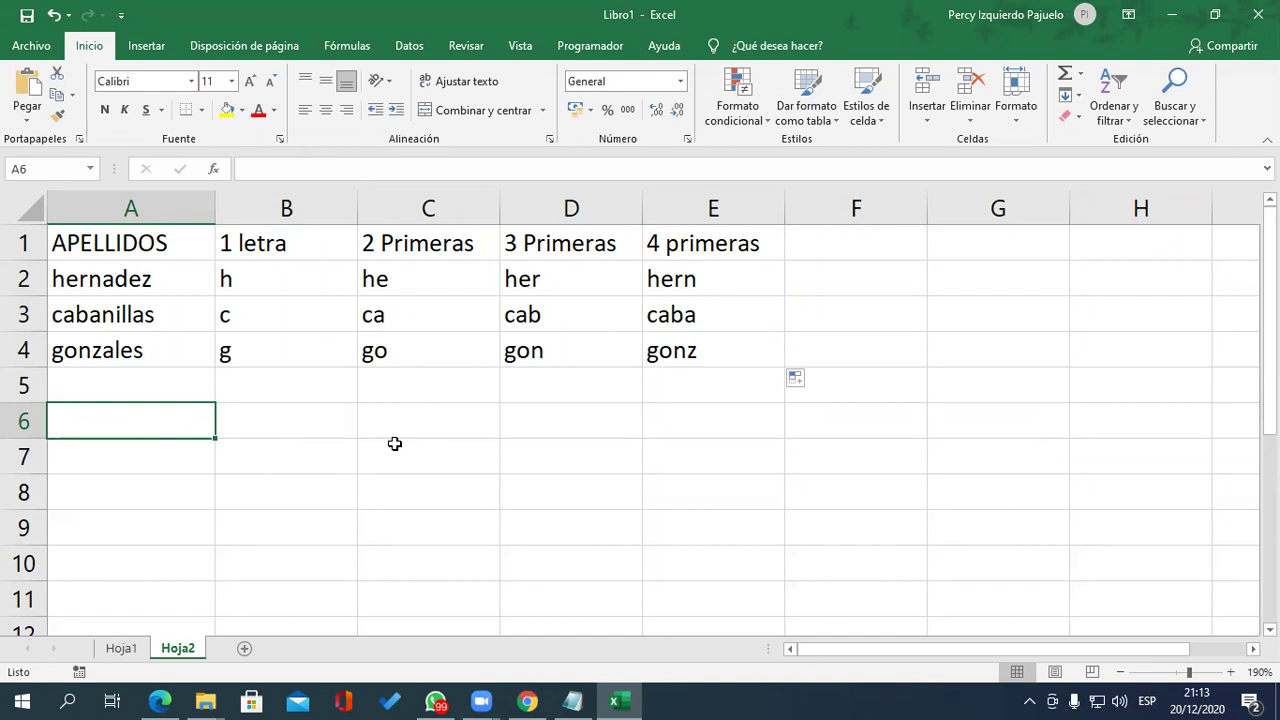
left_click(245, 648)
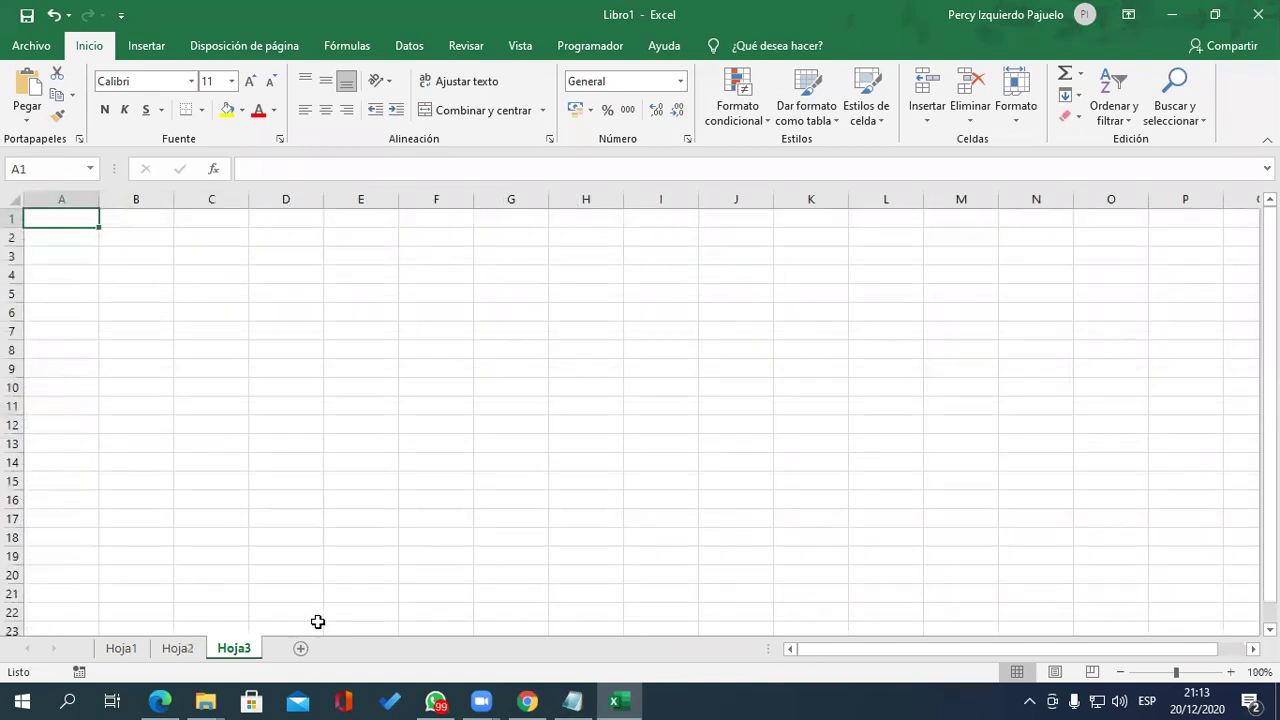
scroll(62, 237, "up", 4)
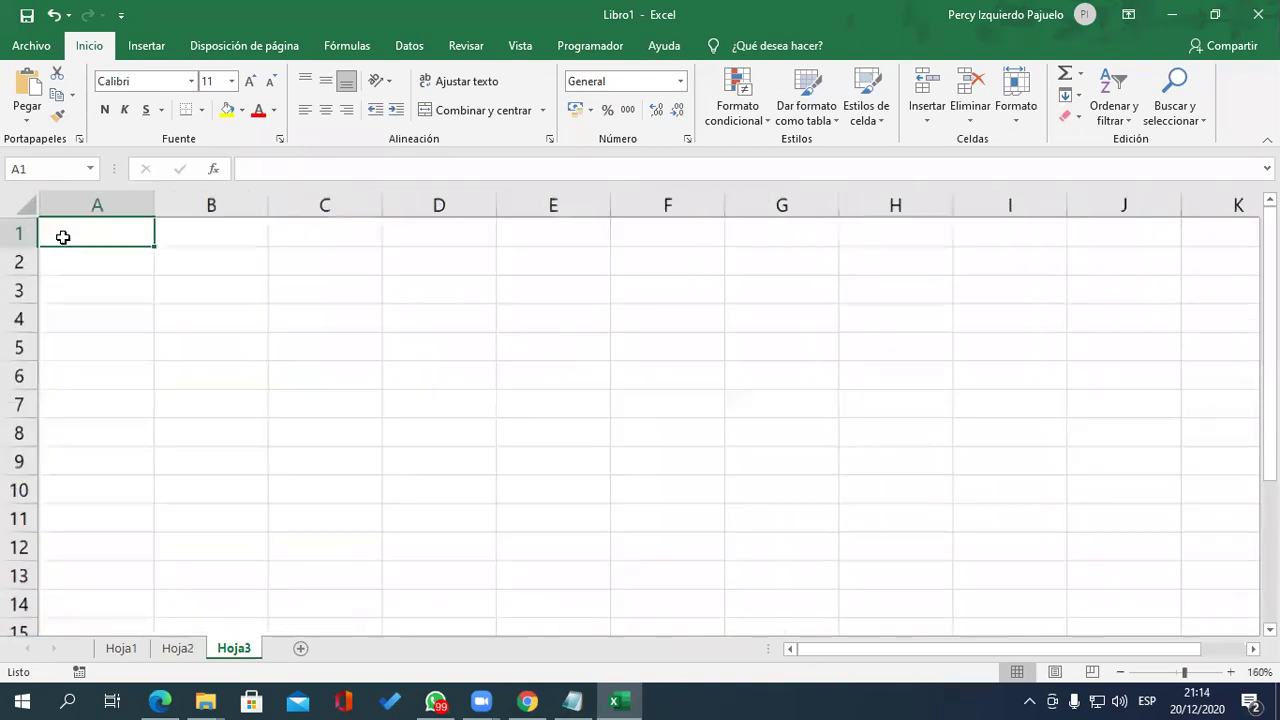
left_click(178, 648)
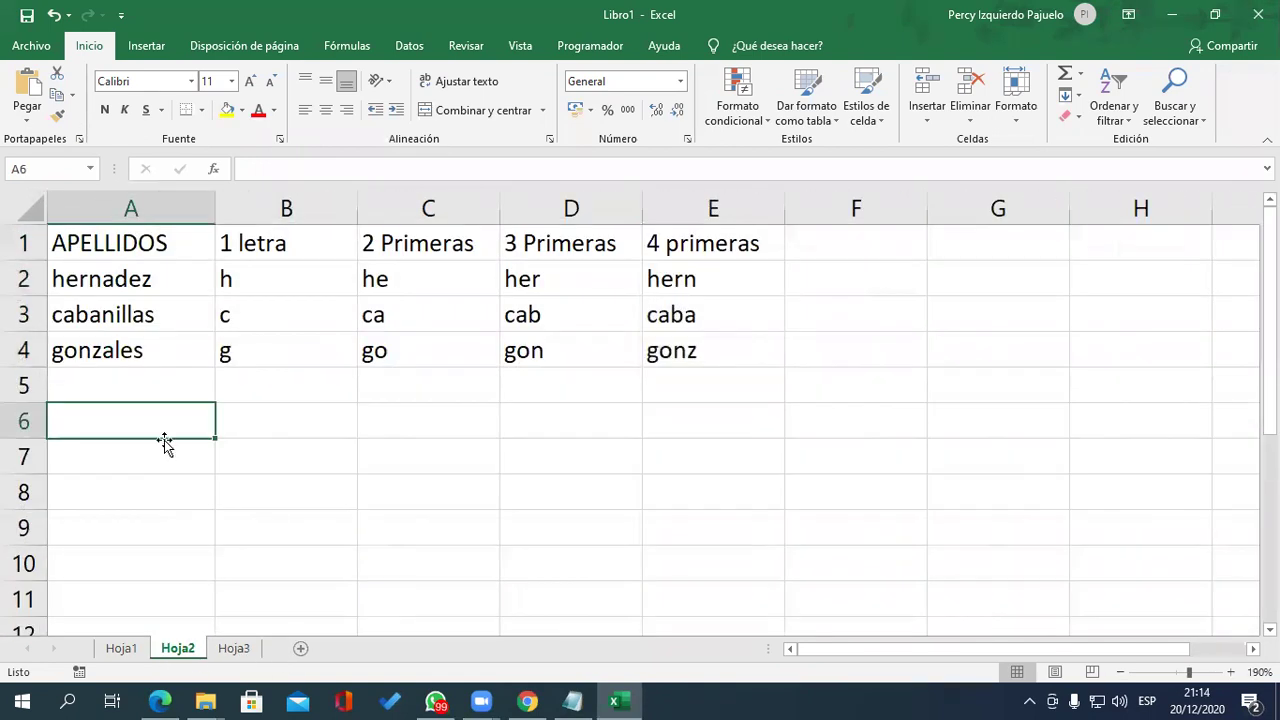
left_click_drag(135, 245, 142, 355)
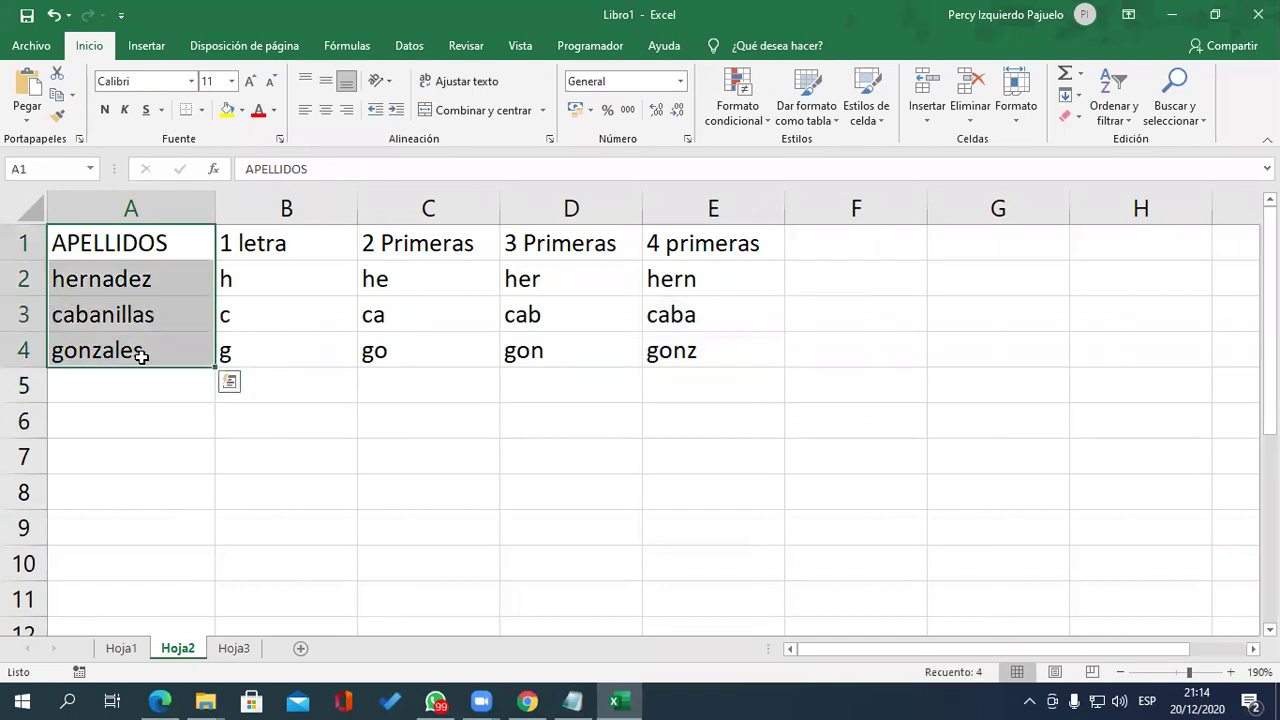
key("ctrl+c")
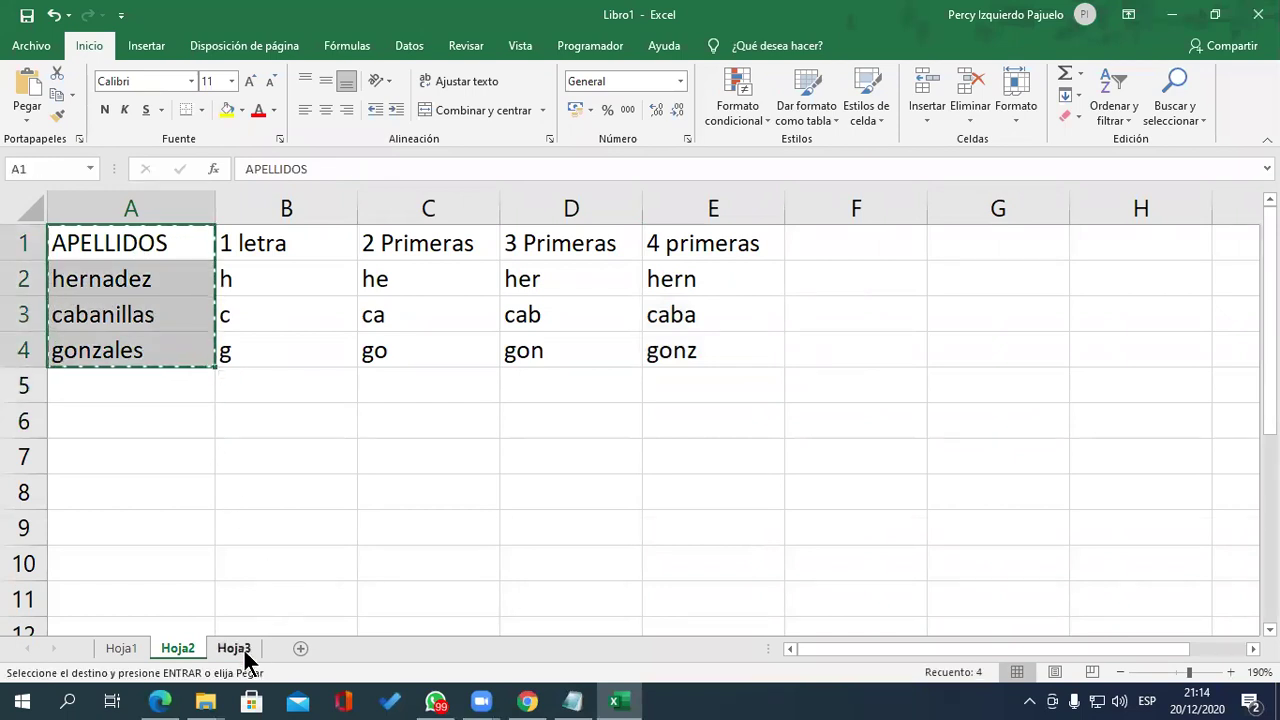
left_click(245, 652)
key("ctrl+v")
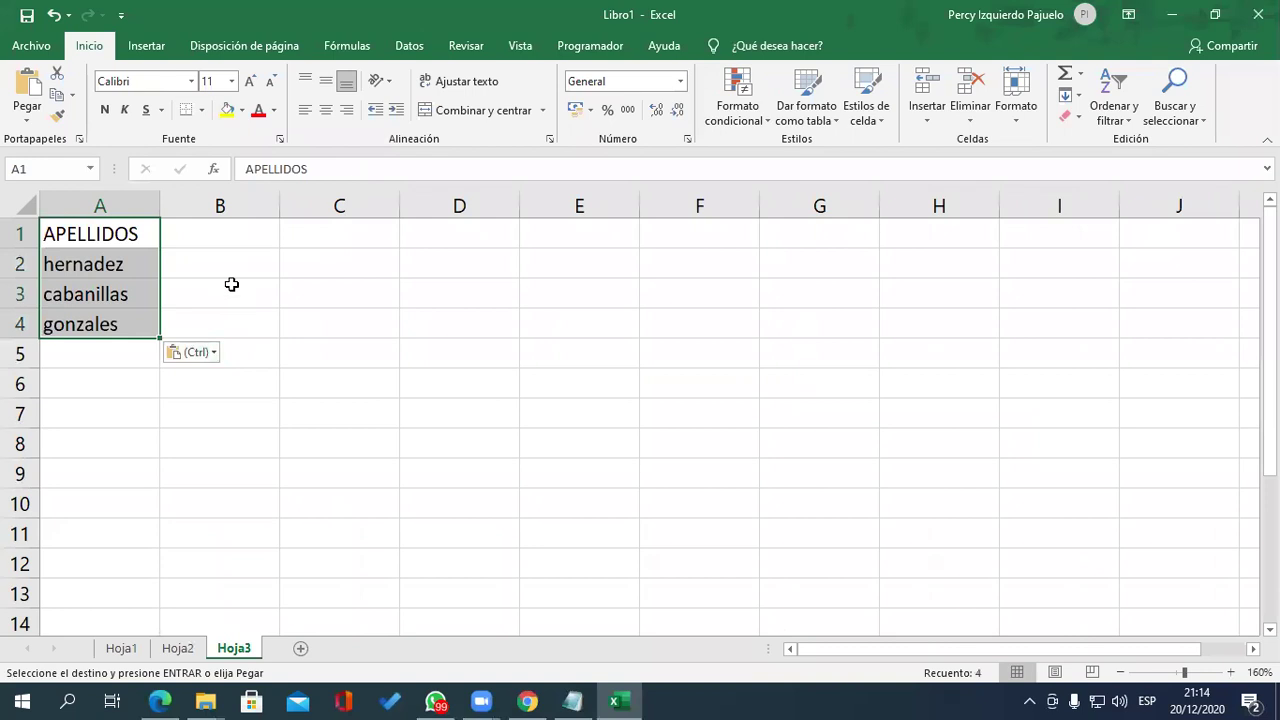
- Add headers 'Ultima', '2 Ultimas' and '3 Ultimas' in B1:D1 of Hoja3
left_click(231, 237)
scroll(163, 251, "up", 3, "ctrl")
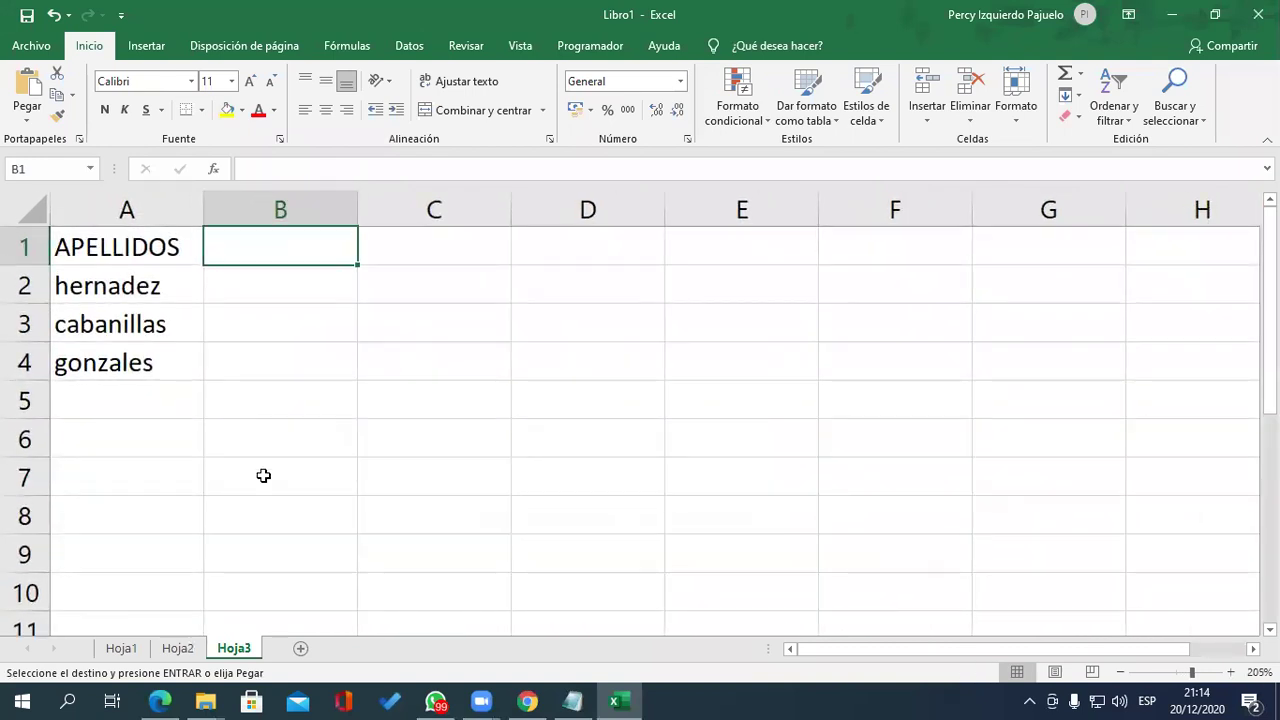
type("2")
key("BackSpace")
type("uLTM")
key("BackSpace")
key("BackSpace")
key("BackSpace")
key("BackSpace")
type("Ultima")
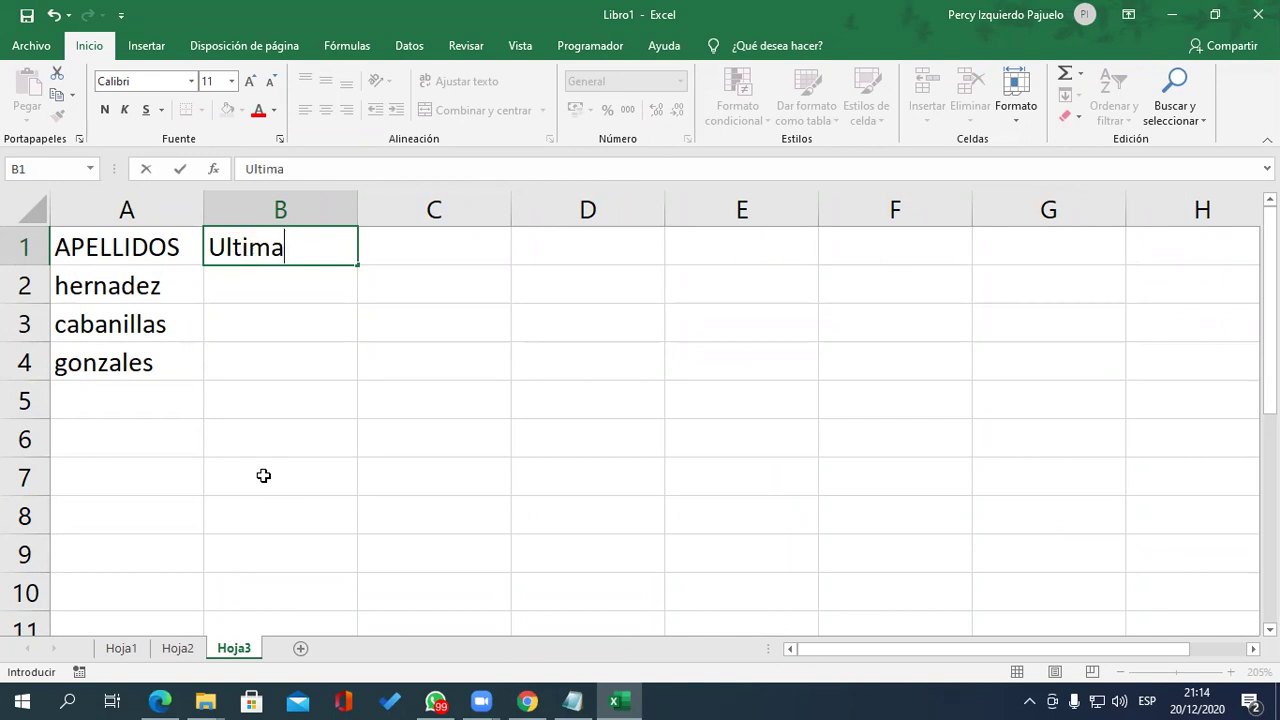
key("Tab")
type("2 Ultimas")
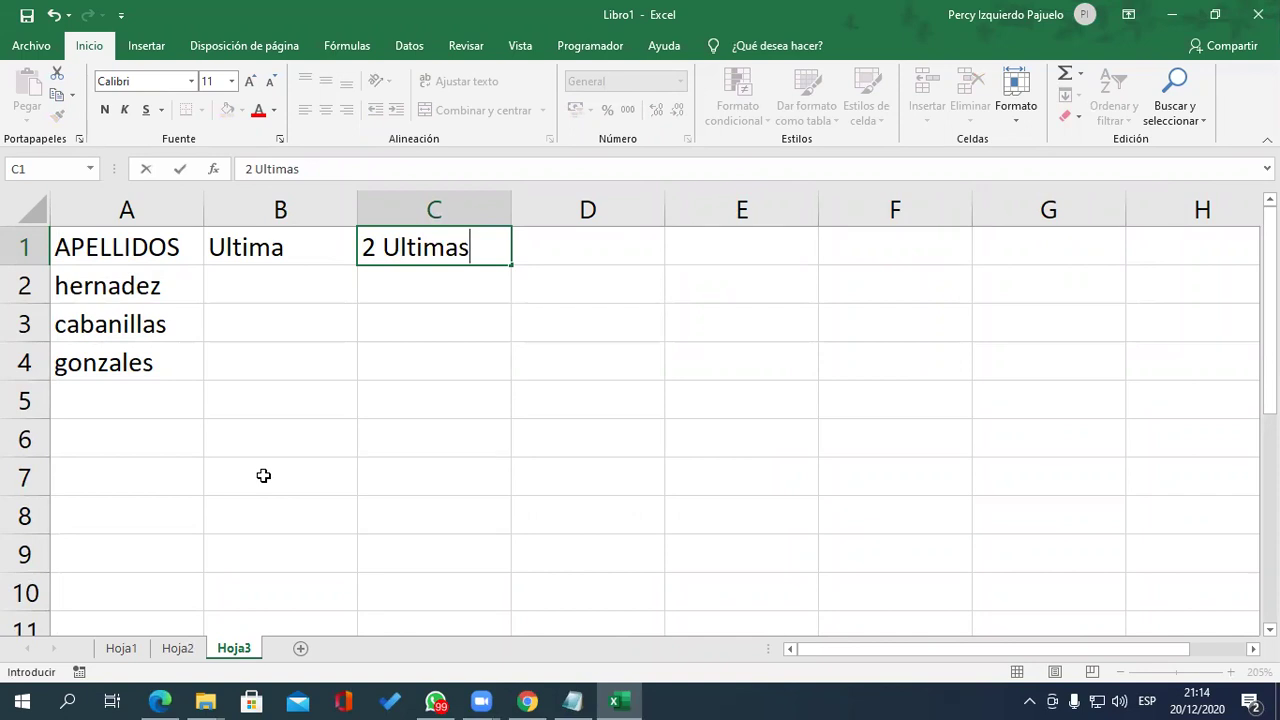
key("Tab")
type("3 ")
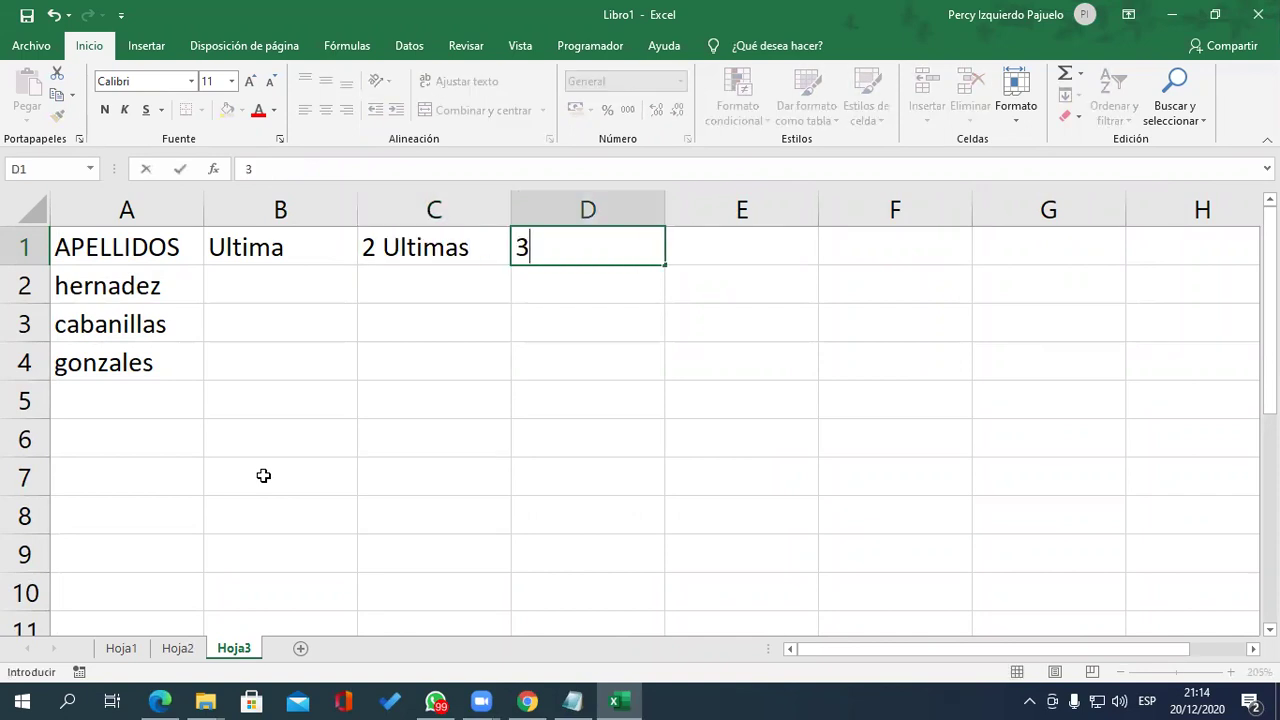
type("Ultimas")
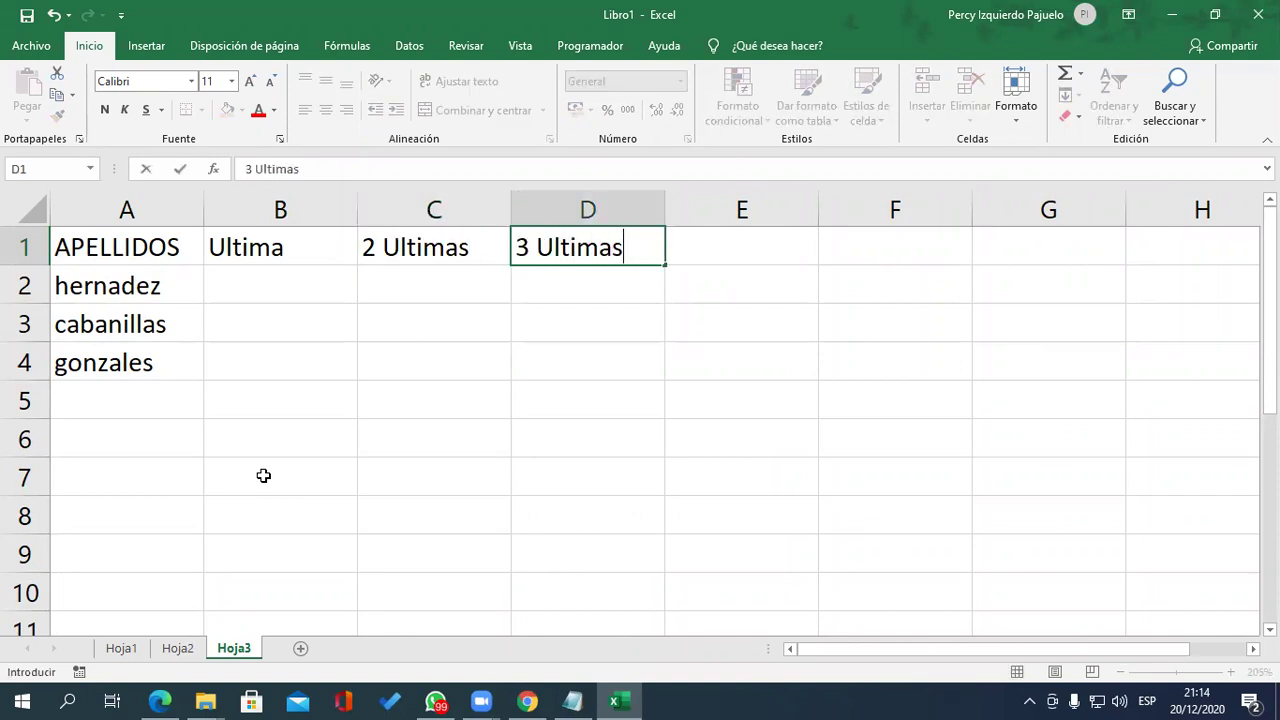
key("Left")
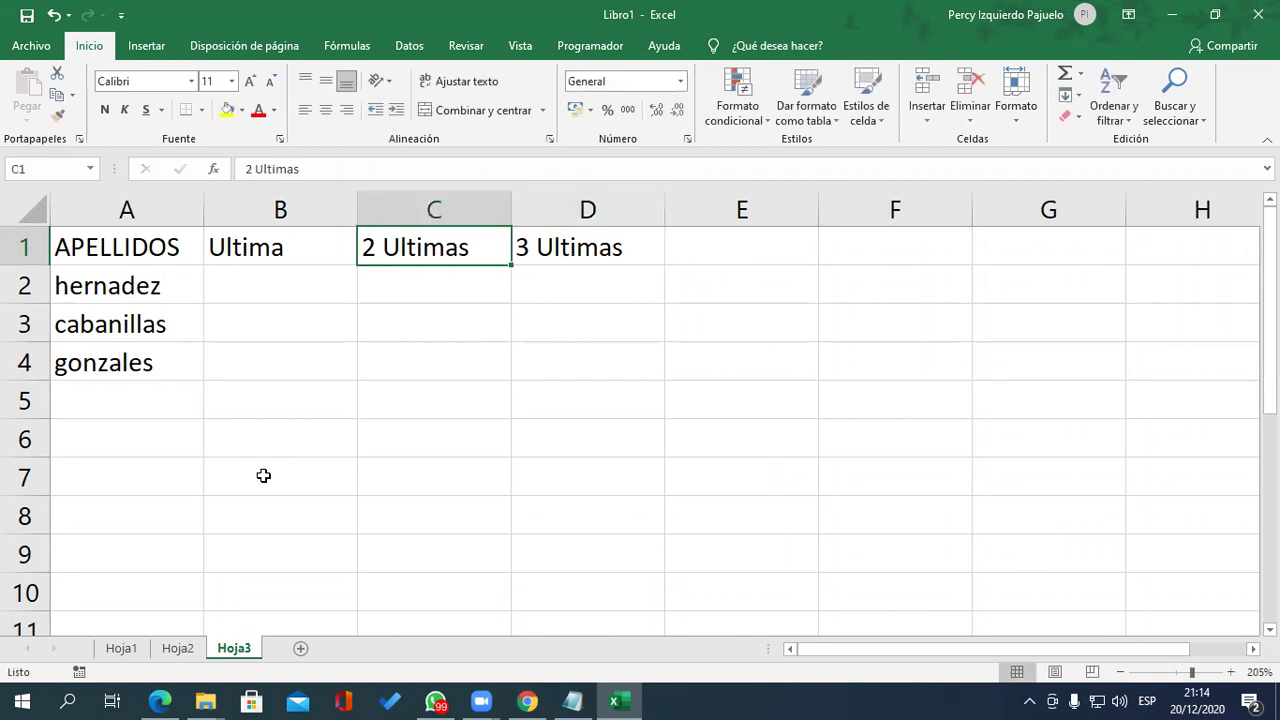
key("Down")
key("Left")
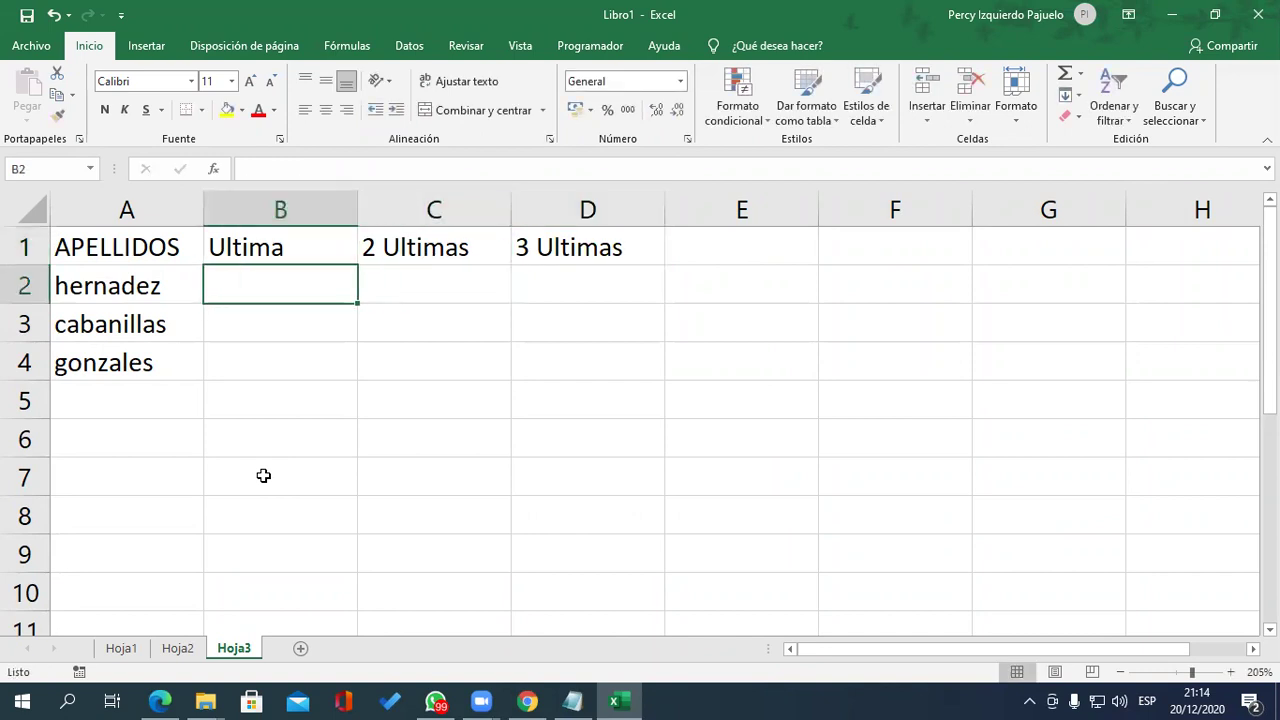
- Enter =DERECHA(A2,1) in B2 and fill it down to B4 for each surname's last letter
type("=dere")
key("Tab")
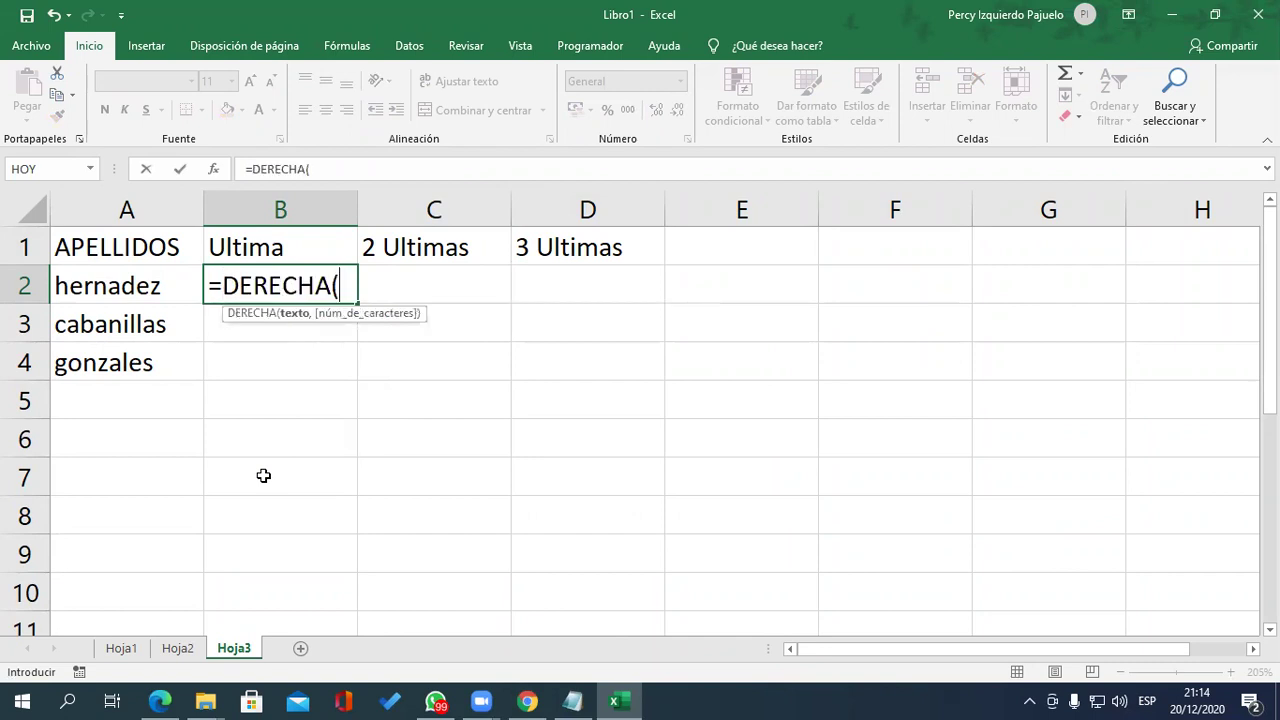
left_click(160, 300)
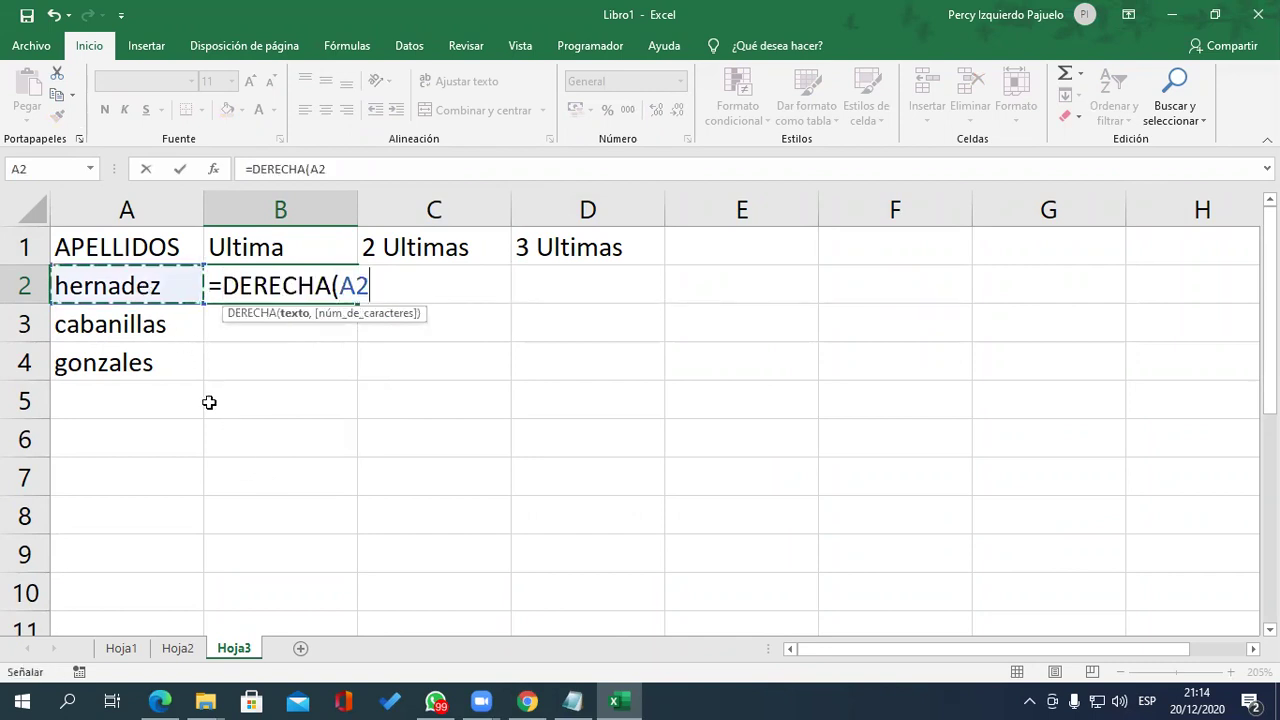
type(",1)")
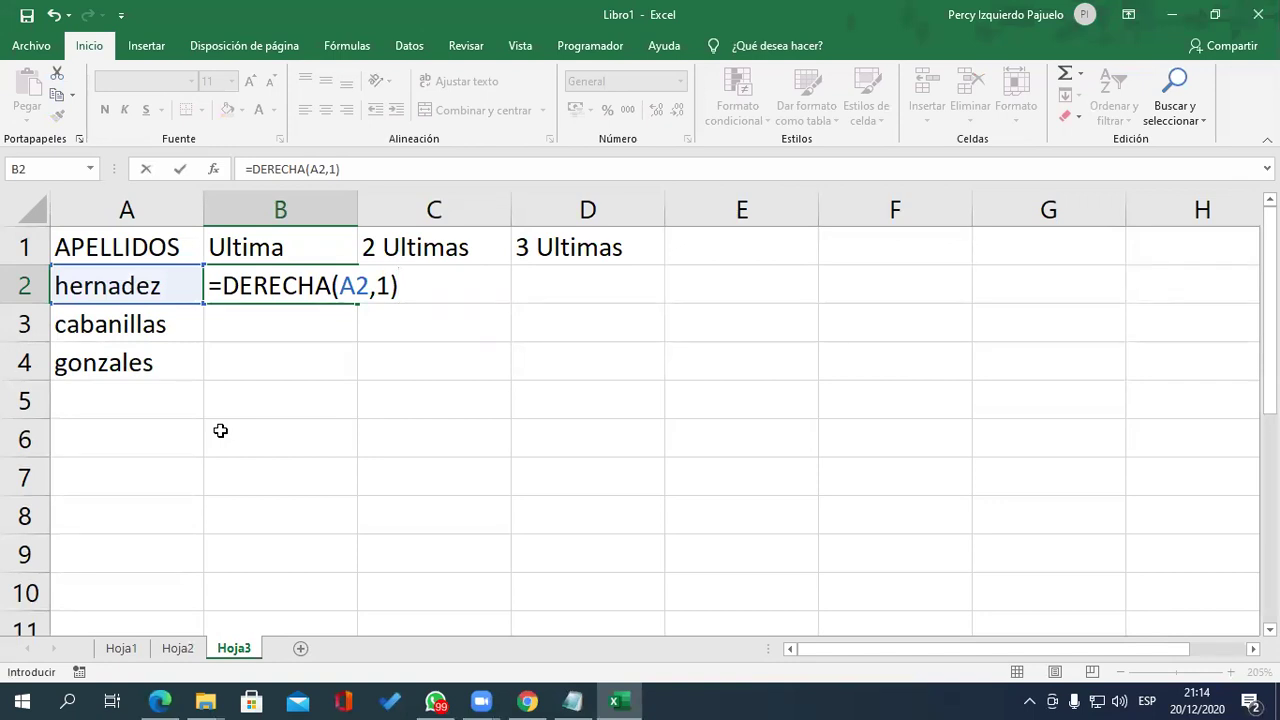
key("Return")
left_click(316, 280)
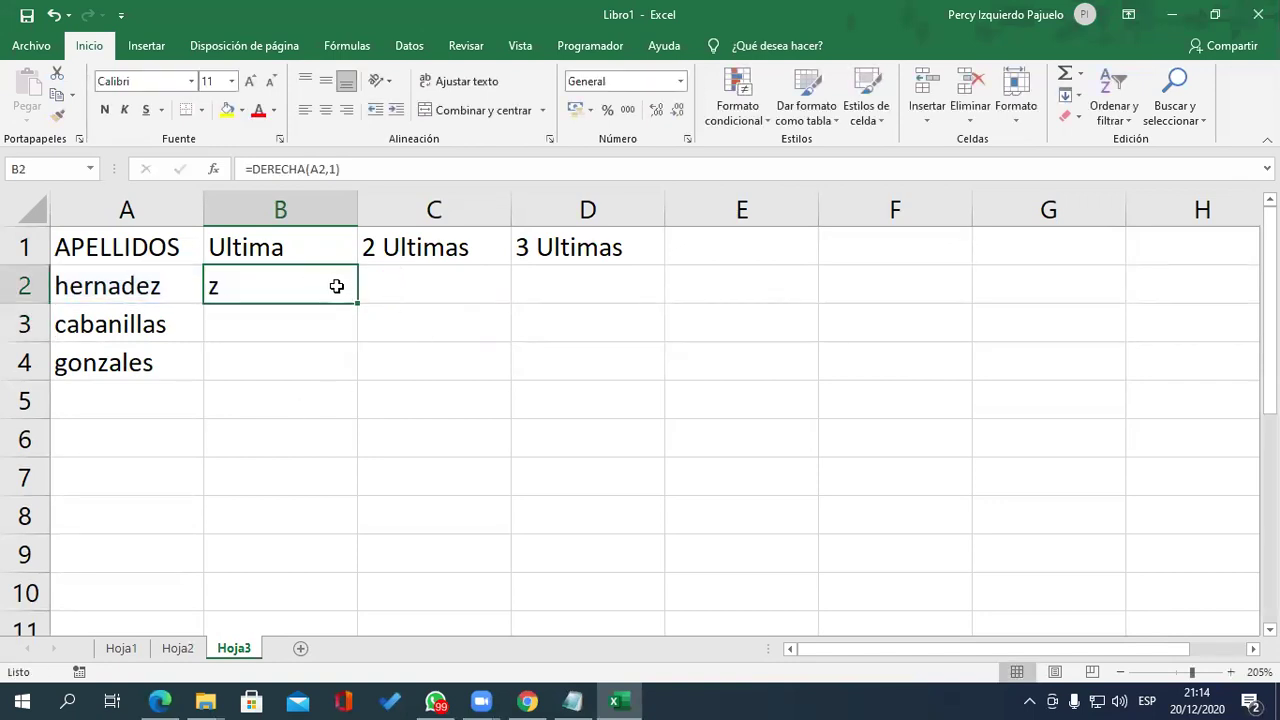
left_click_drag(358, 305, 358, 378)
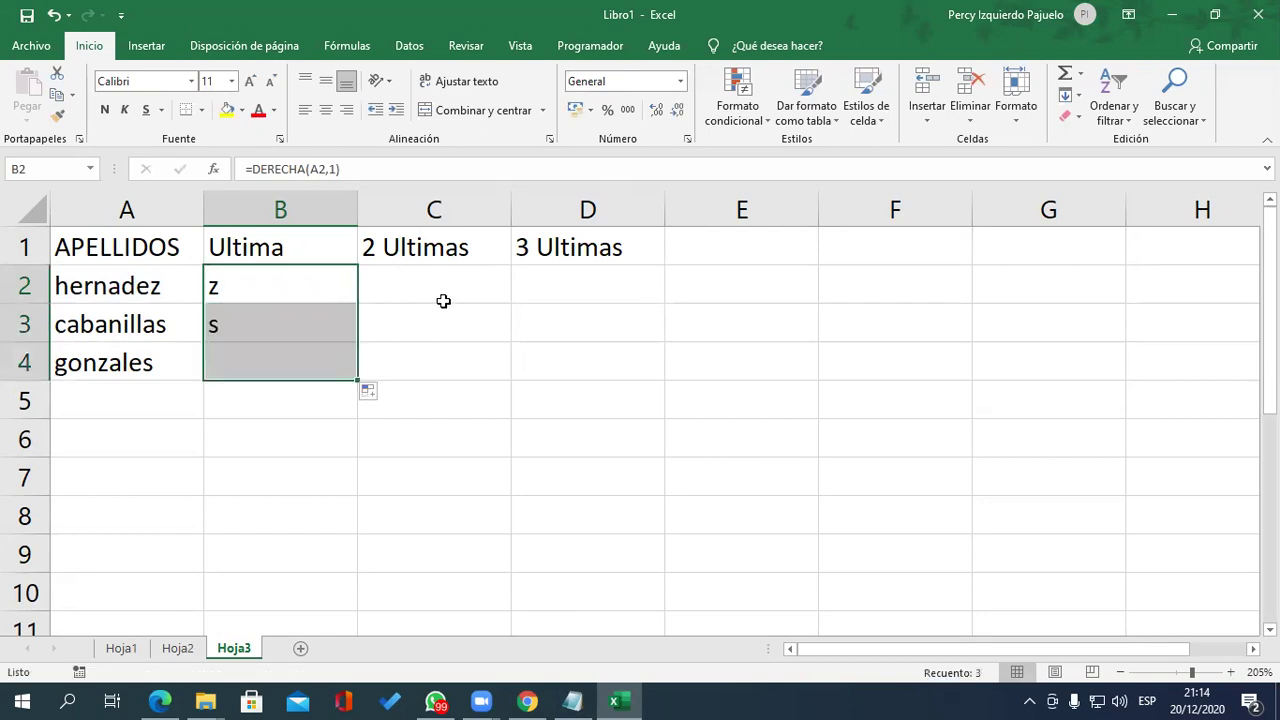
- Enter =DERECHA(A2,2) in C2 and fill it down to C4 for the last two letters
left_click(443, 290)
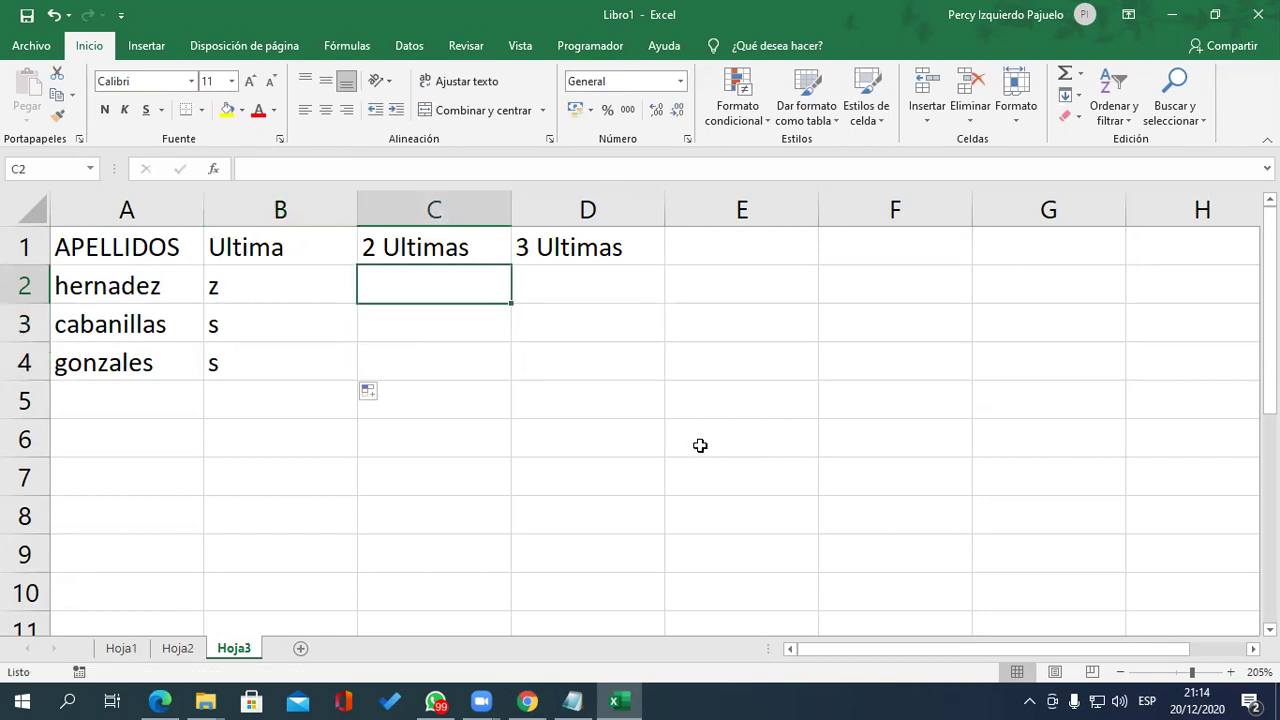
type("=dere")
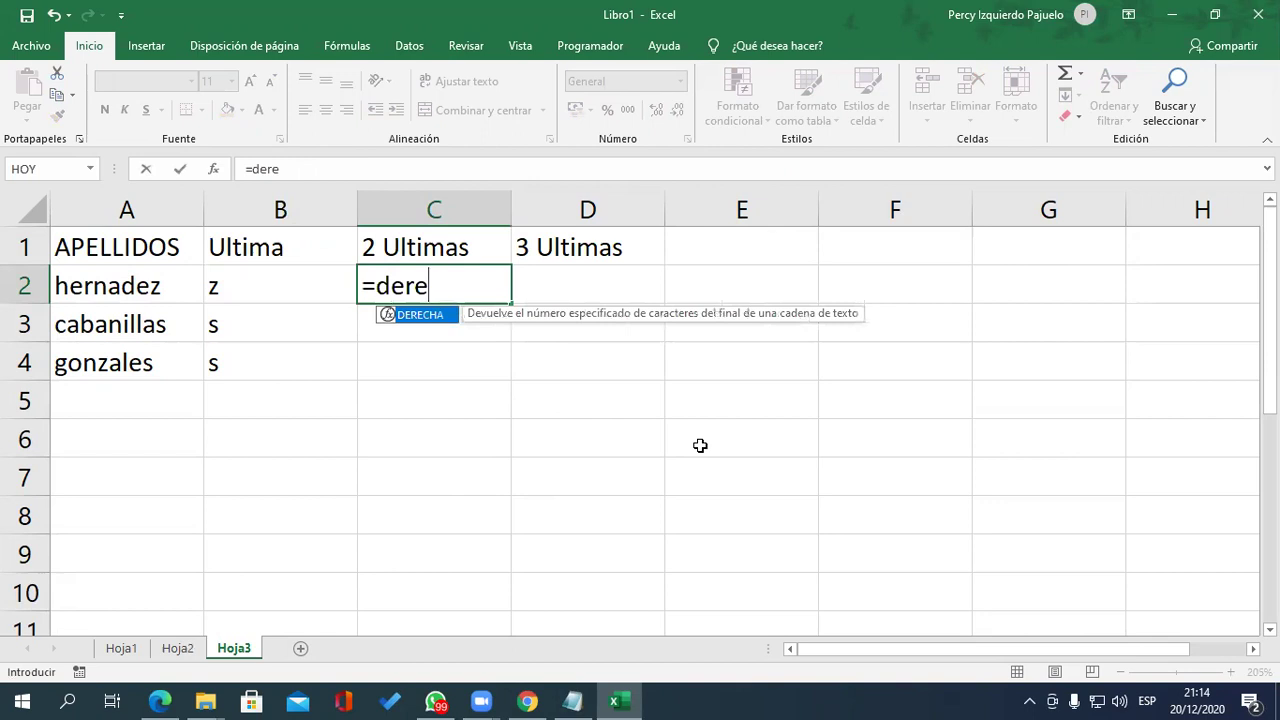
key("Tab")
left_click(148, 280)
type(",2)")
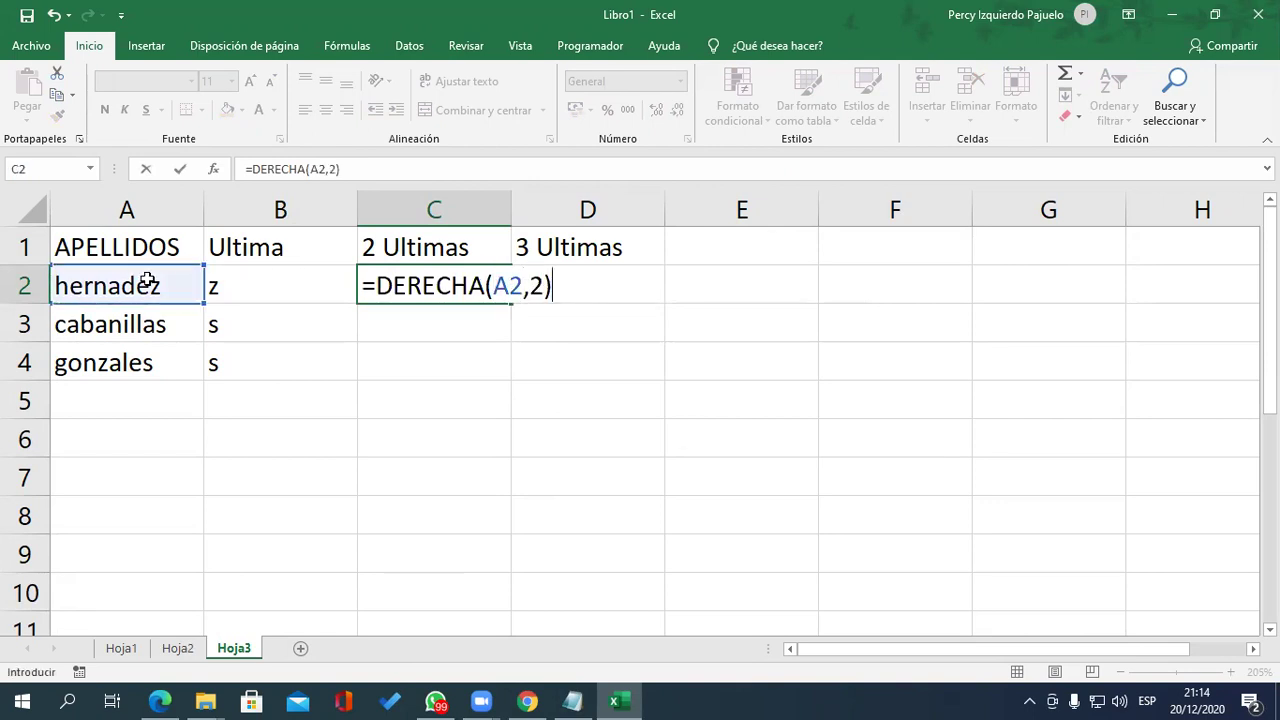
key("Return")
left_click(420, 290)
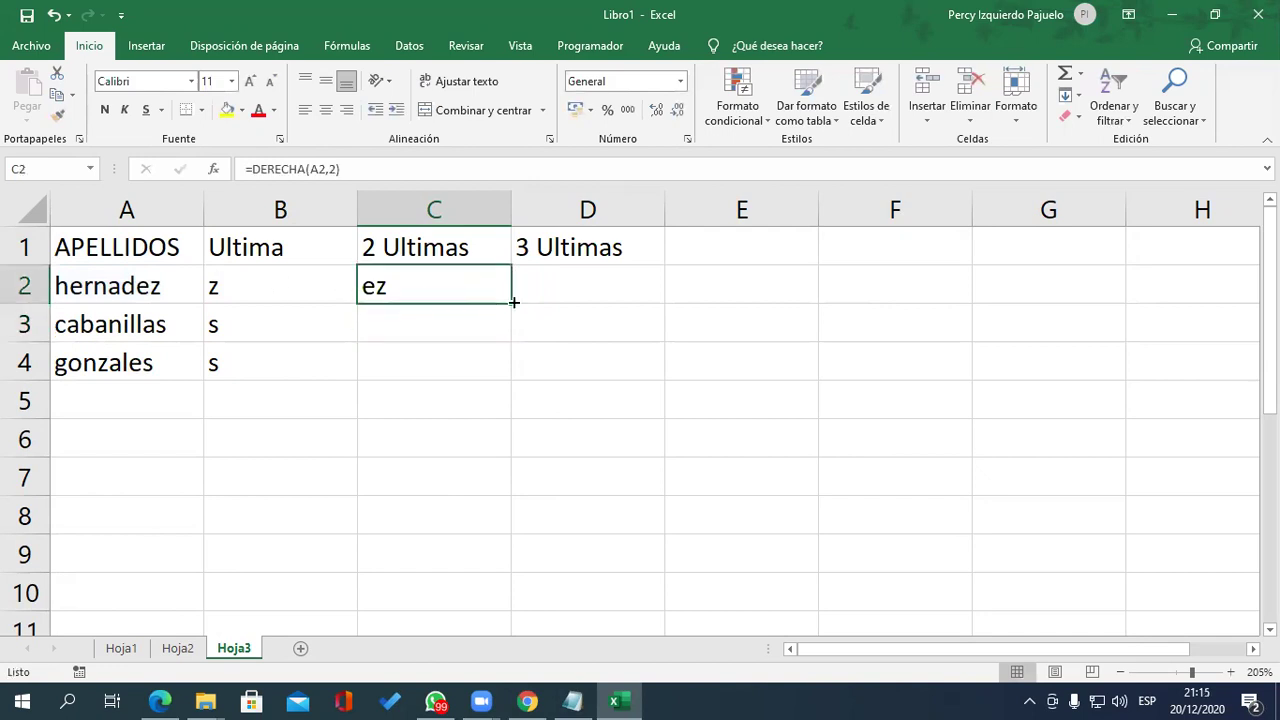
left_click_drag(513, 302, 513, 378)
- Enter =DERECHA(A2,3) in D2 and fill it down to D4 for the last three letters
left_click(580, 292)
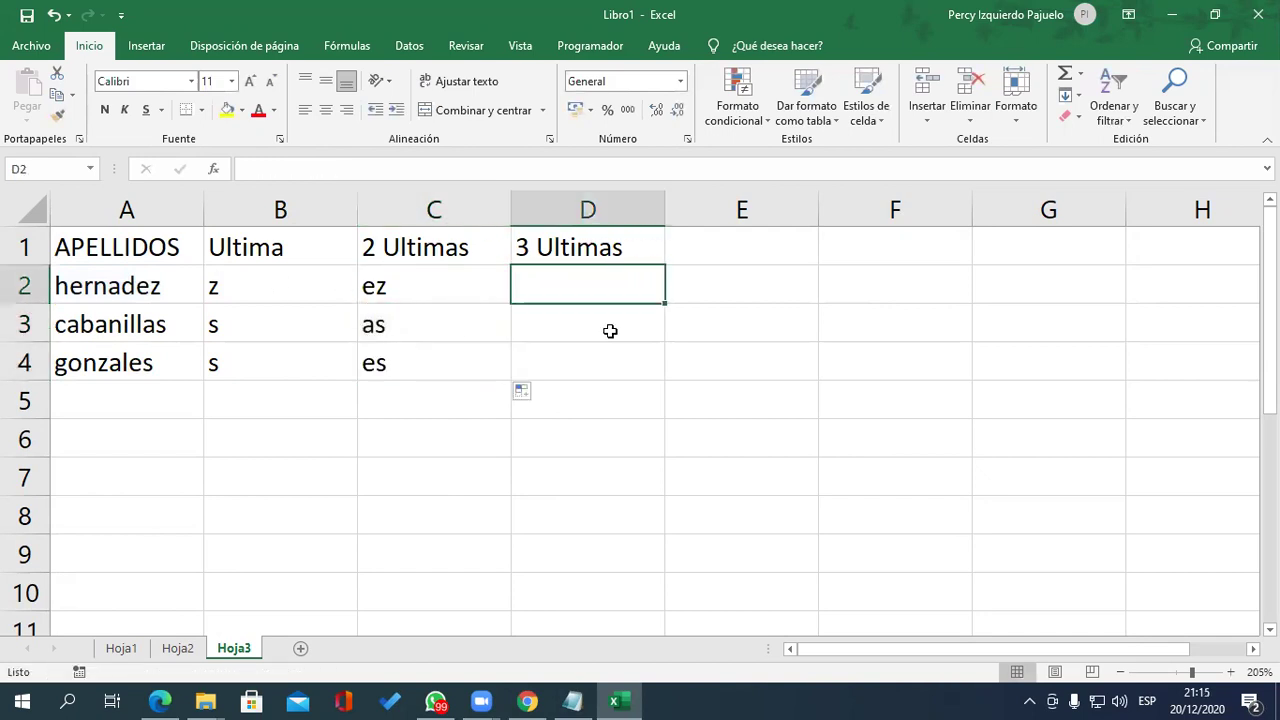
type("=dere")
key("Tab")
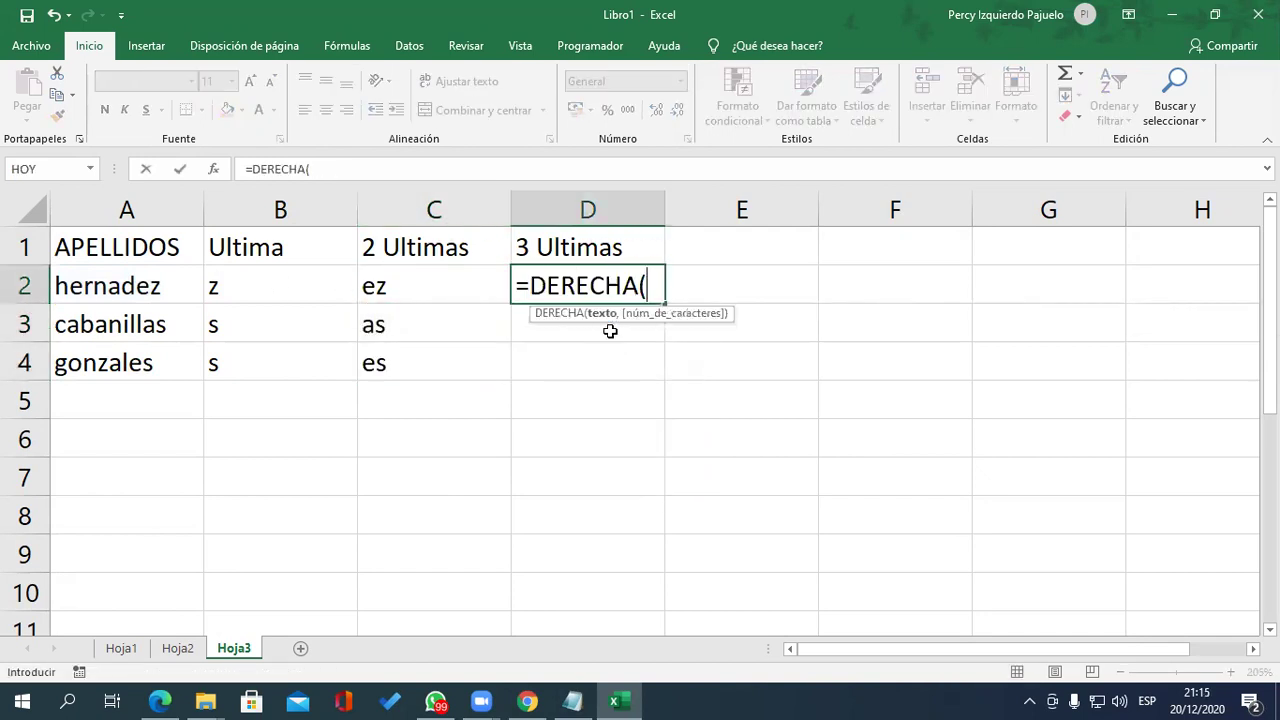
left_click(175, 299)
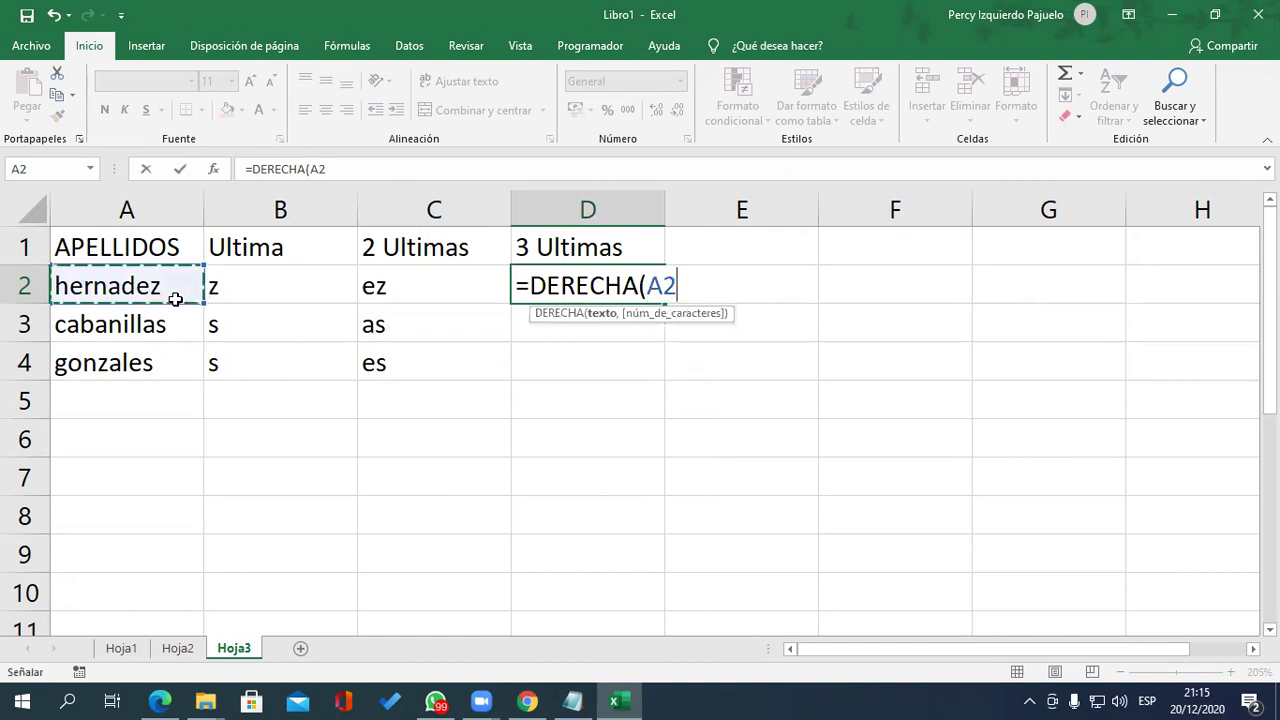
type(",3)")
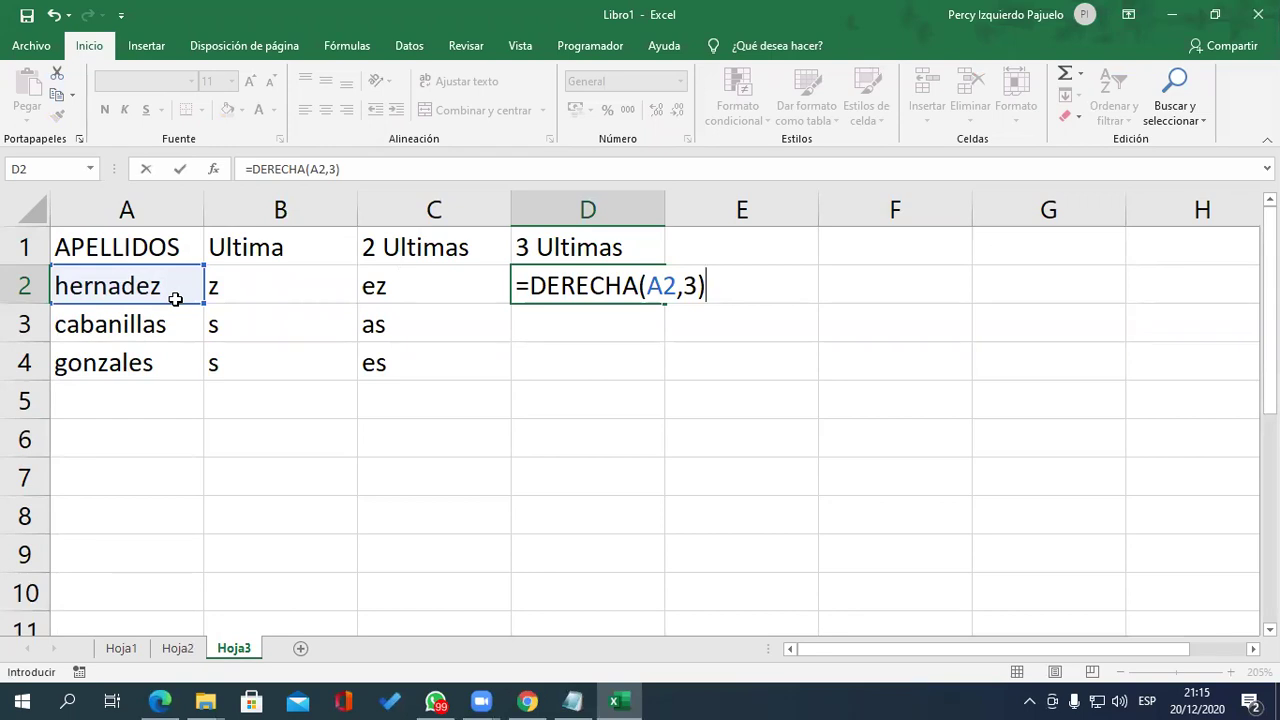
key("Return")
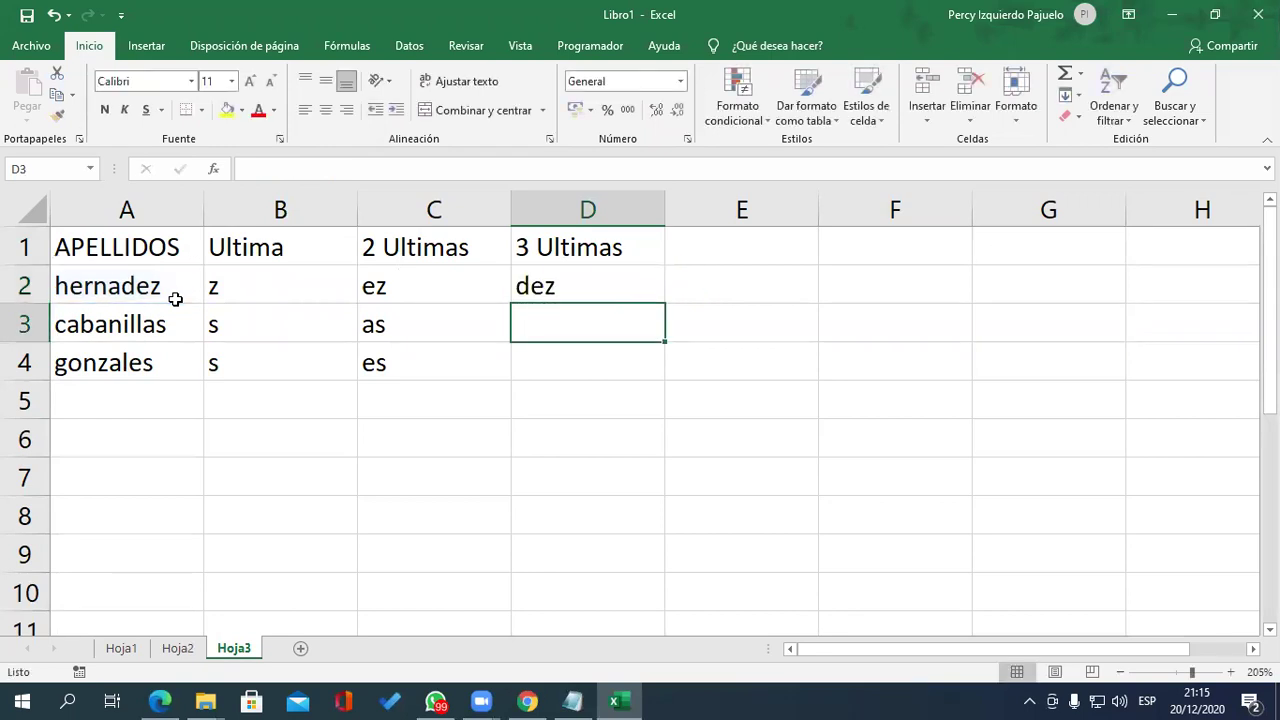
left_click(560, 285)
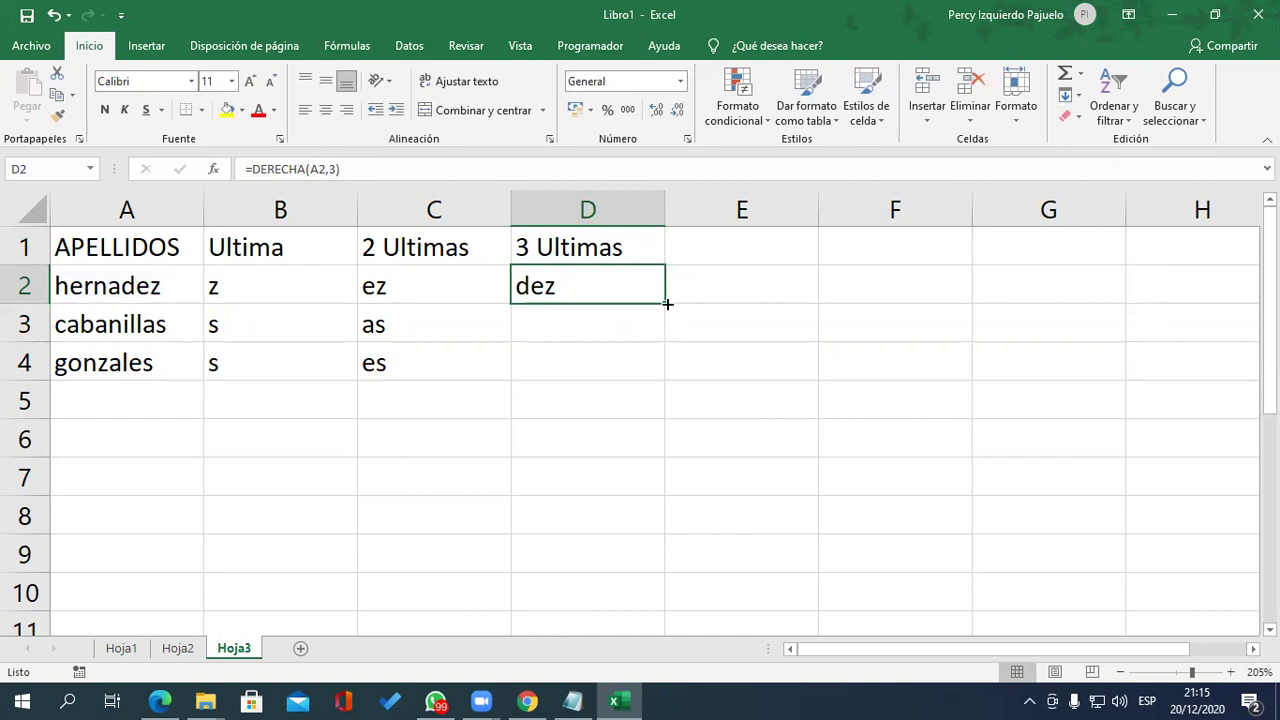
left_click_drag(667, 303, 666, 380)
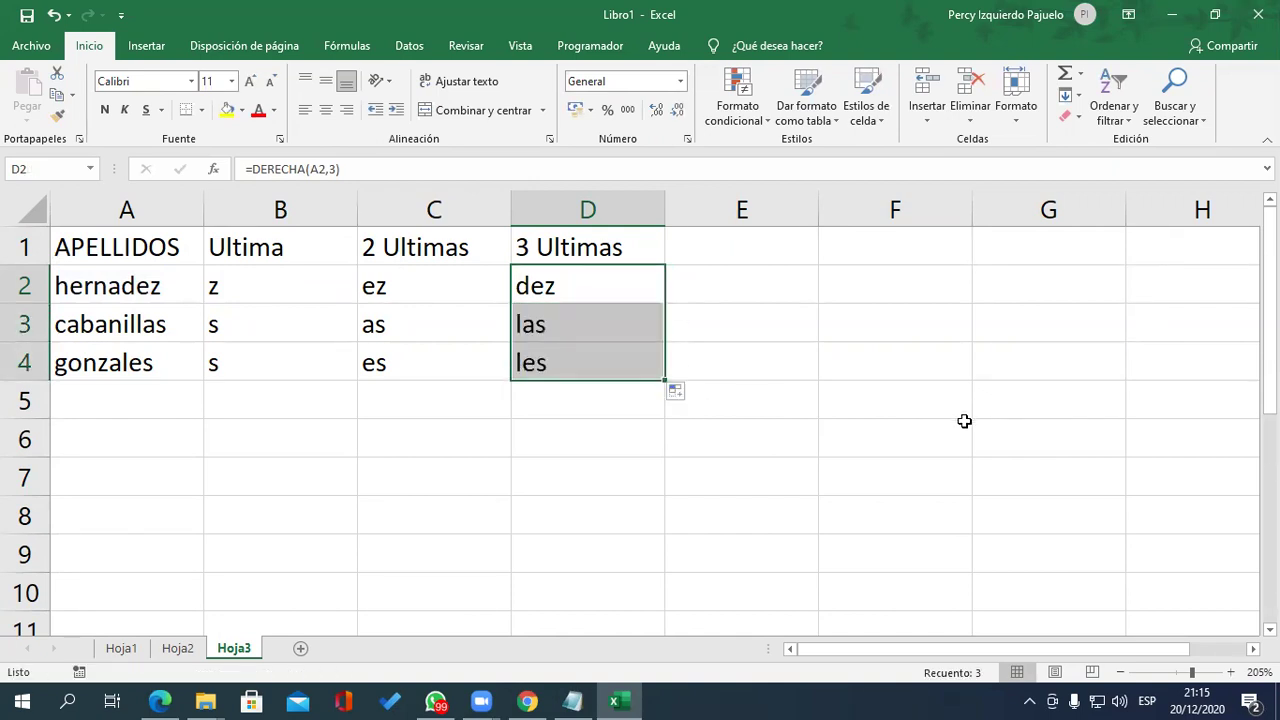
left_click(745, 272)
left_click(755, 248)
left_click(775, 282)
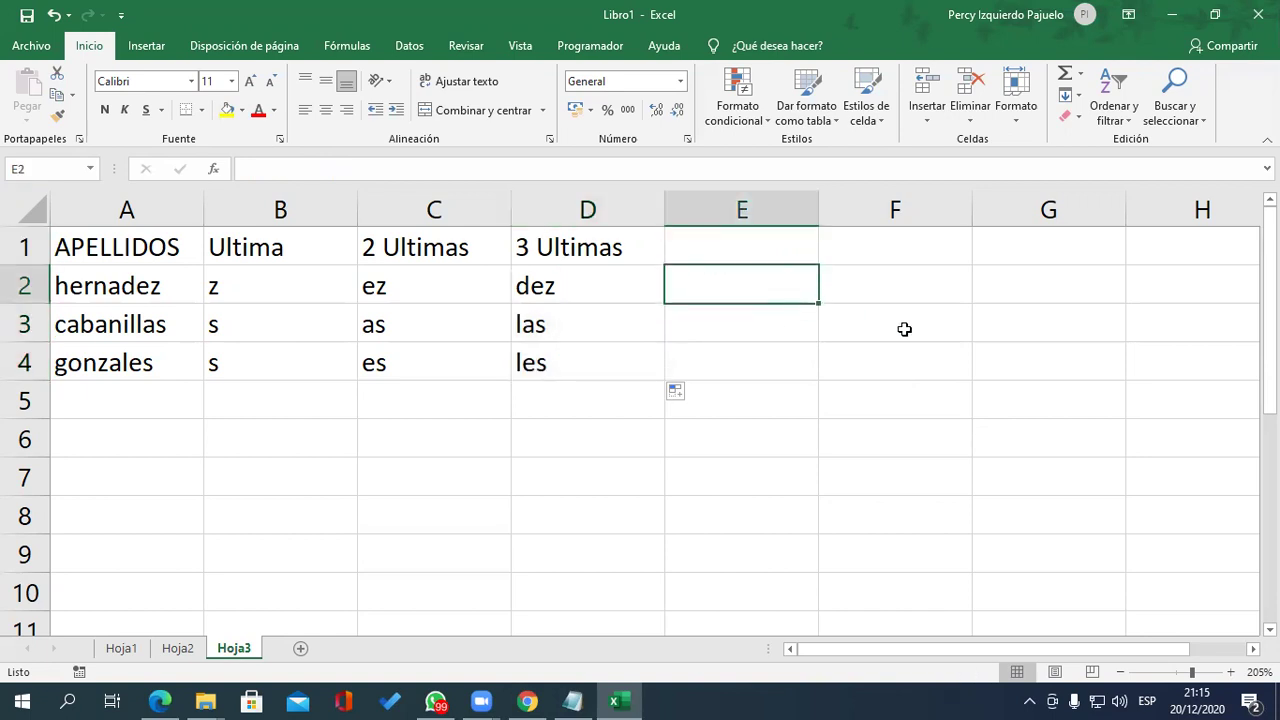
- Enter =MAYUSC(DERECHA(A2,3)) in E2 and fill it down to E4, showing DEZ, LAS, LES
left_click(754, 247)
left_click(754, 282)
type("=")
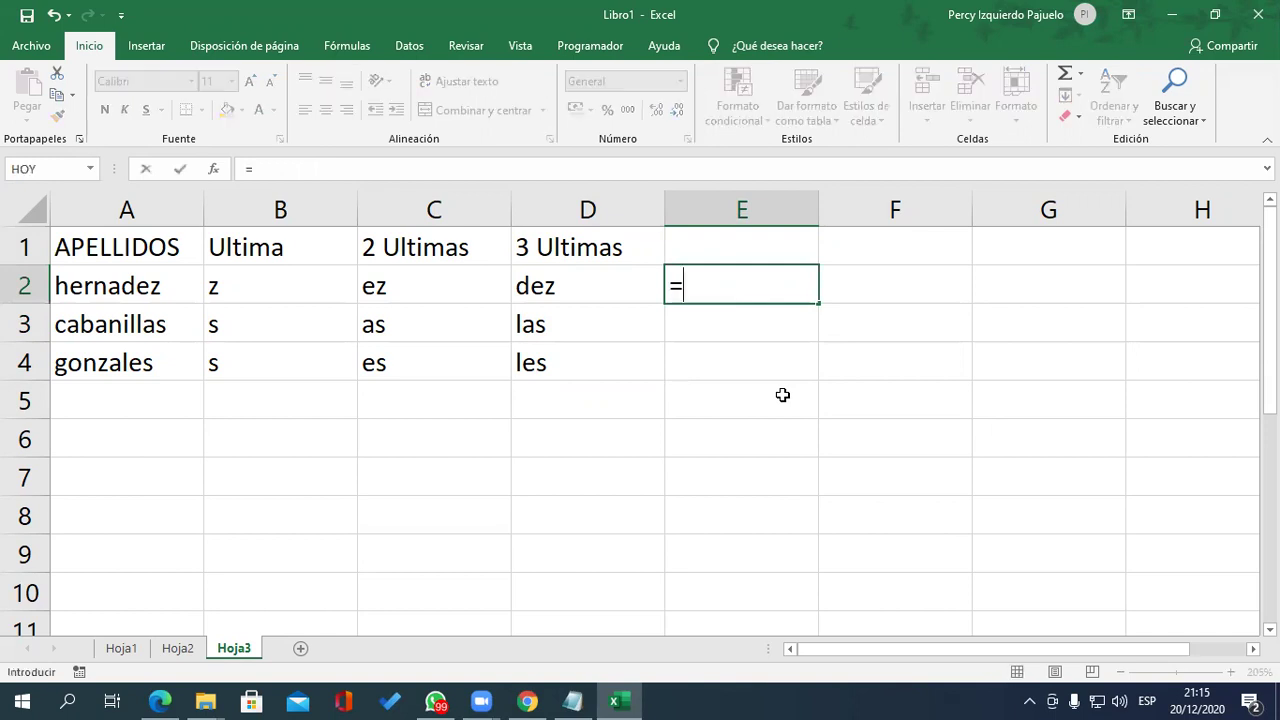
type("mayus")
key("Tab")
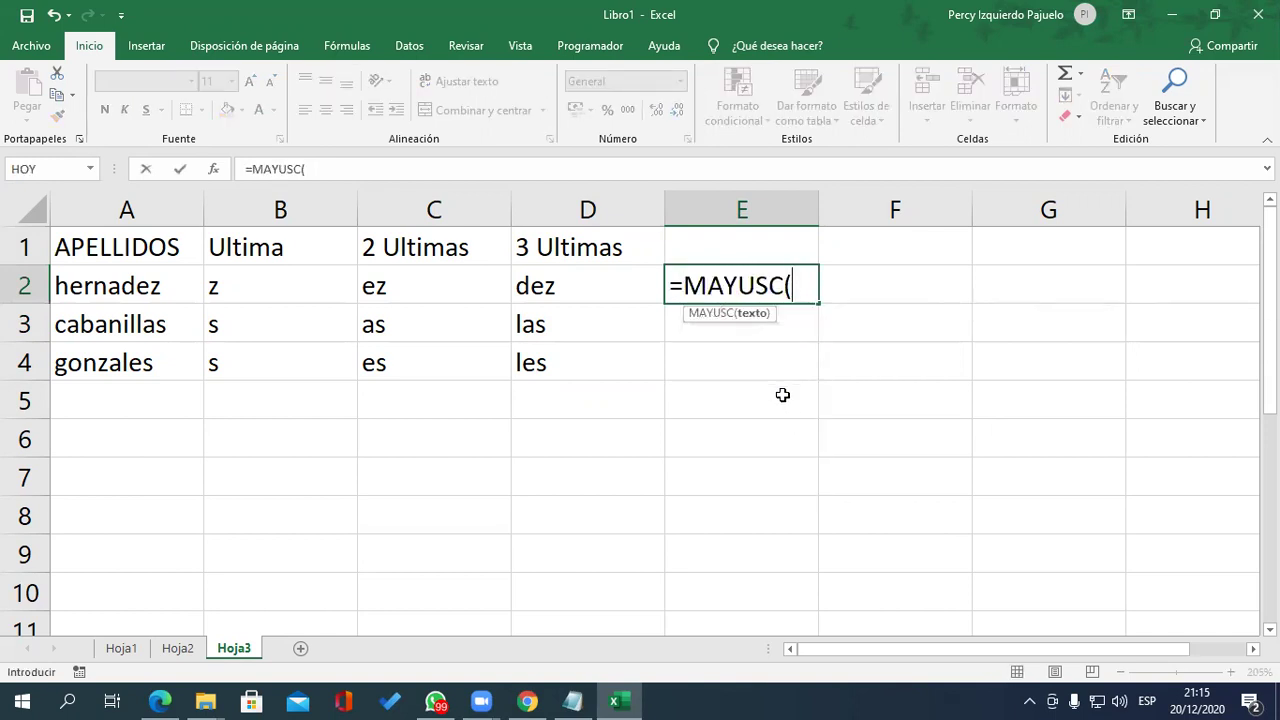
type("dere")
key("Tab")
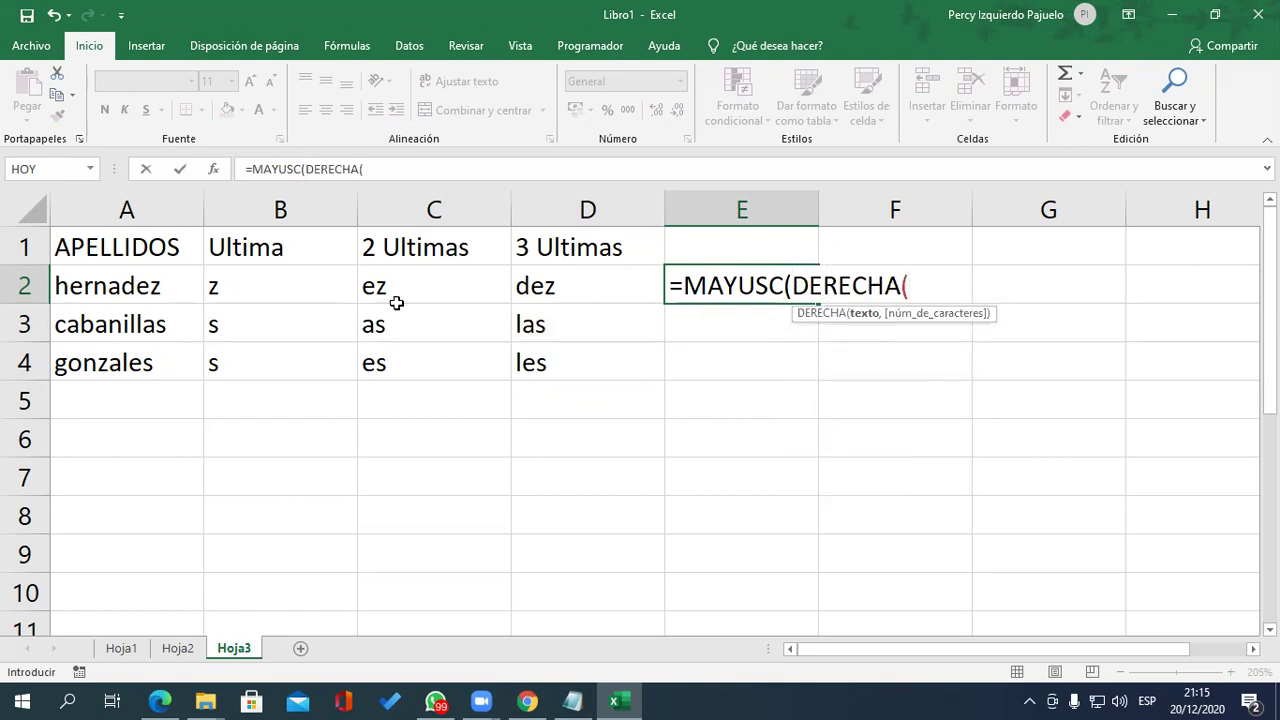
left_click(141, 289)
type(",3))")
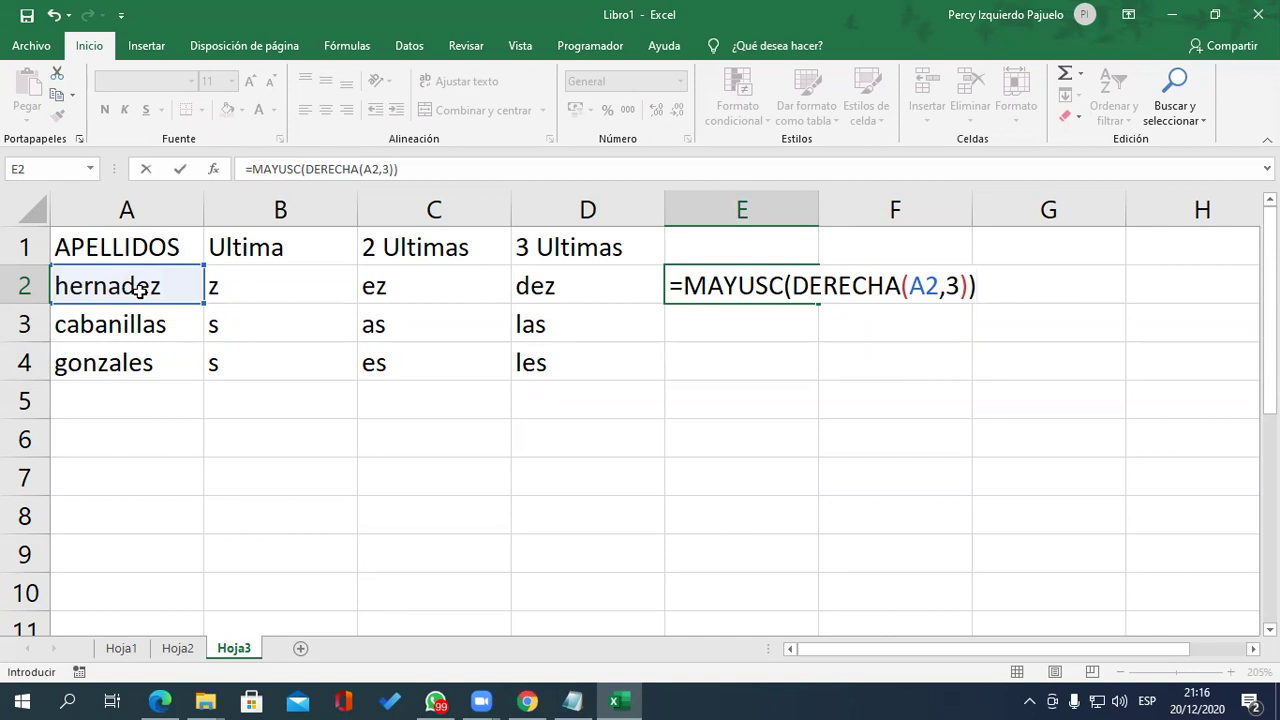
key("Return")
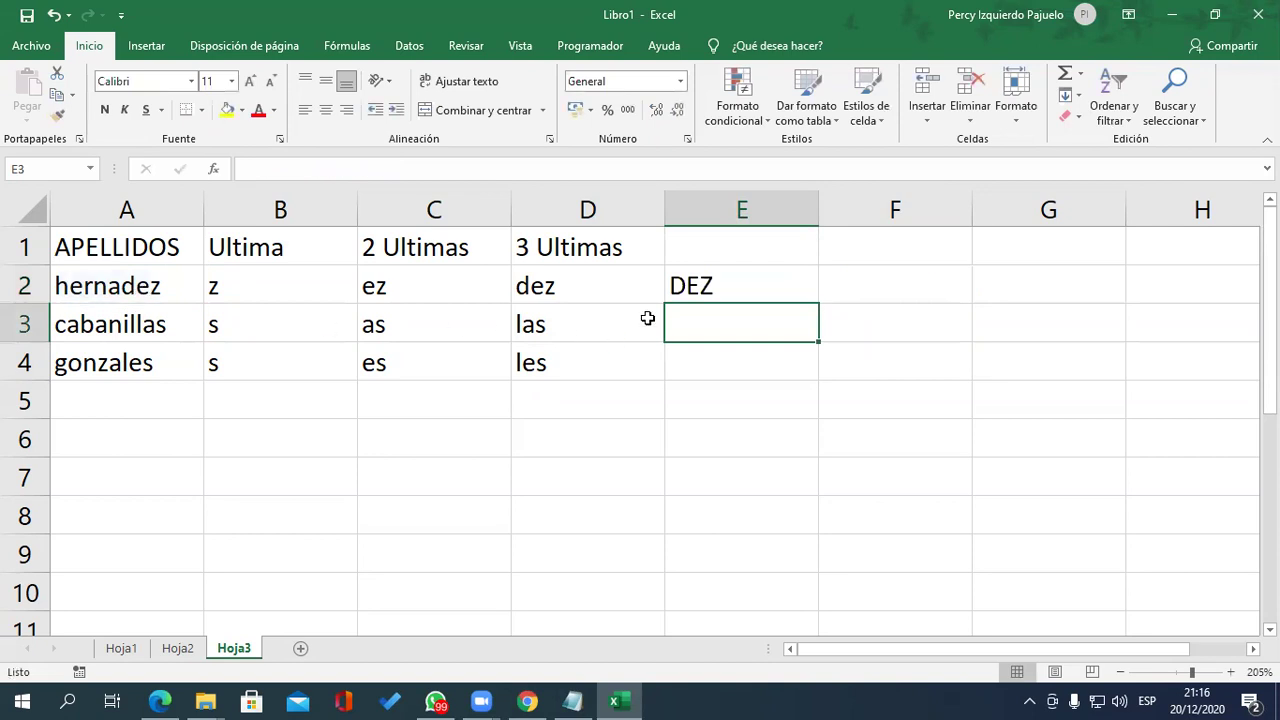
left_click(750, 298)
left_click_drag(817, 305, 811, 374)
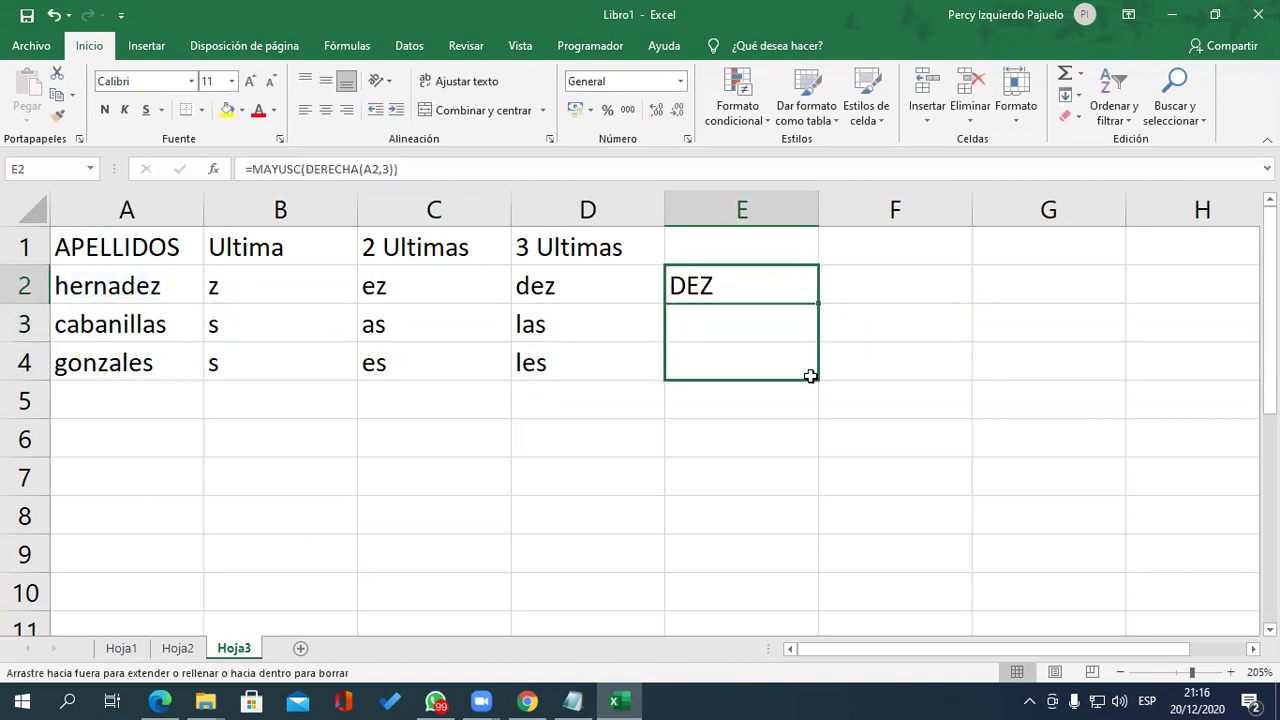
- Recheck the E2 formula without changes, then select the surname list A1:A4
left_click(1108, 402)
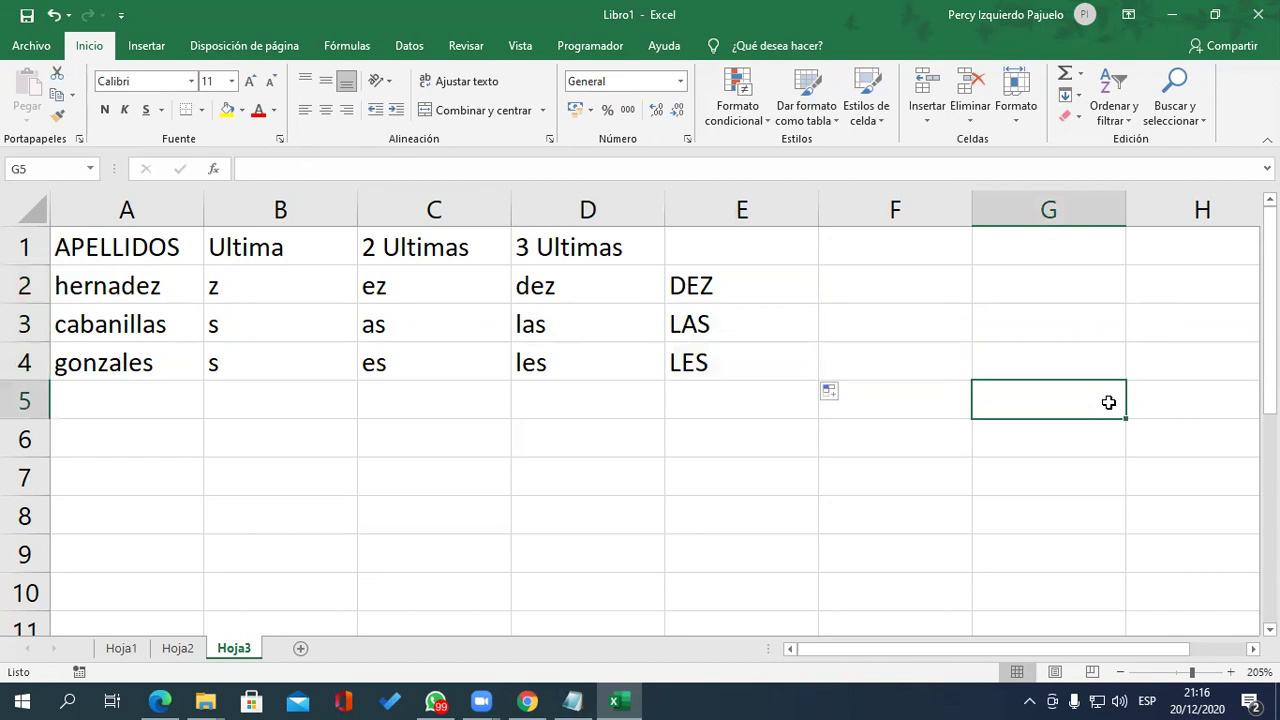
double_click(766, 280)
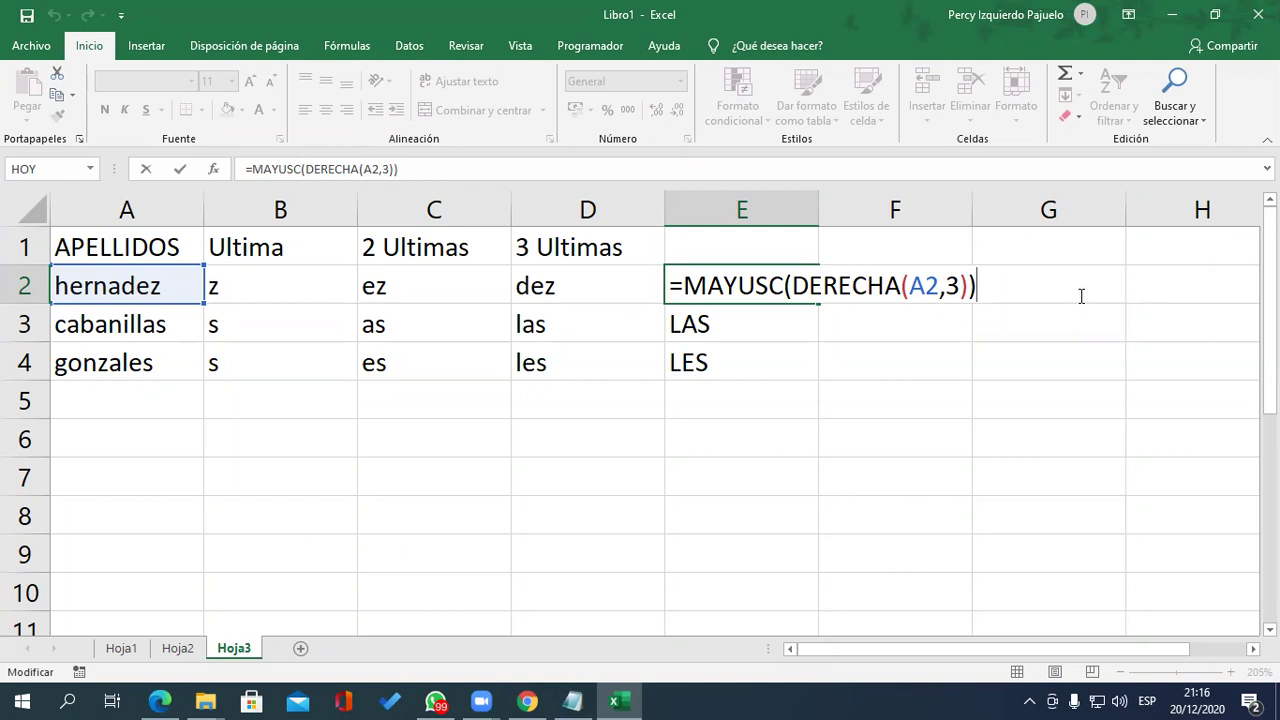
key("Return")
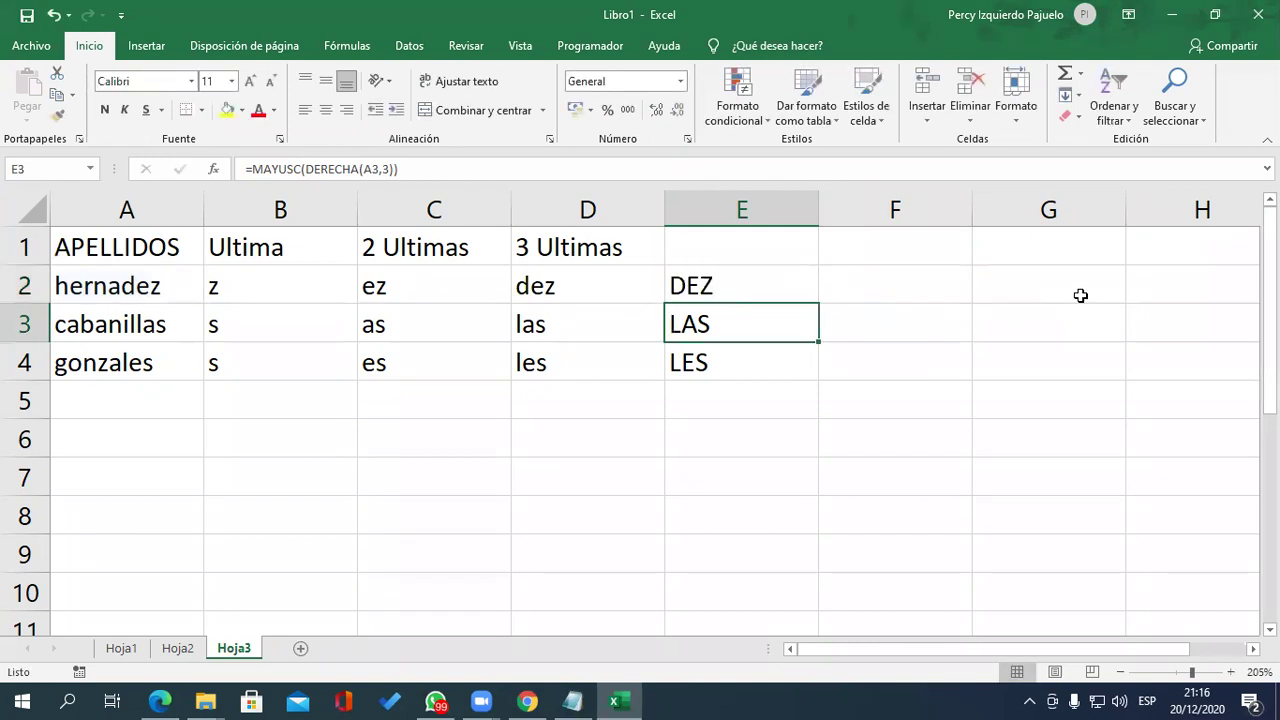
left_click_drag(140, 252, 130, 370)
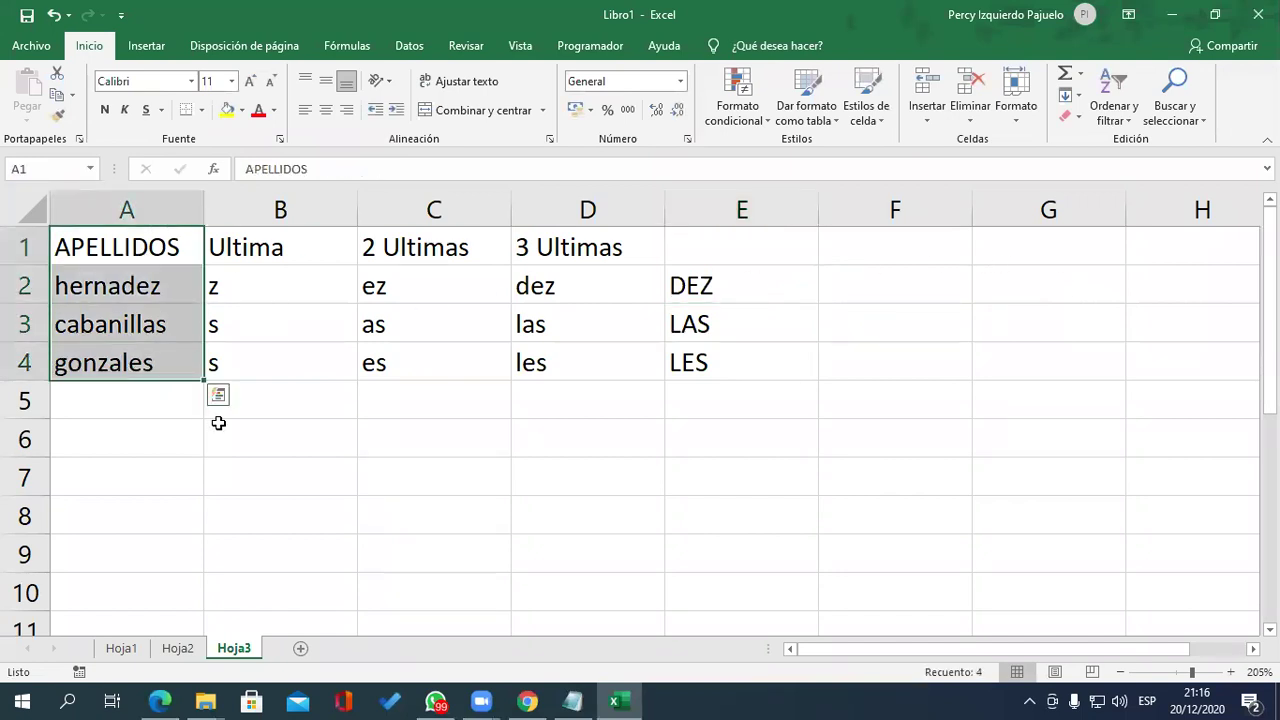
- Copy the surname list into a new sheet, Hoja4
key("ctrl+c")
left_click(301, 648)
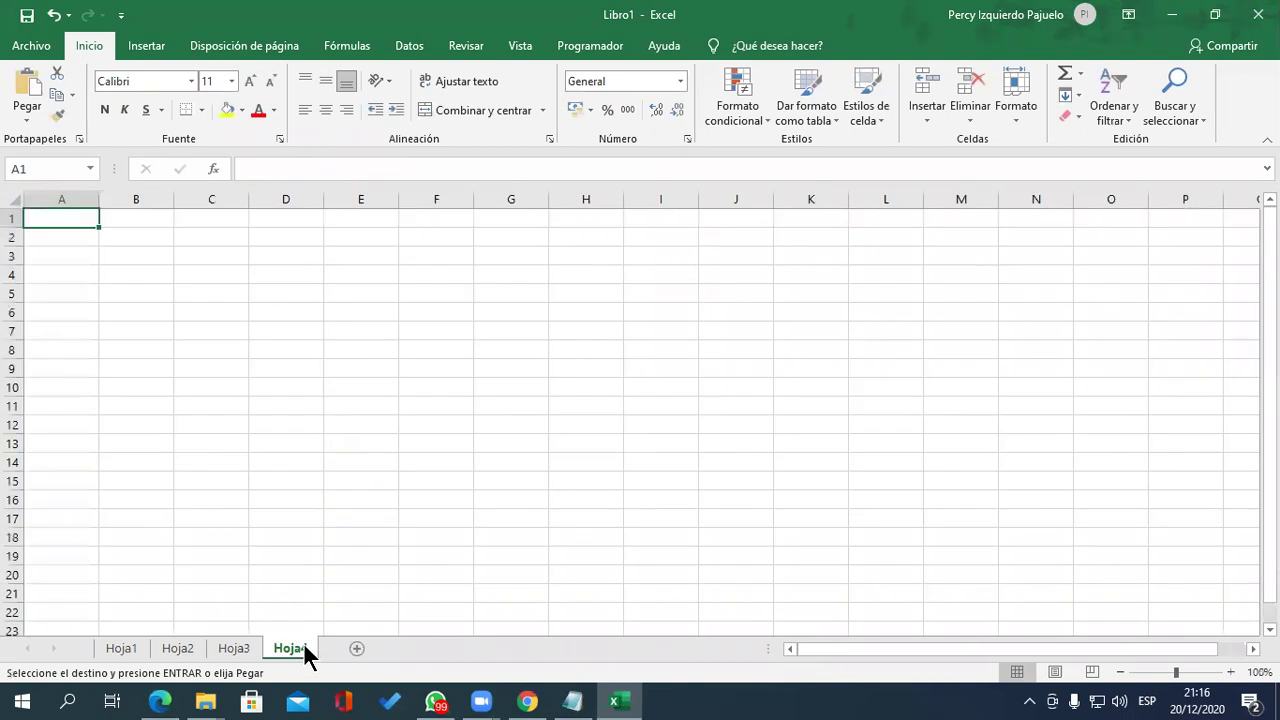
scroll(65, 308, "up", 6, "ctrl")
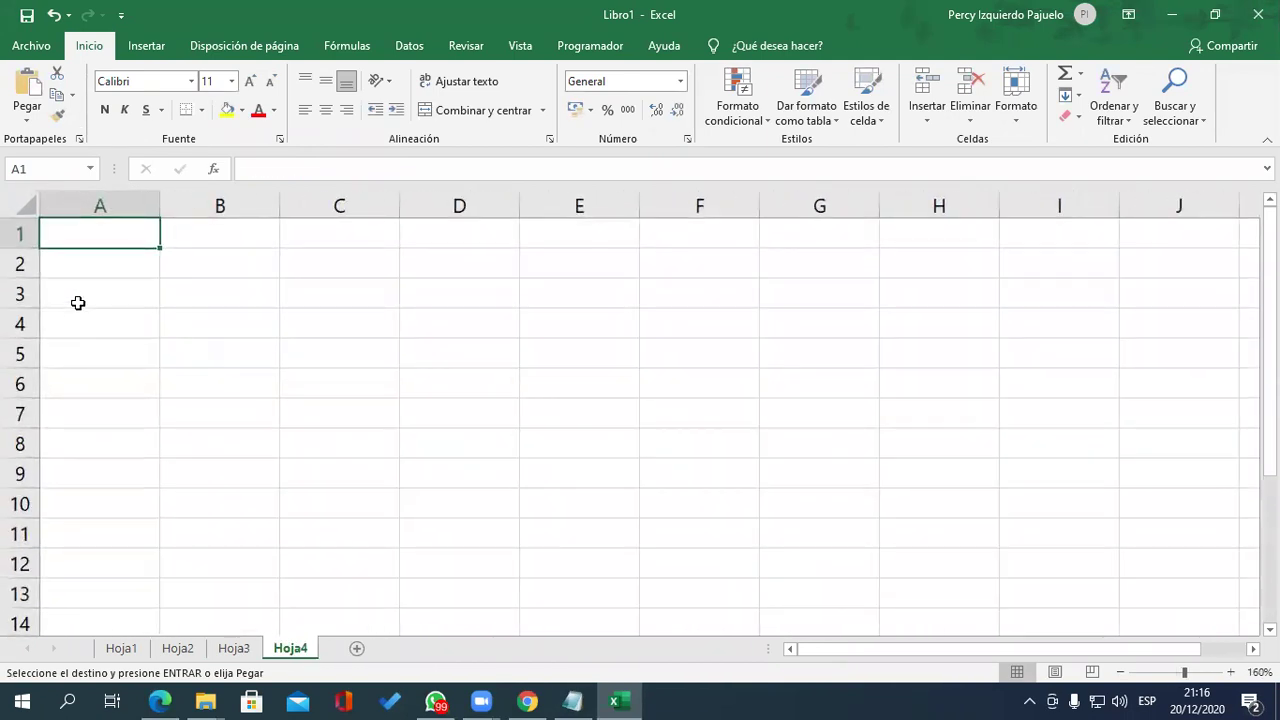
key("ctrl+v")
left_click(200, 256)
scroll(74, 233, "up", 3, "ctrl")
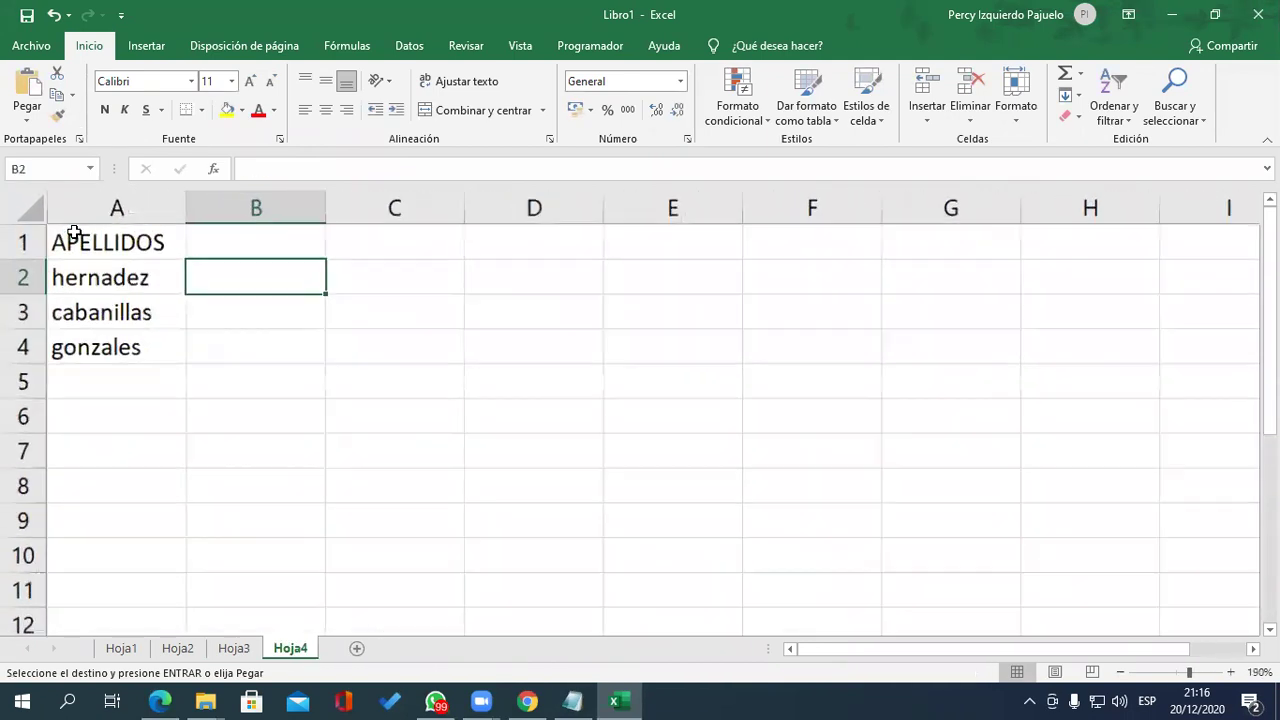
scroll(74, 233, "up", 3, "ctrl")
- Type the headings '2 lestra' and '3 lestra' in B1 and C1
left_click(286, 260)
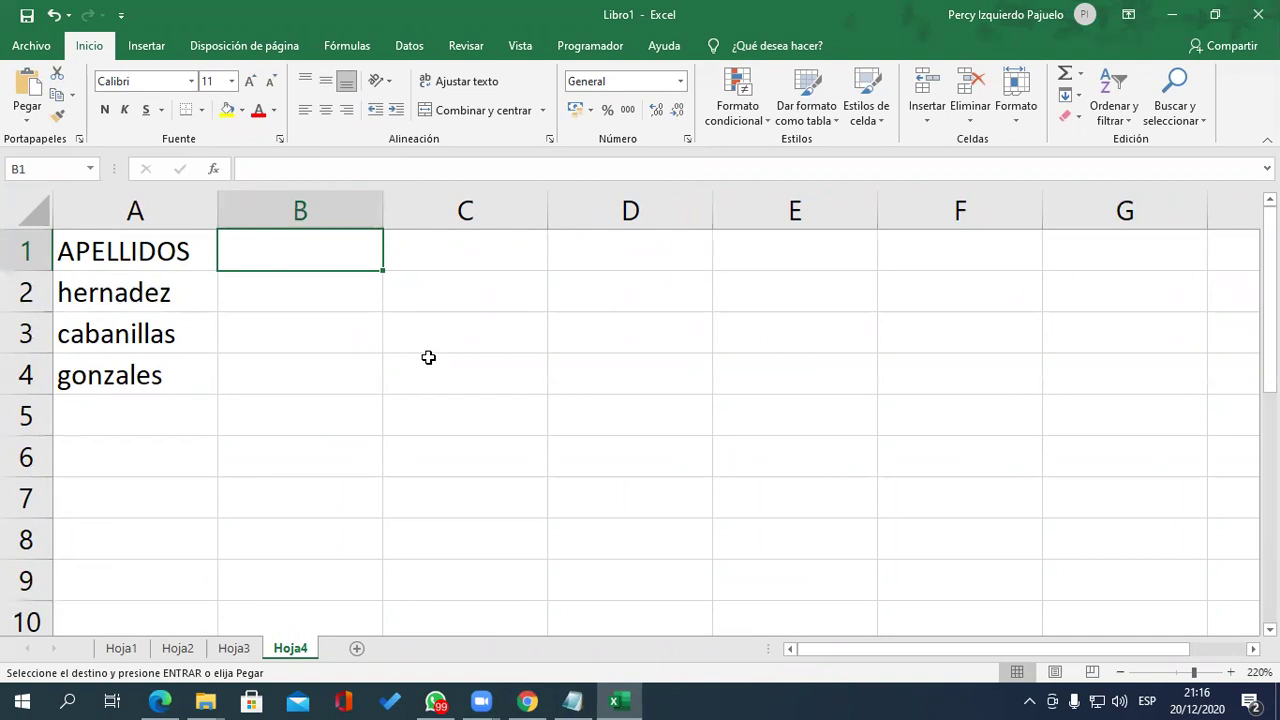
type("2 lestra")
key("Tab")
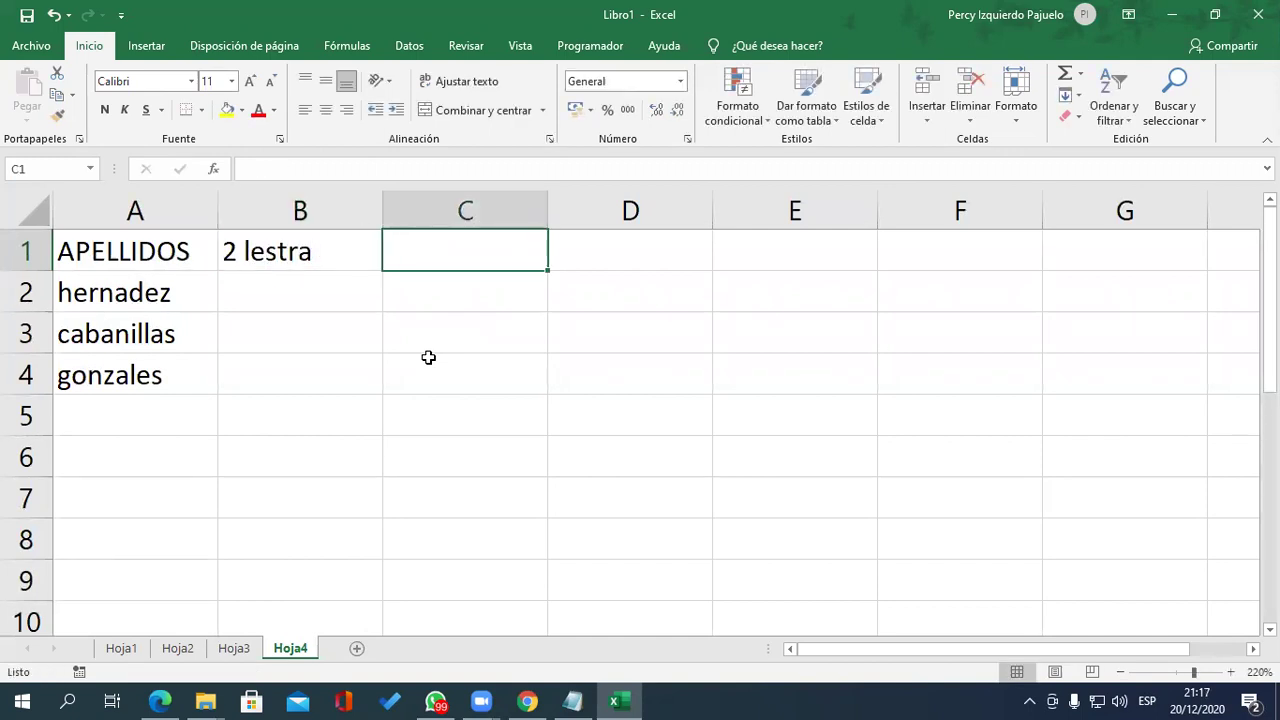
type("3 lestra")
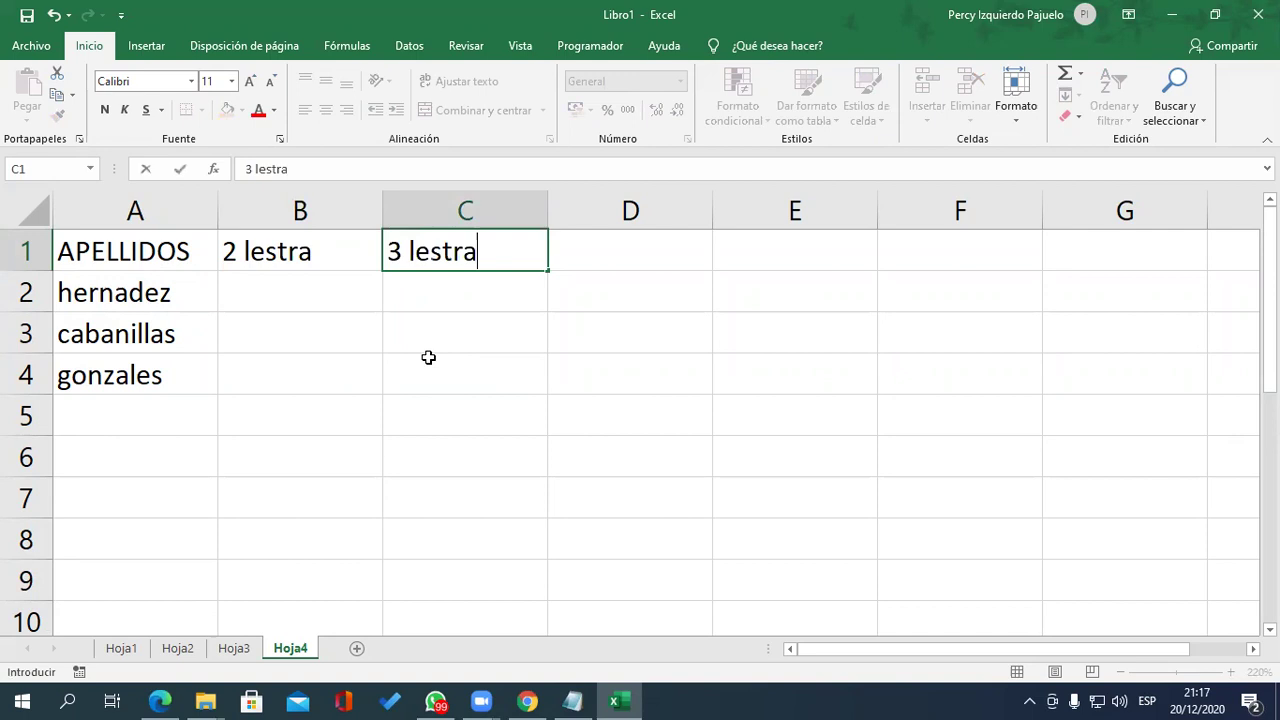
key("Tab")
- Fix the typos so B1 and C1 read '2 letra' and '3 letra'
key("Left")
key("Left")
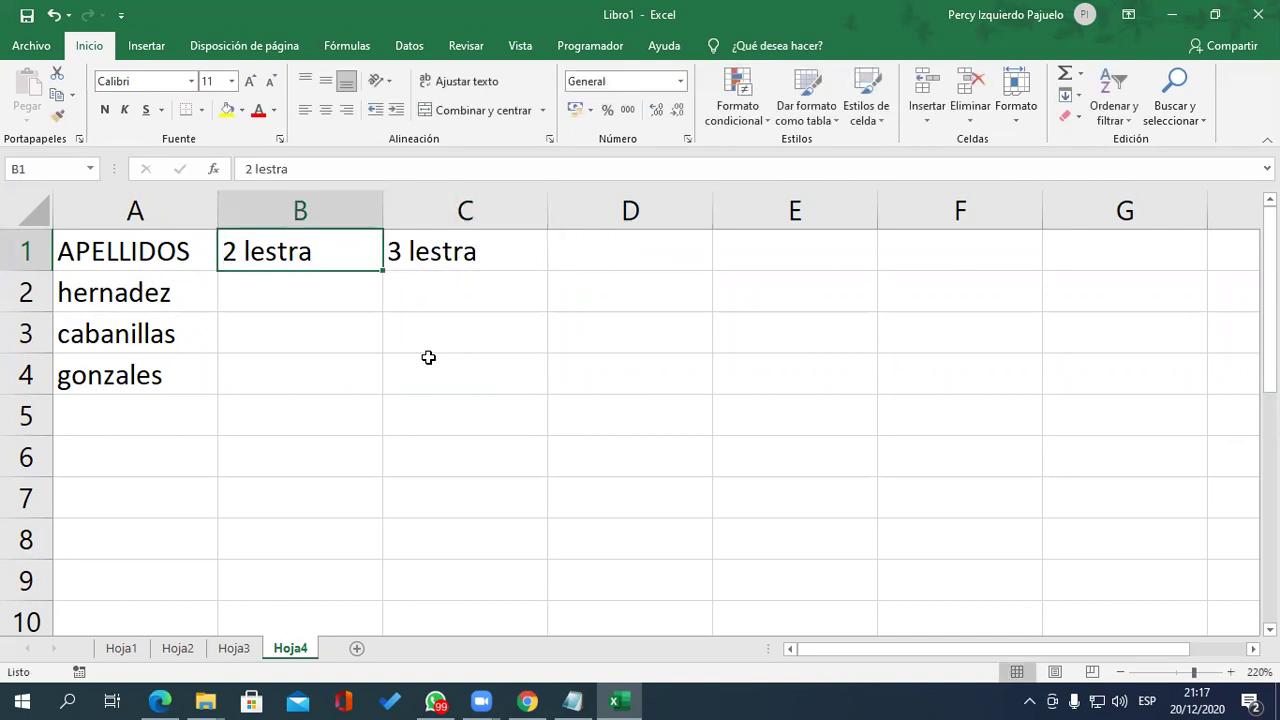
key("F2")
key("Left")
key("Left")
key("Left")
key("BackSpace")
key("Return")
key("Up")
key("Right")
key("F2")
key("Left")
key("Left")
key("Left")
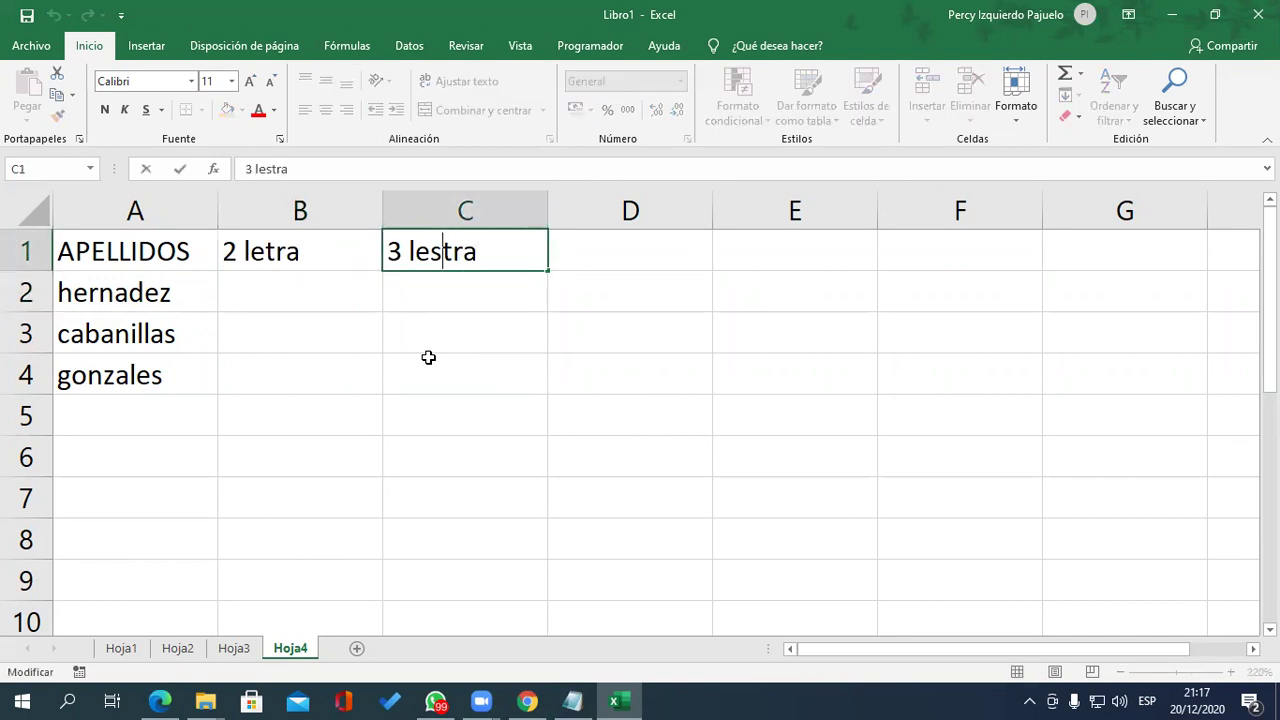
key("BackSpace")
key("Return")
key("Right")
key("Up")
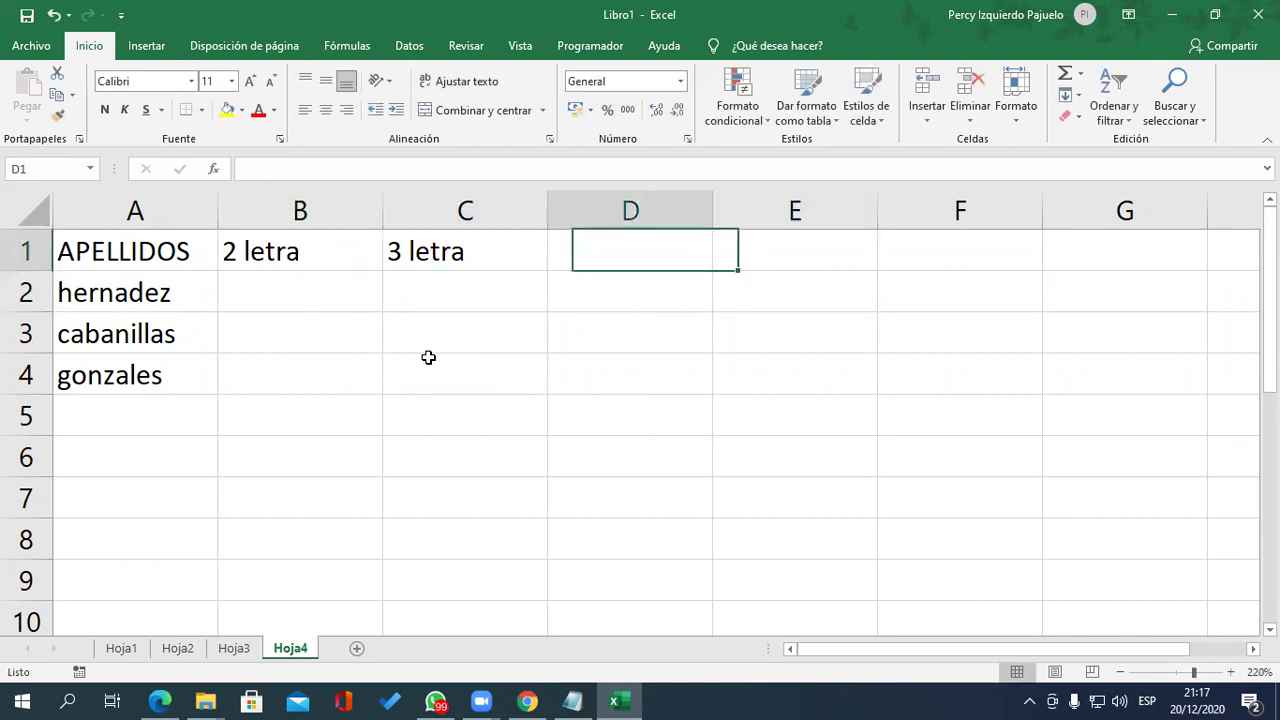
- Type the headings '2 y letra' in D1 and '4 lestra' in E1
type("2 y les")
key("BackSpace")
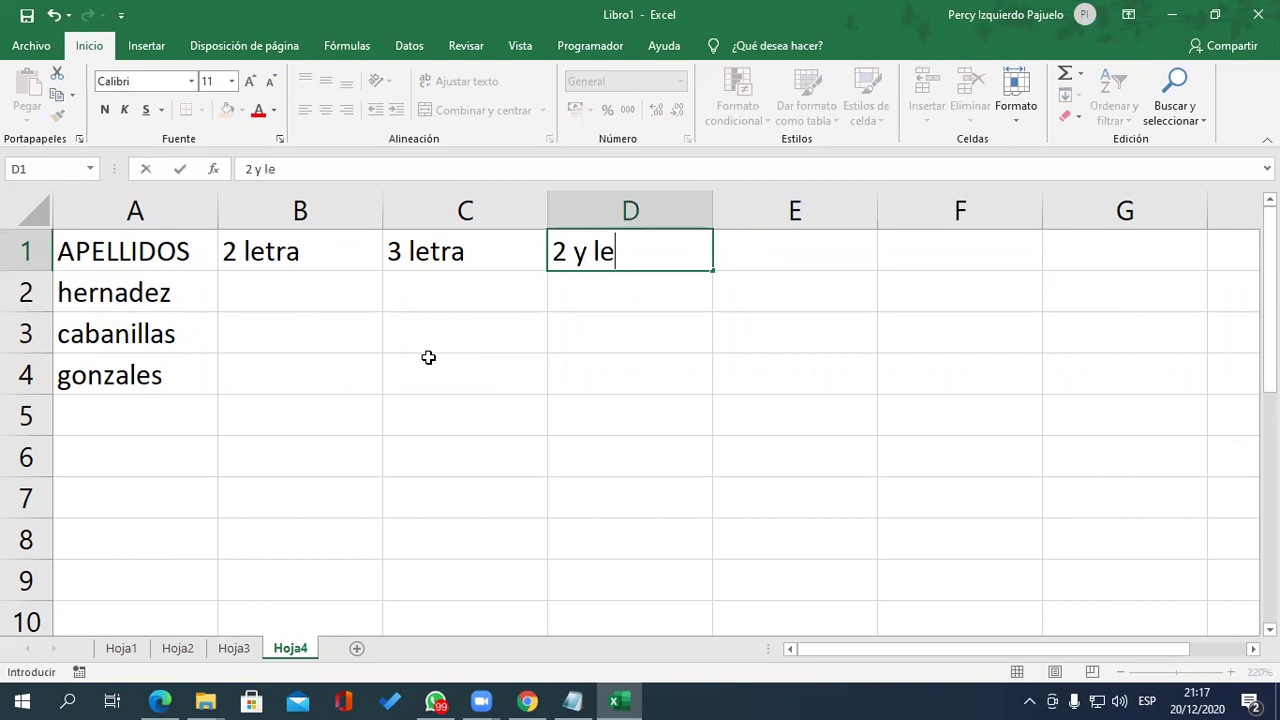
type("tra")
key("Tab")
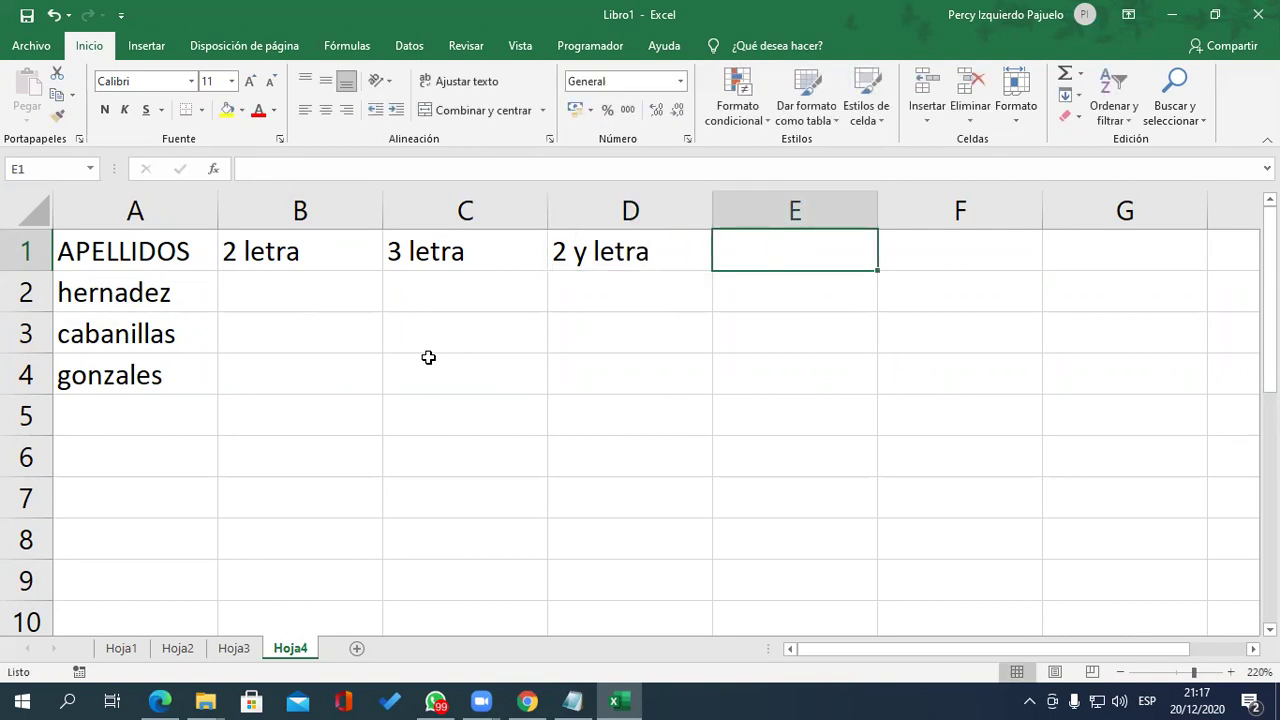
type("4 n")
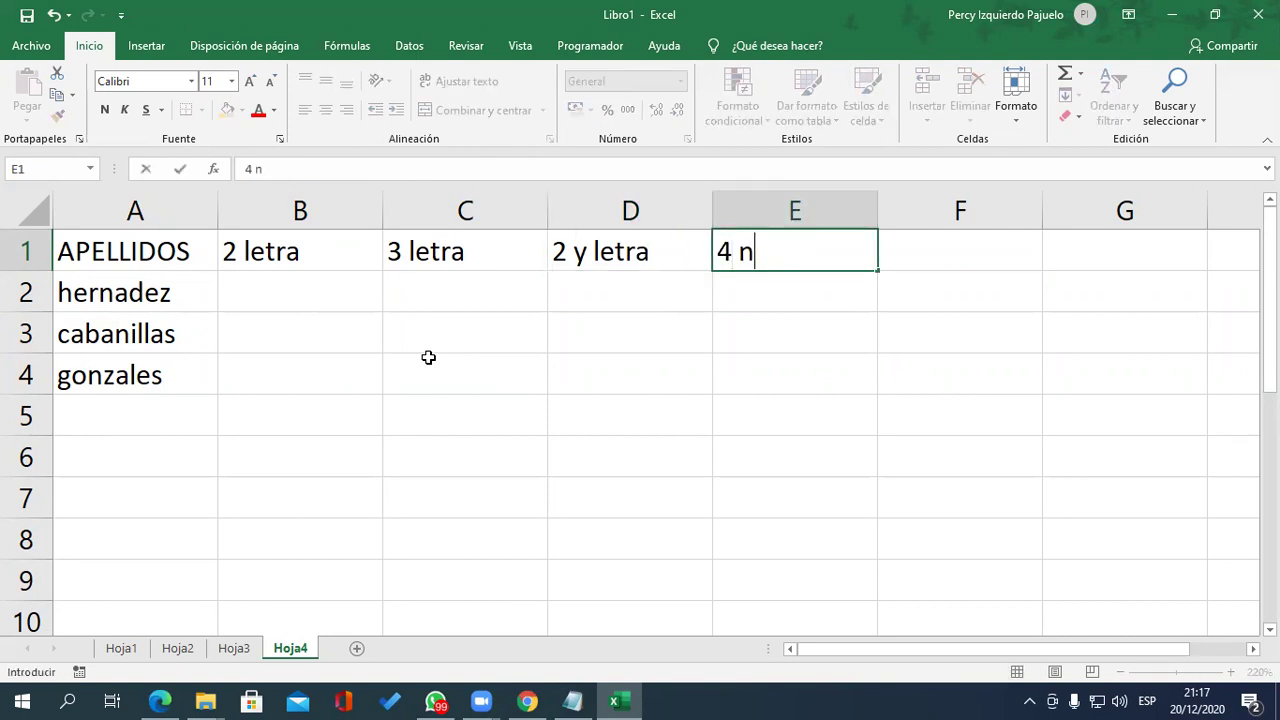
key("BackSpace")
type("lestra")
key("Return")
- Type the headings '2,3 y 4 lestra' in F1 and '5 lestra' in G1
key("Up")
key("Right")
key("Right")
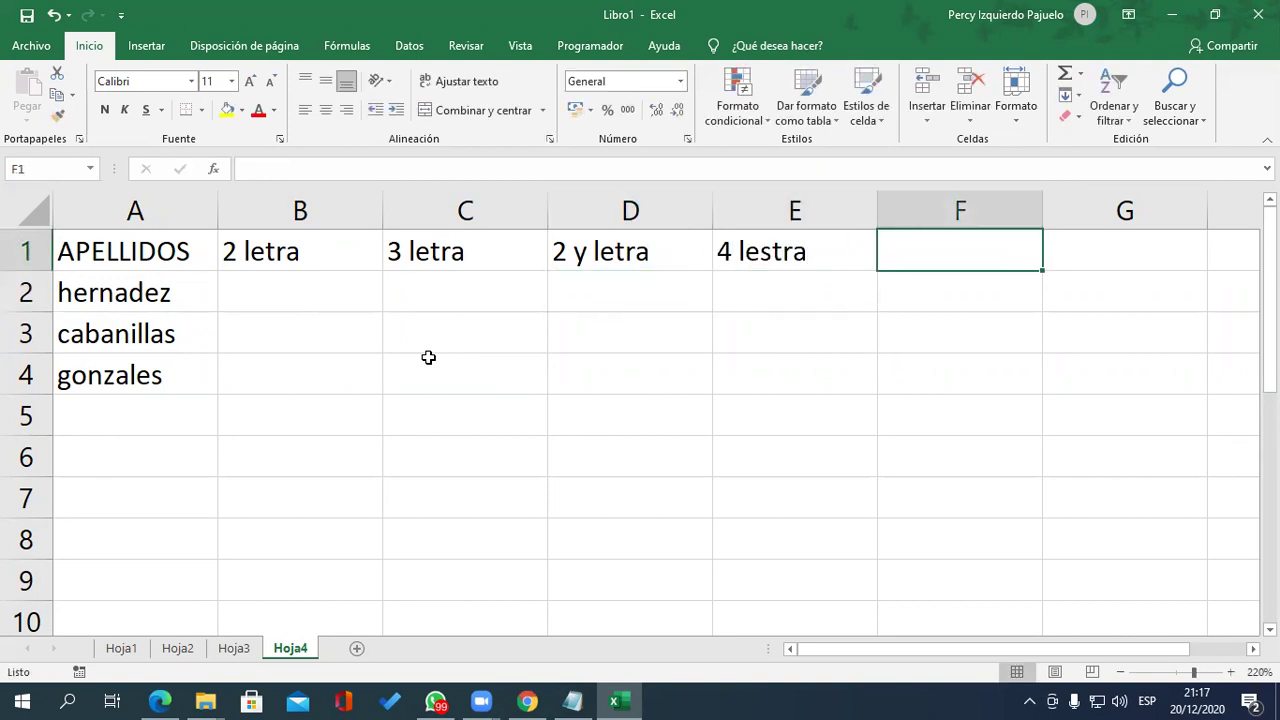
type("2,")
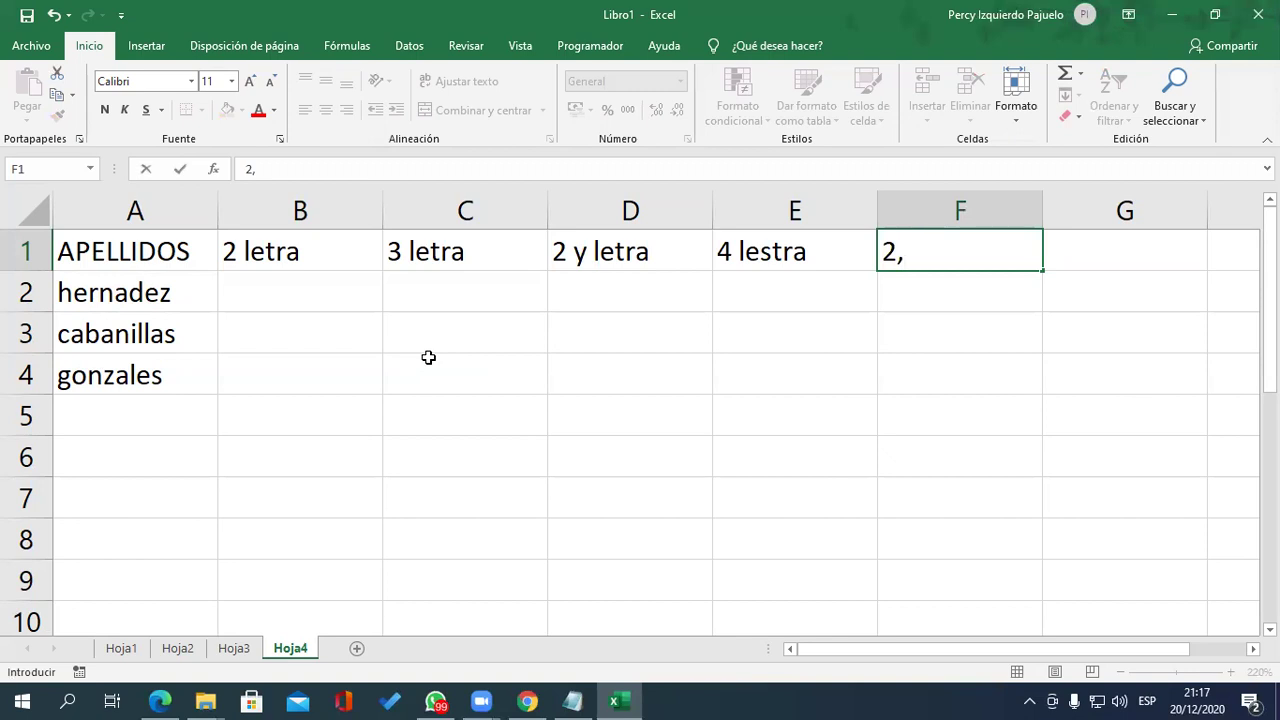
type("3 y 4 lestra")
key("Tab")
type("5 lestra")
key("Return")
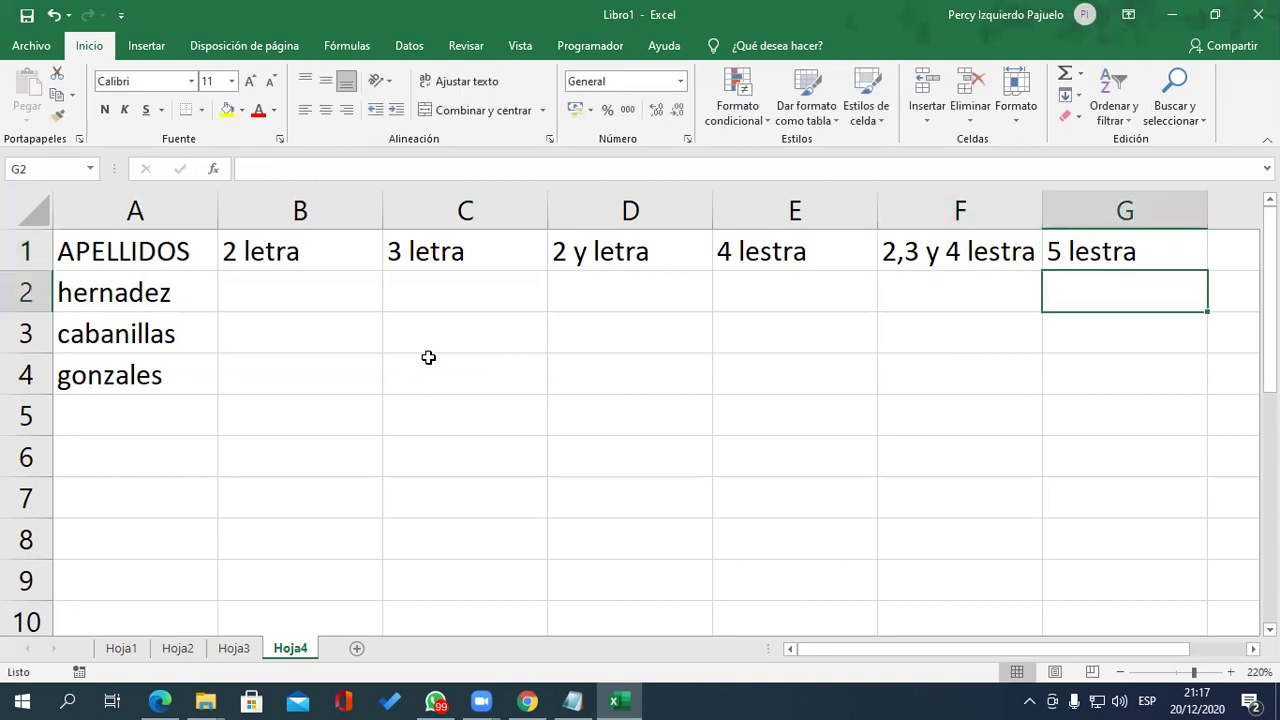
- Correct F1 to '2,3 y 4 letra' and D1 to '2 y 3 letra'
double_click(990, 255)
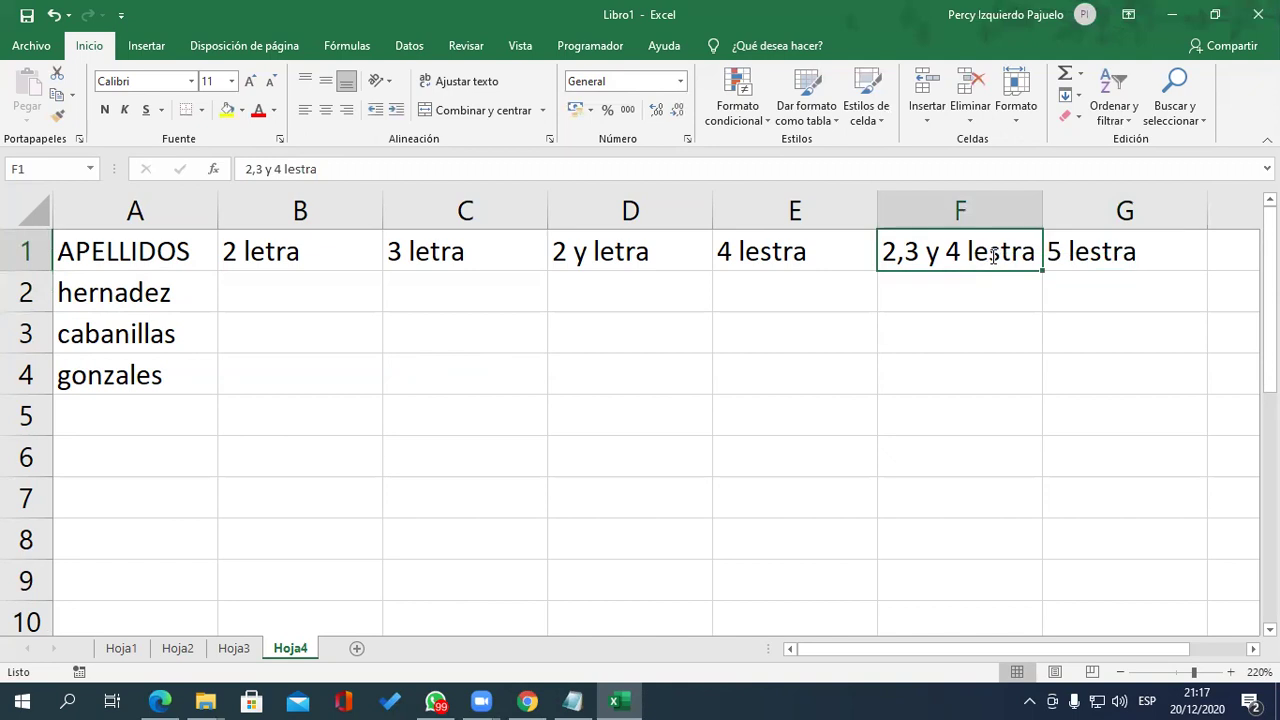
key("Delete")
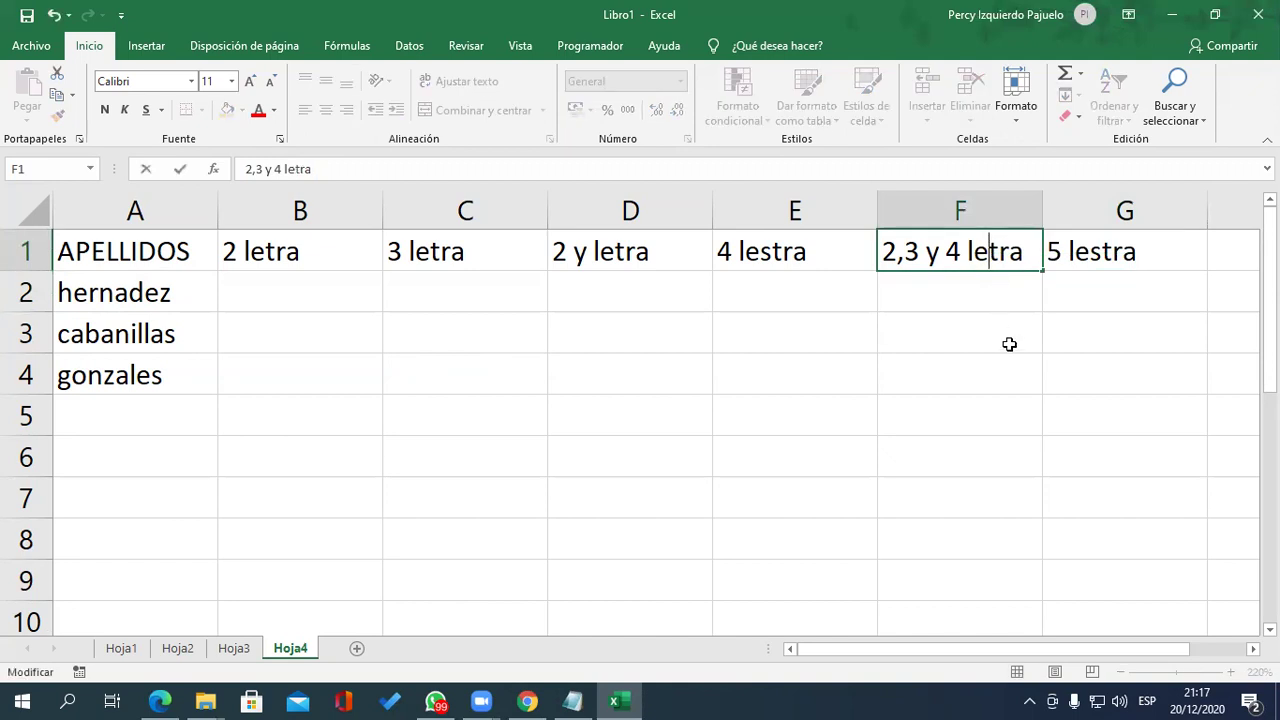
left_click(767, 325)
left_click(305, 262)
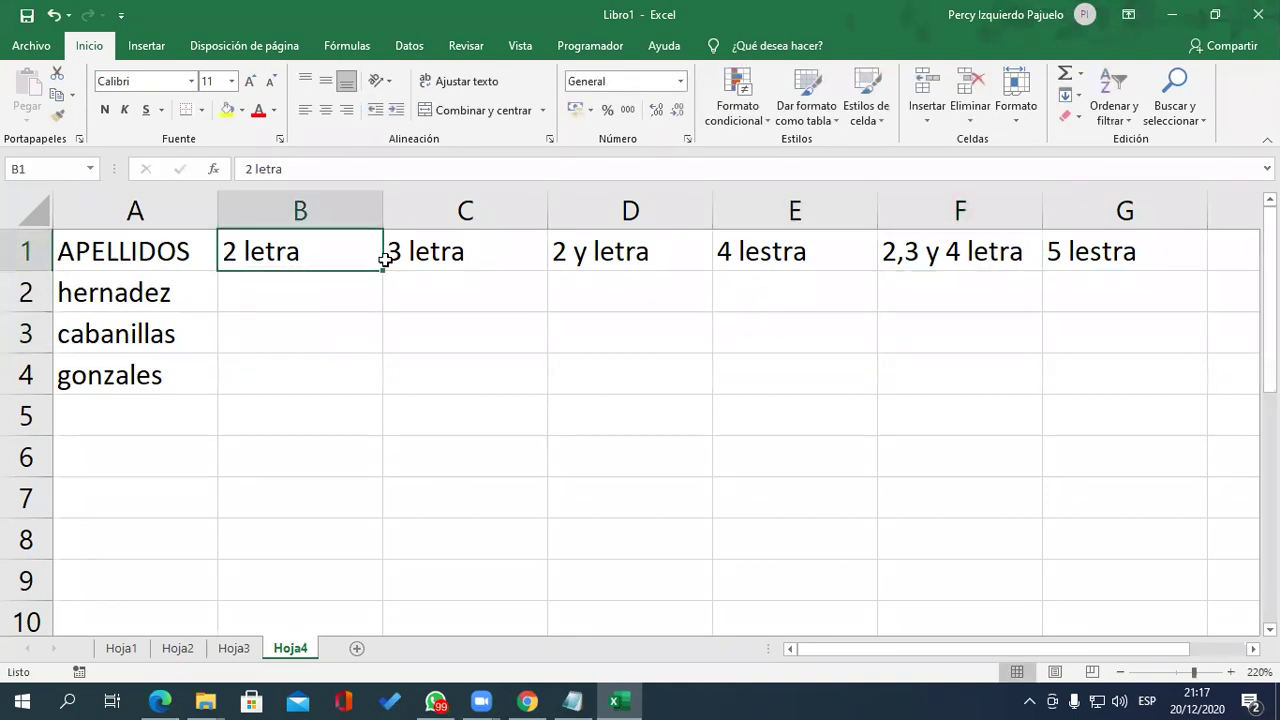
left_click(445, 260)
left_click(598, 255)
double_click(586, 252)
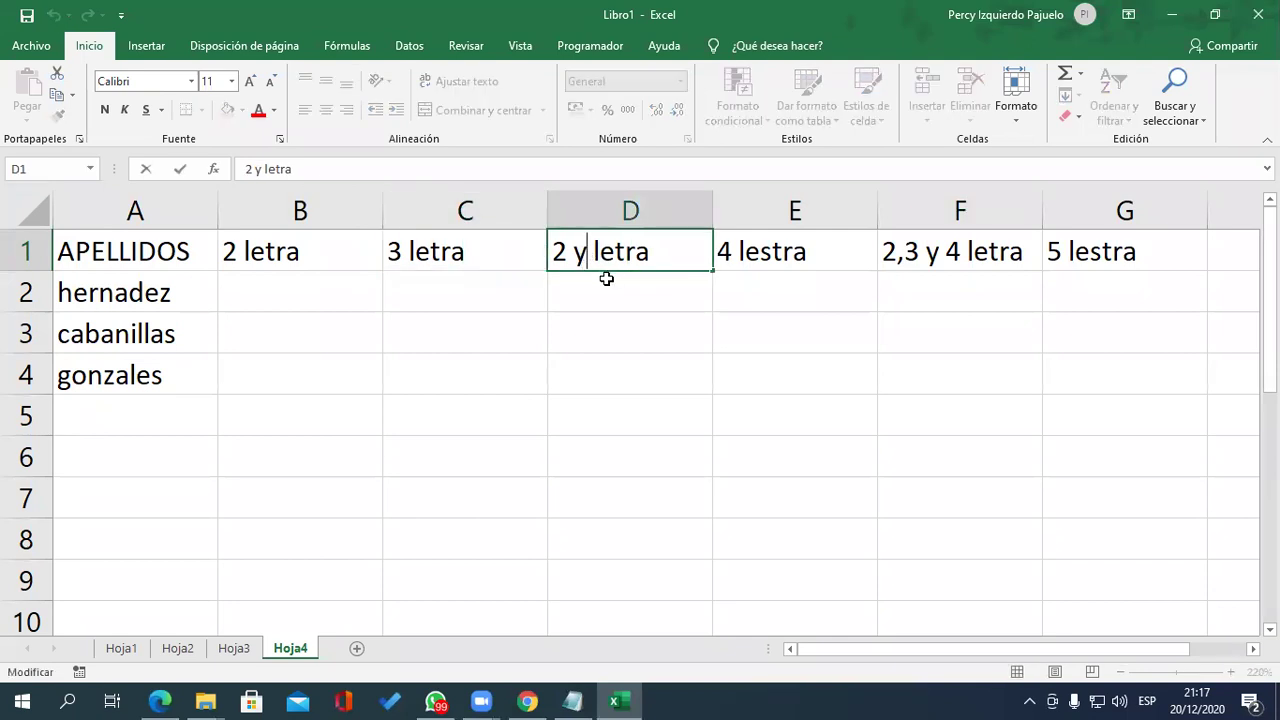
type("3")
key("Return")
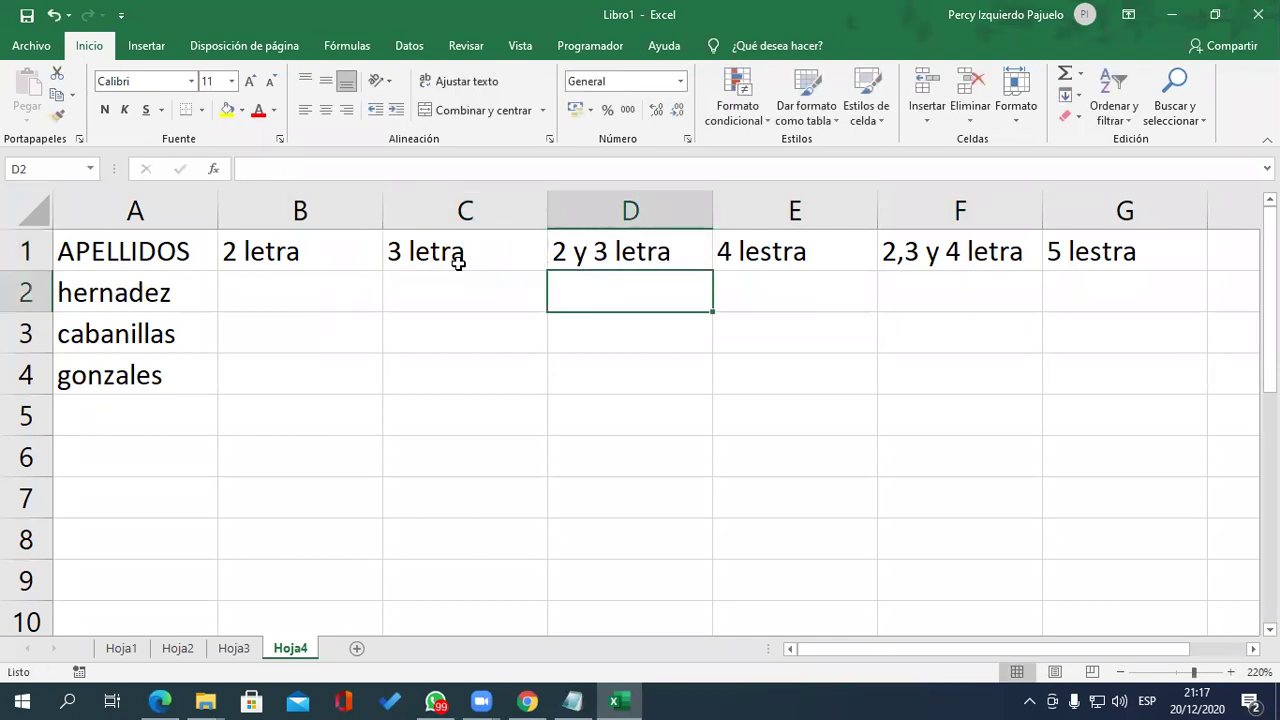
- Undo an accidental move of the '2 letra' heading, restoring it to B1
left_click(345, 262)
left_click_drag(352, 274, 300, 316)
left_click(300, 316)
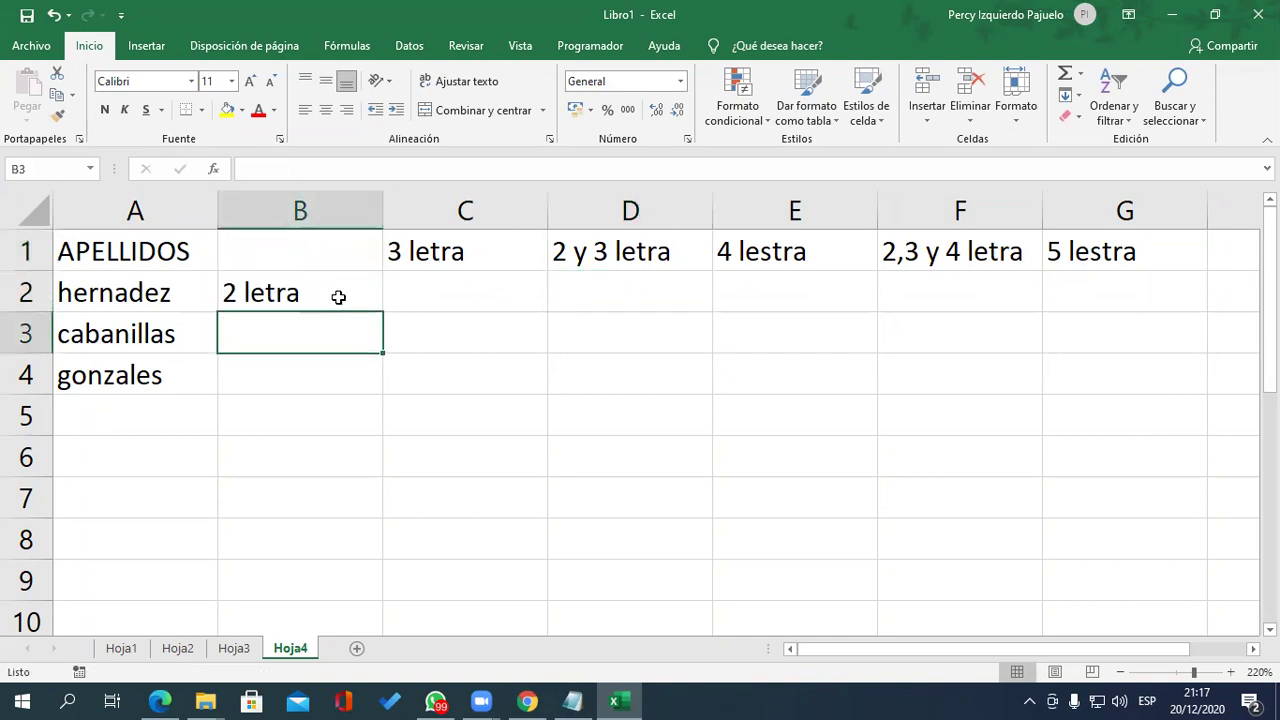
key("ctrl+c")
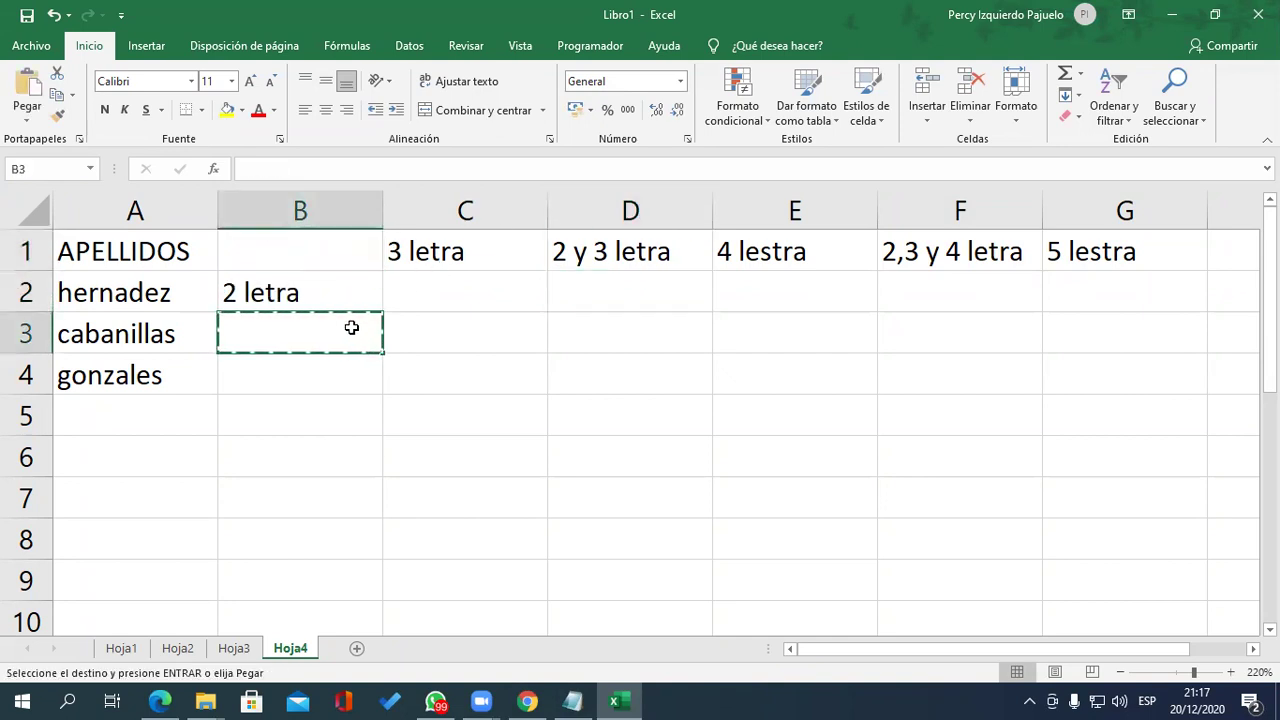
key("Escape")
key("ctrl+z")
left_click(332, 316)
- Enter =EXTRAE(A2,2,1) in B2 and fill it down to B4, giving e, a and o
left_click(332, 298)
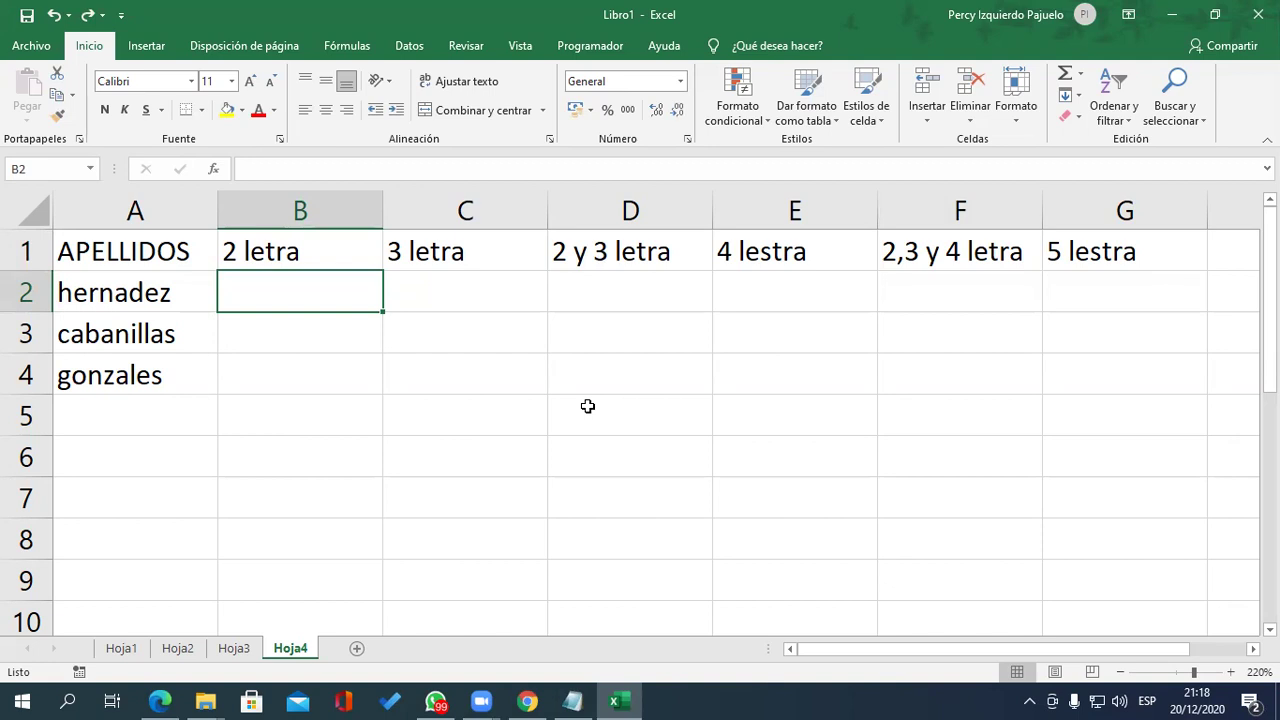
type("=")
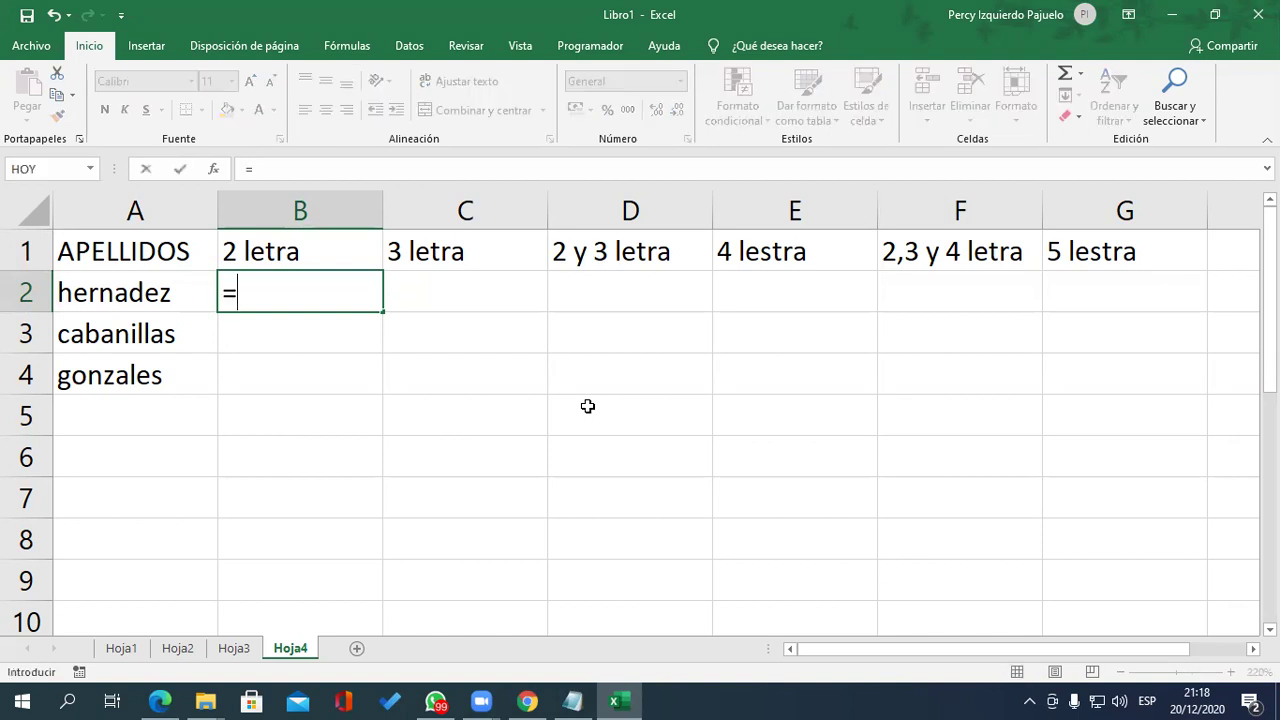
type("extra")
key("Tab")
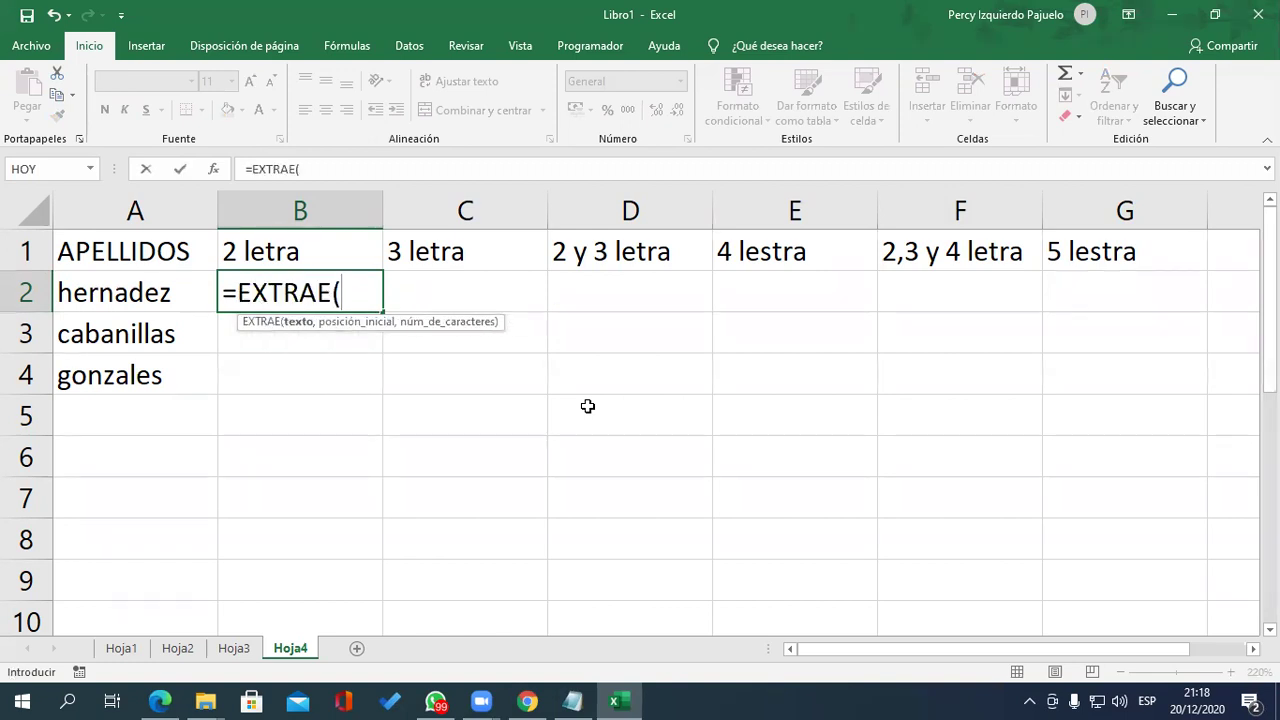
left_click(160, 295)
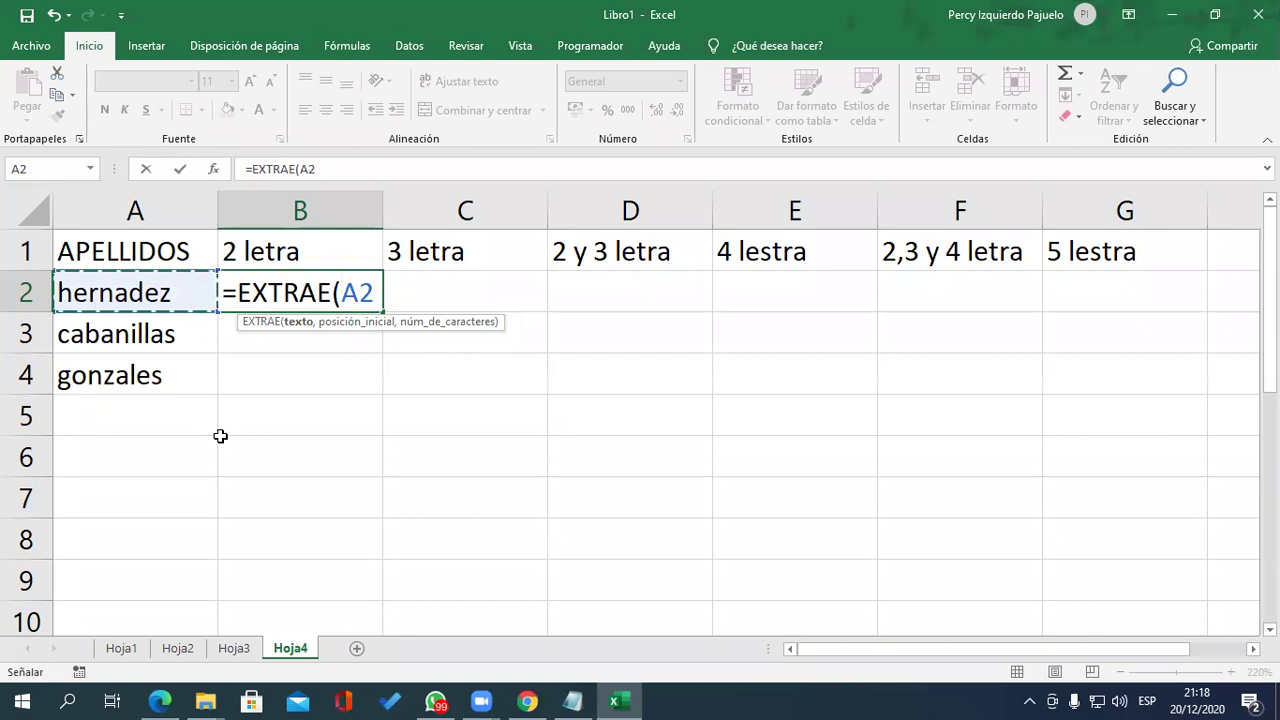
type(",")
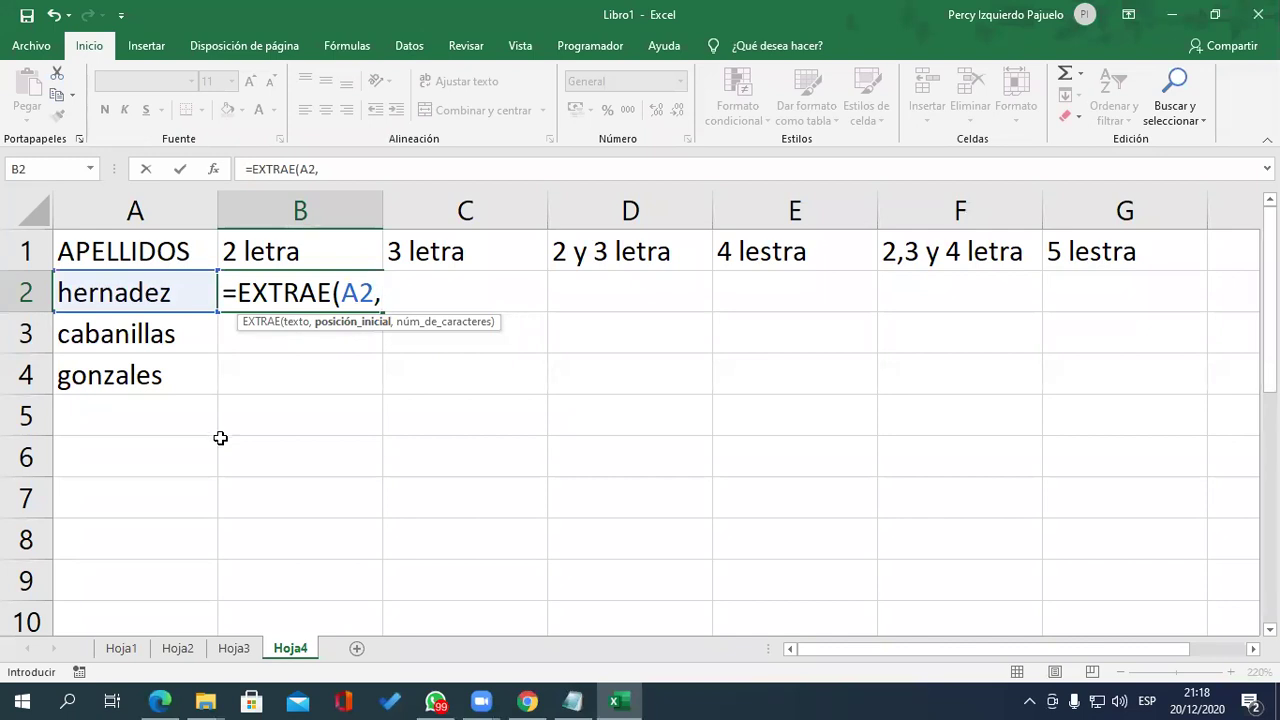
type("2")
type(",")
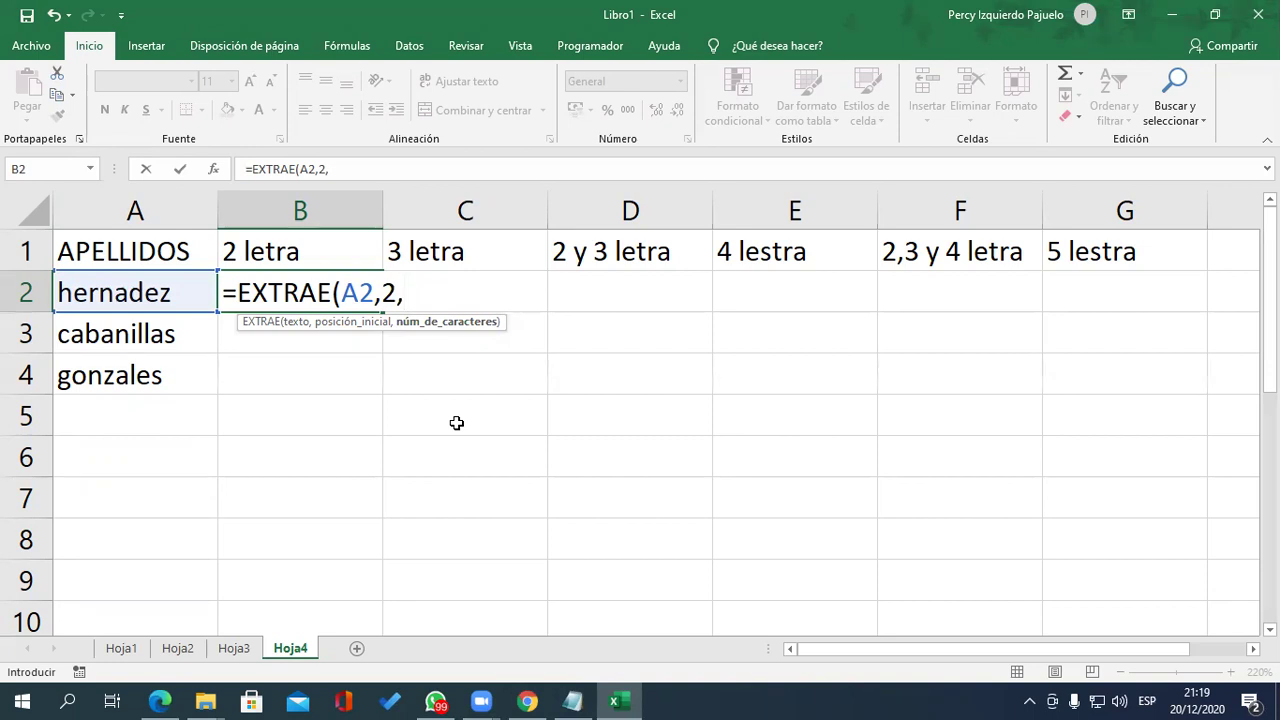
type("1")
type(")")
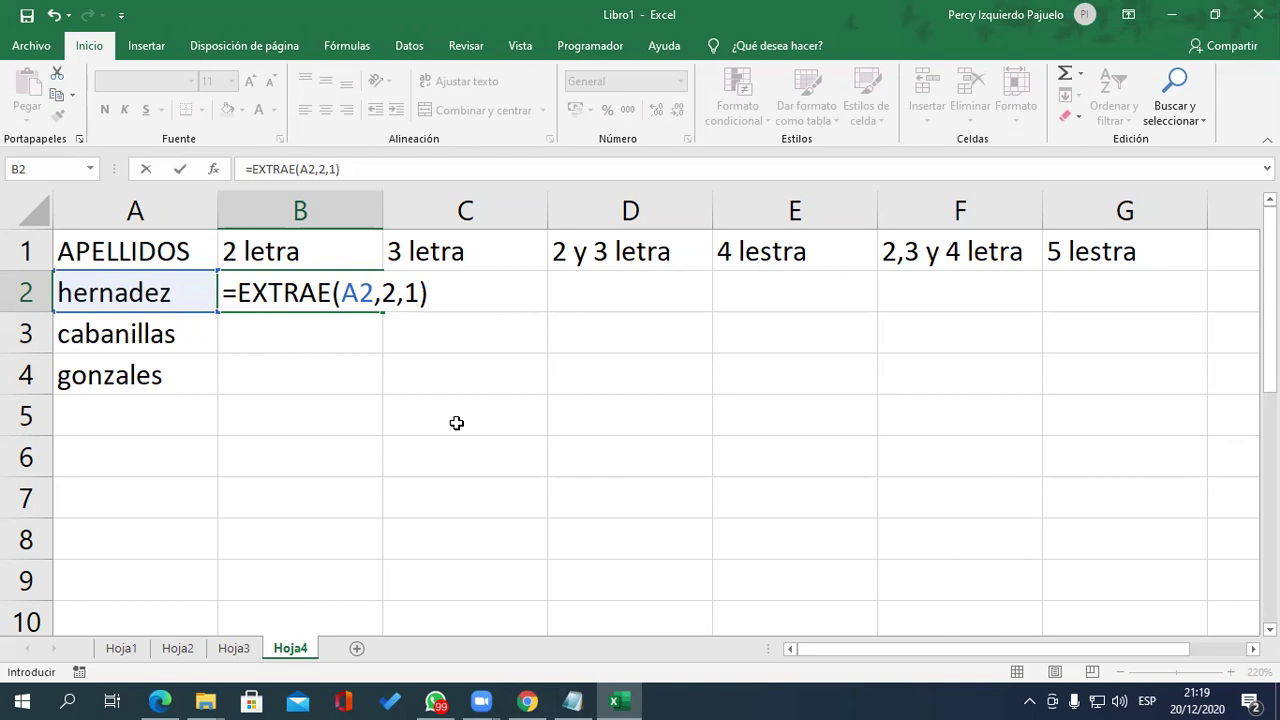
key("Return")
key("Up")
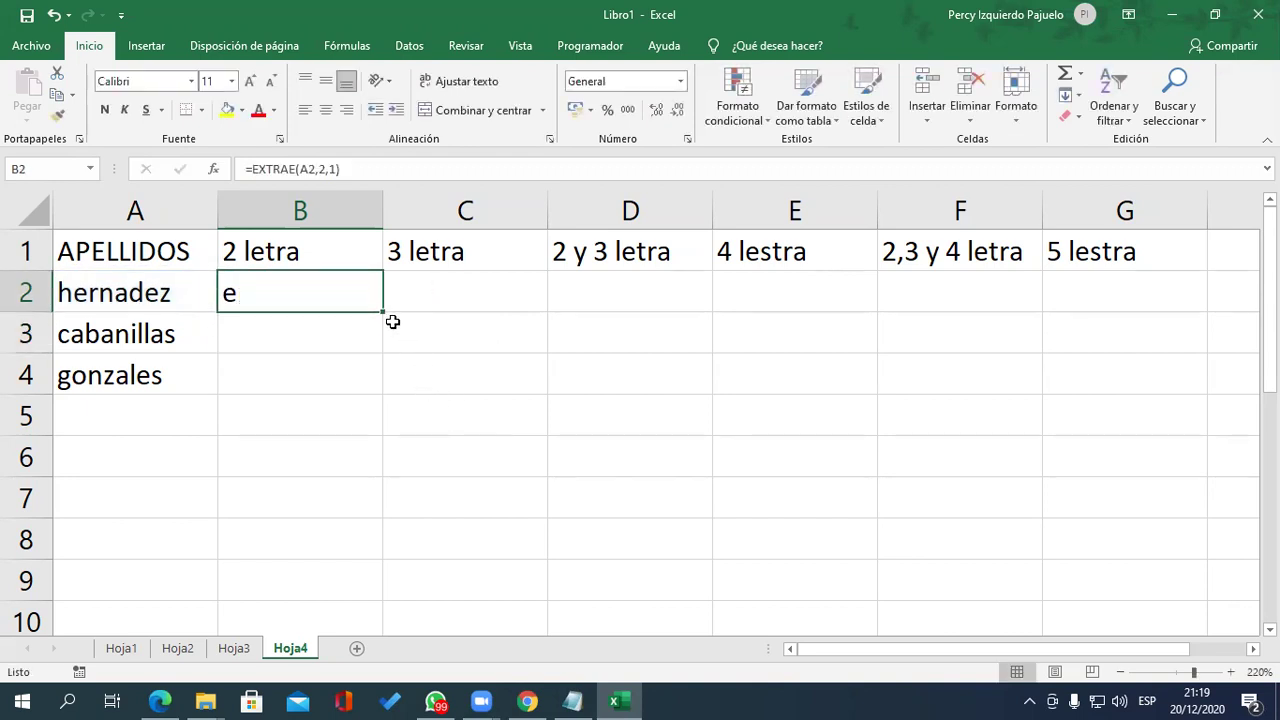
left_click_drag(382, 311, 383, 393)
left_click(466, 298)
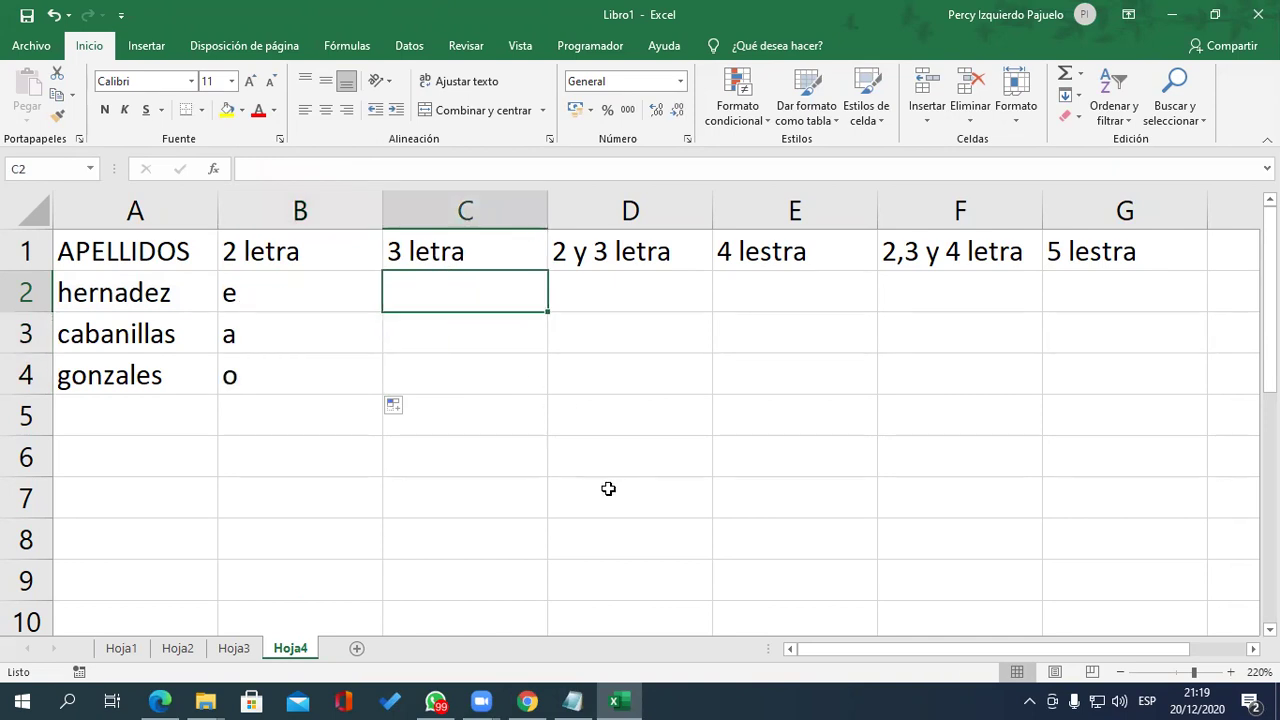
key("Left")
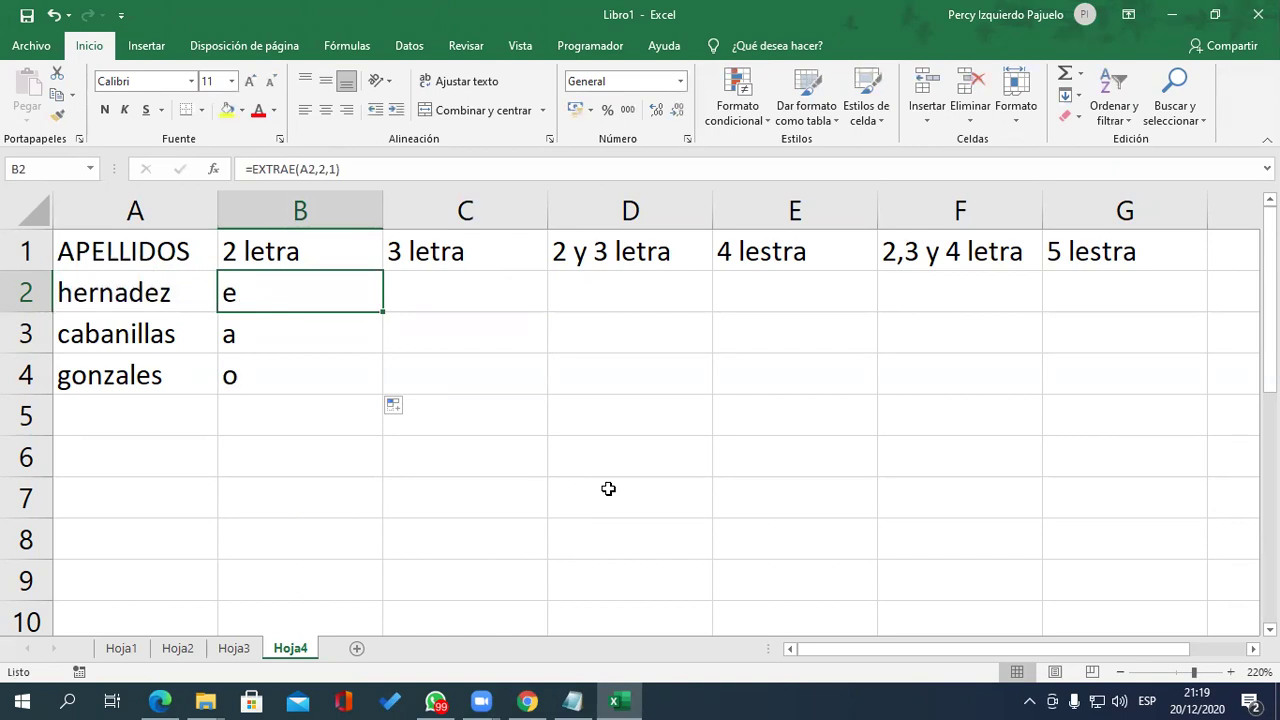
key("F2")
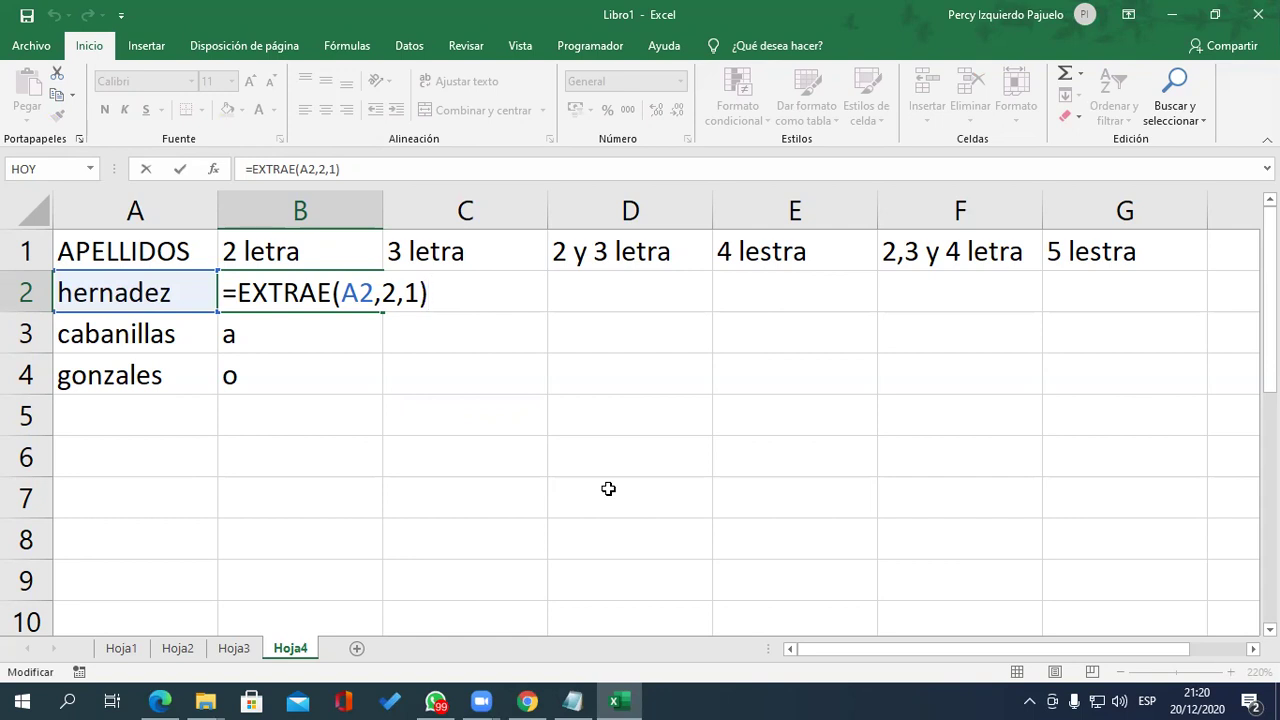
key("Return")
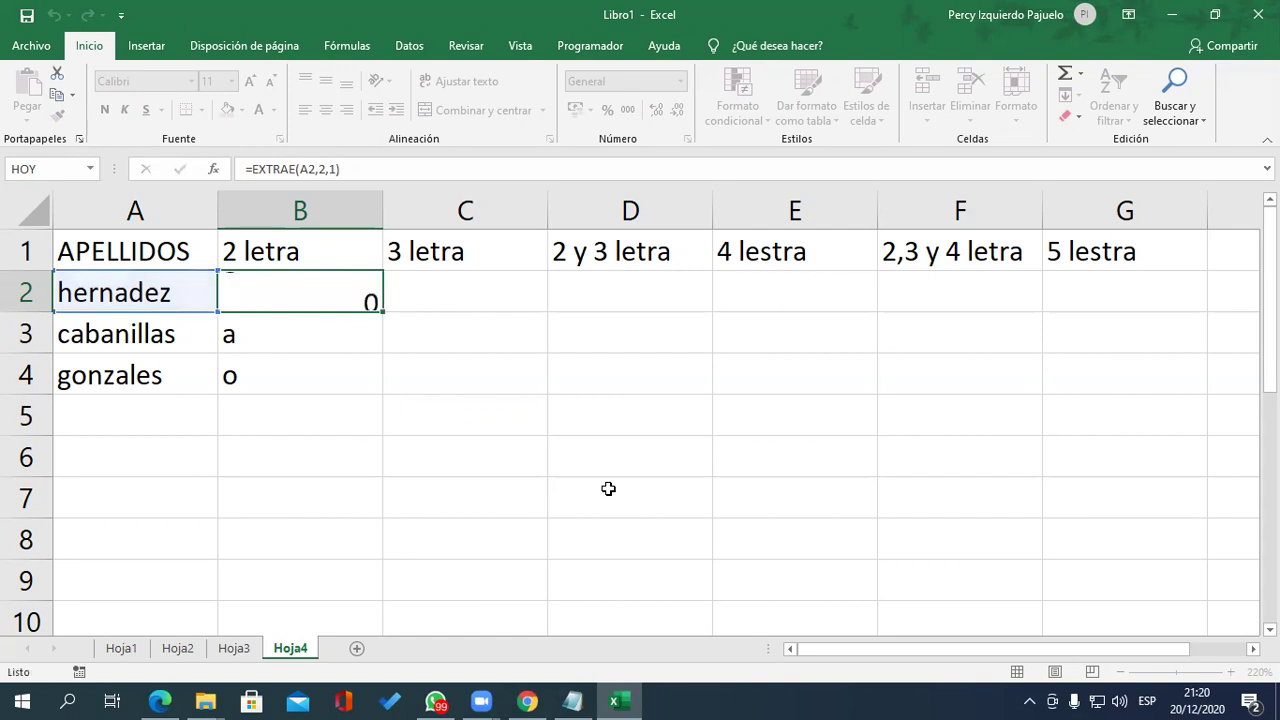
left_click(430, 300)
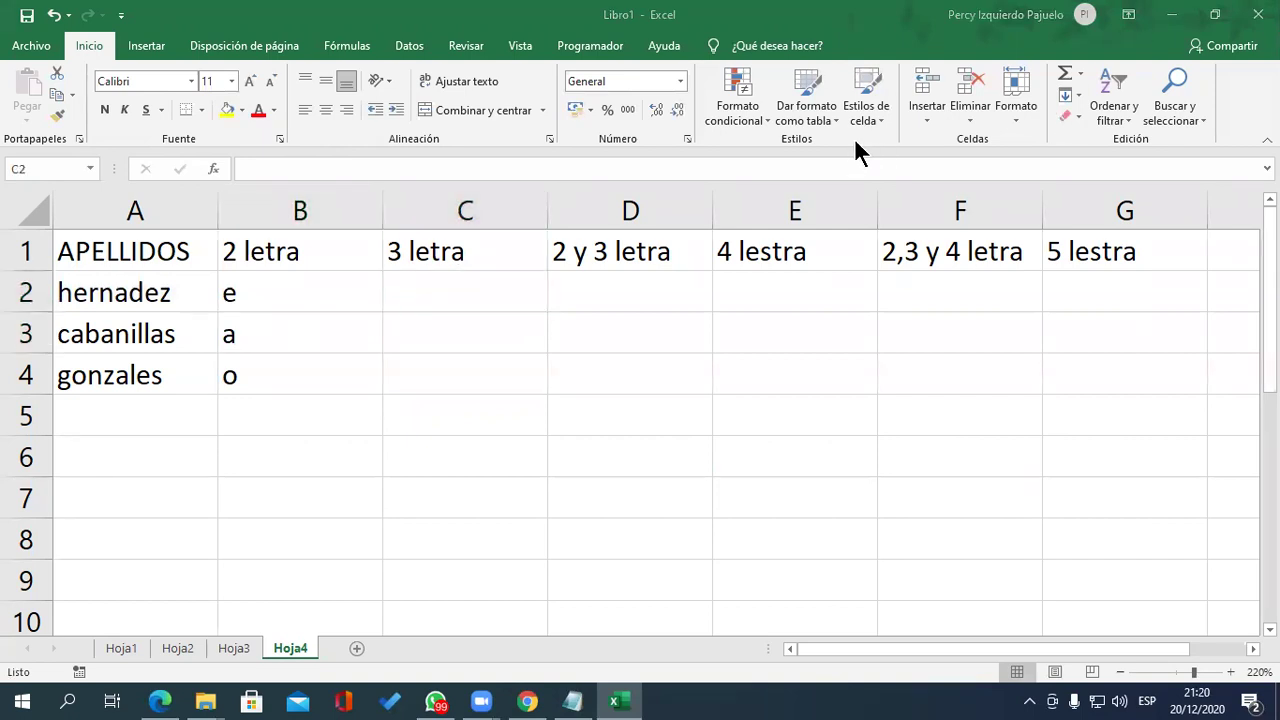
type("=")
double_click(270, 295)
left_click_drag(403, 292, 420, 290)
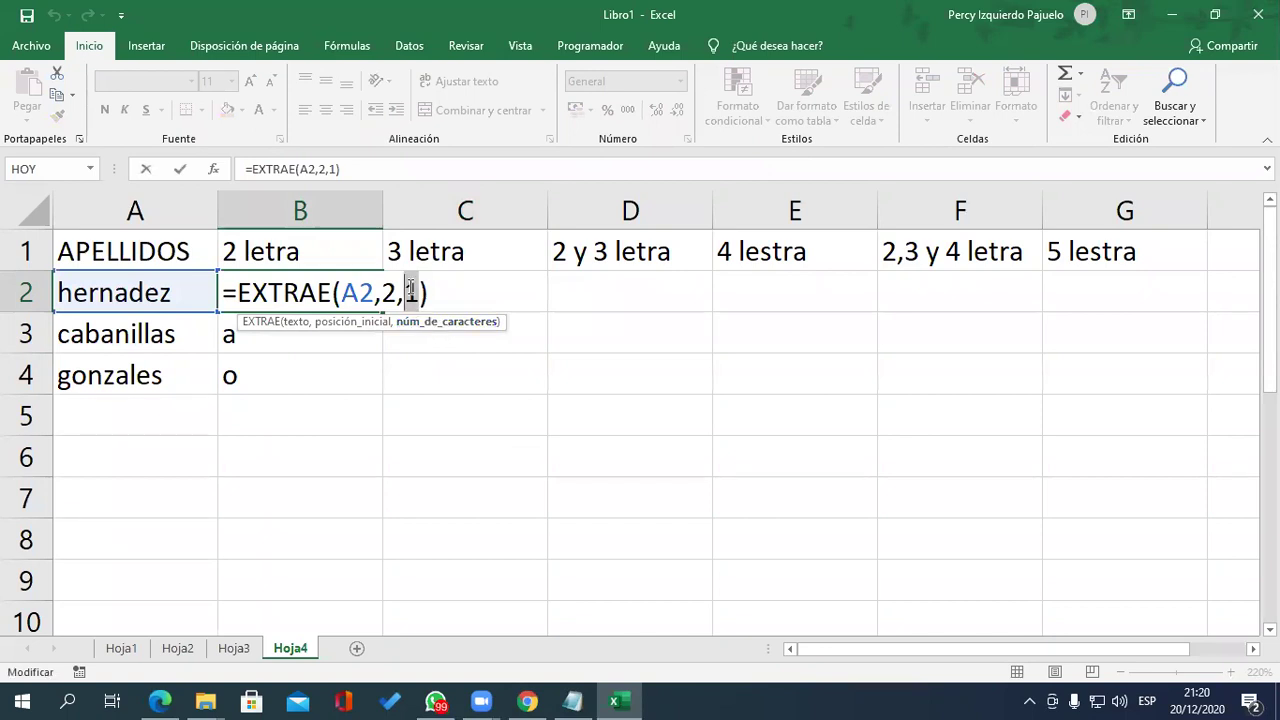
left_click(440, 286)
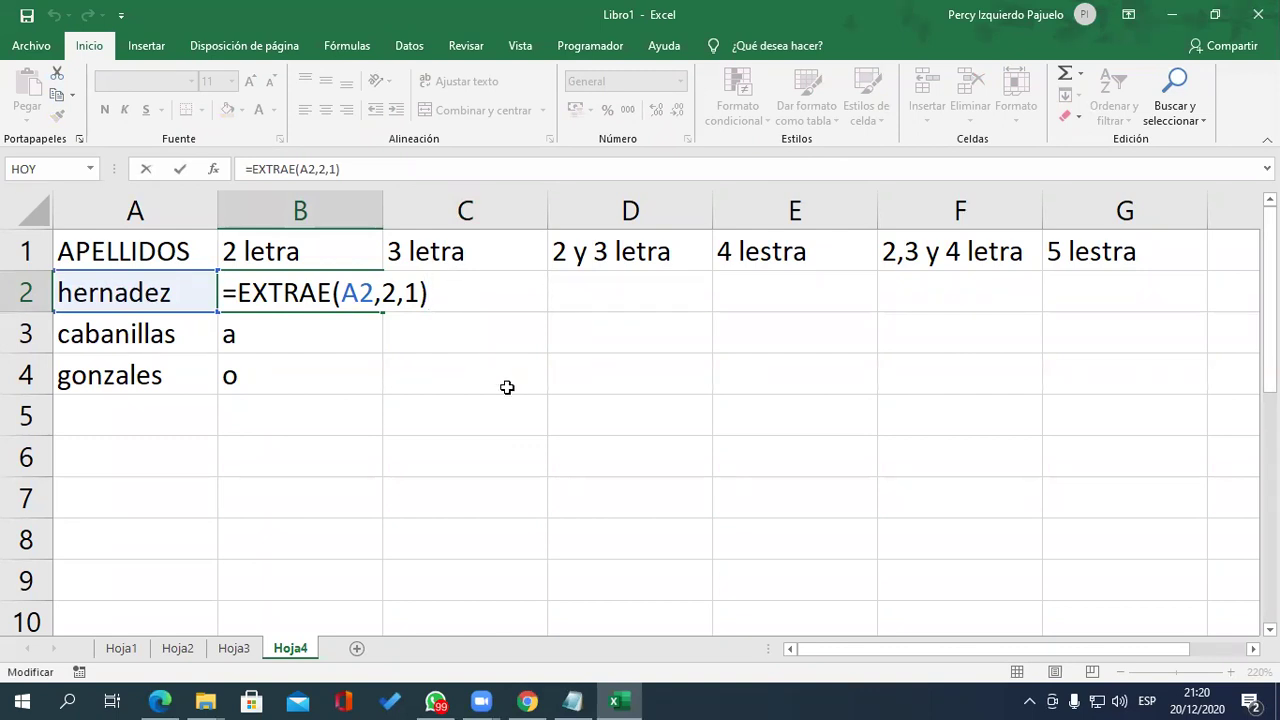
double_click(389, 292)
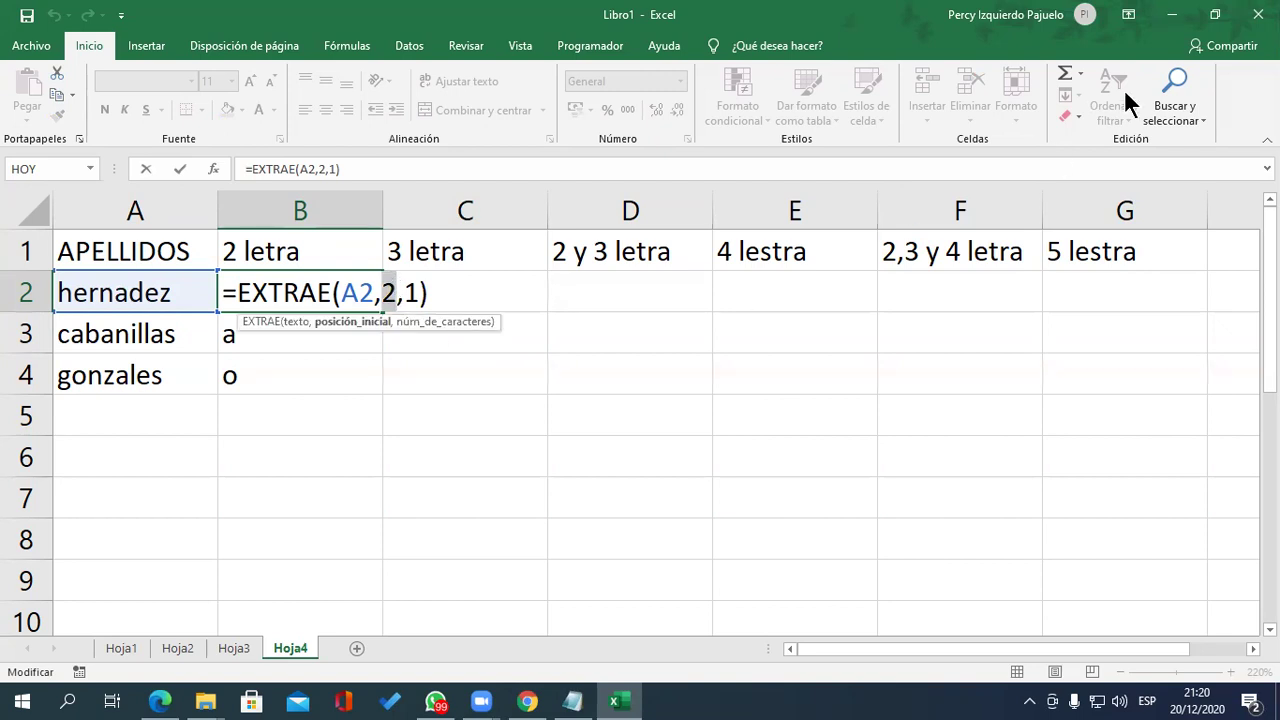
key("Return")
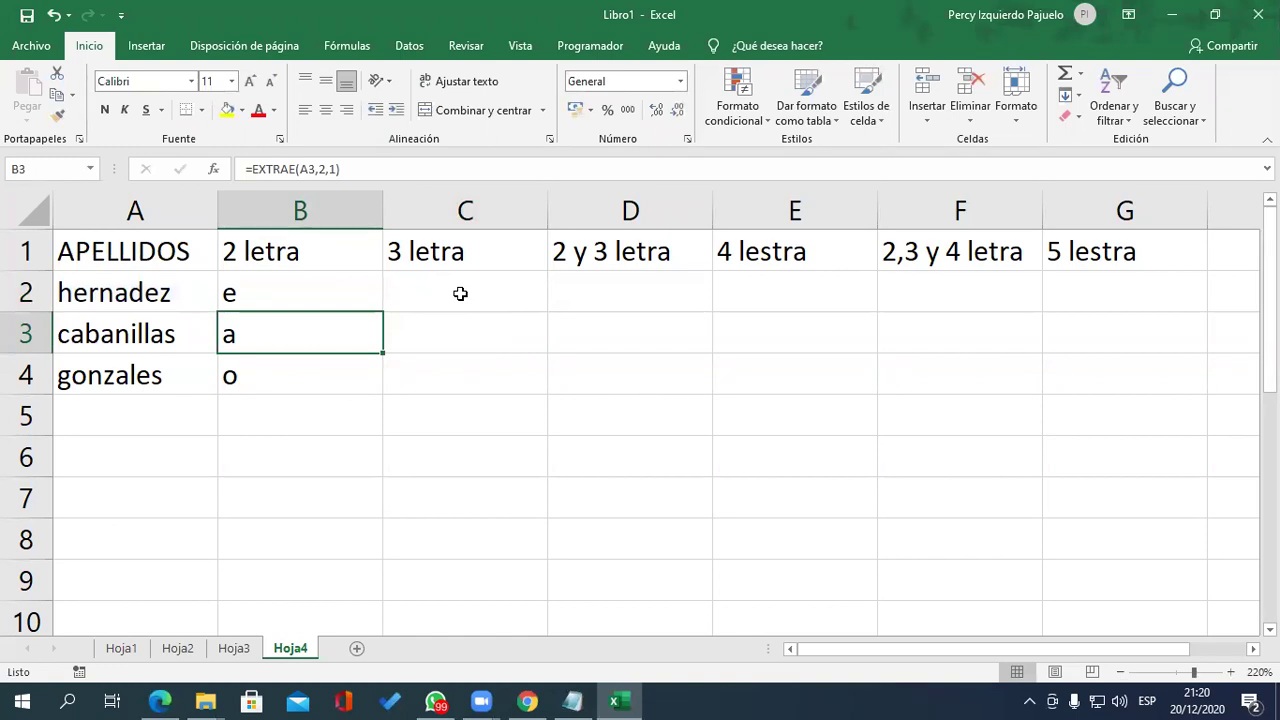
- Enter =EXTRAE(A2,3,1) in C2 and fill it down to C4, giving r, b and n
left_click(460, 293)
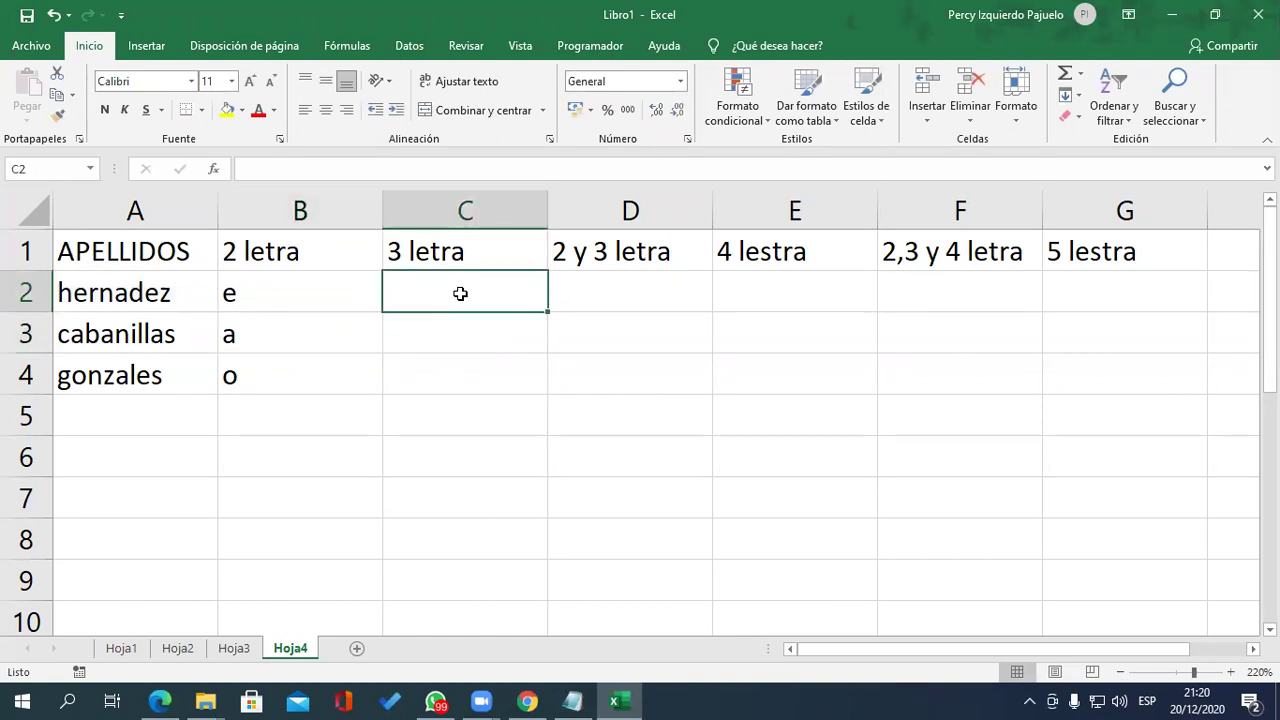
type("=ex")
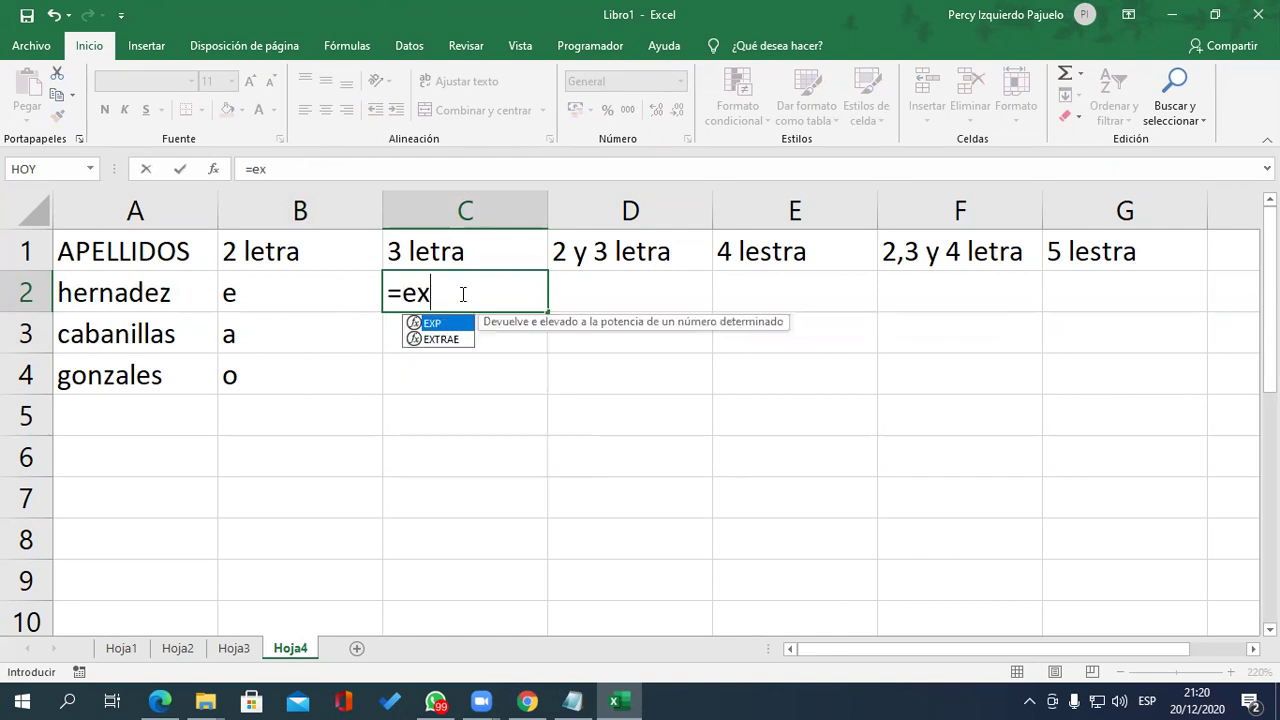
type("tra")
key("Tab")
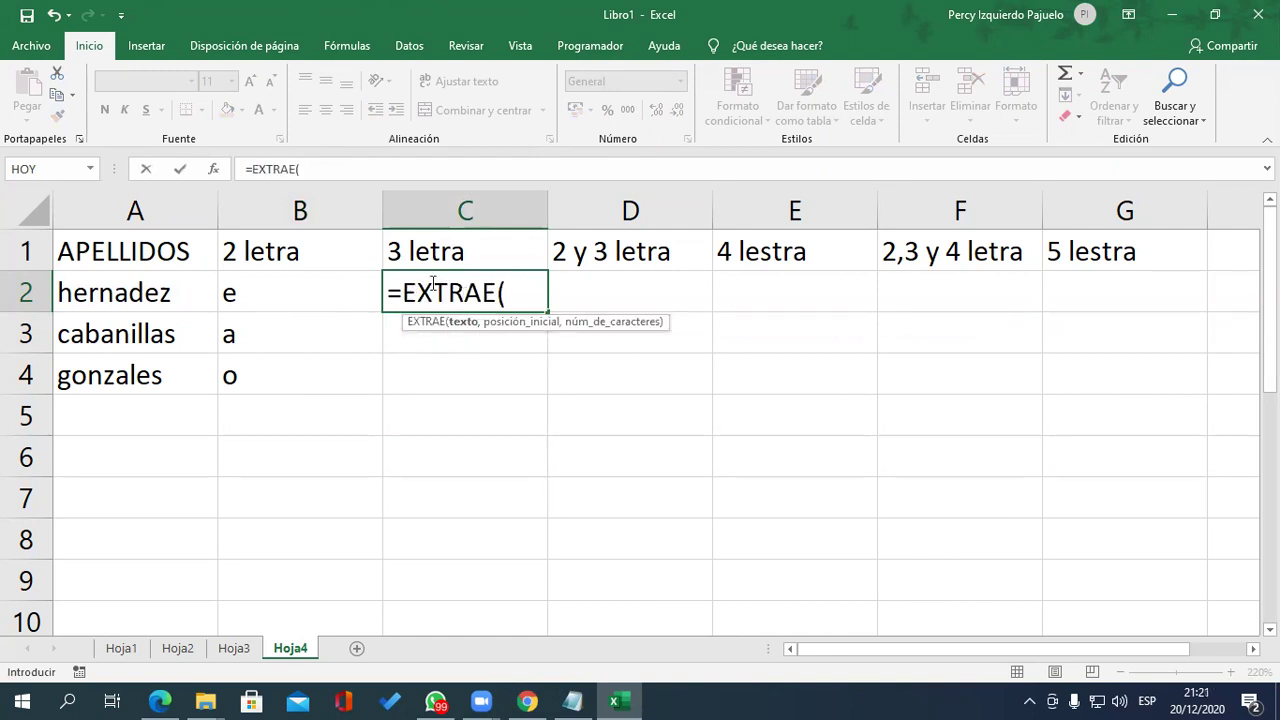
left_click(135, 293)
type(",")
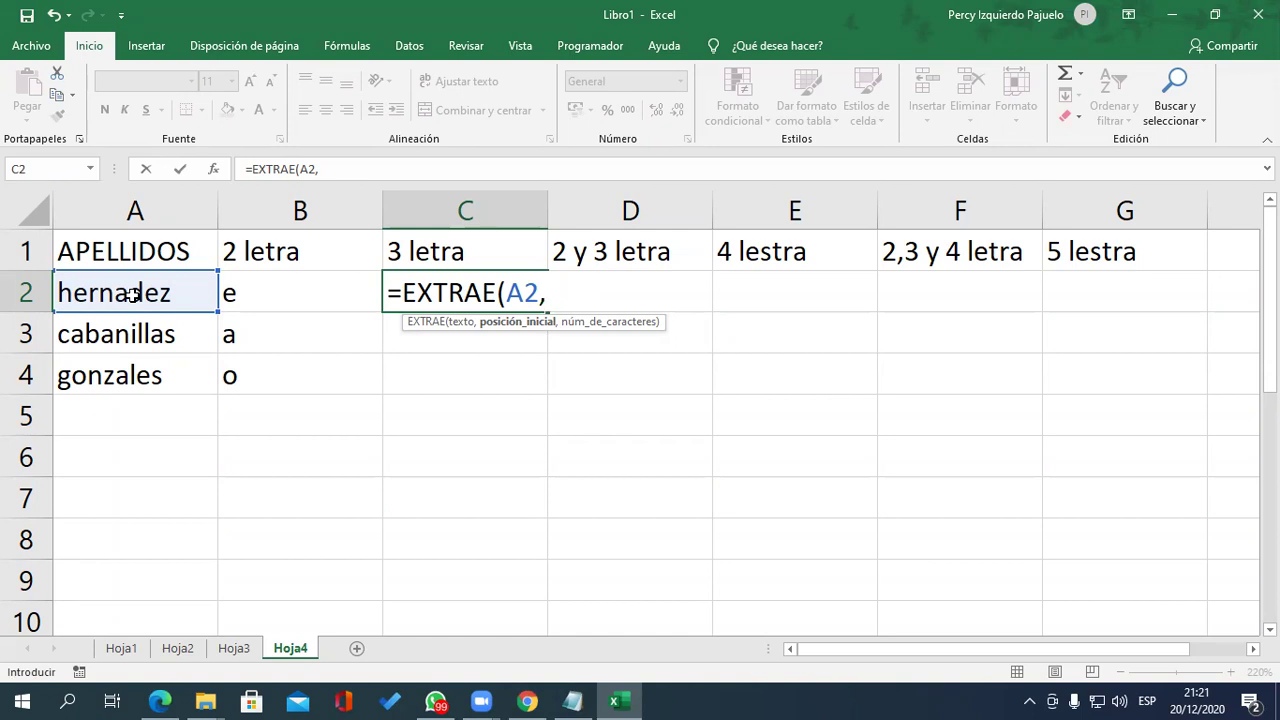
type("3")
left_click(562, 293)
type(",")
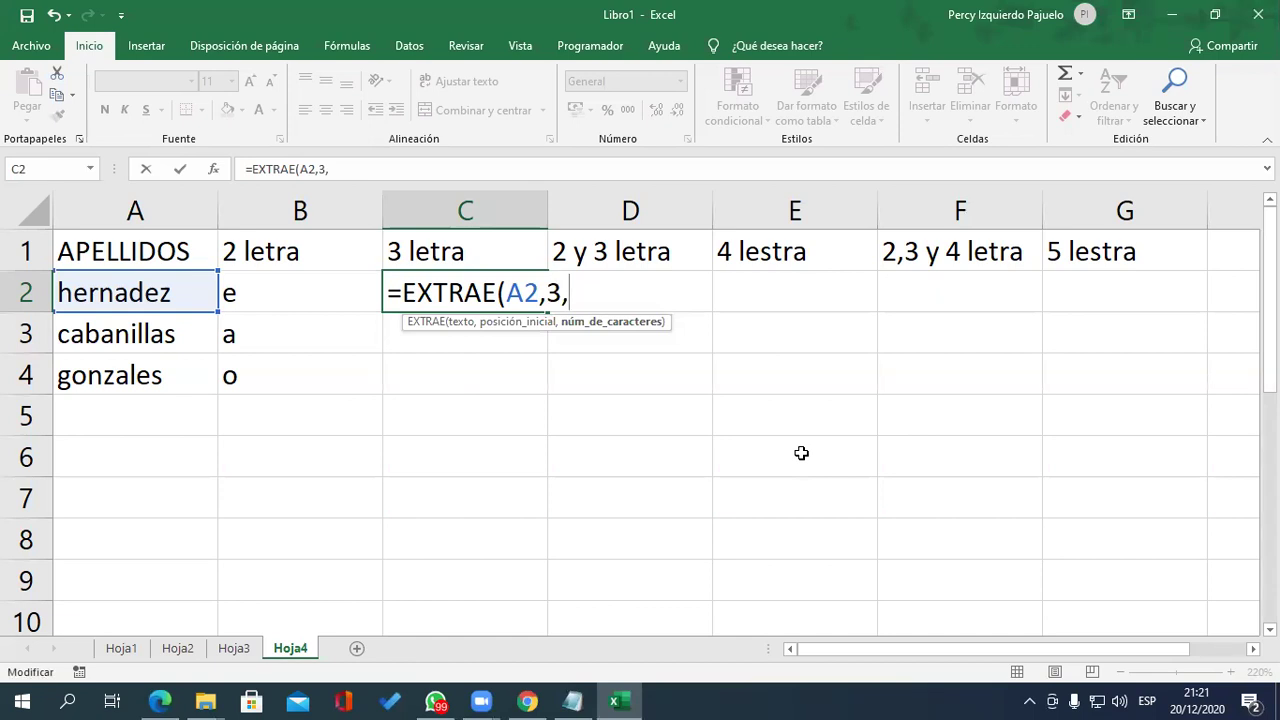
type("1")
type(")")
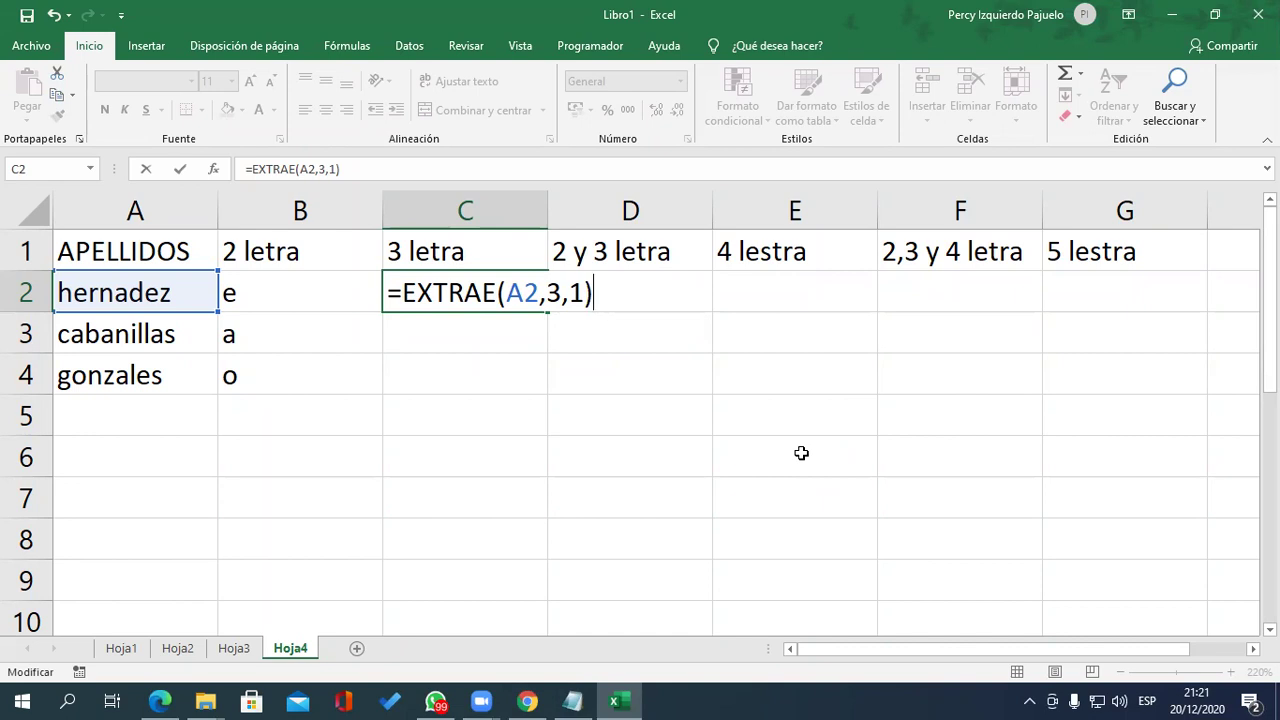
key("Return")
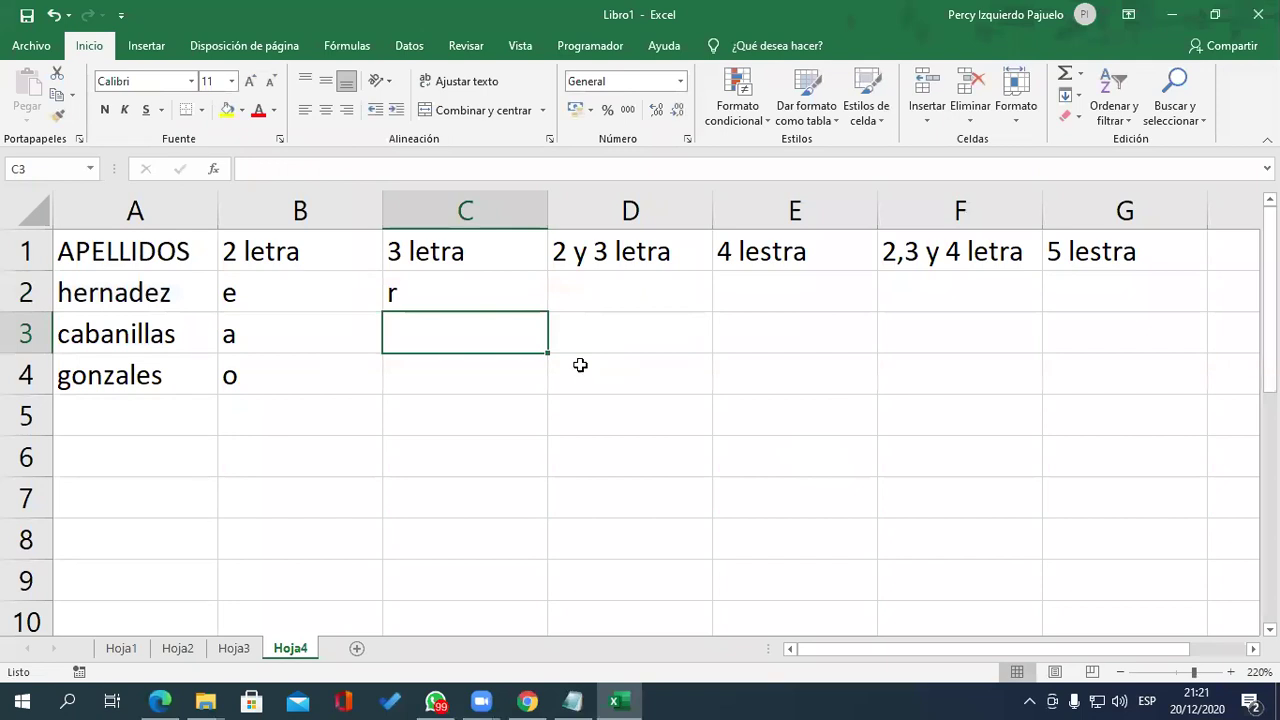
left_click(539, 289)
left_click_drag(548, 318, 551, 383)
left_click(632, 295)
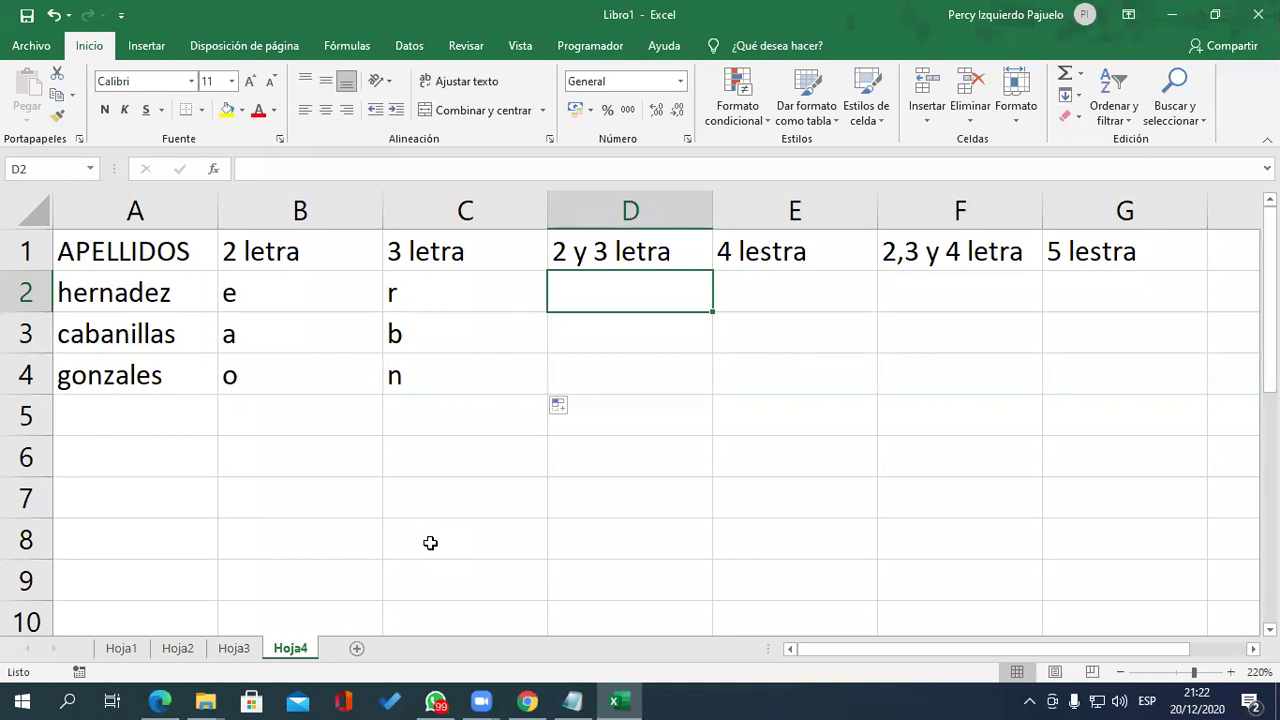
- Type =EXTRAE(A2,2,2) in D2 to take two letters starting at the second
type("=")
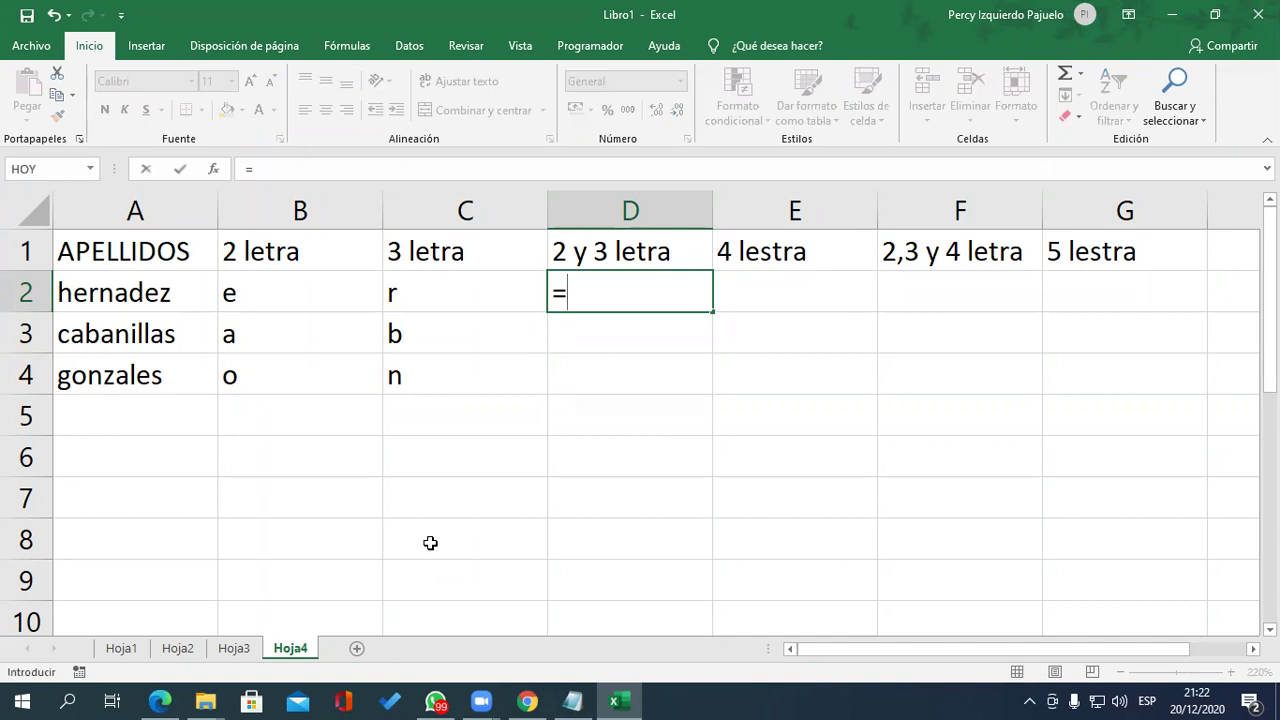
type("ewxtra")
key("BackSpace")
key("BackSpace")
key("BackSpace")
key("BackSpace")
key("BackSpace")
key("BackSpace")
type("ext")
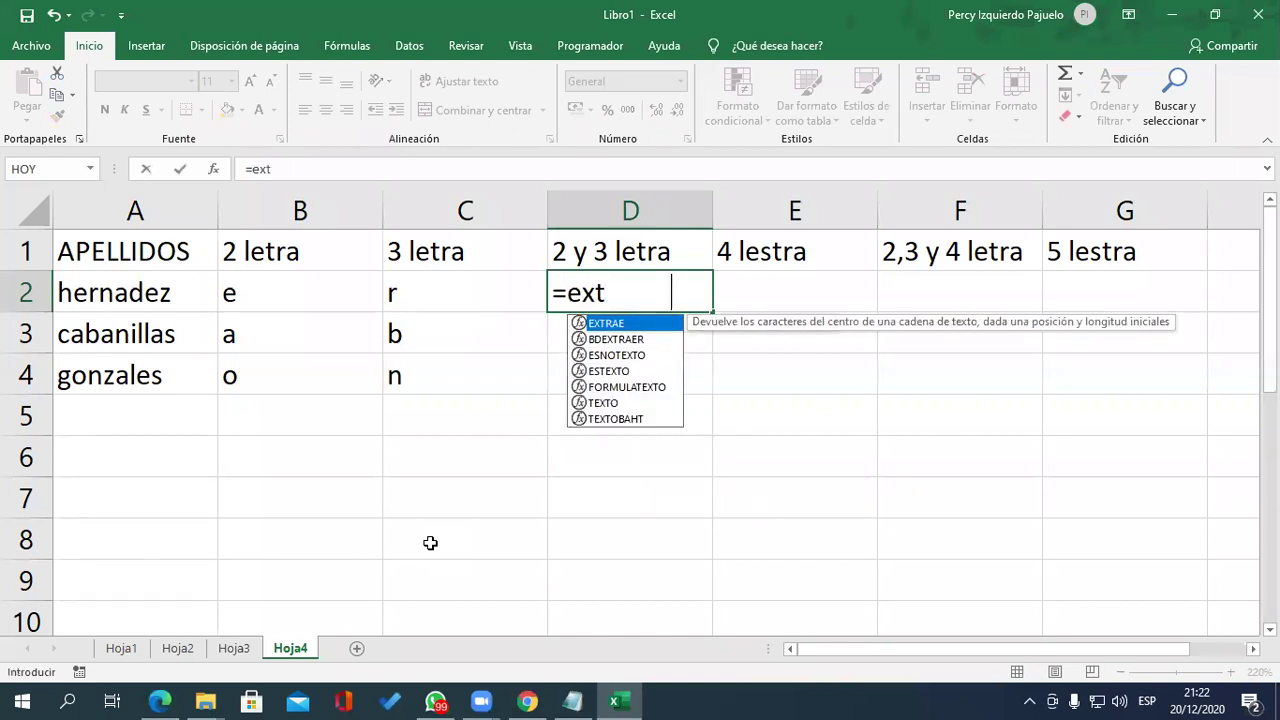
key("Tab")
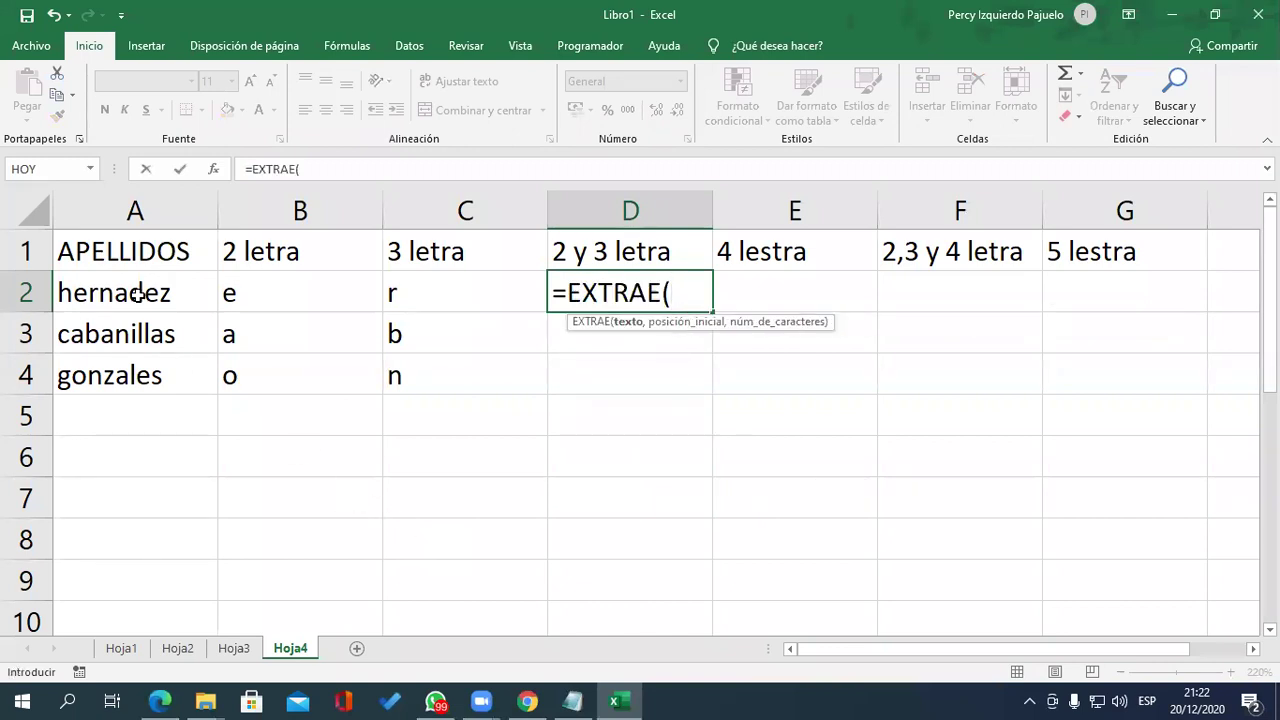
left_click(137, 292)
type(",")
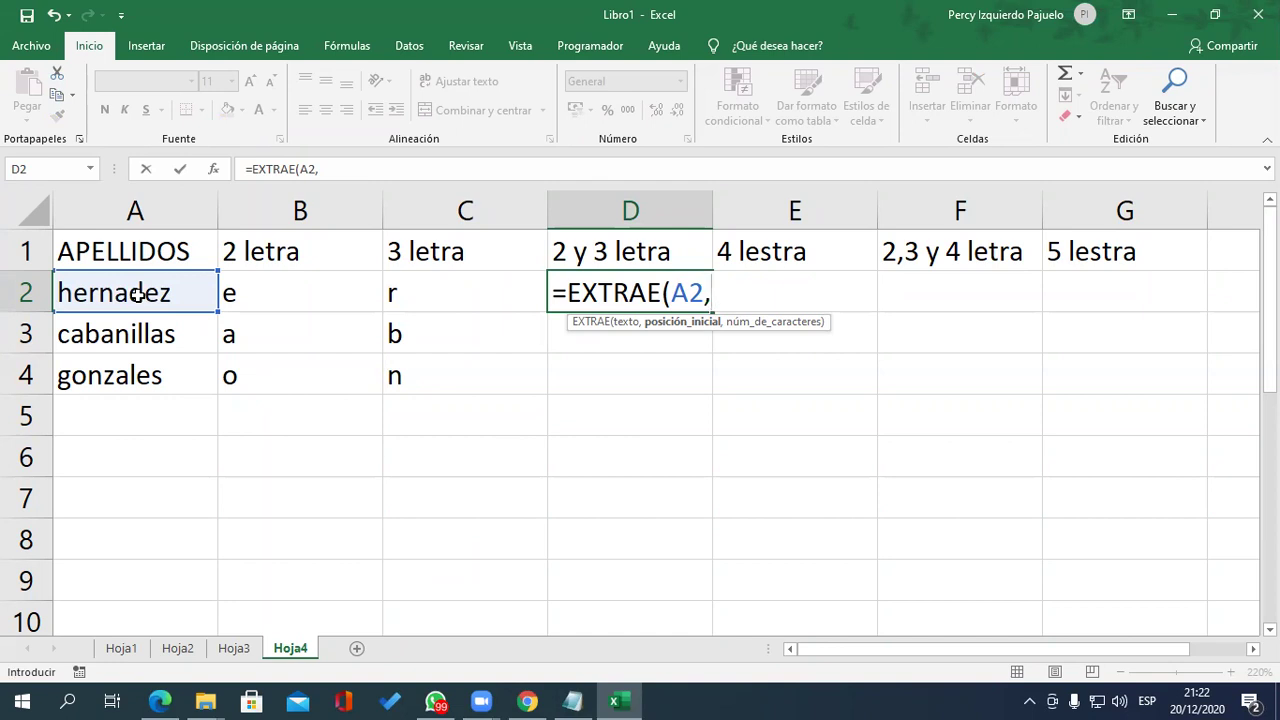
type("2")
type(",")
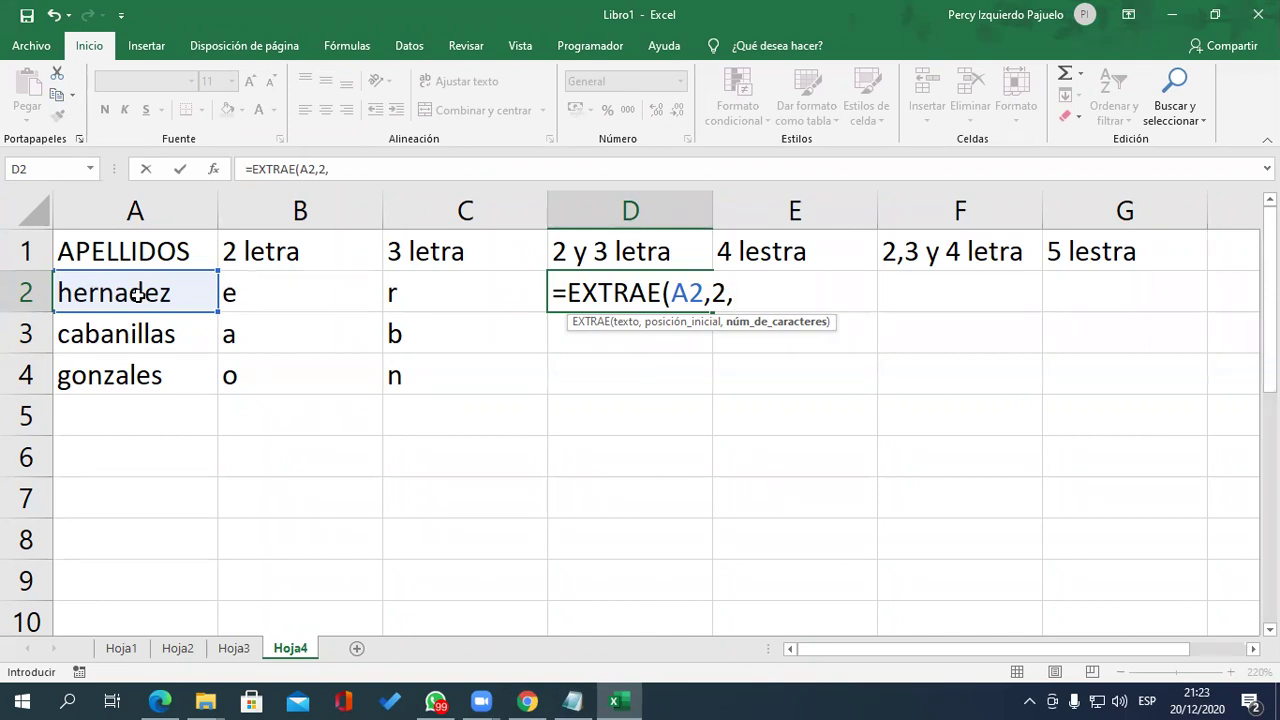
type("2")
type(")")
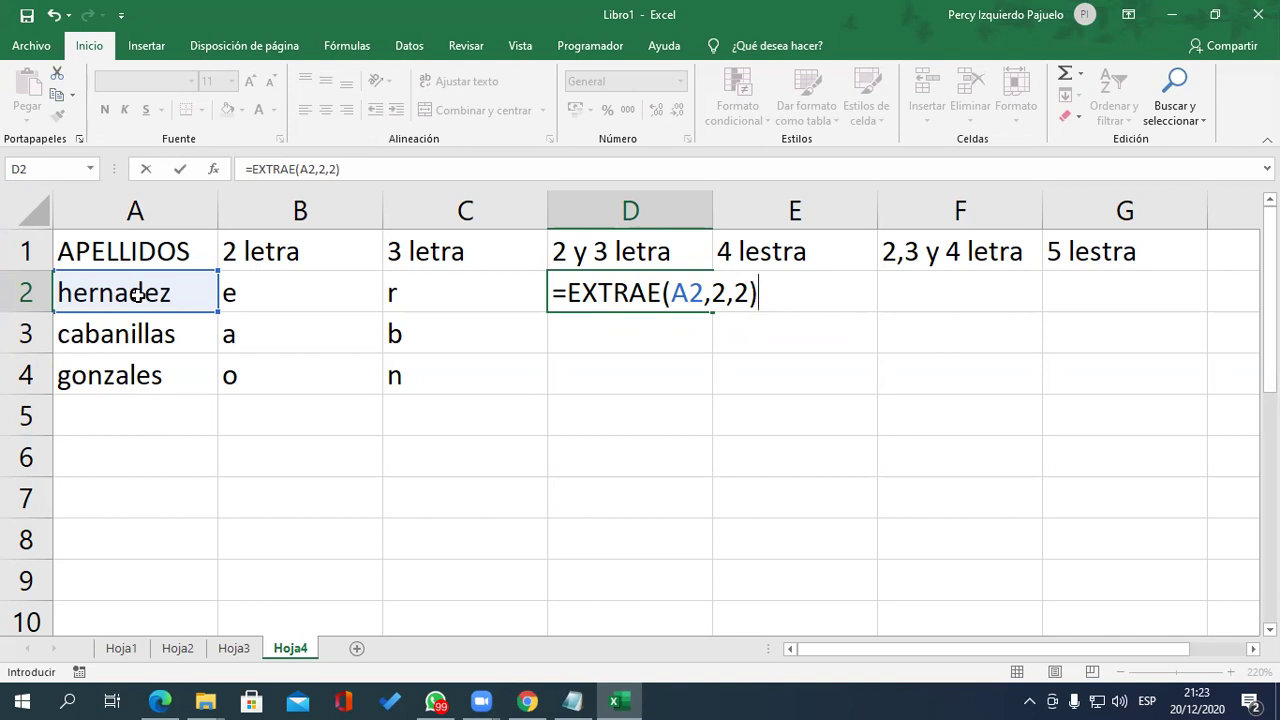
- Commit =EXTRAE(A2,2,2) in D2 and fill it down to D4, giving er, ab and on
key("Return")
left_click(635, 292)
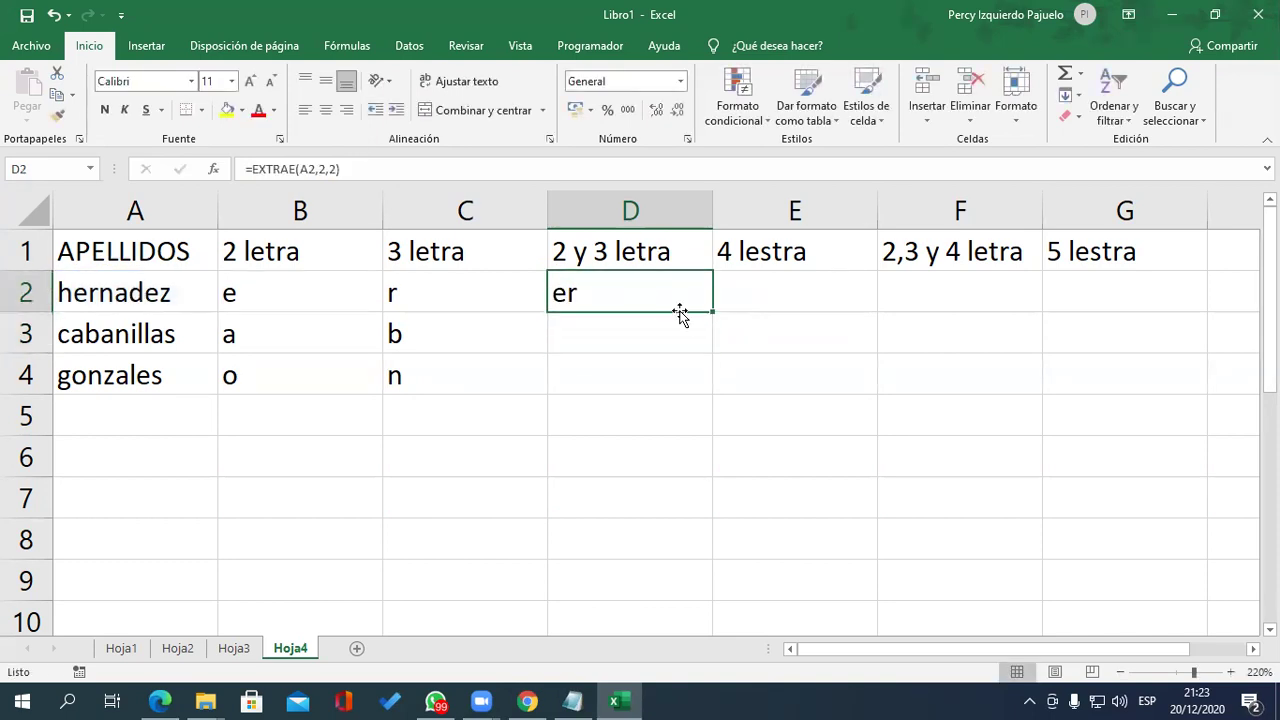
left_click_drag(712, 312, 712, 395)
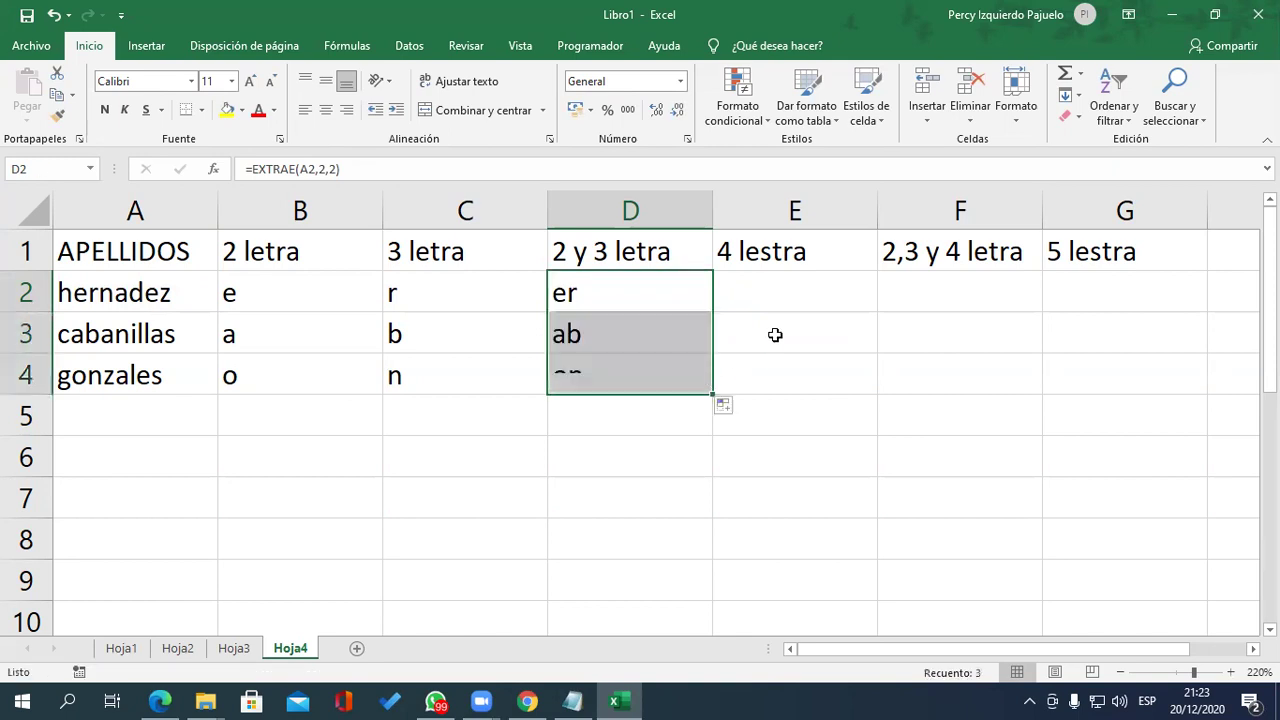
left_click(790, 290)
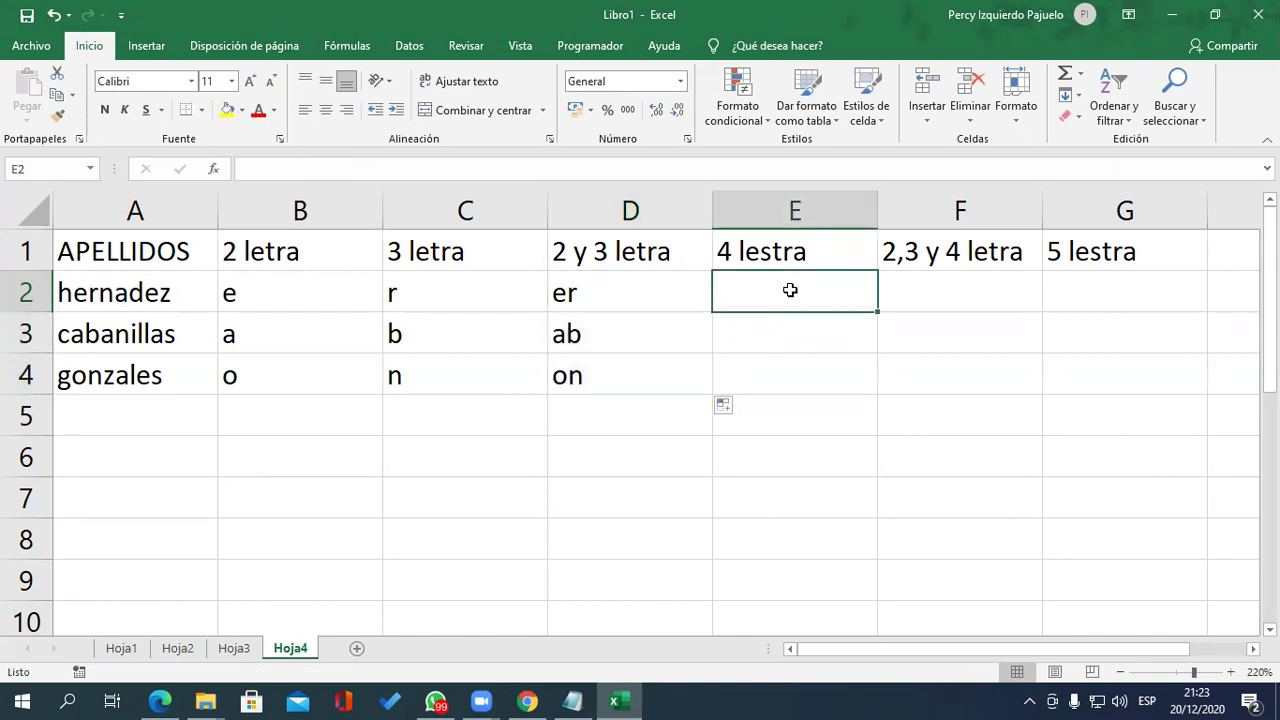
- Enter =EXTRAE(A2,4,1) in E2 and fill it down to E4, giving n, a and z
type("=")
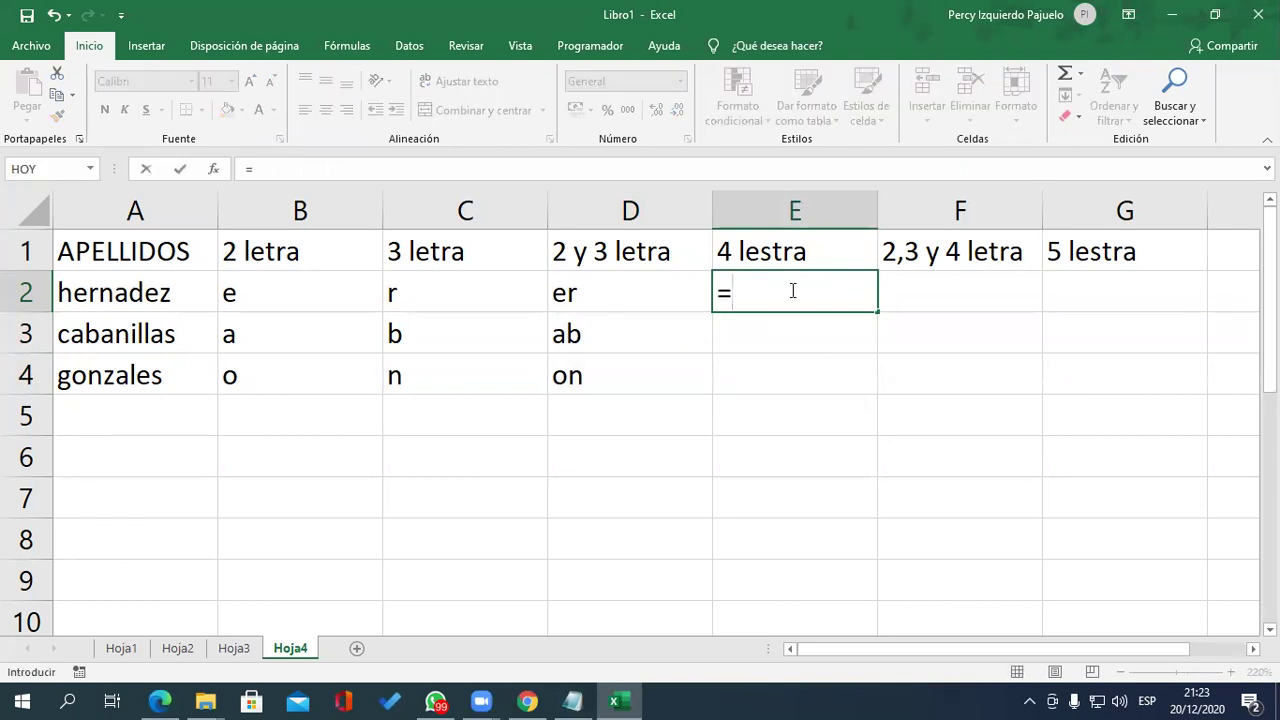
type("extrae")
key("Tab")
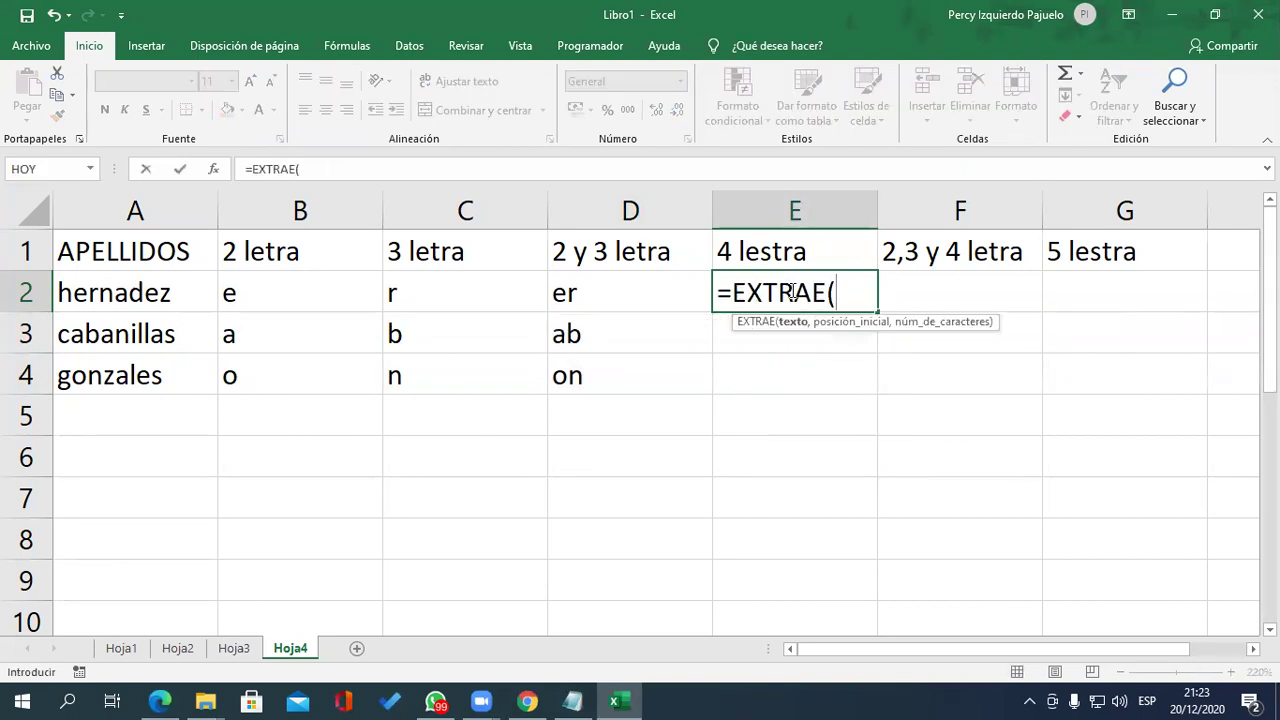
left_click(175, 293)
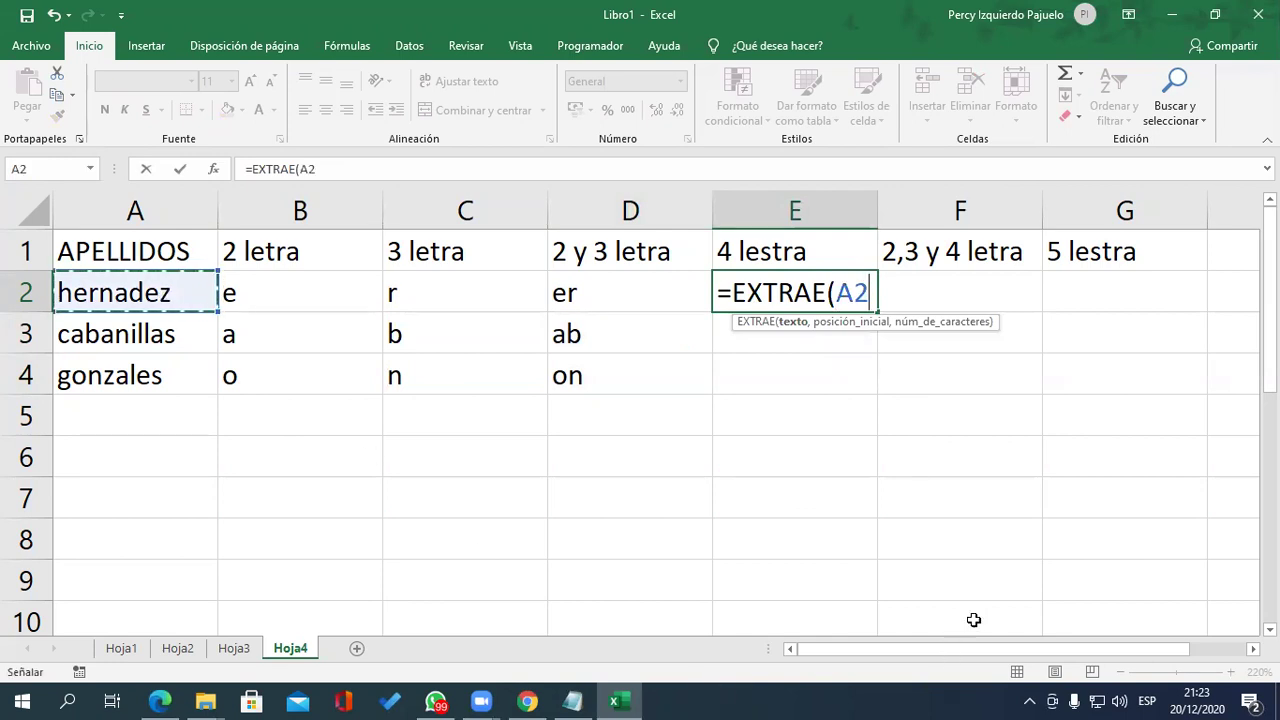
type(",")
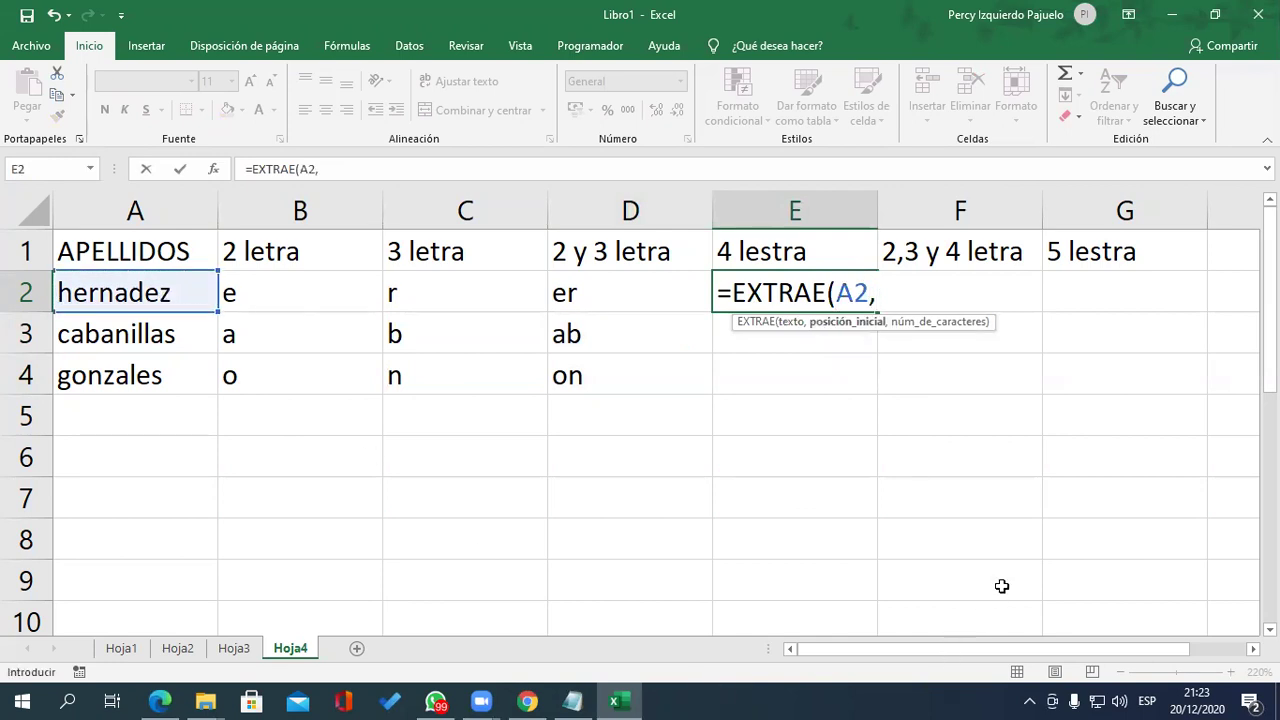
type("4,")
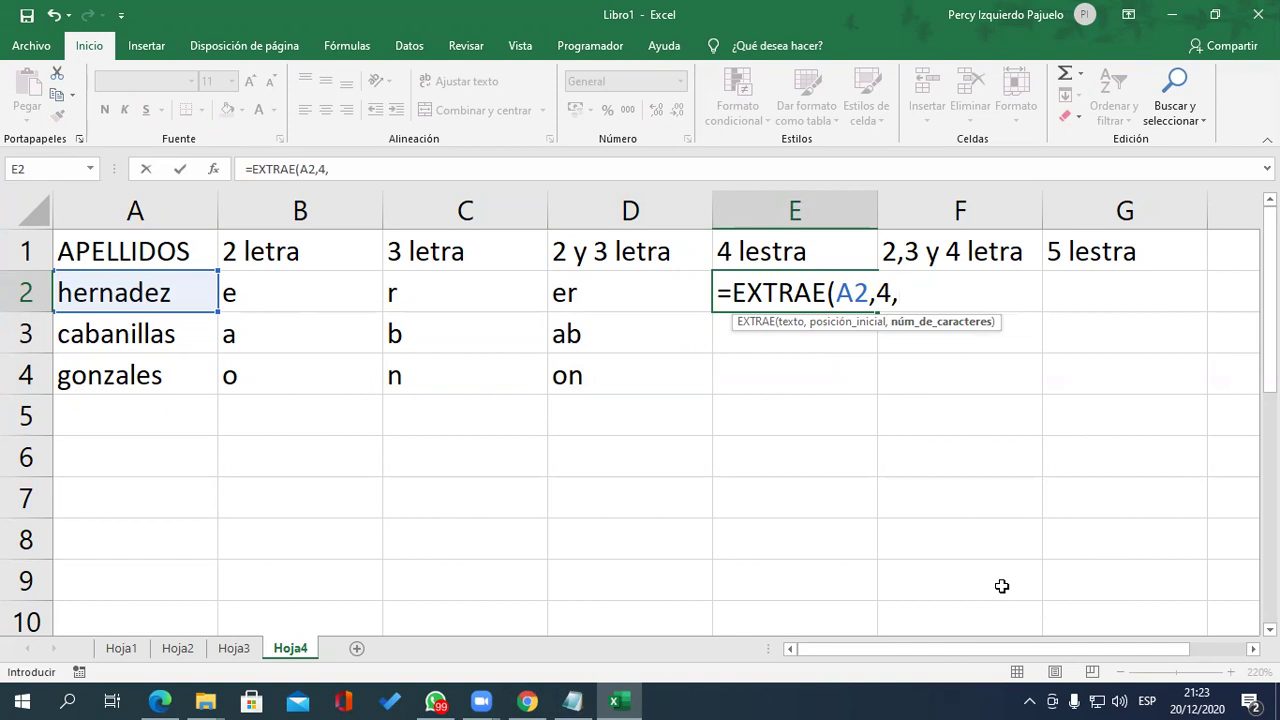
type(")")
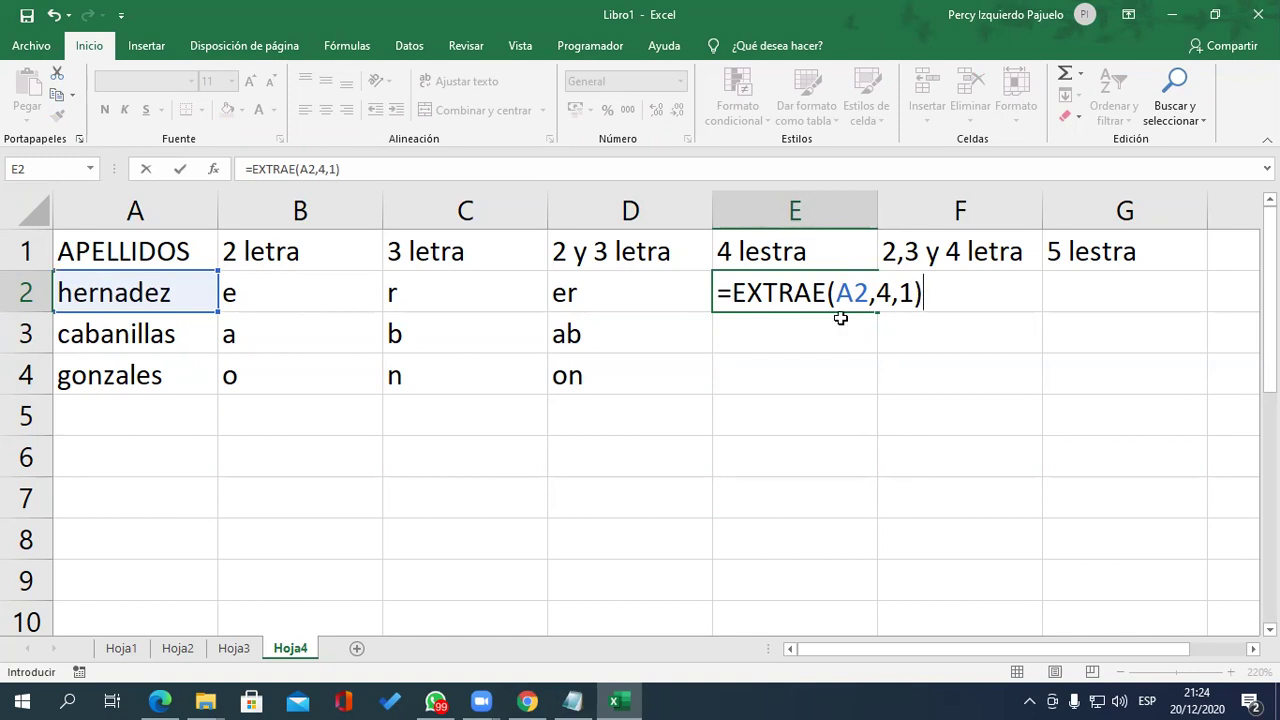
left_click_drag(877, 292, 895, 292)
key("Right")
key("Right")
key("Right")
key("Right")
key("Return")
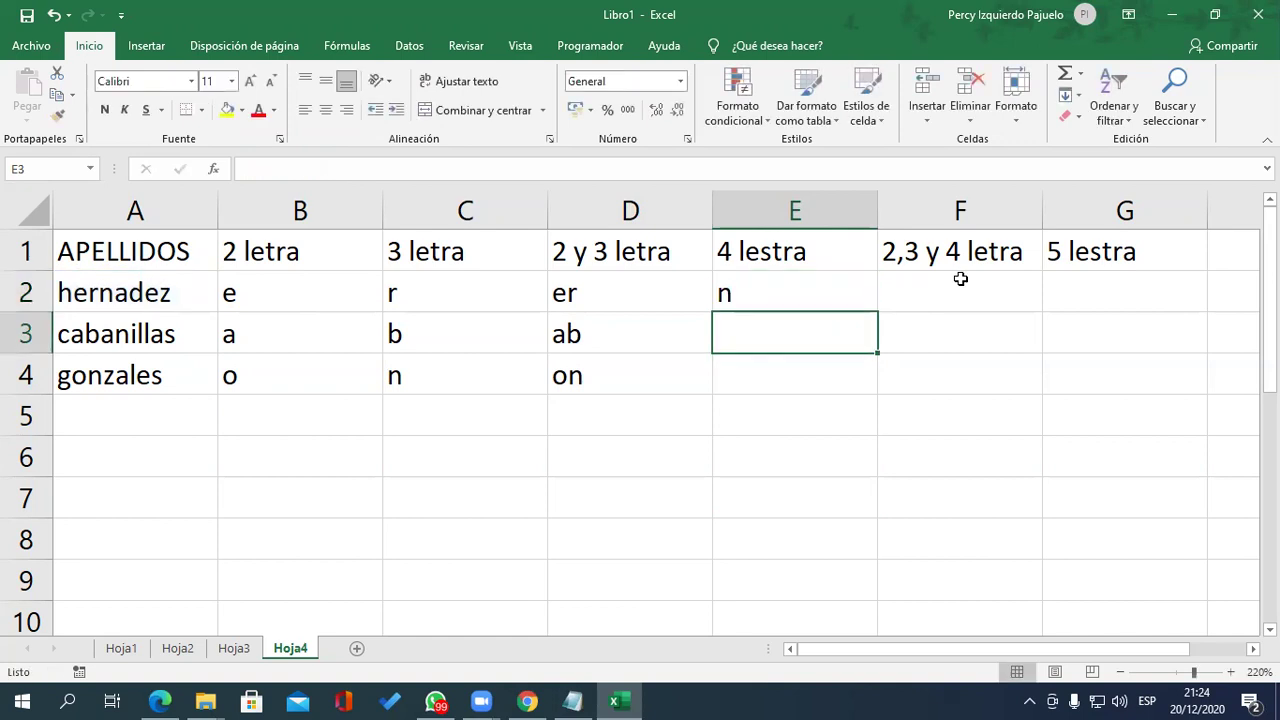
left_click(850, 293)
left_click_drag(878, 311, 880, 394)
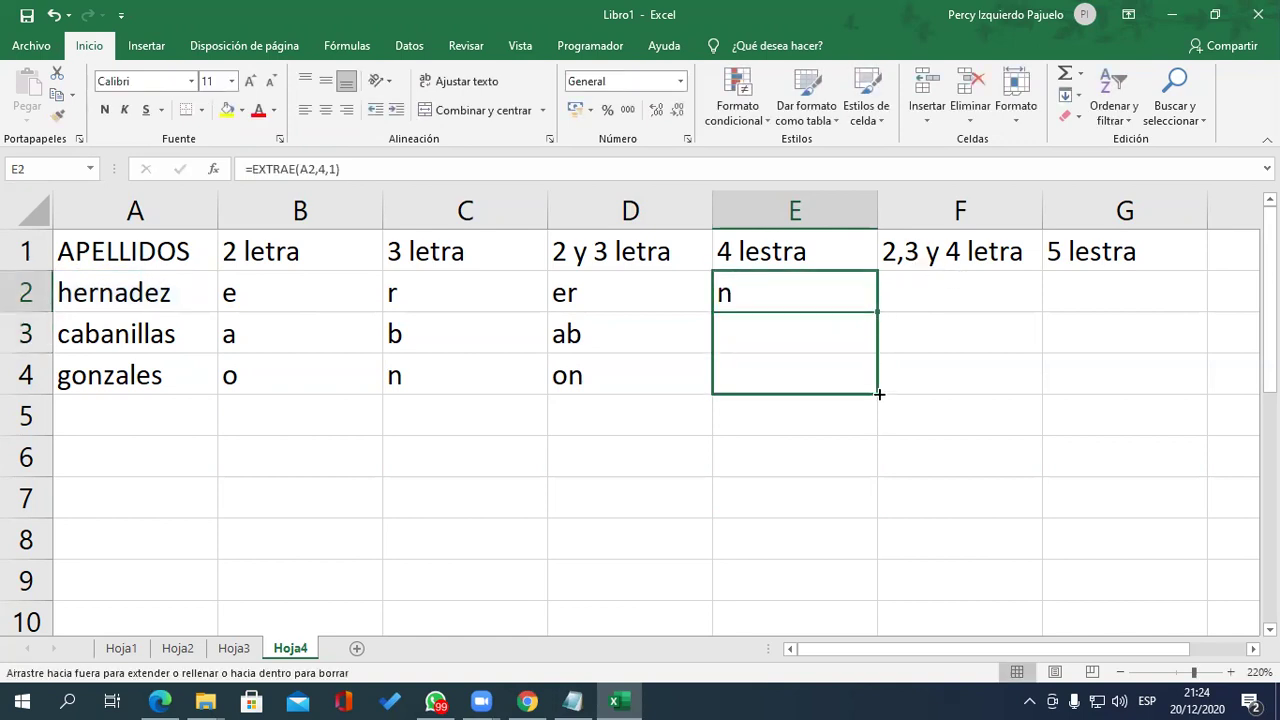
left_click(942, 290)
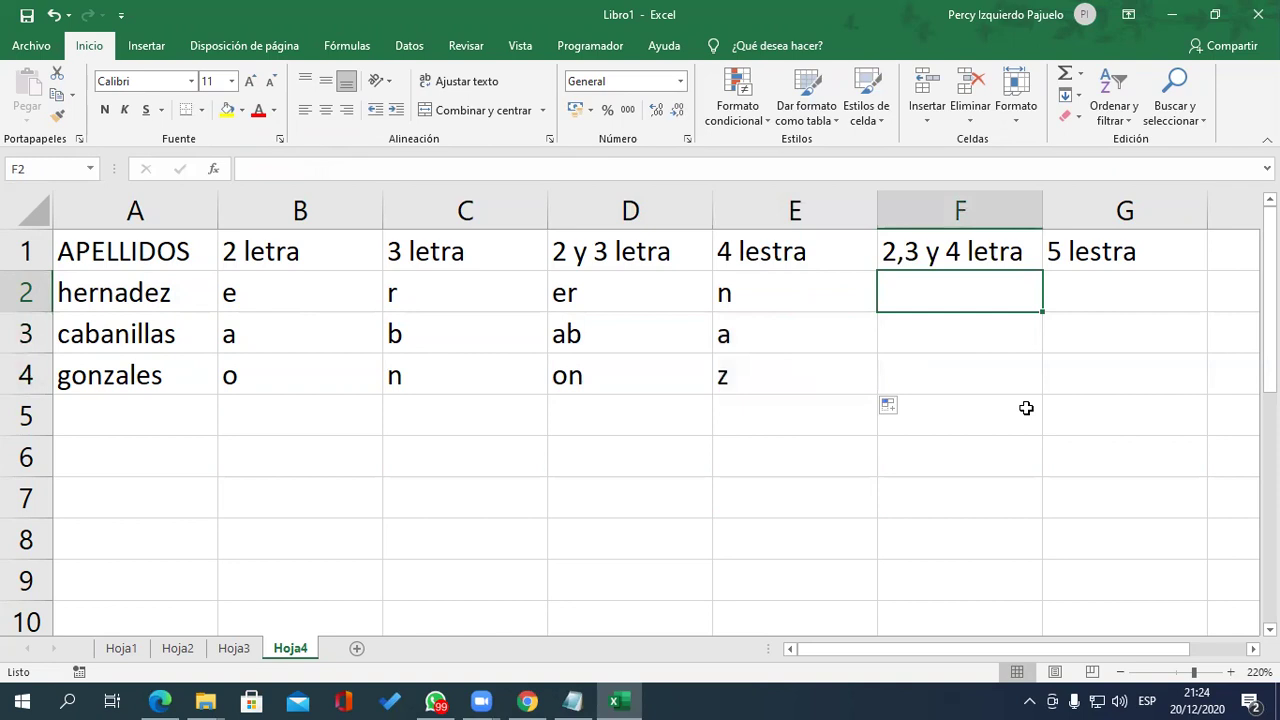
- Enter =EXTRAE(A2,2,3) in F2 and fill it down to F4, giving ern, aba and onz
type("=extrae")
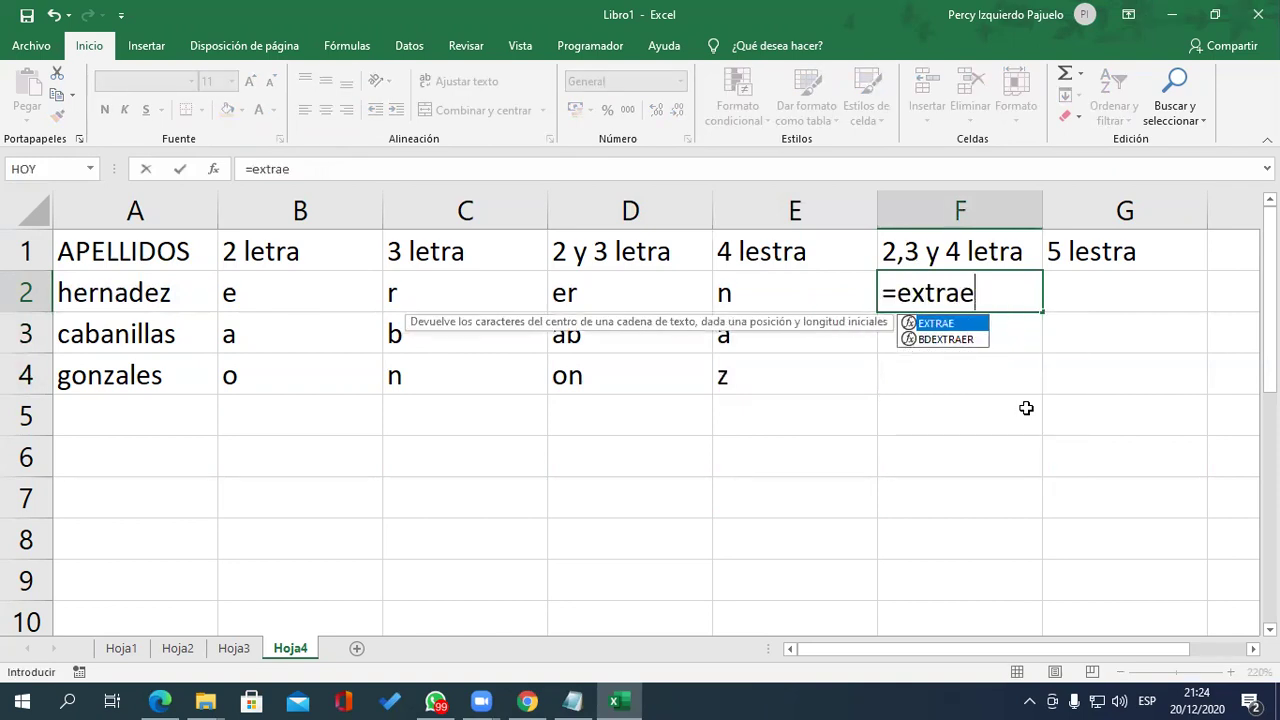
key("Tab")
left_click(160, 297)
type(",")
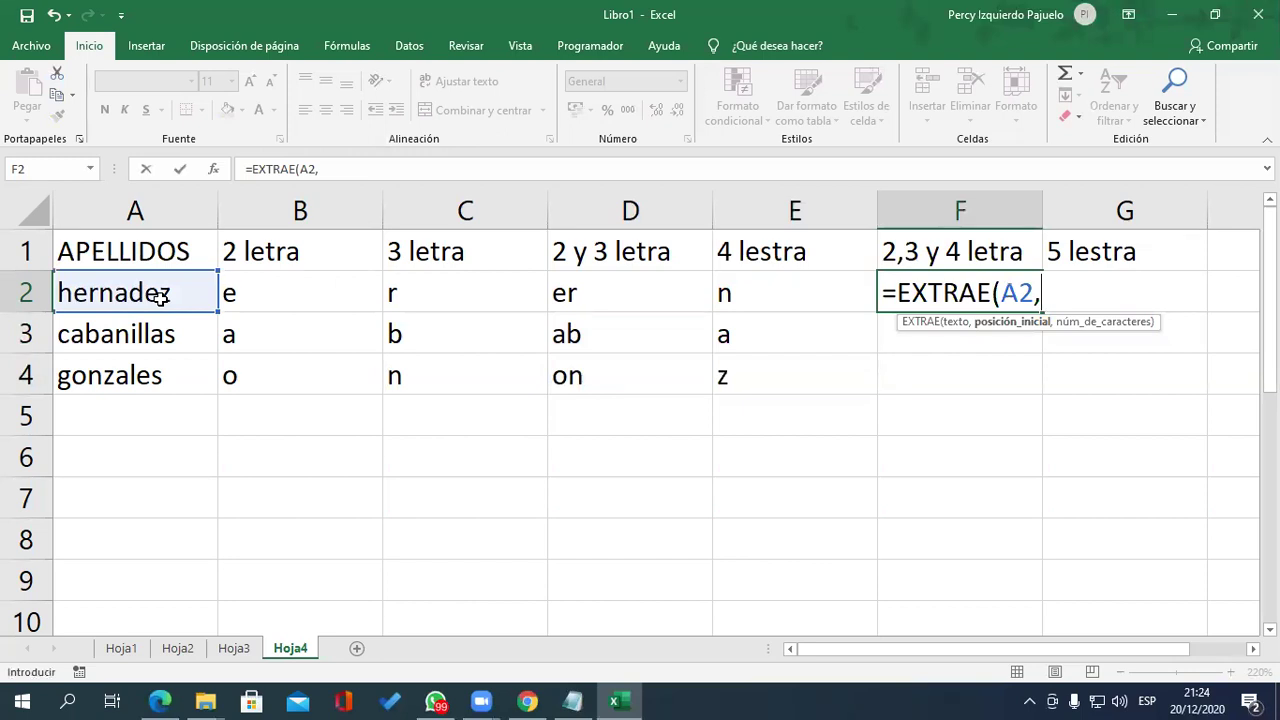
type("2,")
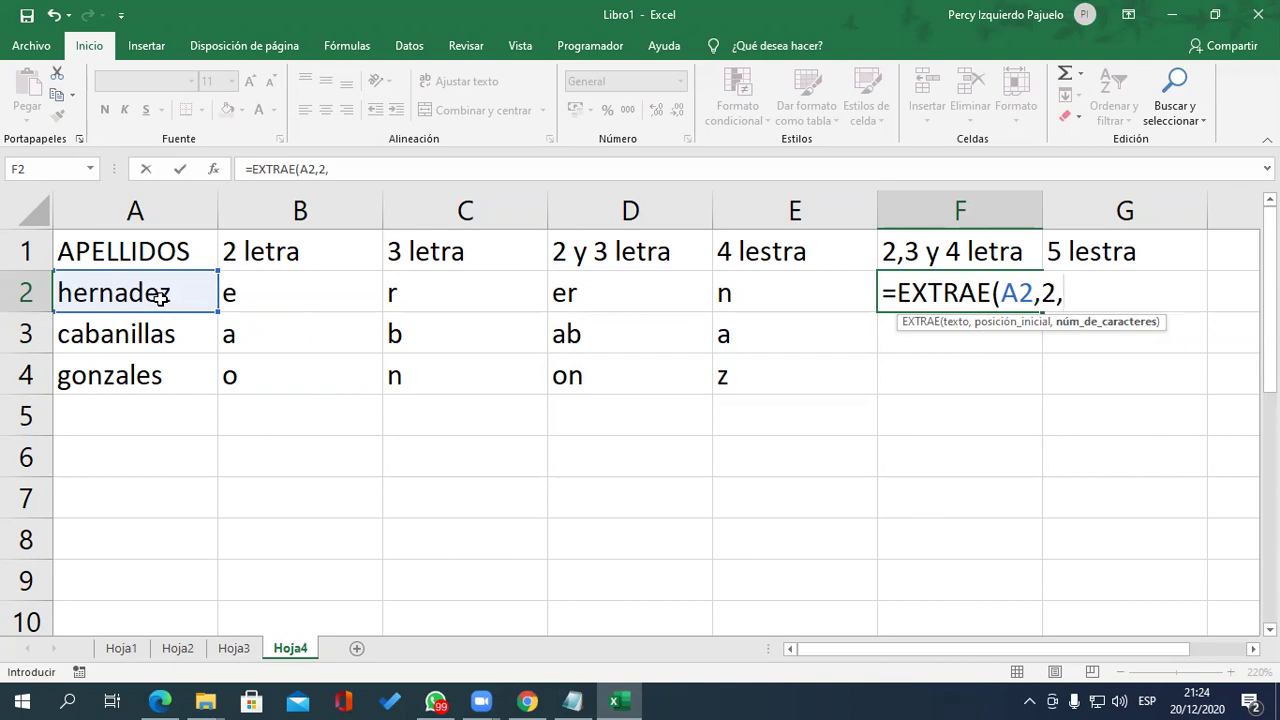
type("3")
type(")")
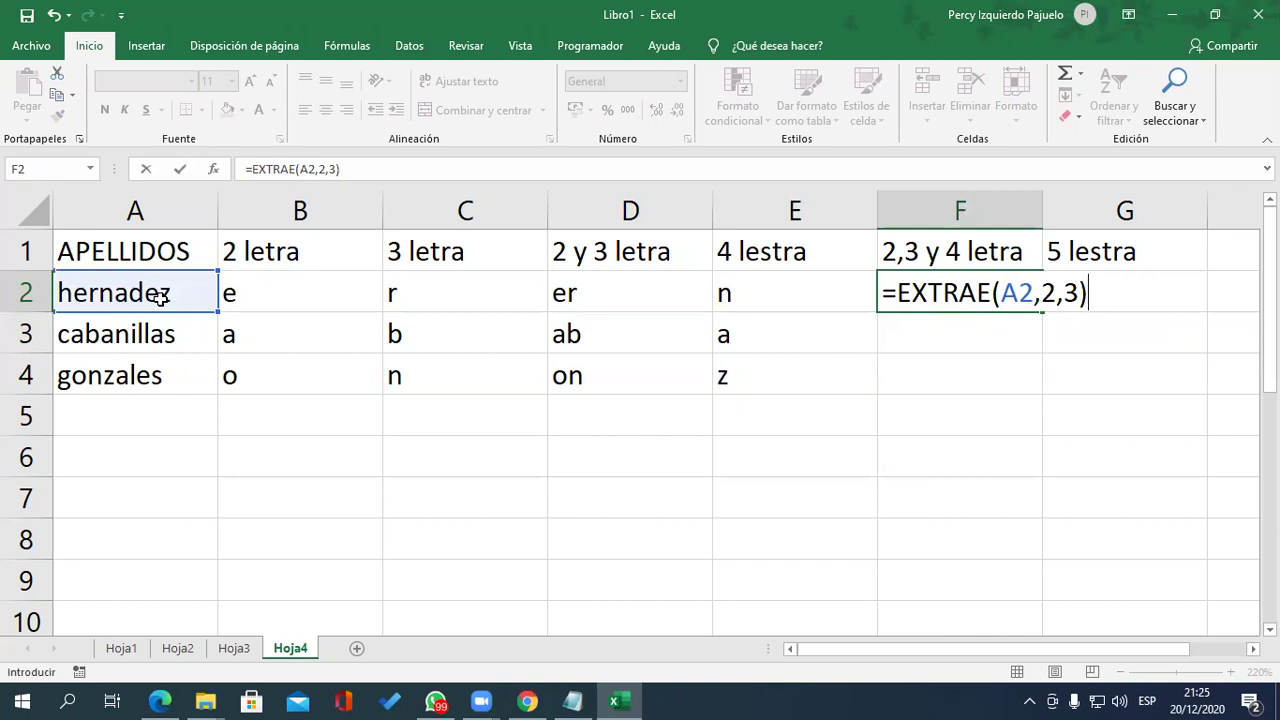
key("Return")
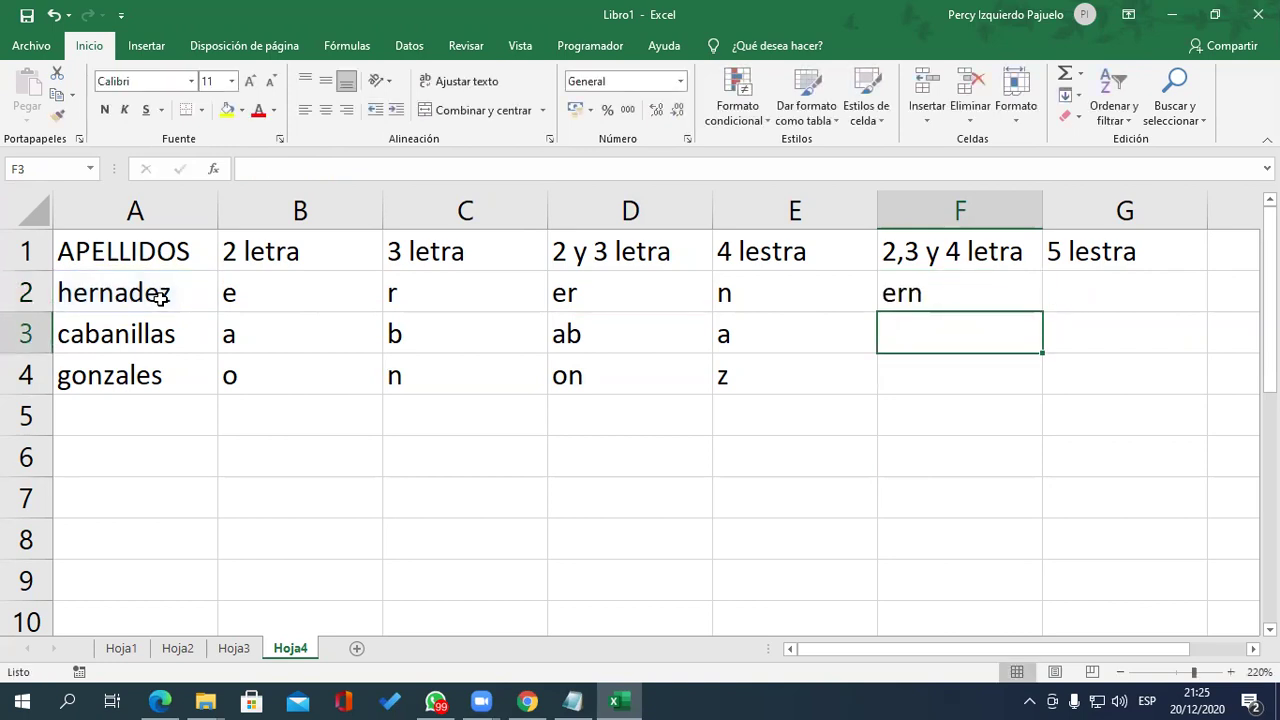
left_click(975, 293)
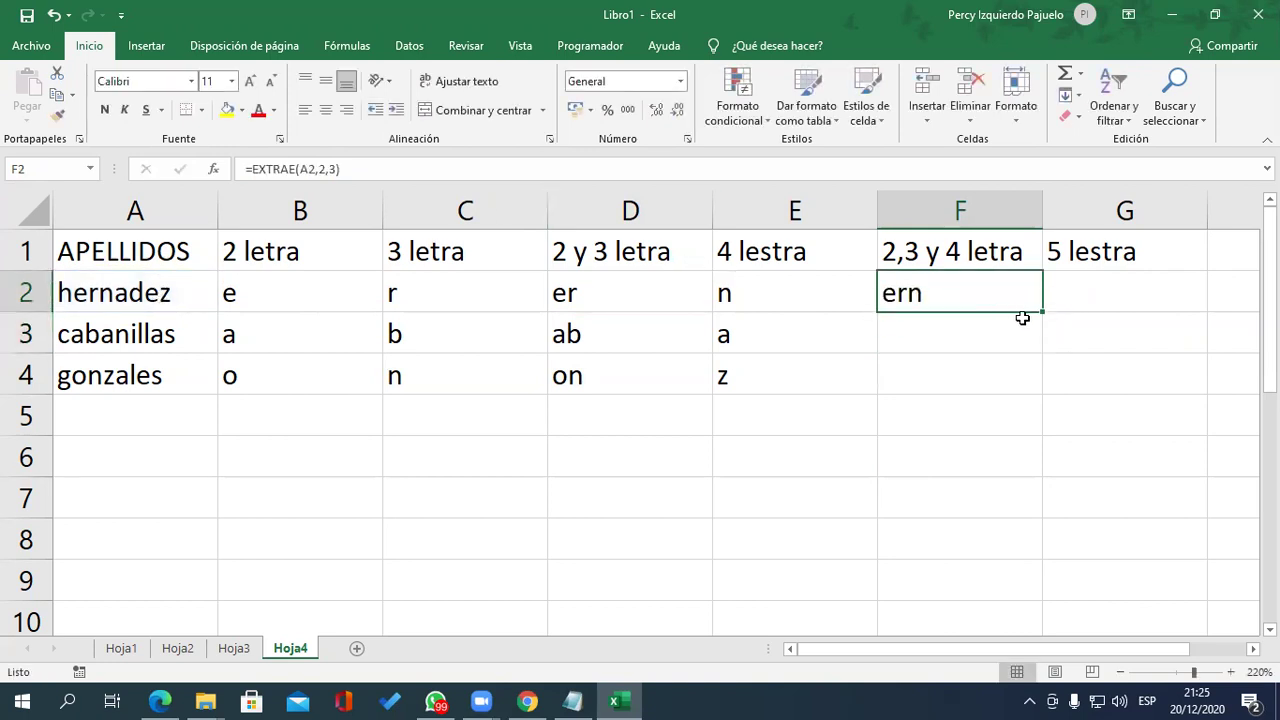
left_click_drag(1044, 316, 1043, 400)
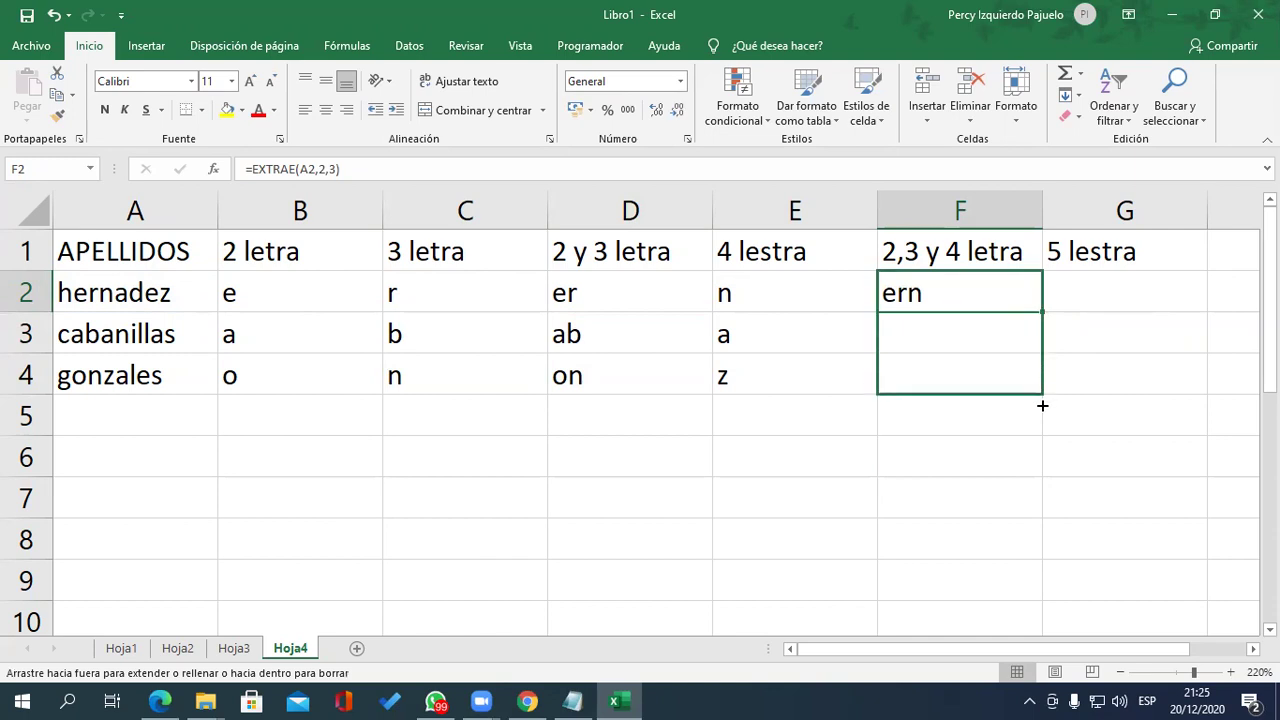
left_click(1122, 279)
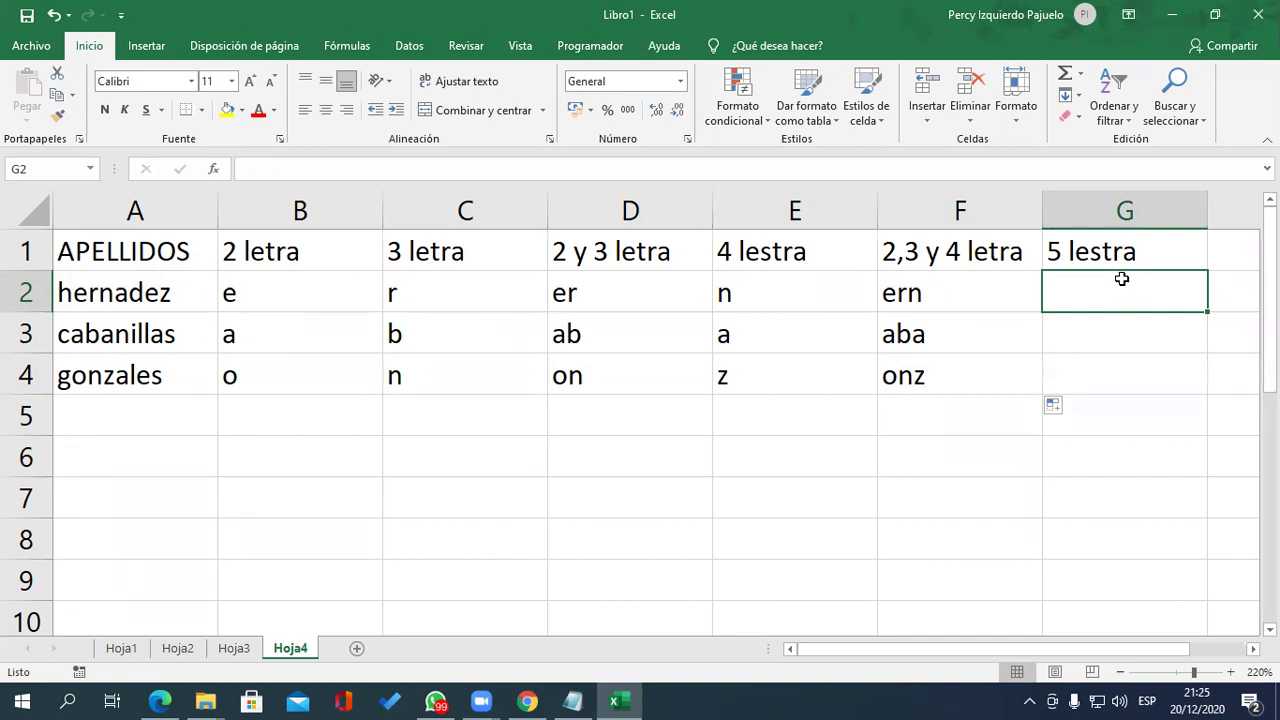
- Enter =EXTRAE(A2,5,1) in G2 so it shows the fifth letter a
type("=exrae")
key("BackSpace")
key("BackSpace")
key("BackSpace")
type("tra")
key("Tab")
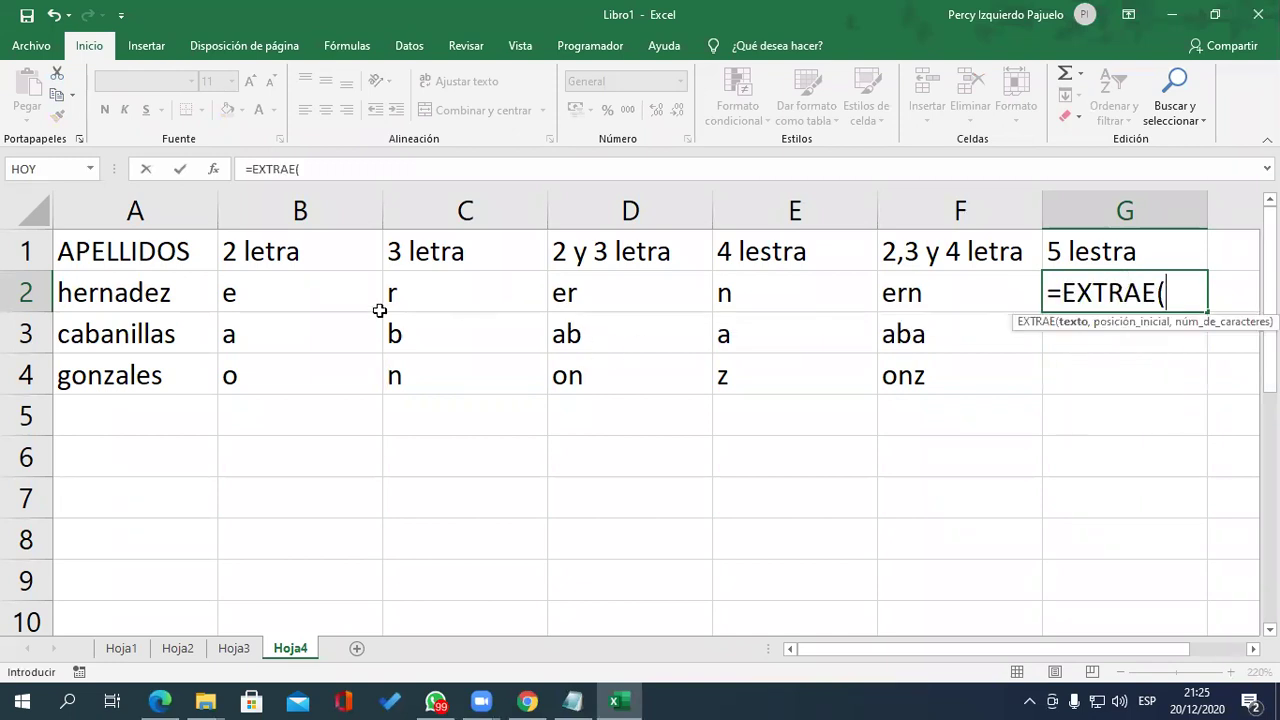
left_click(183, 290)
type(",")
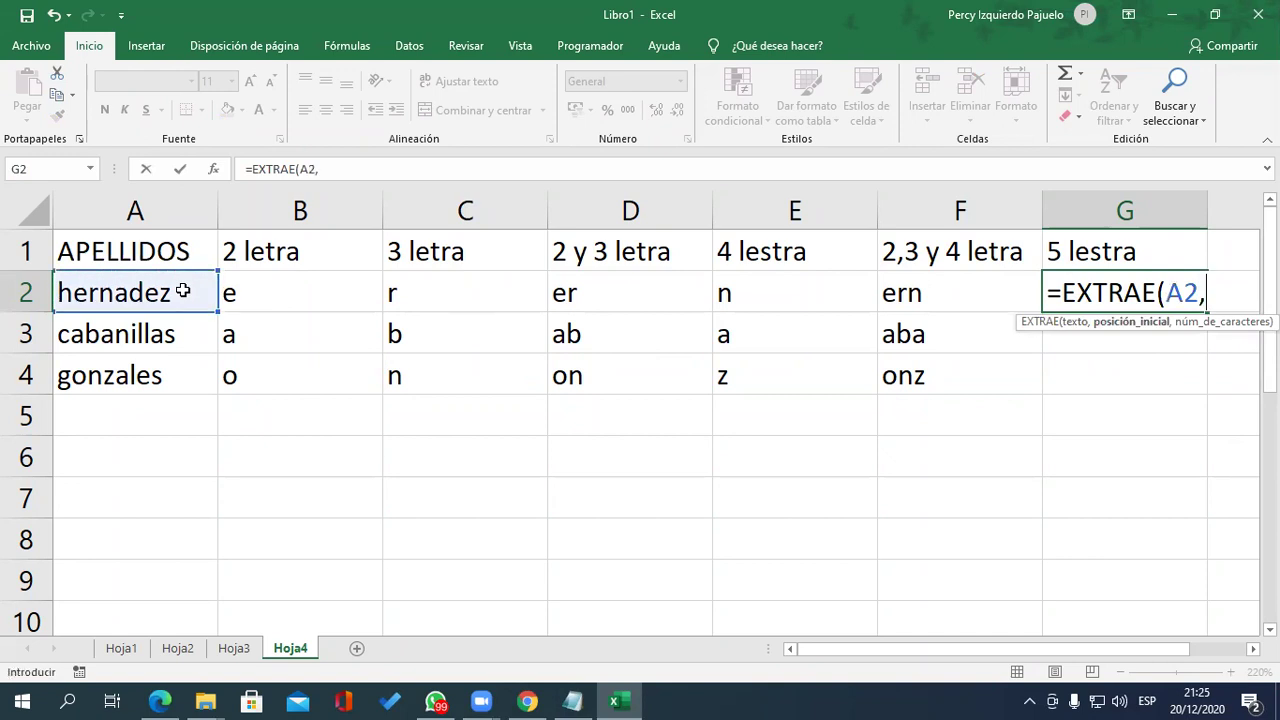
scroll(650, 420, "right", 1)
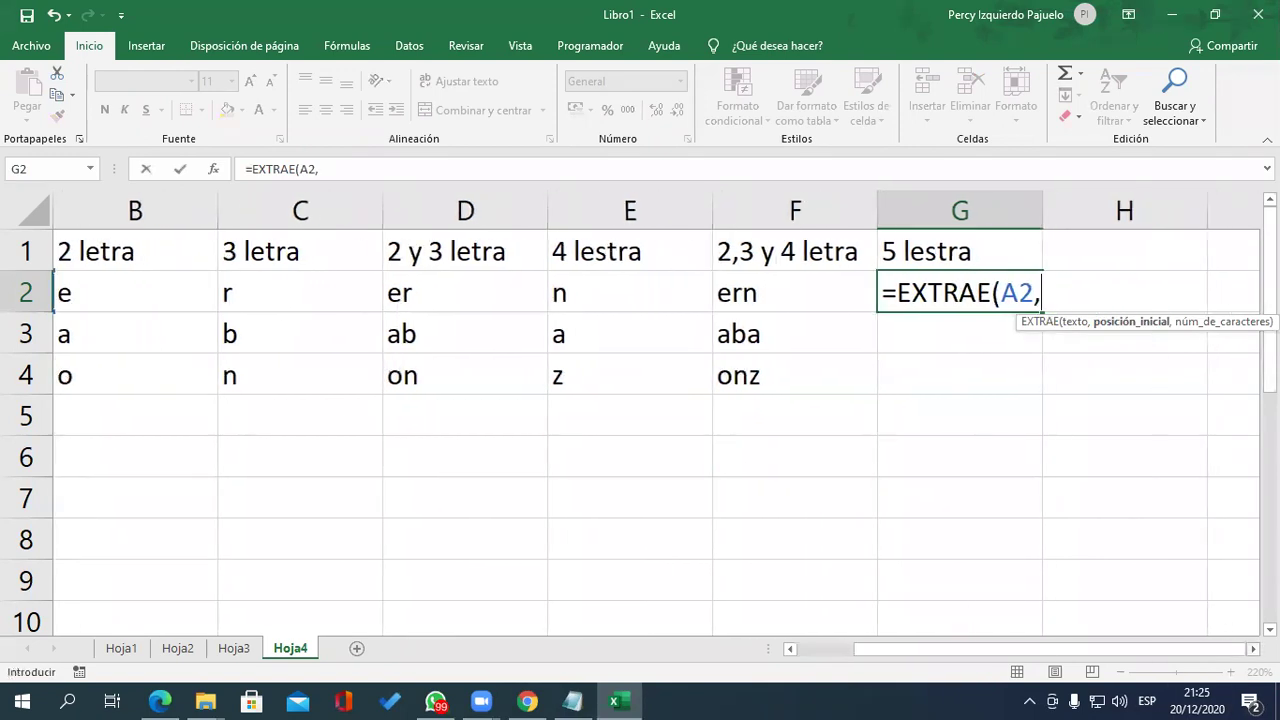
scroll(650, 420, "right", 1)
type("5,")
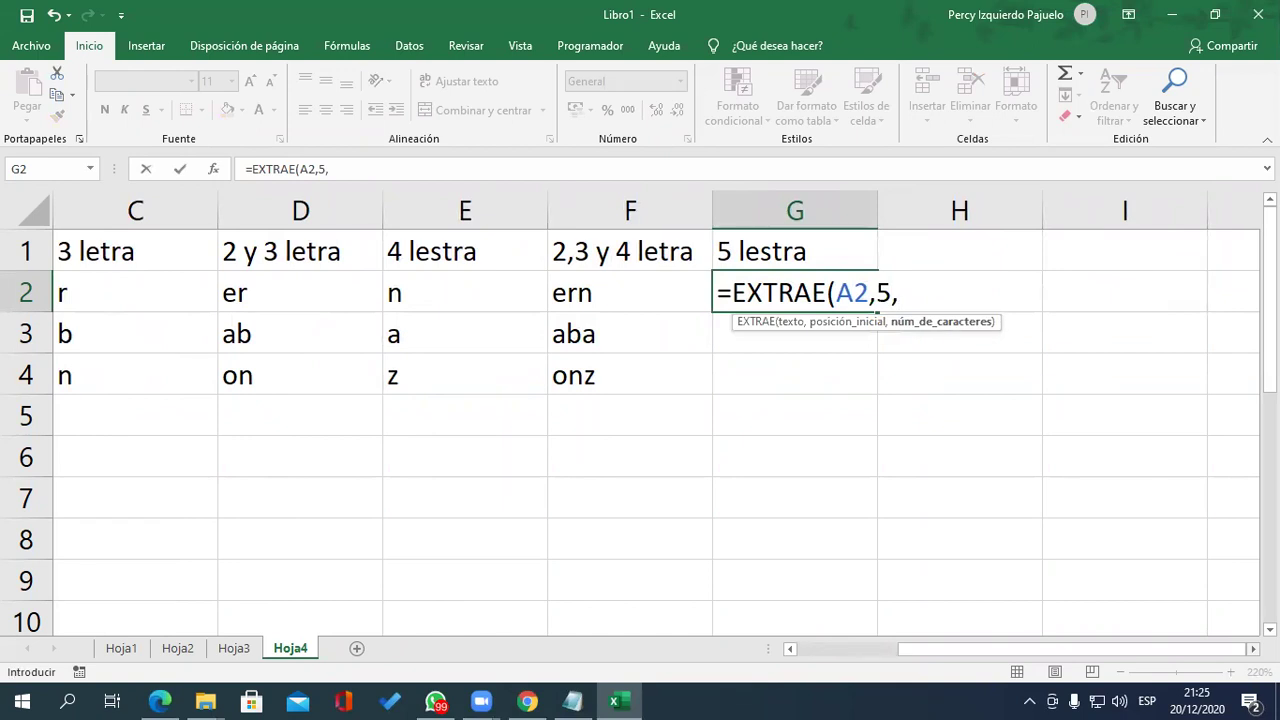
type("1")
type(")")
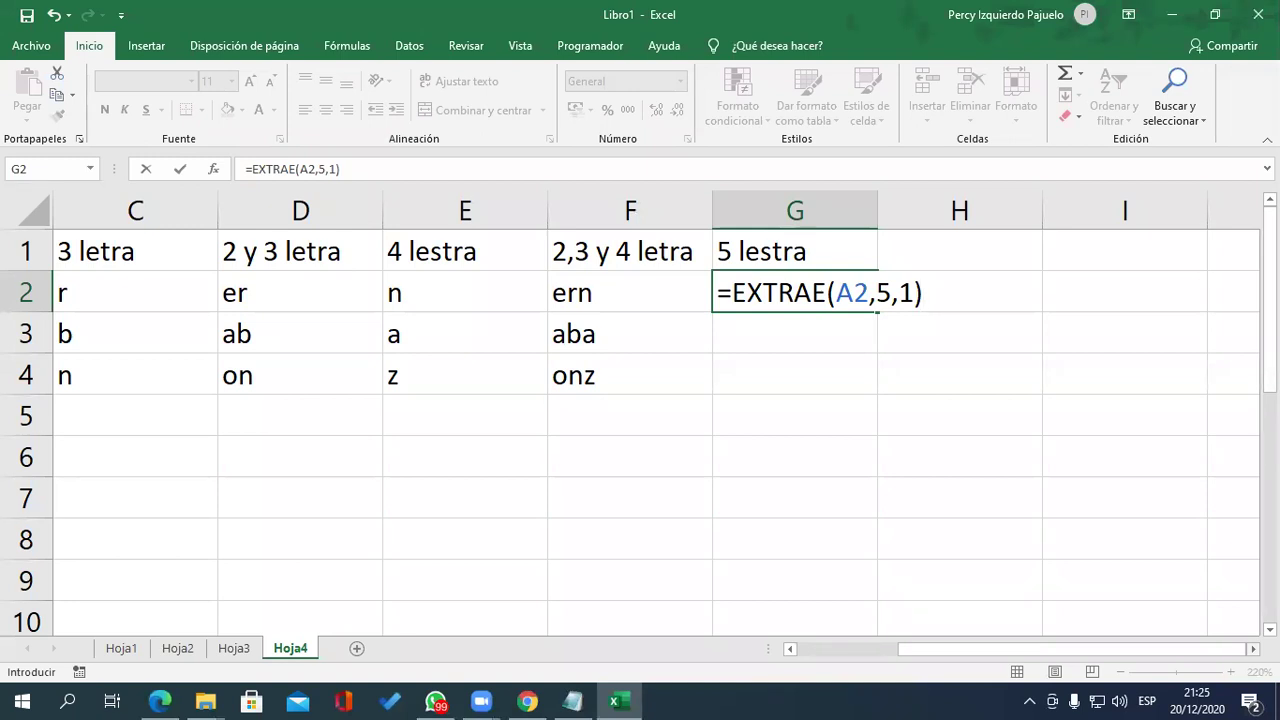
key("Return")
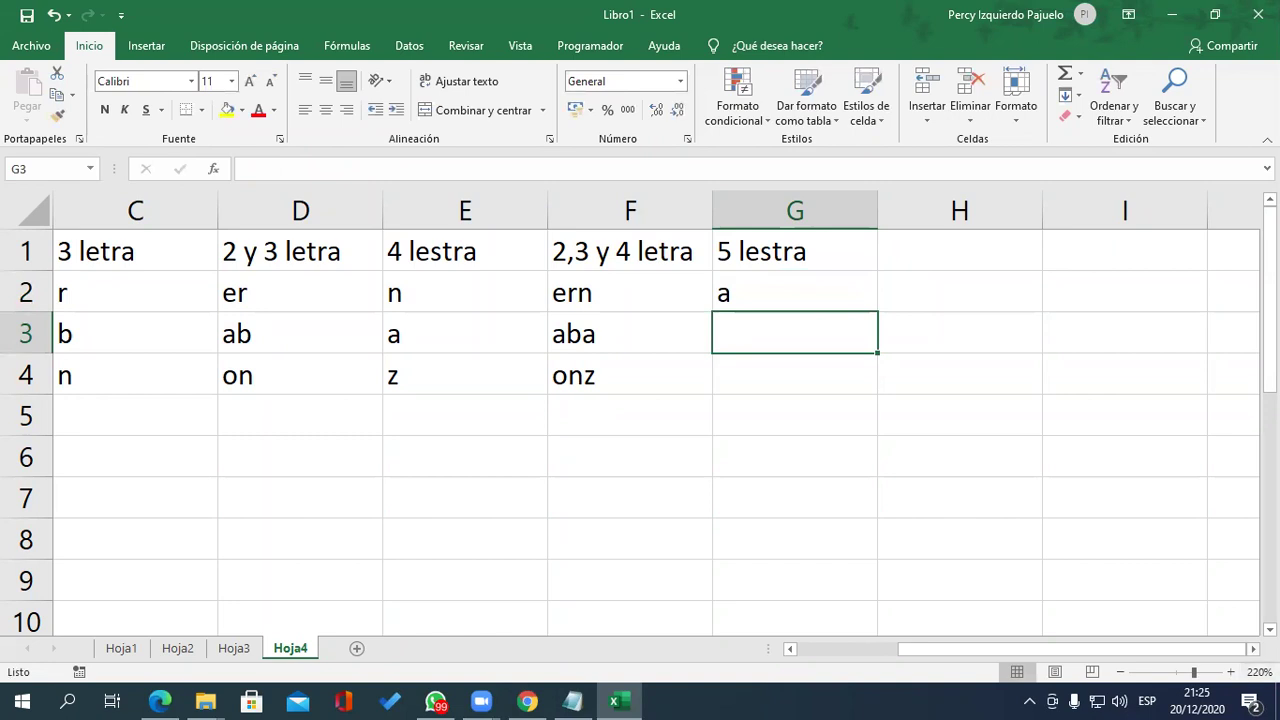
- Fill the G2 formula down to G4, giving a, n and a
left_click(795, 300)
left_click_drag(878, 312, 848, 397)
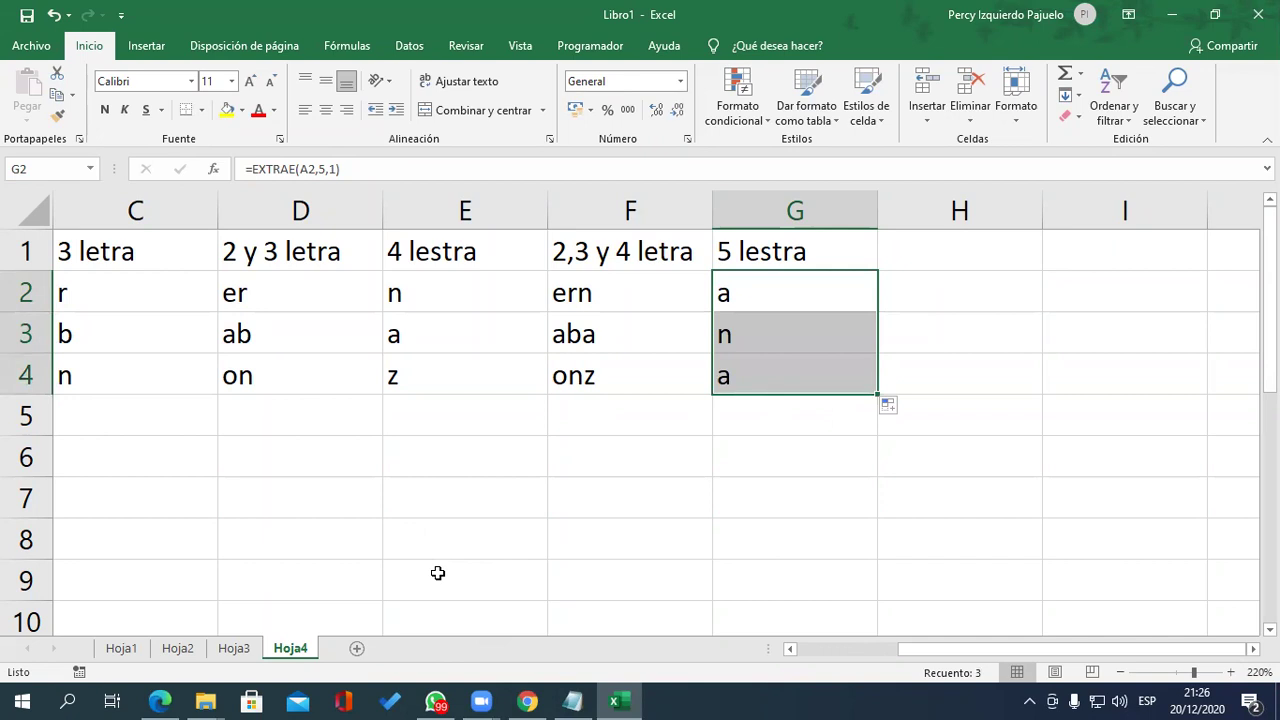
left_click(962, 250)
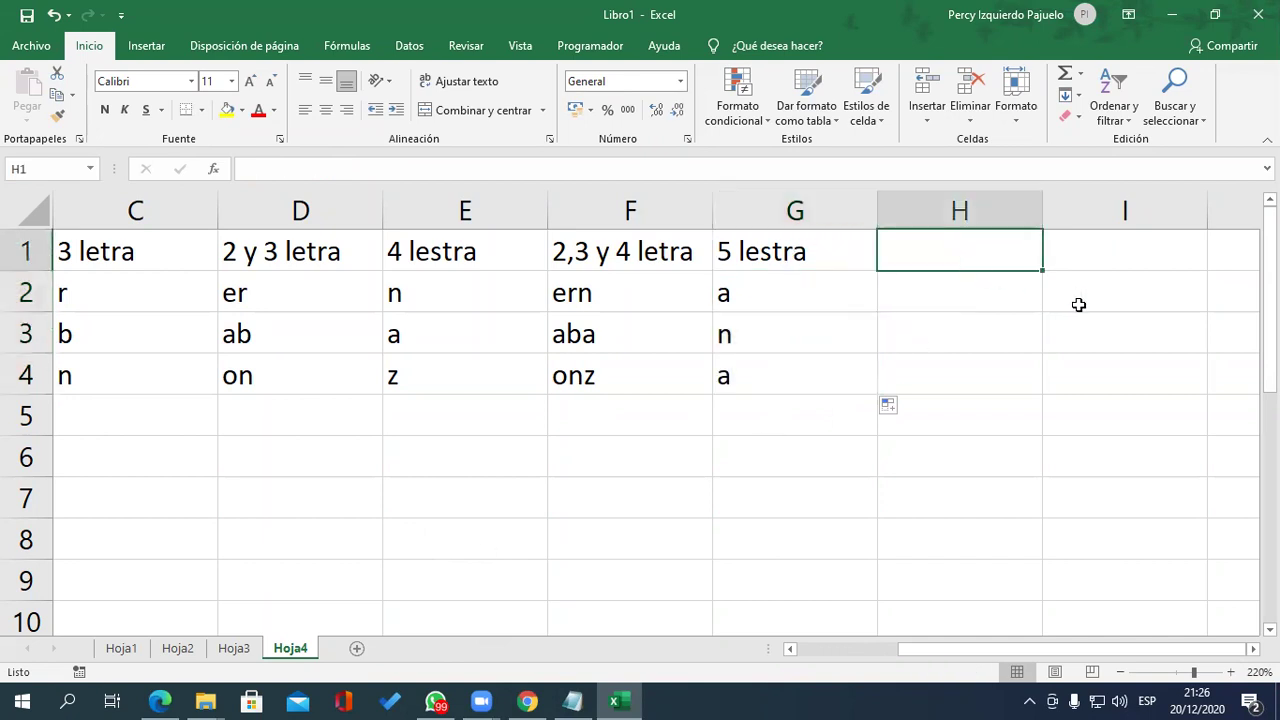
- Head column H '4 y 5 letra' and enter =MAYUSC(EXTRAE(A2,4,2)) in H2
type("4 y 5 letra")
key("Return")
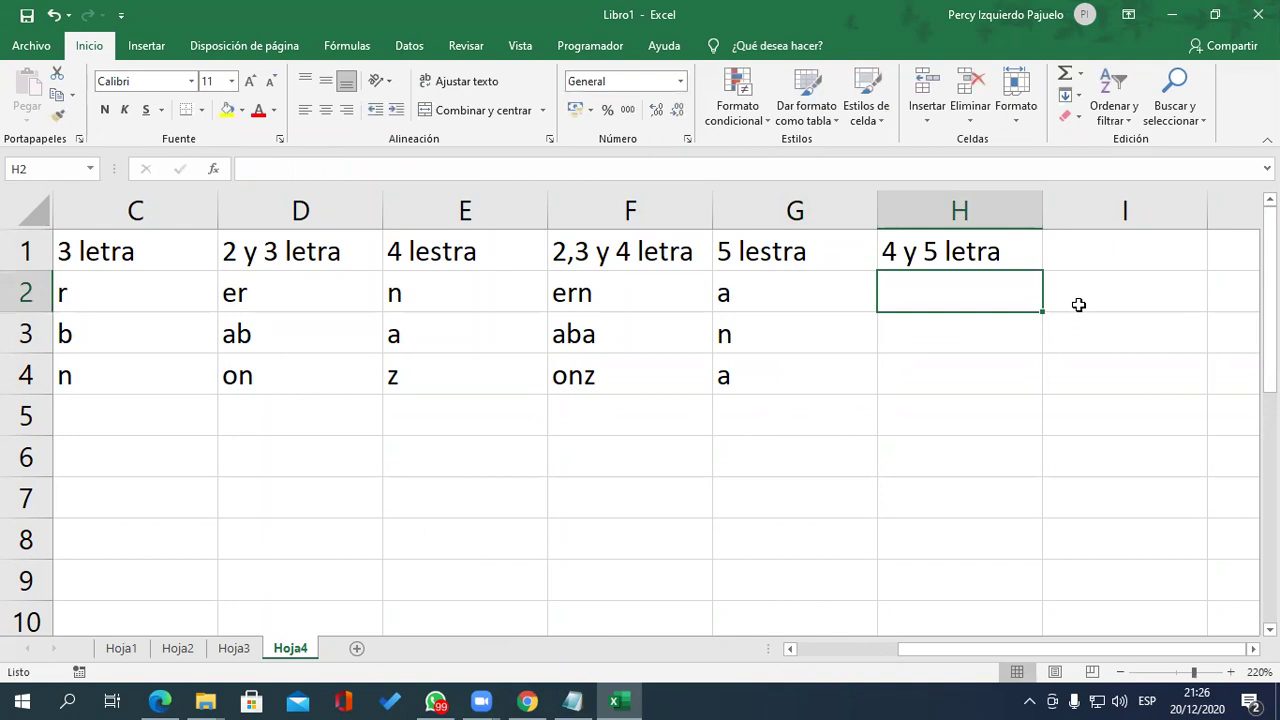
type("=mayus")
key("Tab")
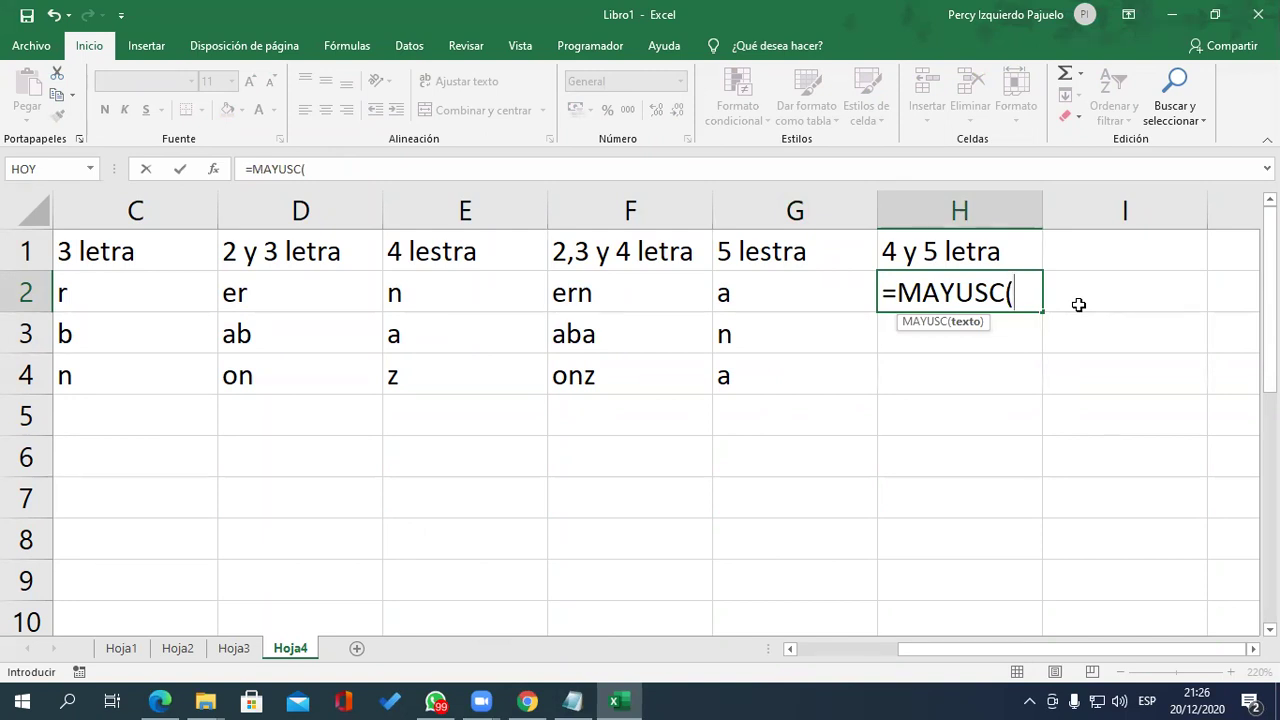
type("ext")
key("BackSpace")
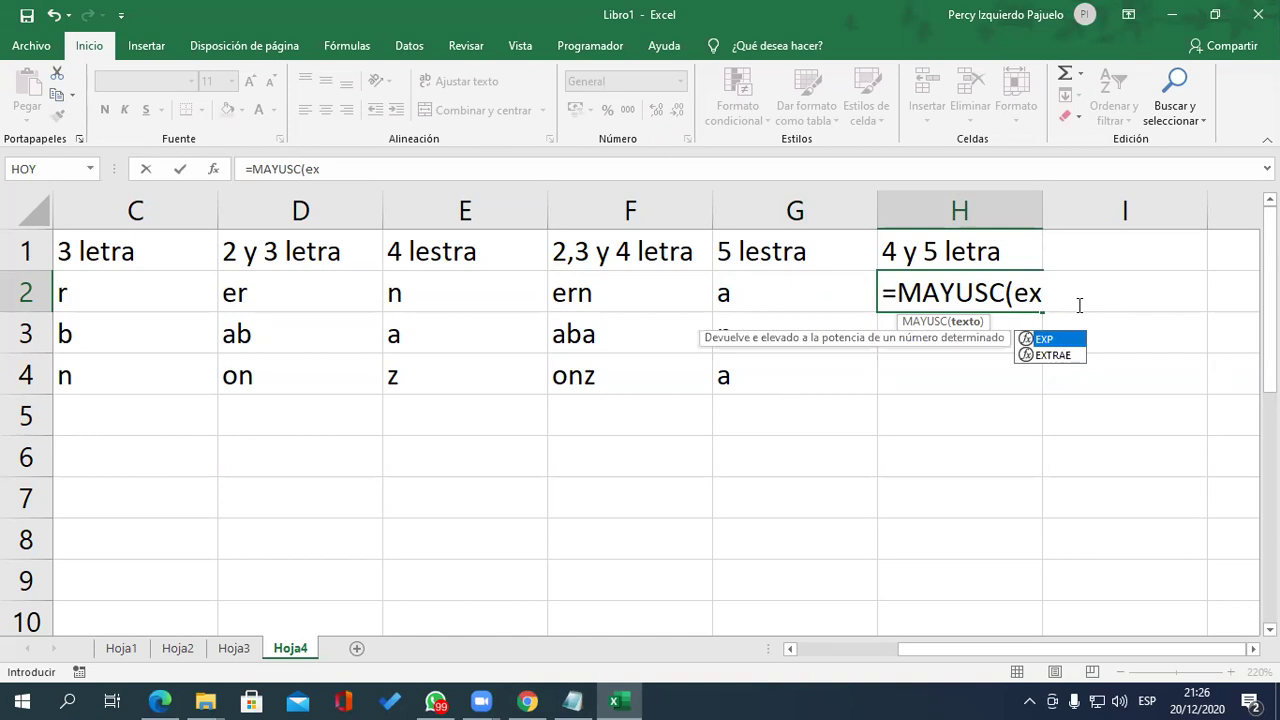
key("Down")
key("Tab")
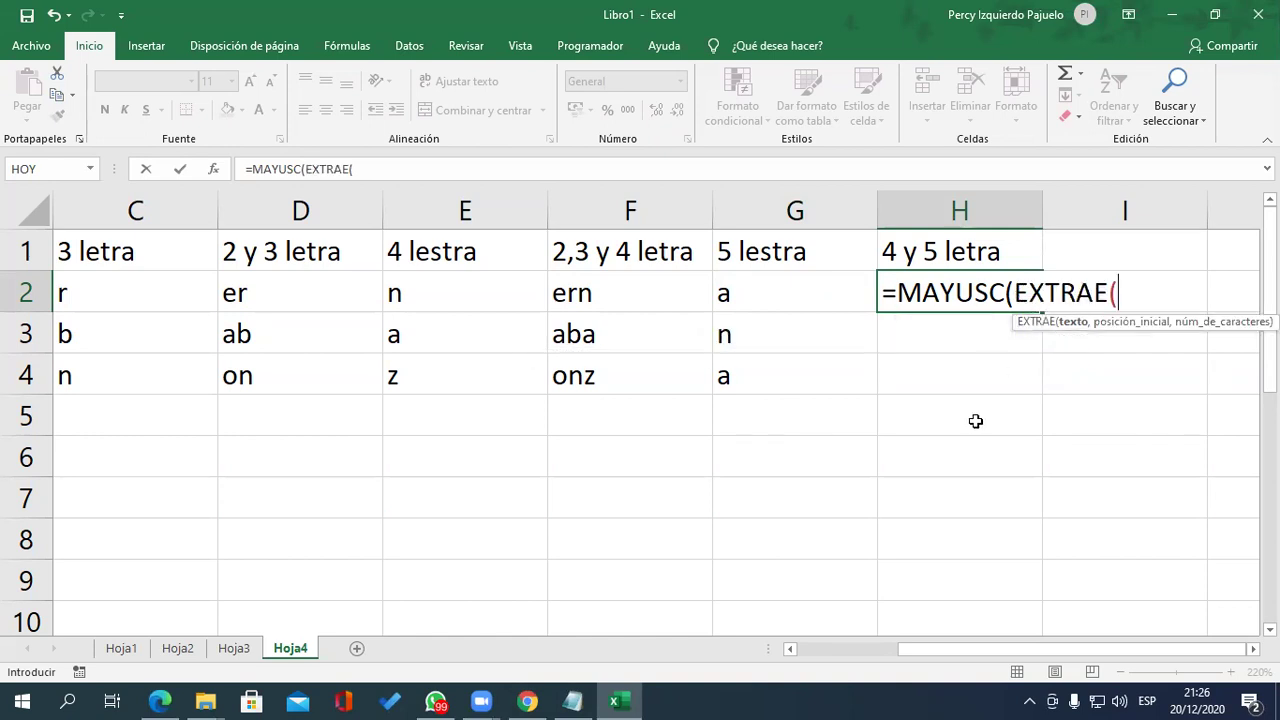
left_click(917, 648)
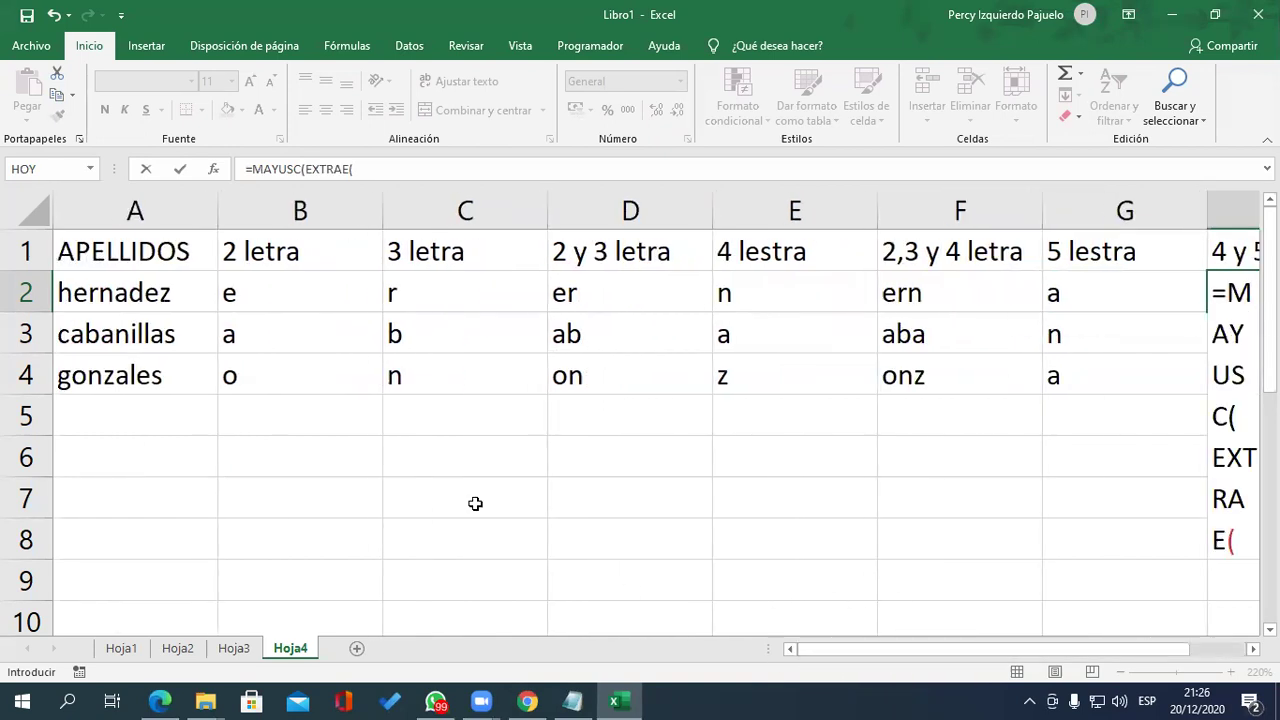
left_click(126, 286)
left_click_drag(835, 648, 1049, 649)
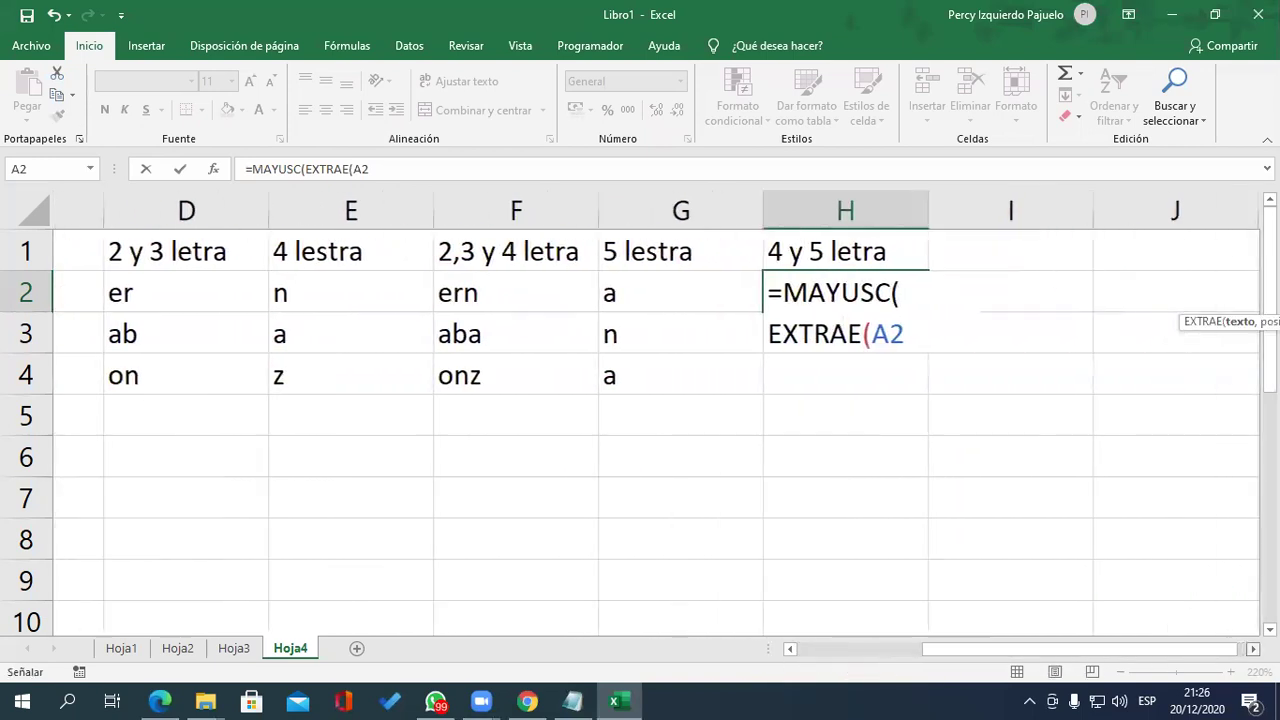
type(",")
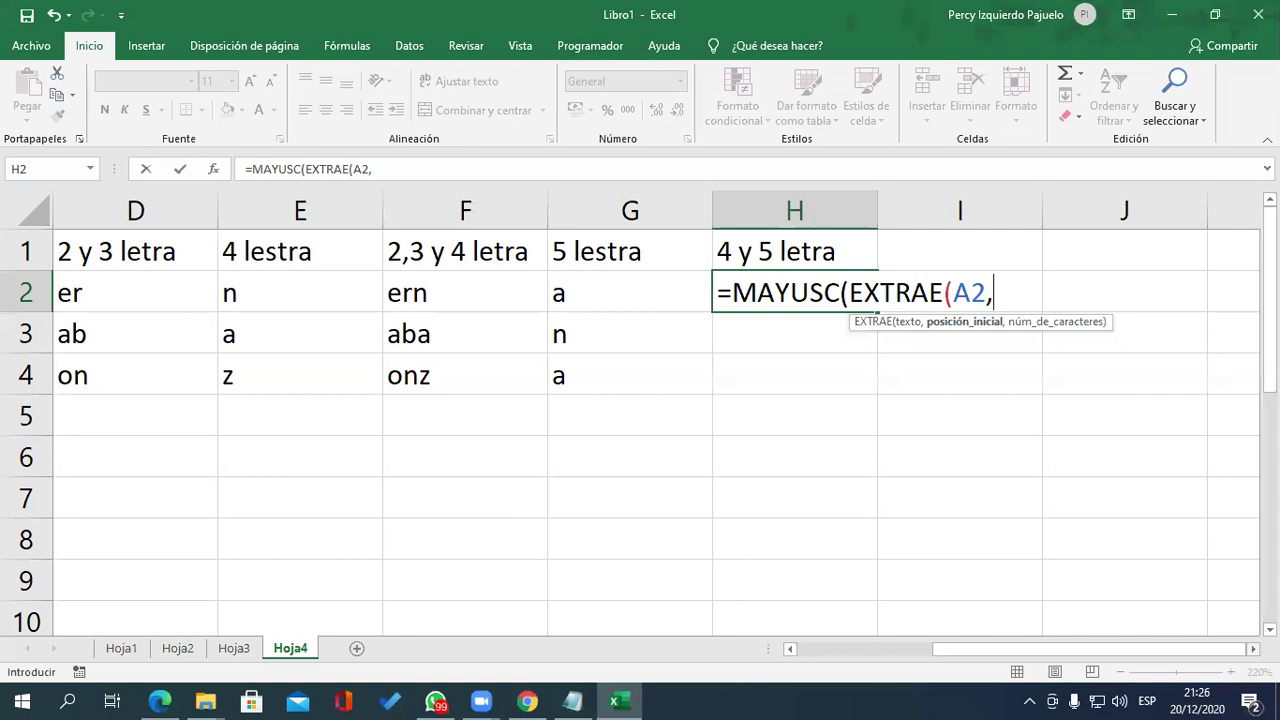
type("4,")
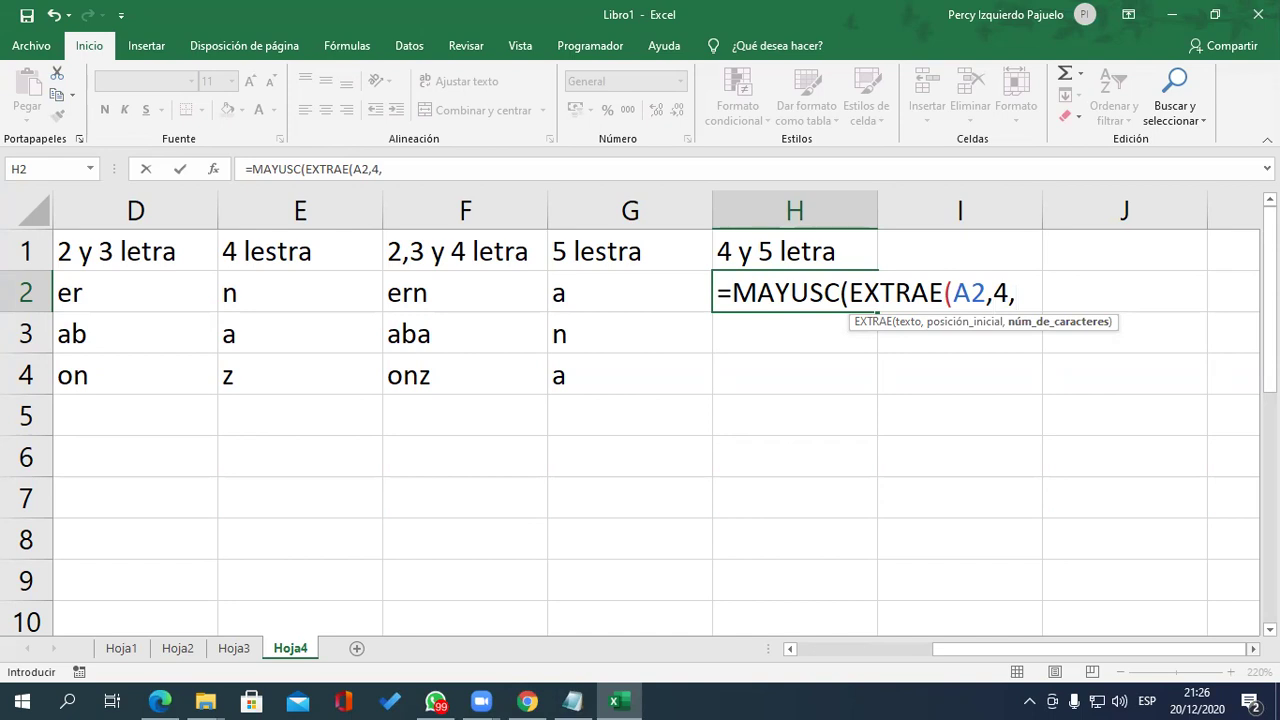
type("2)")
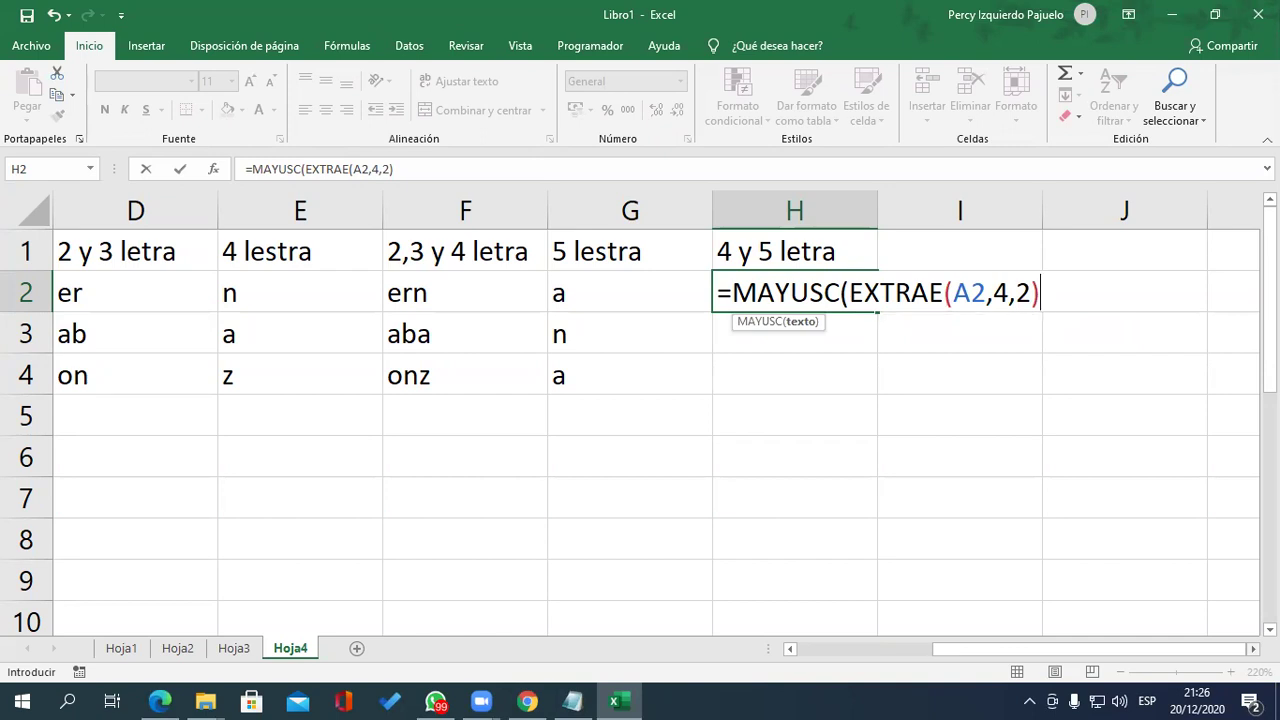
type(")")
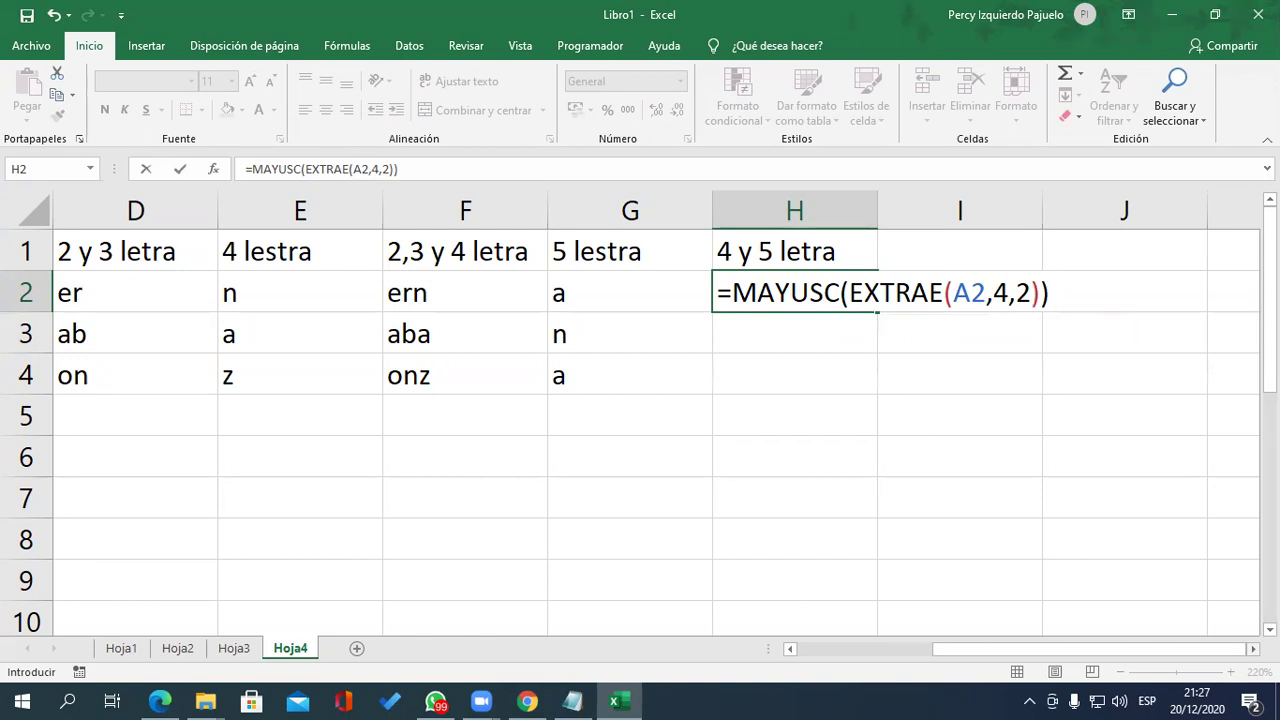
key("Return")
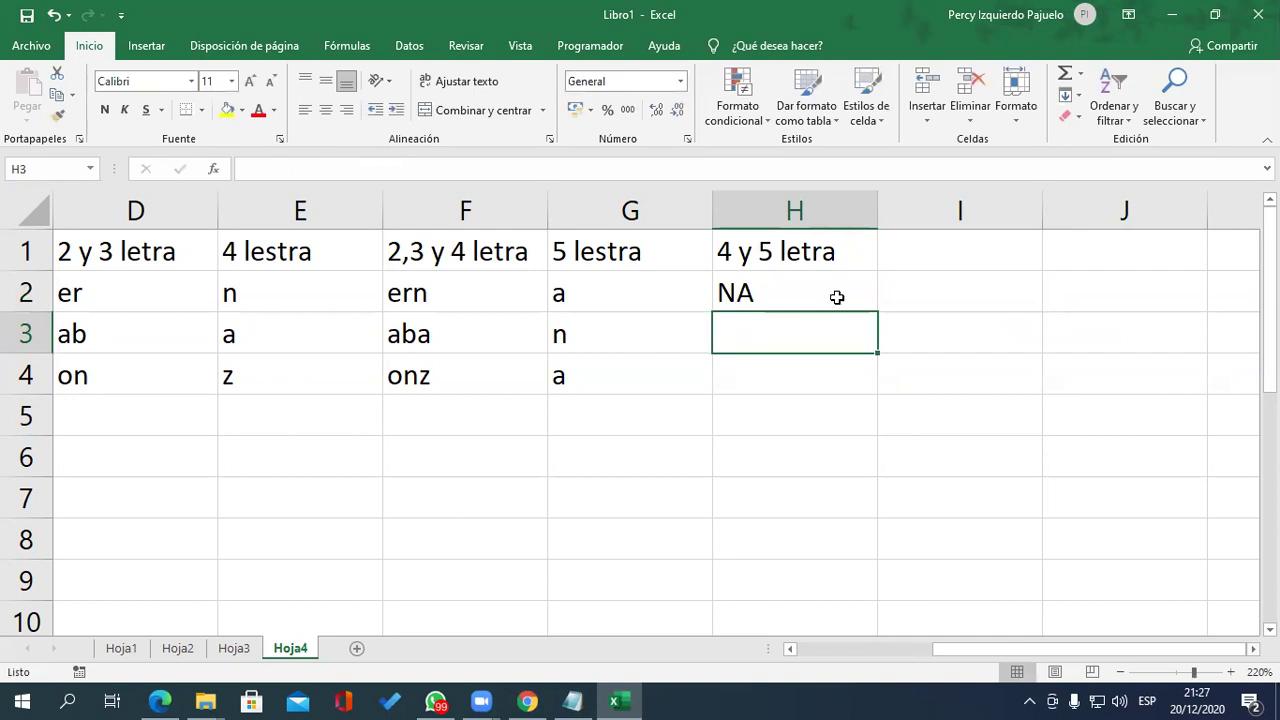
- Fill the H2 formula down to H4, giving NA, AN and ZA, then go to the Notepad notes
left_click(840, 296)
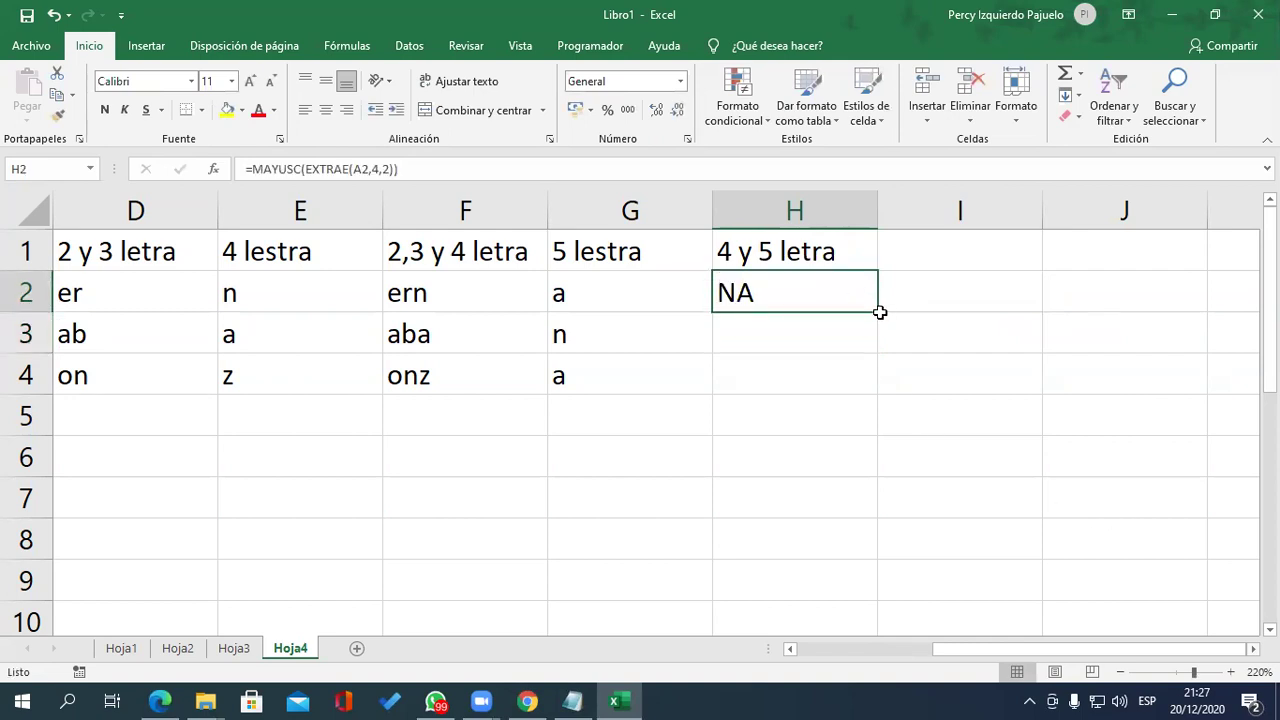
left_click_drag(877, 312, 866, 389)
double_click(834, 297)
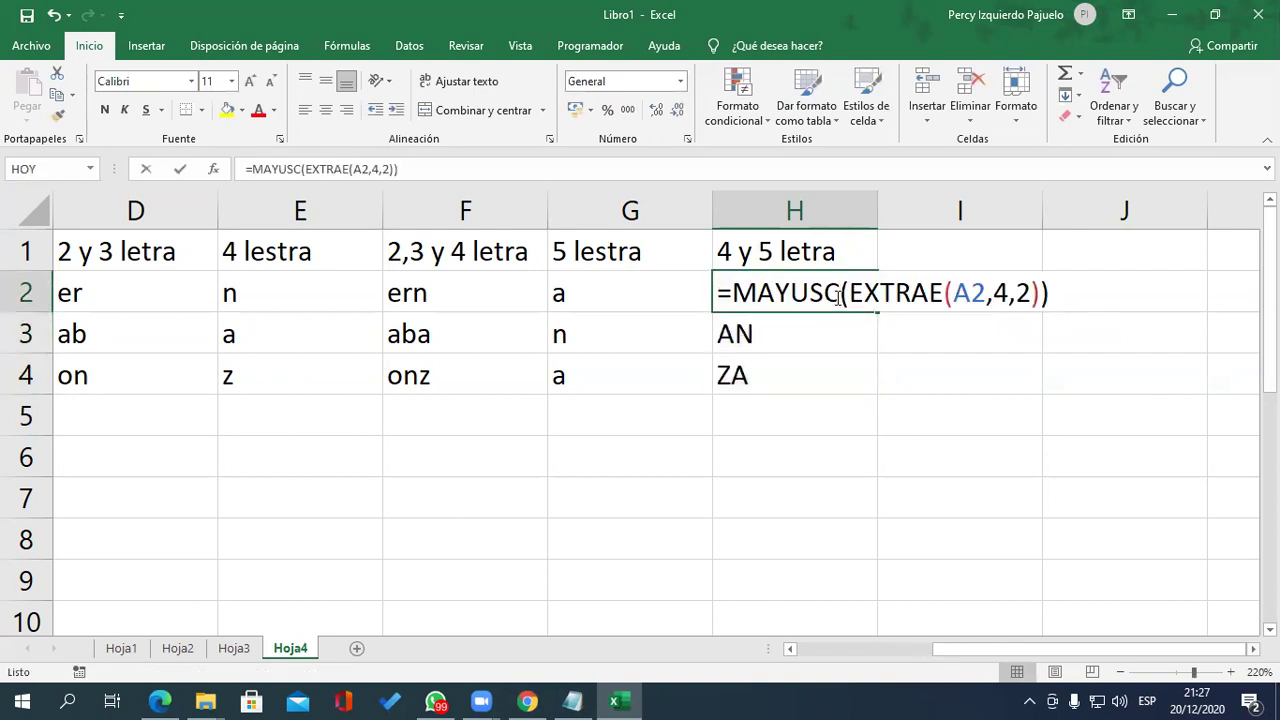
left_click(1115, 297)
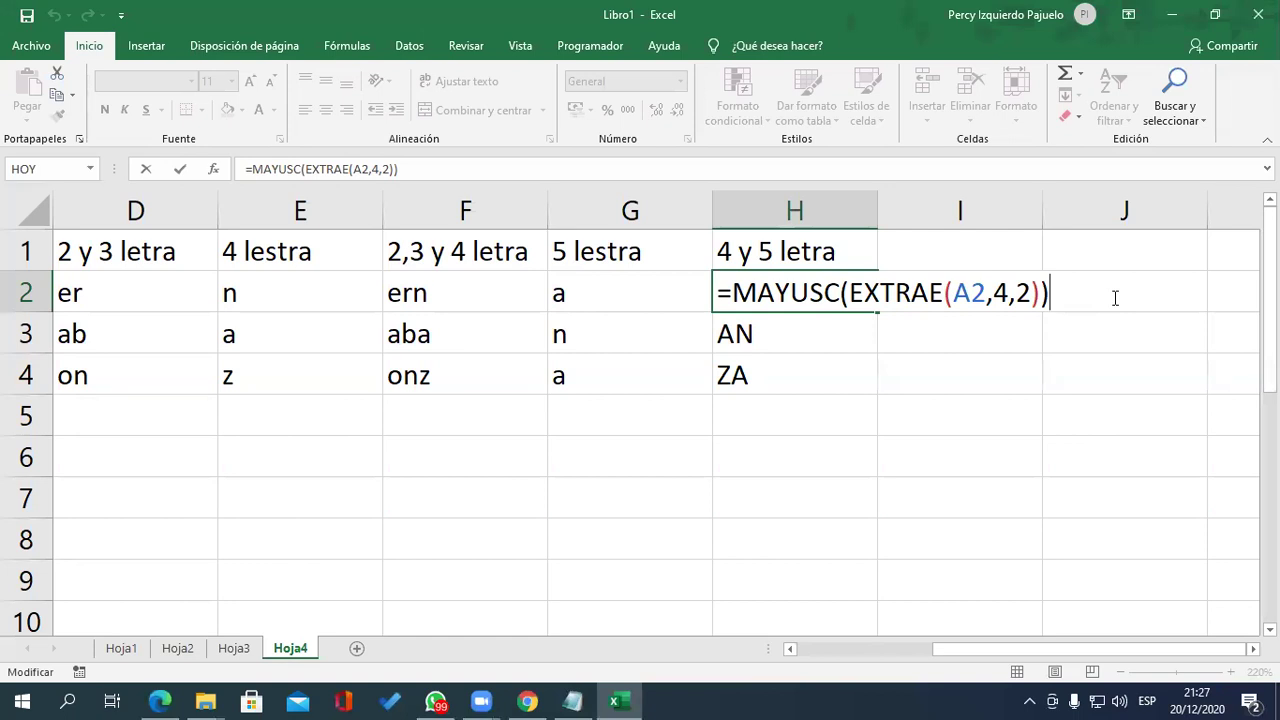
key("Return")
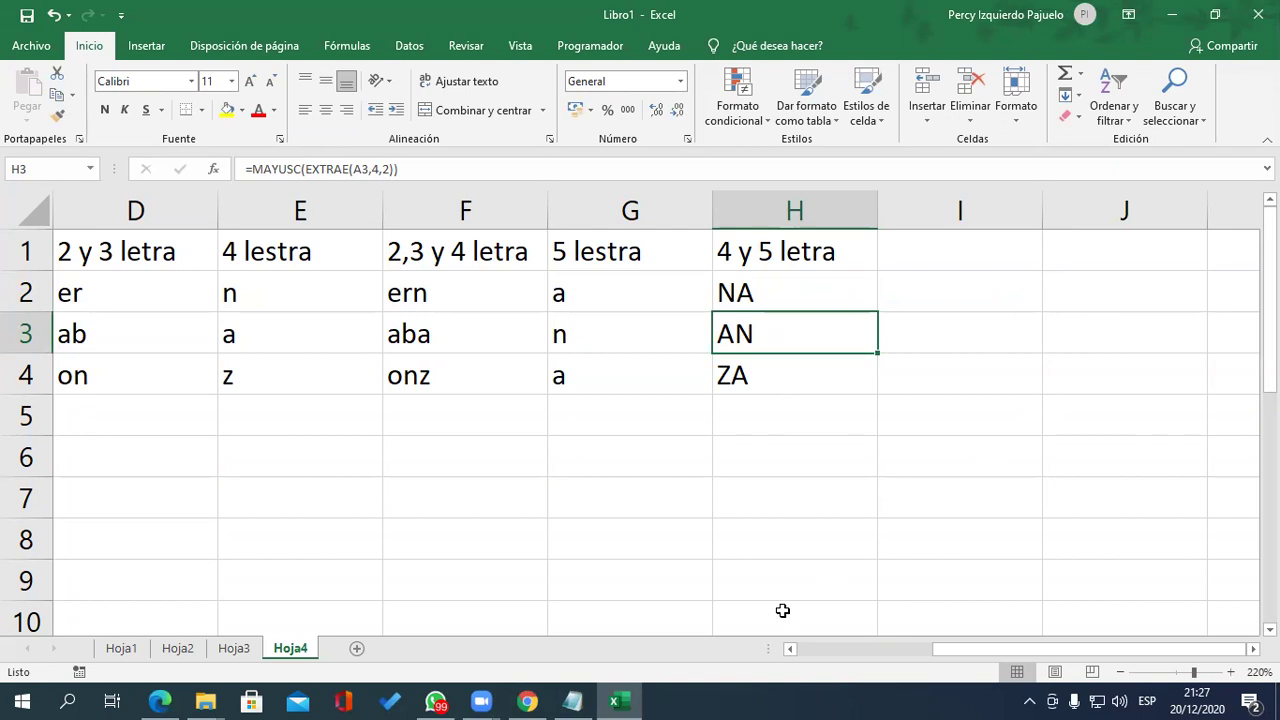
left_click(578, 700)
scroll(308, 517, "down", 1)
- Add the heading '8. FUNCION CONCAT (CONCATENAR)' underlined with dashes
scroll(103, 443, "down", 1)
left_click(51, 461)
type("8")
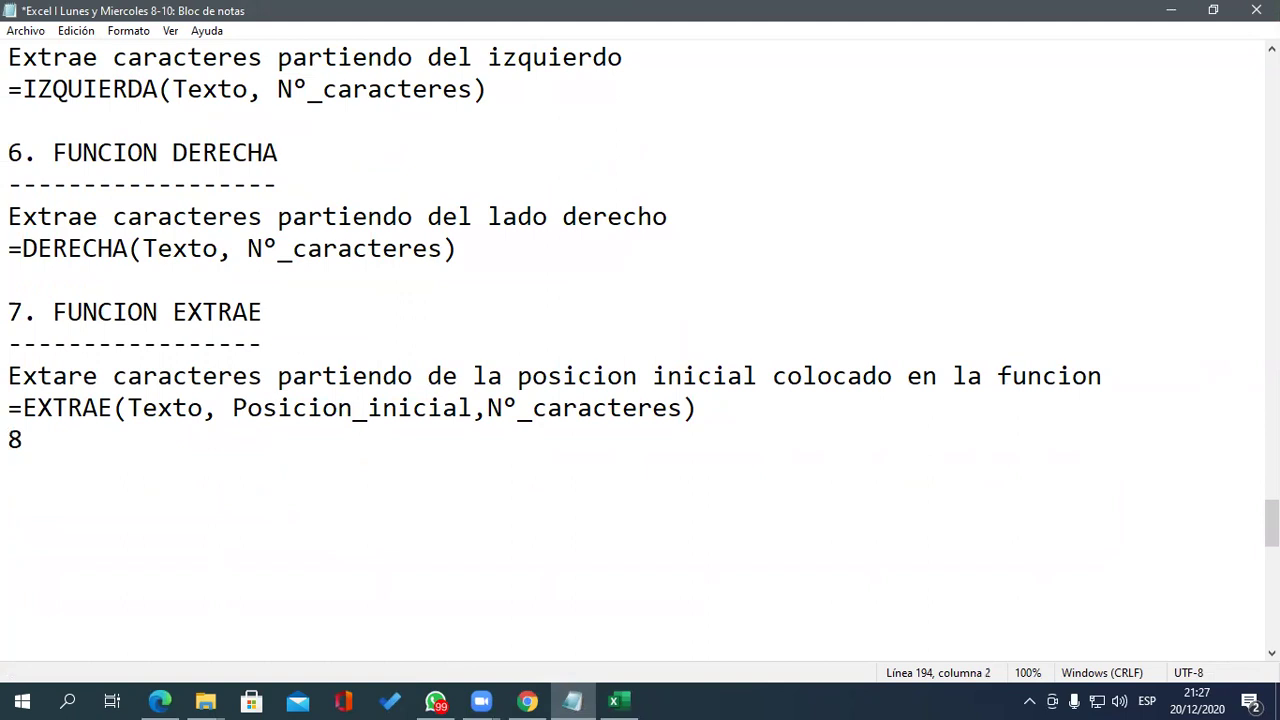
key("BackSpace")
key("Return")
type("8. ")
type("FUNCION CONCATR")
key("BackSpace")
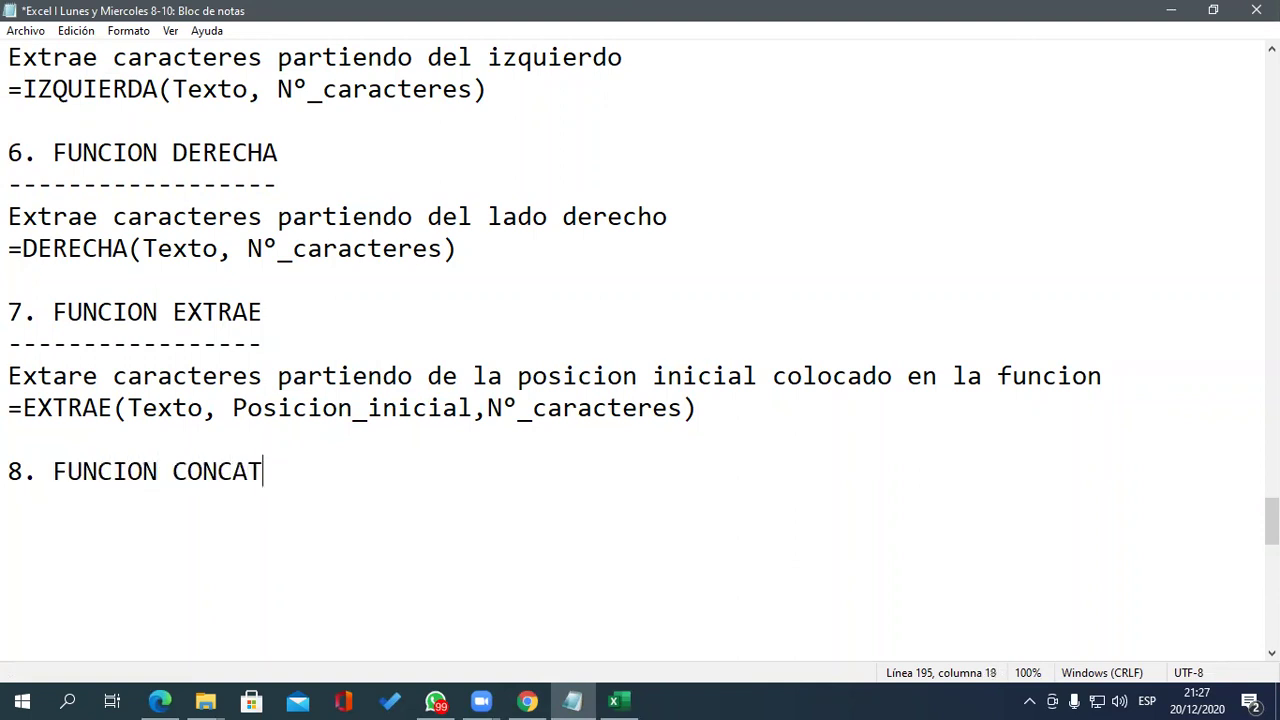
type("(")
type("CONTA")
key("BackSpace")
key("BackSpace")
type("CATENAR)")
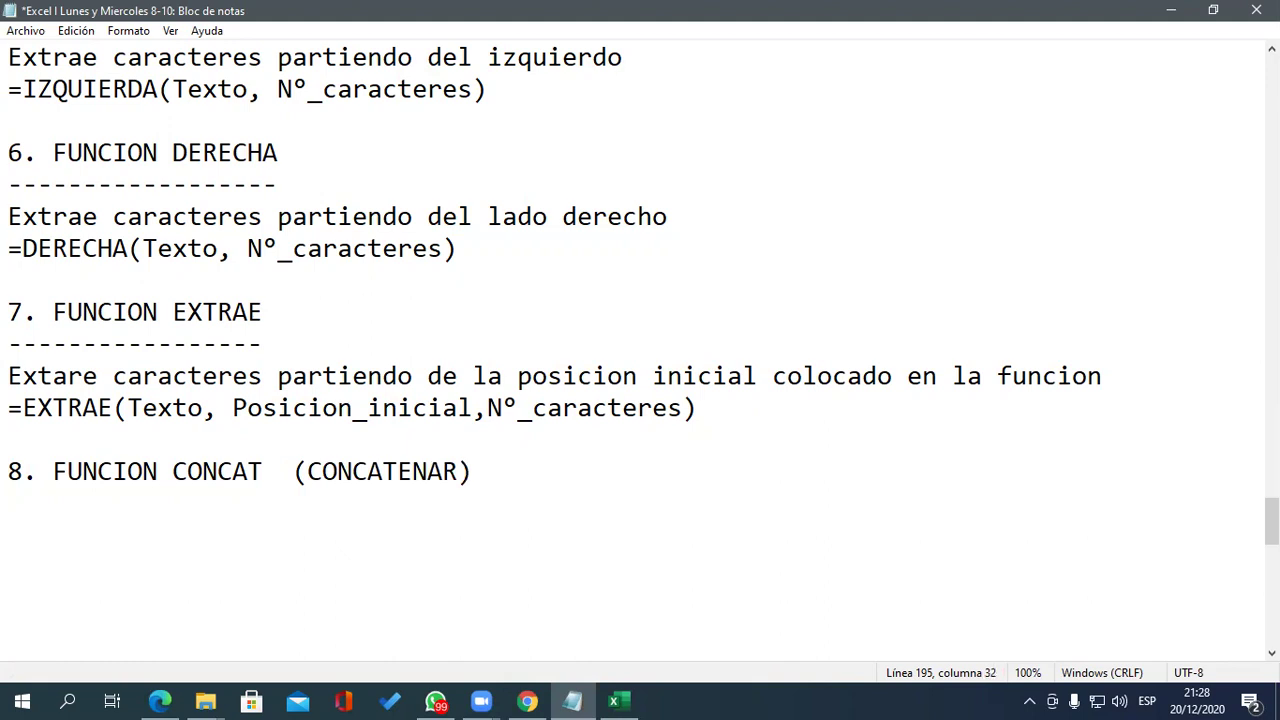
key("Return")
type("-------------------------------")
key("Return")
key("Return")
key("Return")
key("Return")
key("Return")
key("Return")
key("Return")
key("Return")
key("Return")
key("BackSpace")
key("BackSpace")
key("BackSpace")
key("BackSpace")
key("BackSpace")
key("BackSpace")
key("BackSpace")
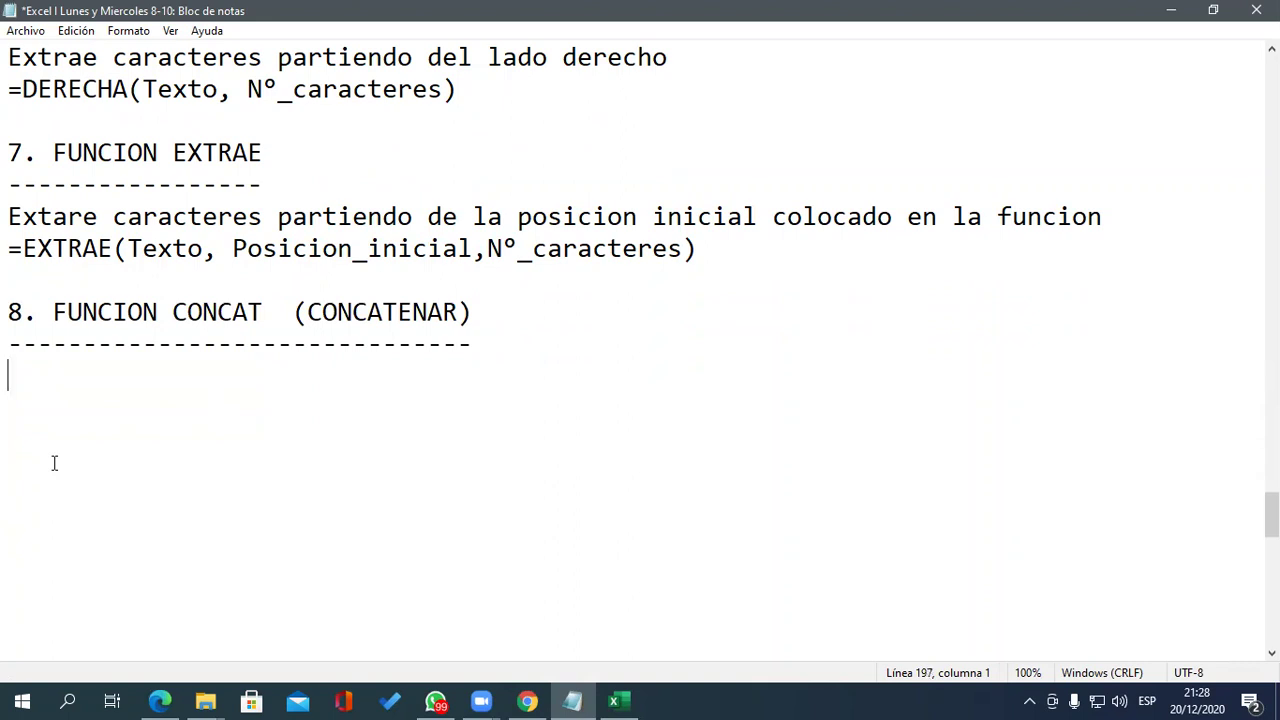
- Write 'Une celdas formando una sola' and the syntax '=CONCAT(Texto1, Texto2...)', then return to Excel
type("Une celdas d")
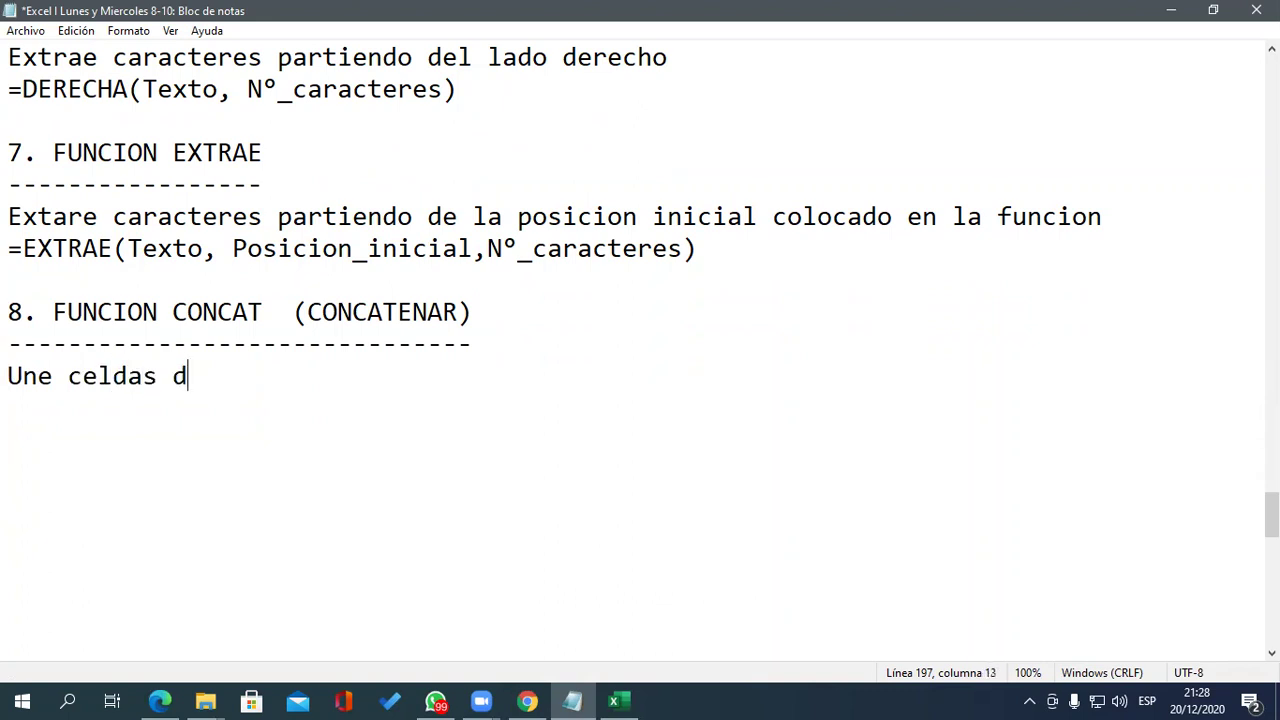
key("BackSpace")
type("forma")
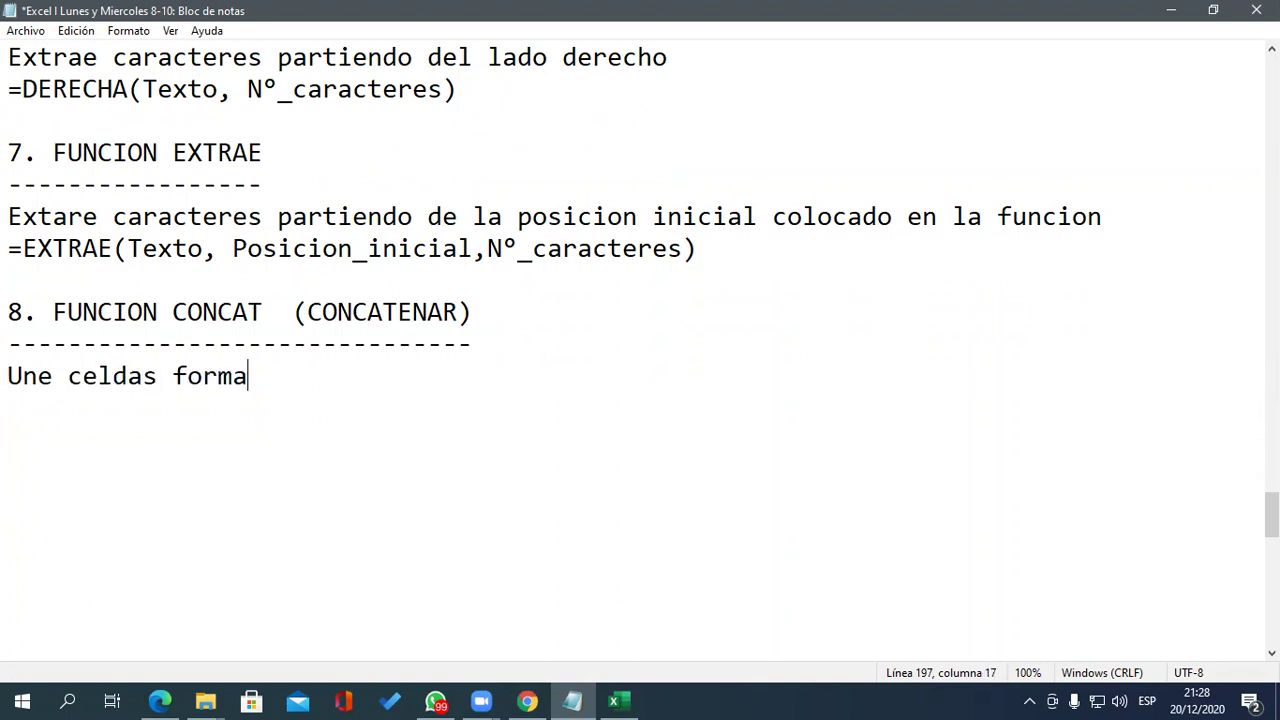
type("nado")
key("BackSpace")
key("BackSpace")
key("BackSpace")
type("do una sola")
key("Return")
key("Return")
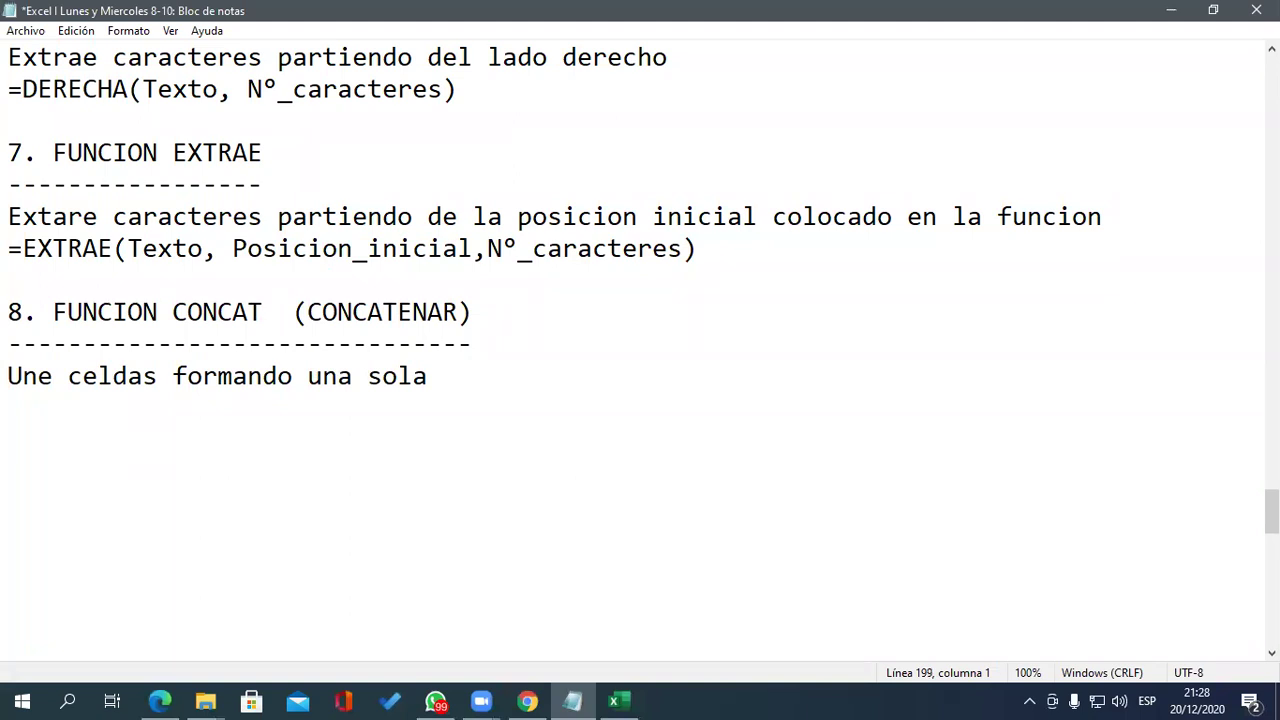
type("=")
type("CONCAT(Texto1, ")
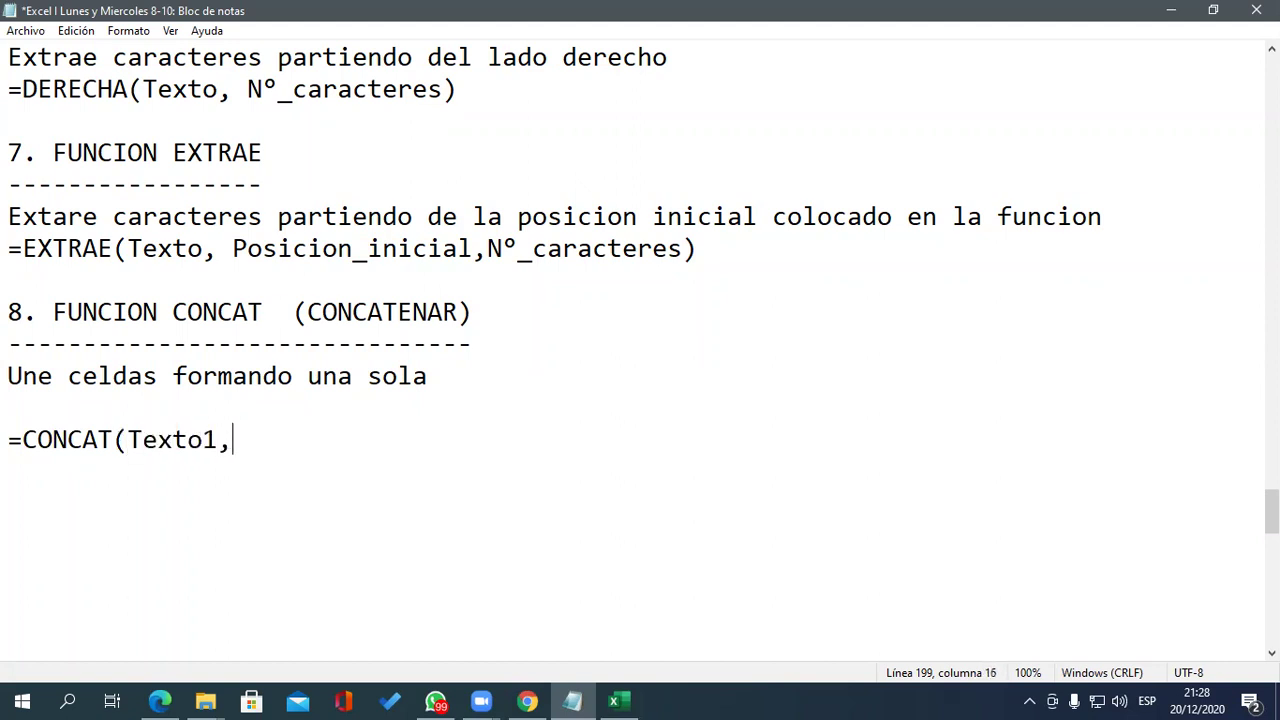
type("Texto2...)")
key("Return")
key("Return")
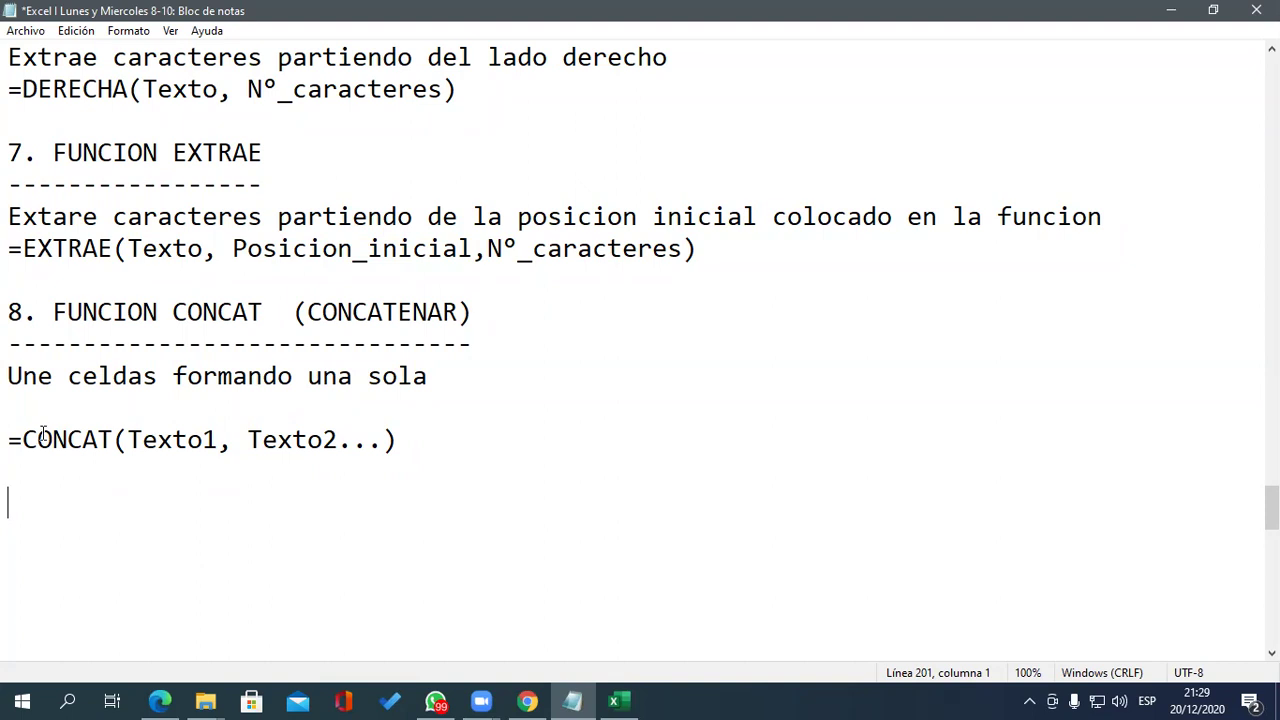
left_click(436, 701)
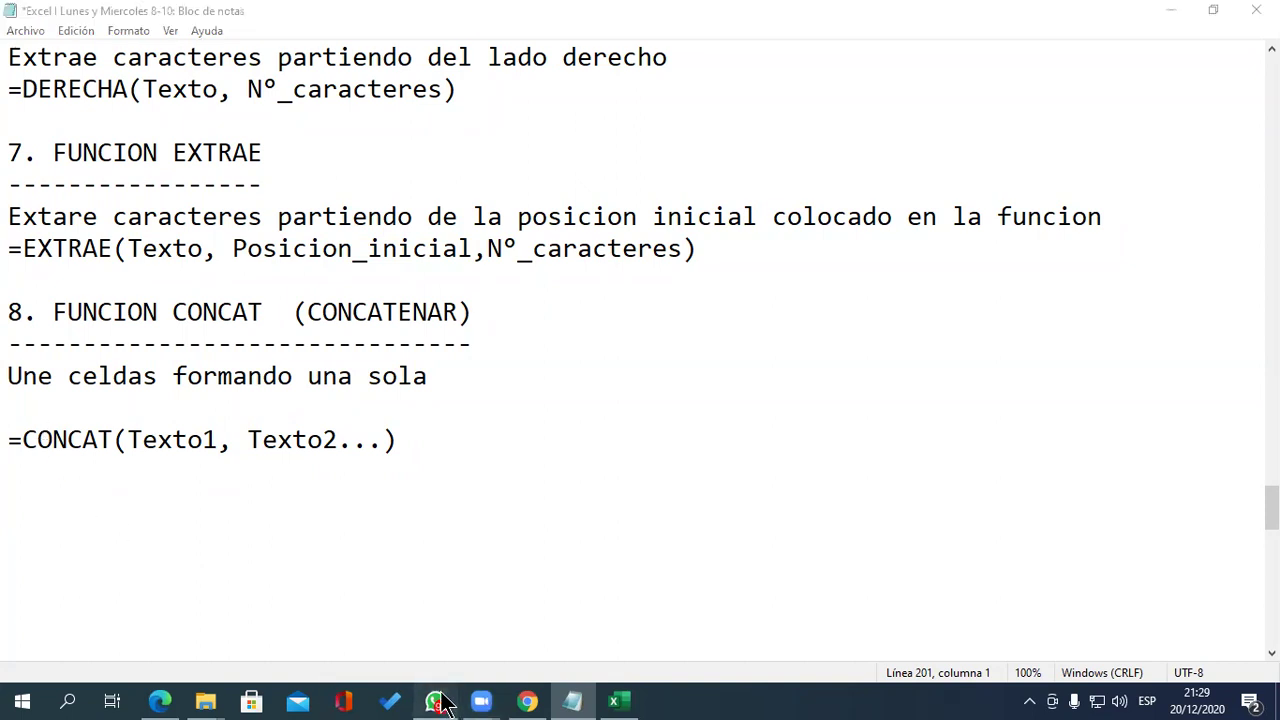
left_click(436, 701)
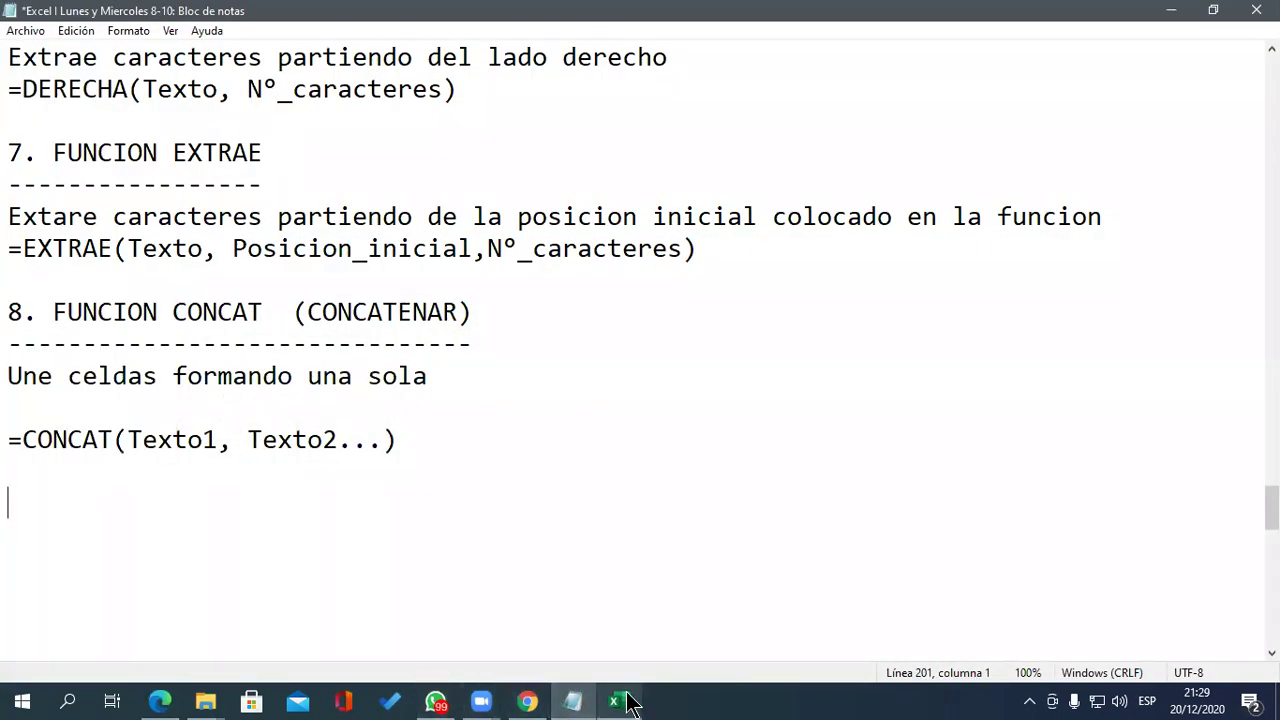
left_click(620, 701)
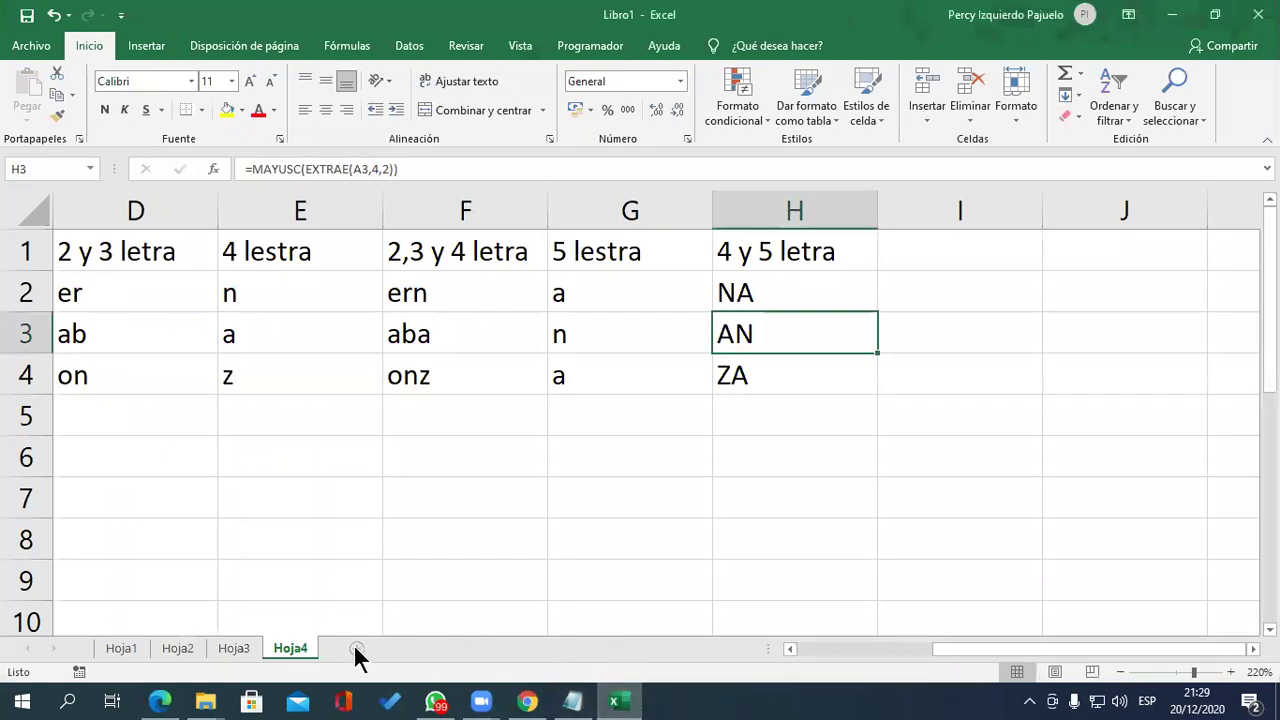
- Add a new worksheet, Hoja5
left_click(357, 648)
scroll(30, 233, "up", 2, "ctrl")
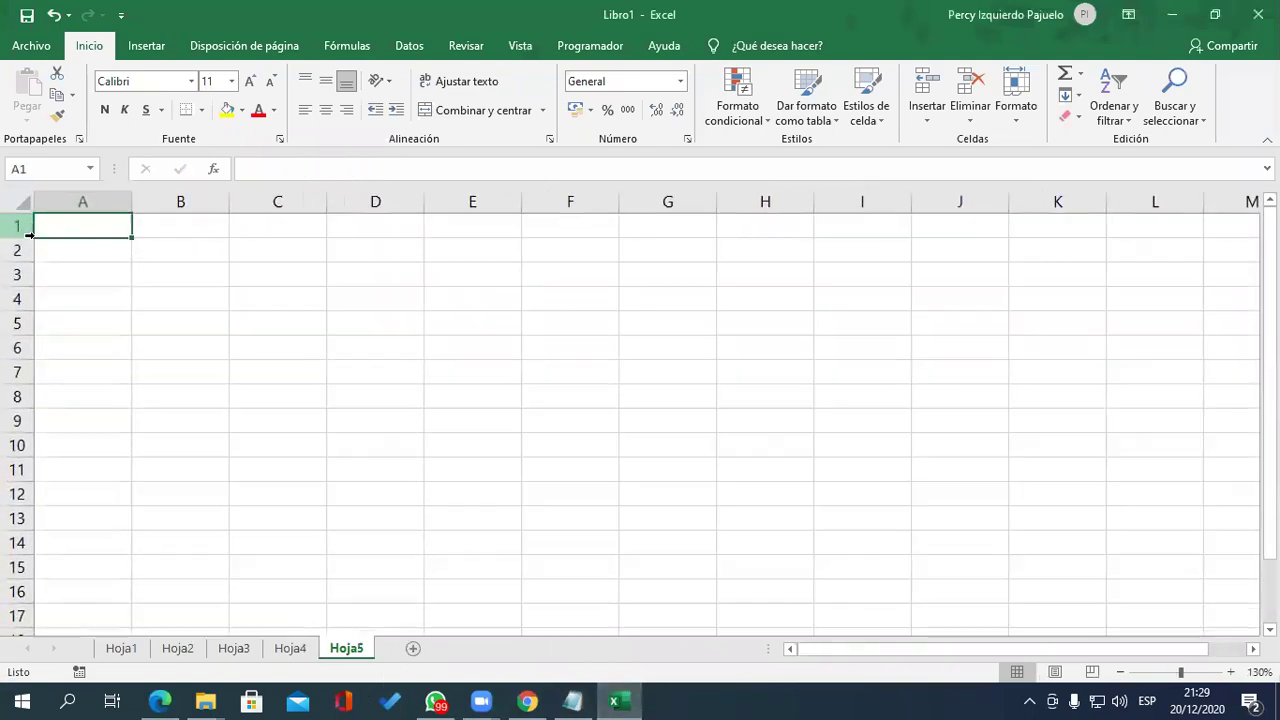
scroll(30, 233, "up", 3, "ctrl")
- Enter the headings nombres, apellido p and apellido m in A1:C1
type("nombres")
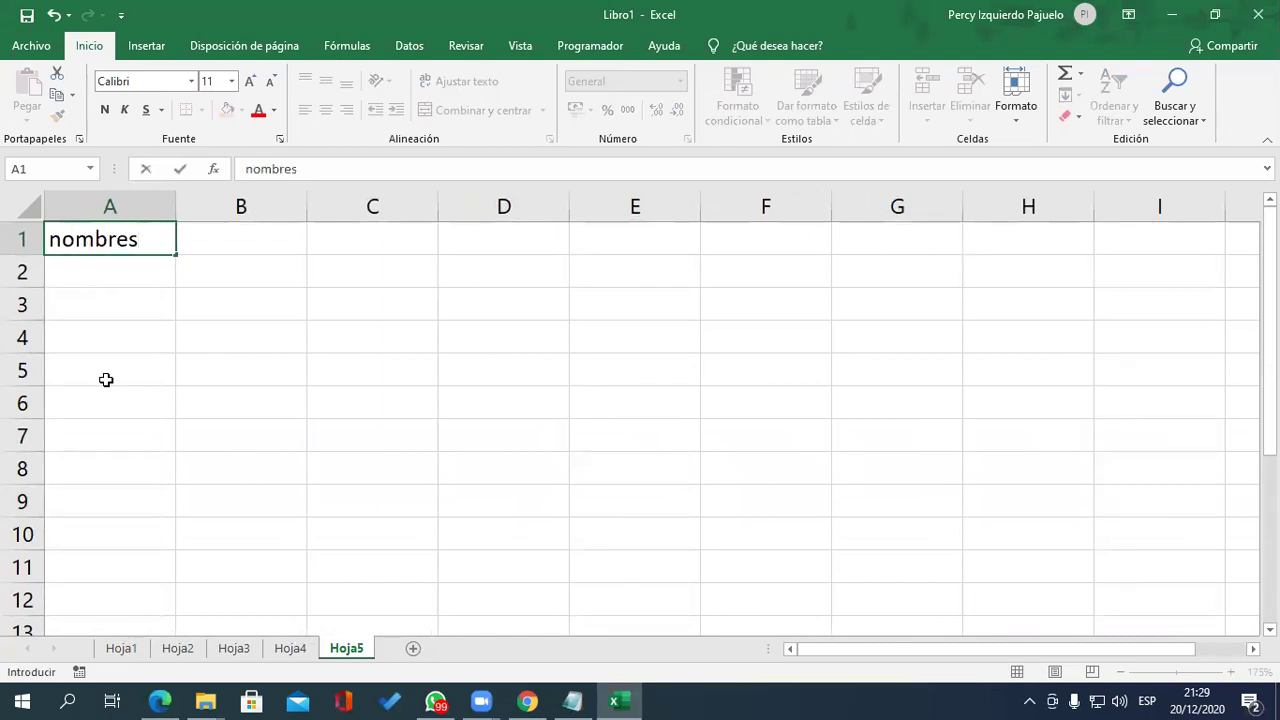
key("Tab")
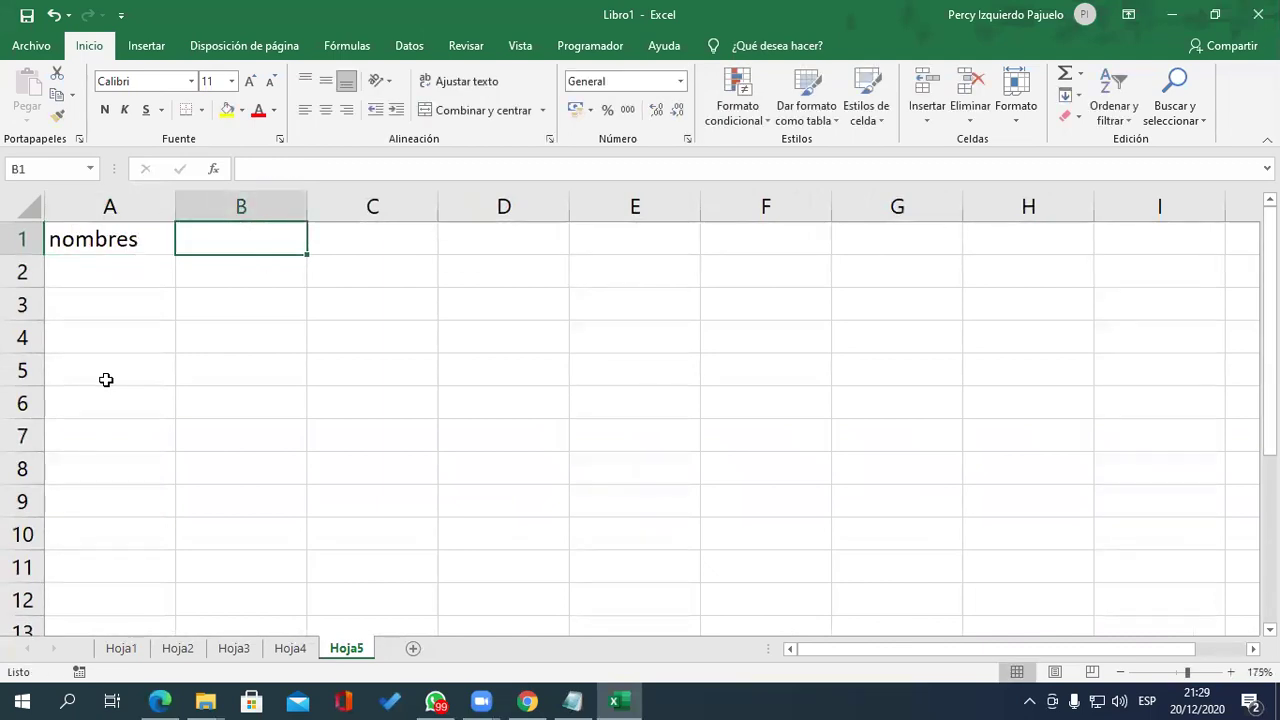
type("APEL")
key("BackSpace")
key("BackSpace")
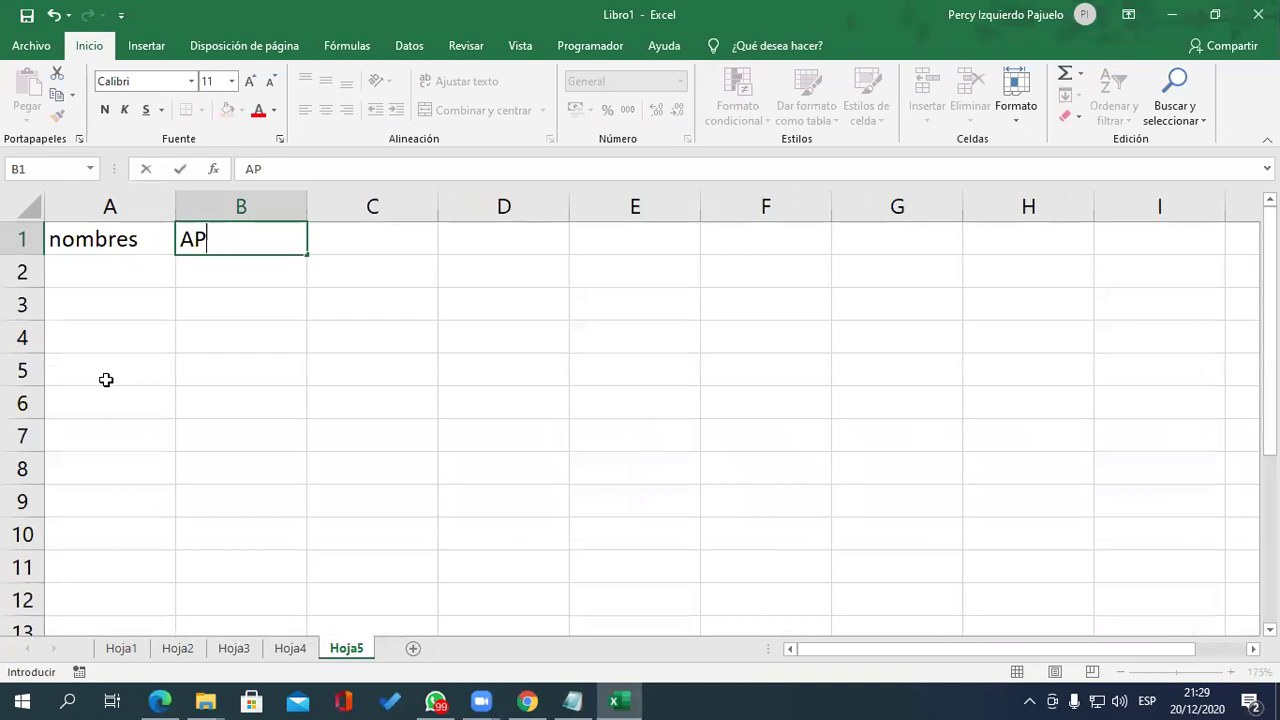
key("BackSpace")
key("BackSpace")
type("apellido p")
key("Tab")
type("apelli")
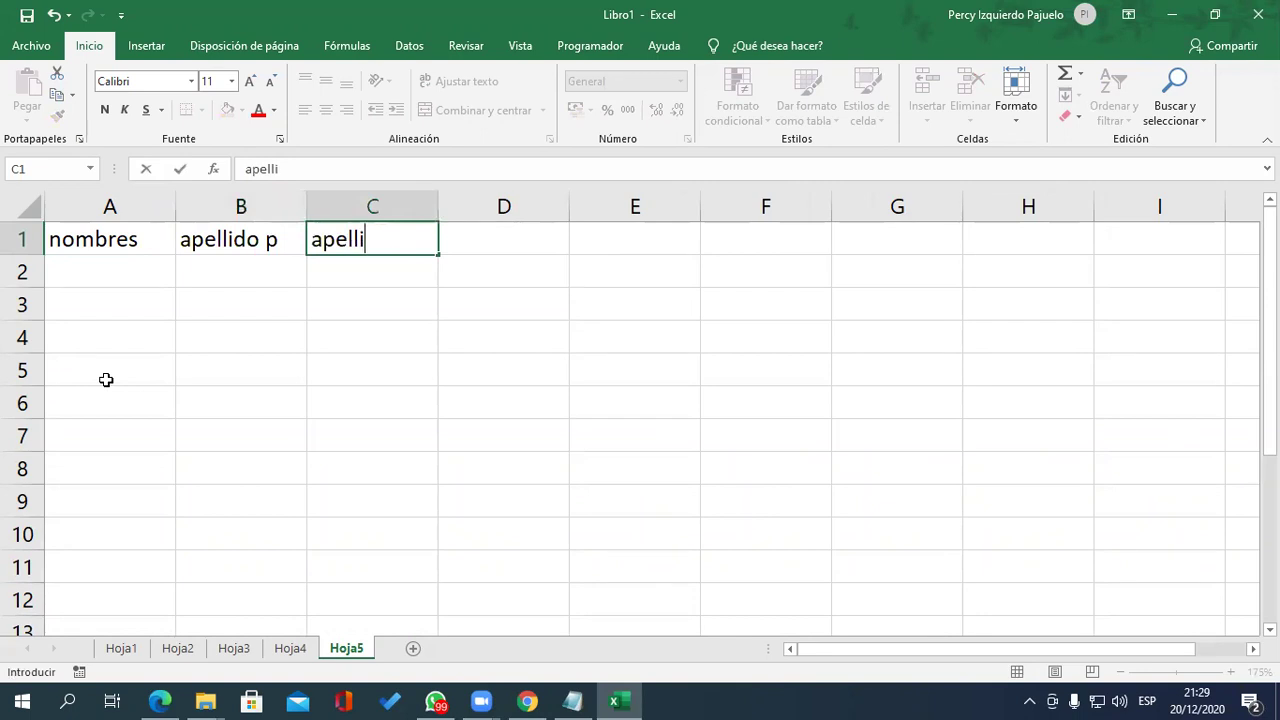
type("do m")
key("Return")
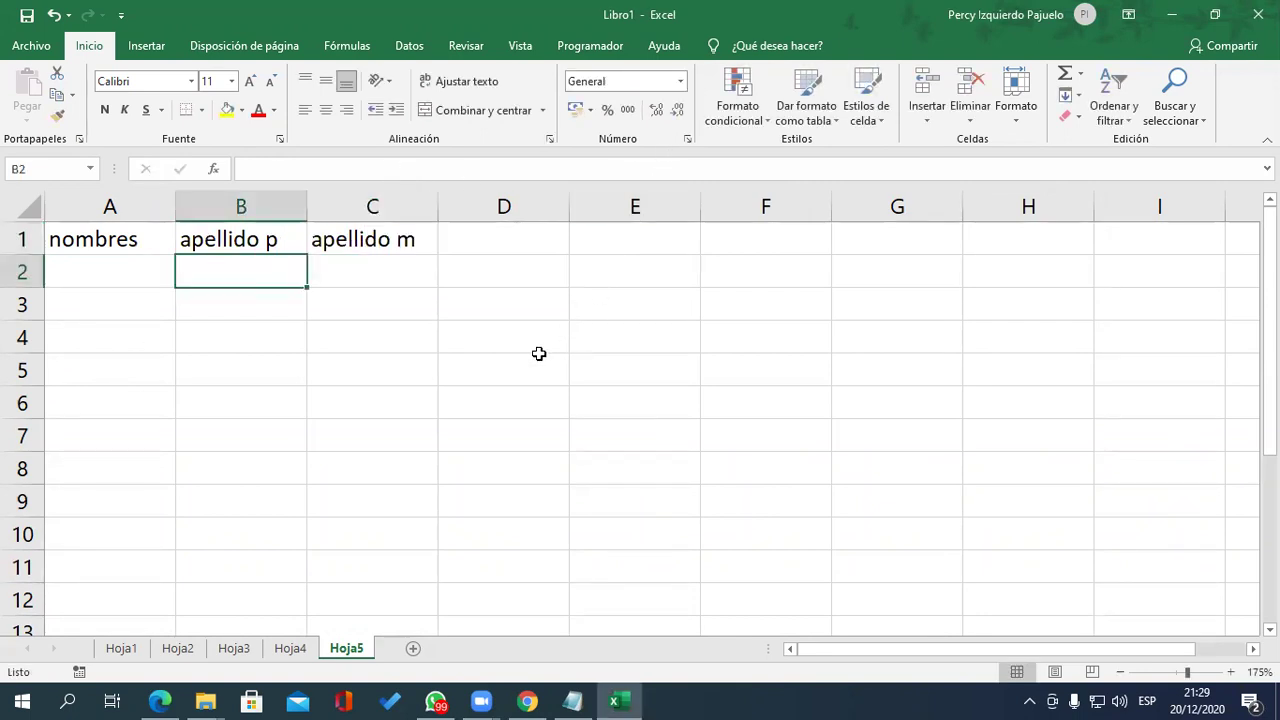
left_click(384, 392)
left_click(120, 277)
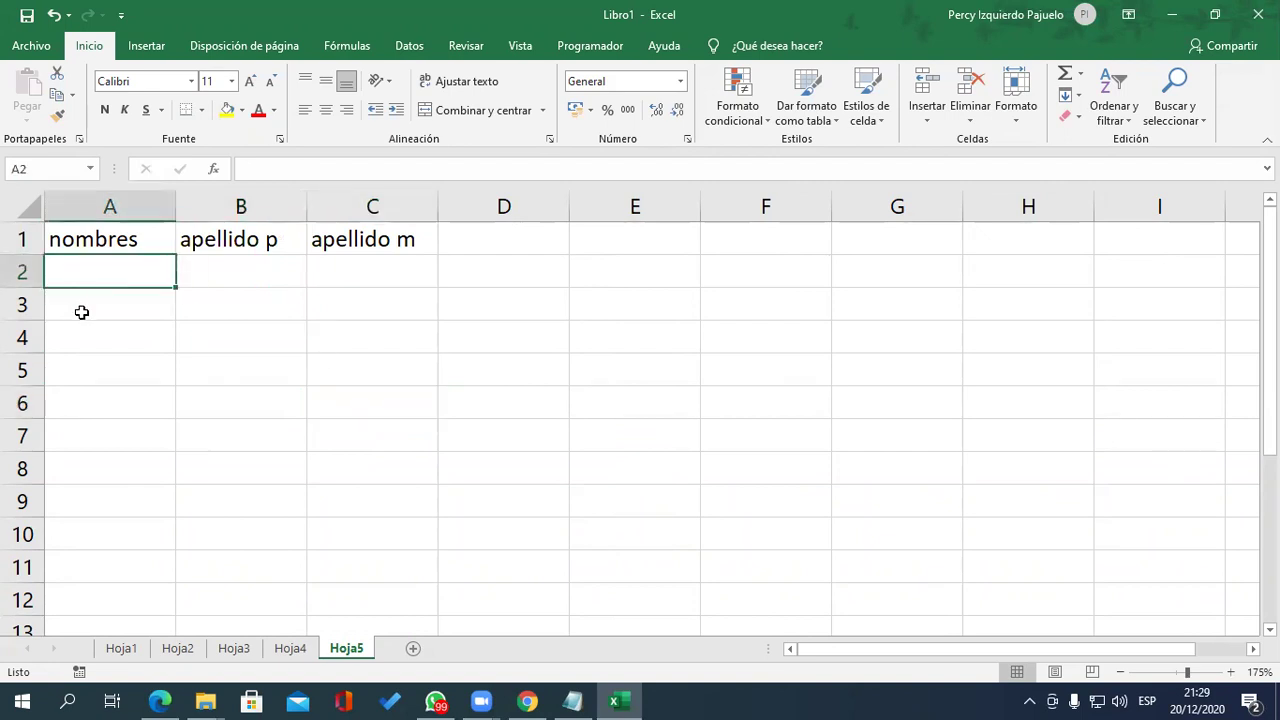
- Enter the three people's first names in A2:A4
scroll(82, 312, "up", 1, "ctrl")
scroll(82, 312, "up", 1, "ctrl")
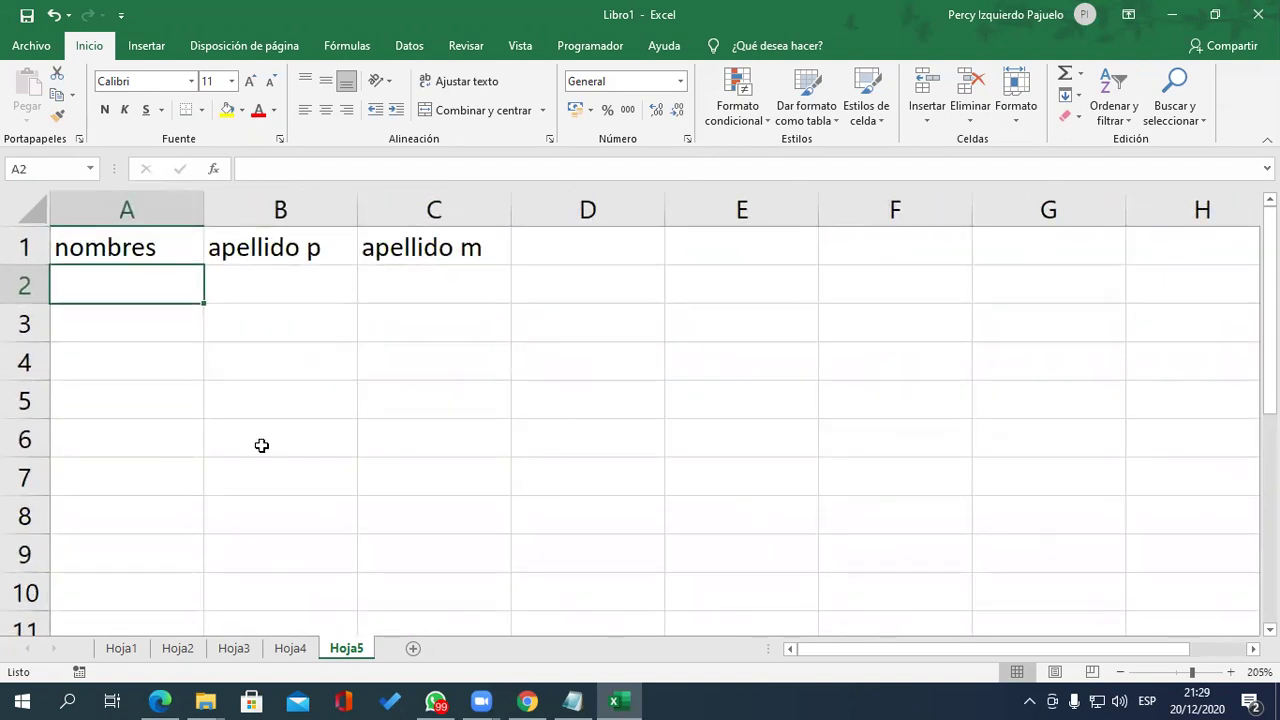
type("ro")
key("BackSpace")
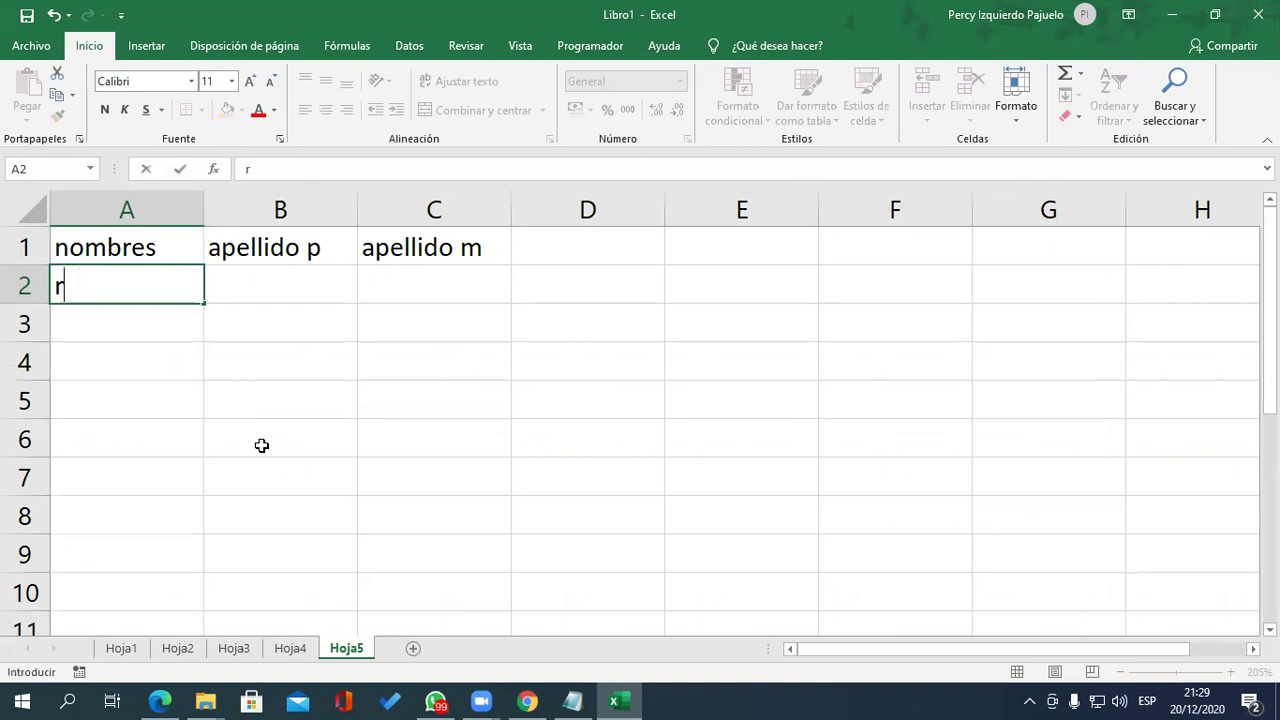
type("ozana")
key("BackSpace")
key("BackSpace")
key("BackSpace")
key("BackSpace")
type("z")
key("BackSpace")
type("xana")
key("Return")
type("r")
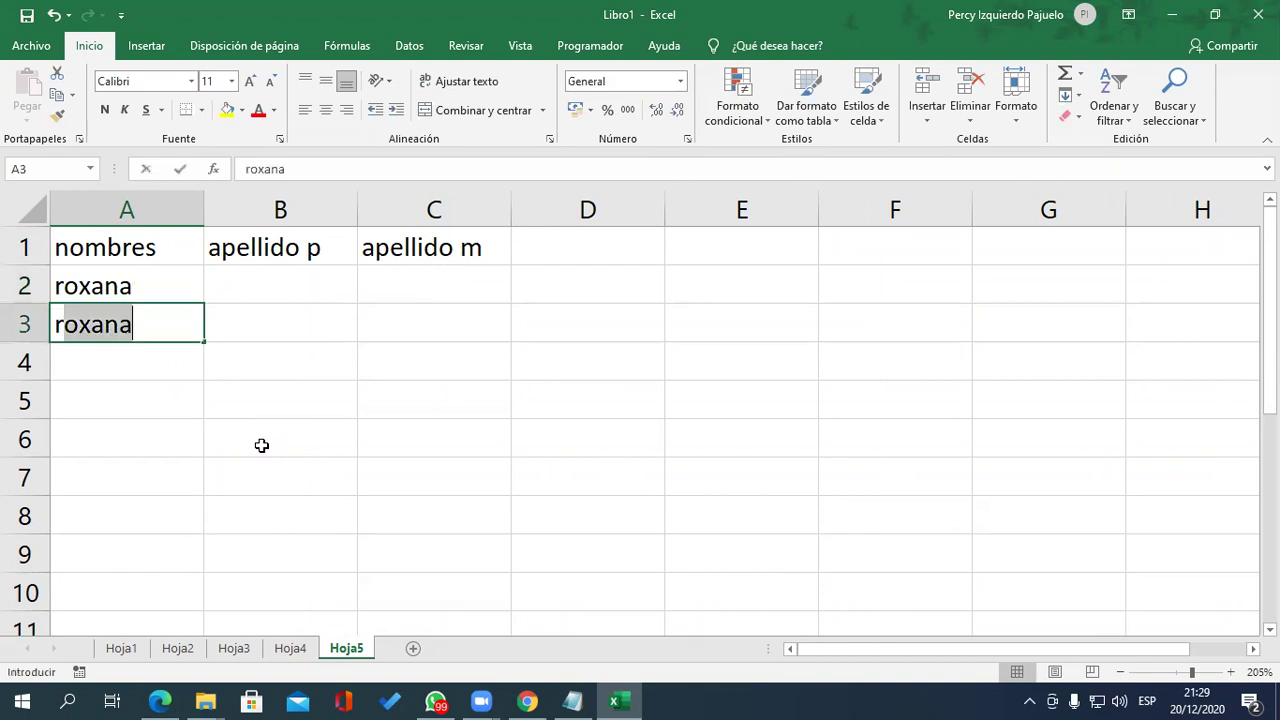
type("aquel")
key("Return")
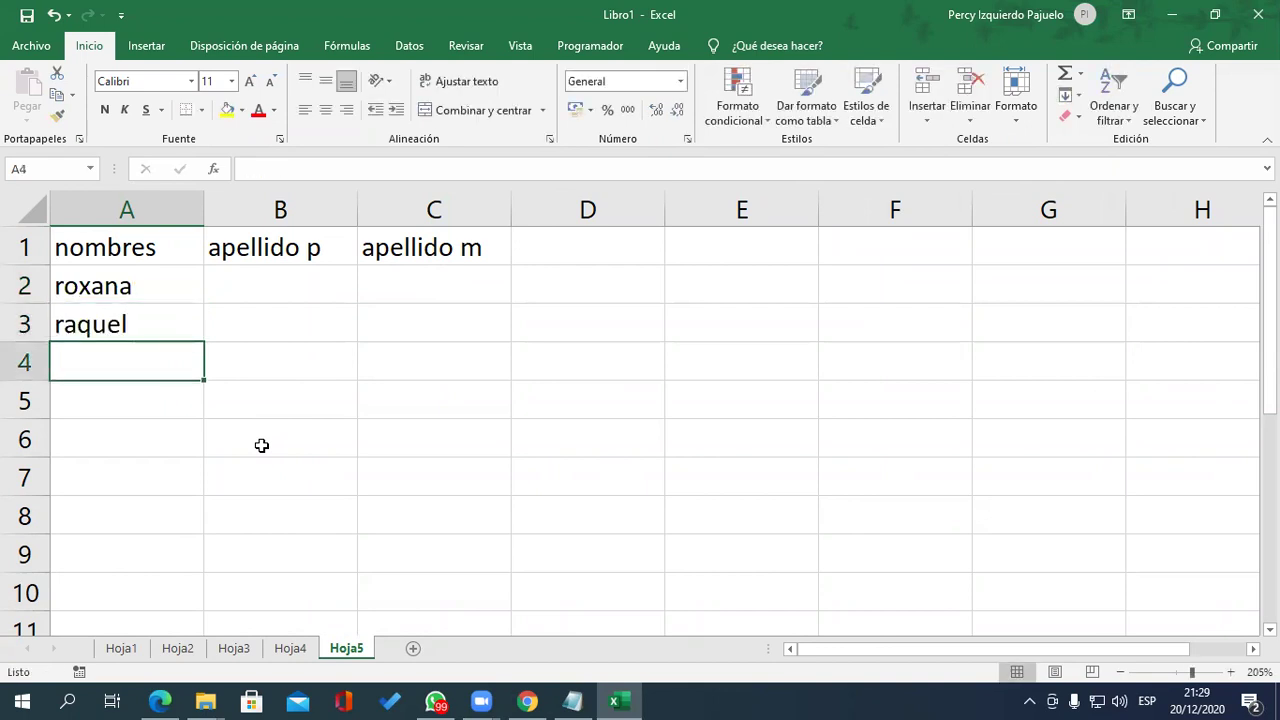
type("ricardo")
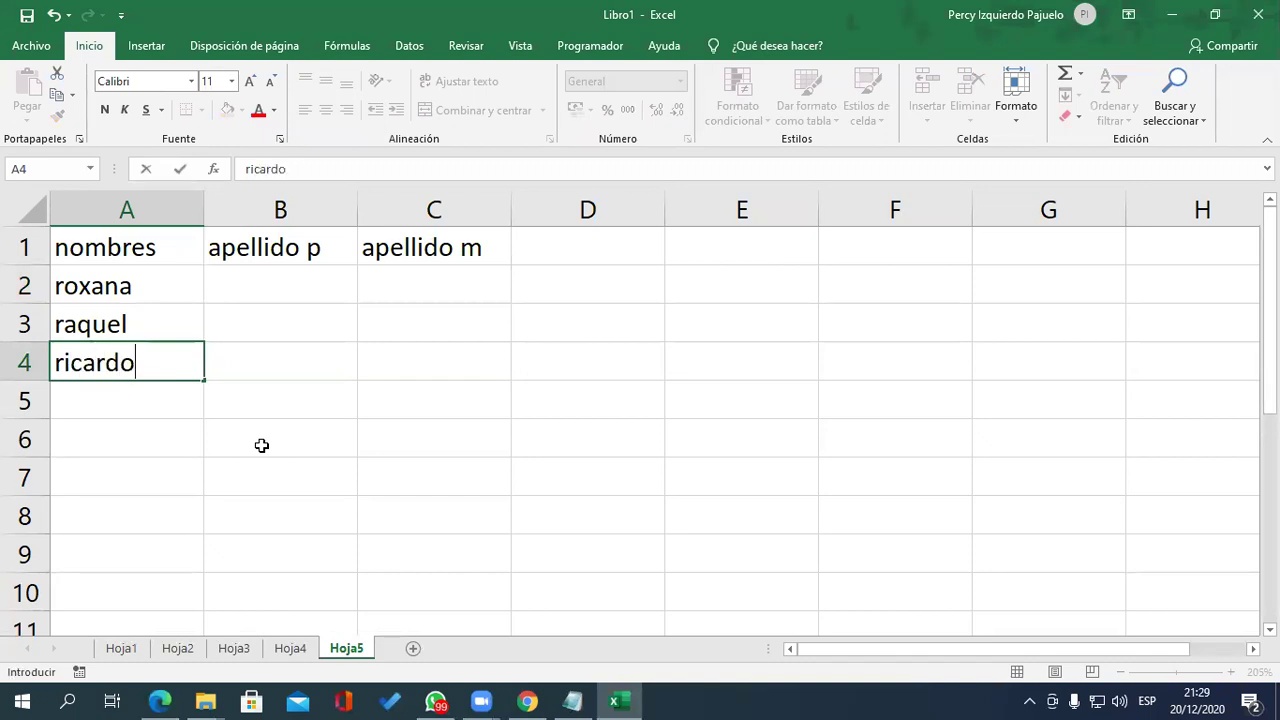
key("Right")
key("Right")
key("Up")
key("Up")
key("Left")
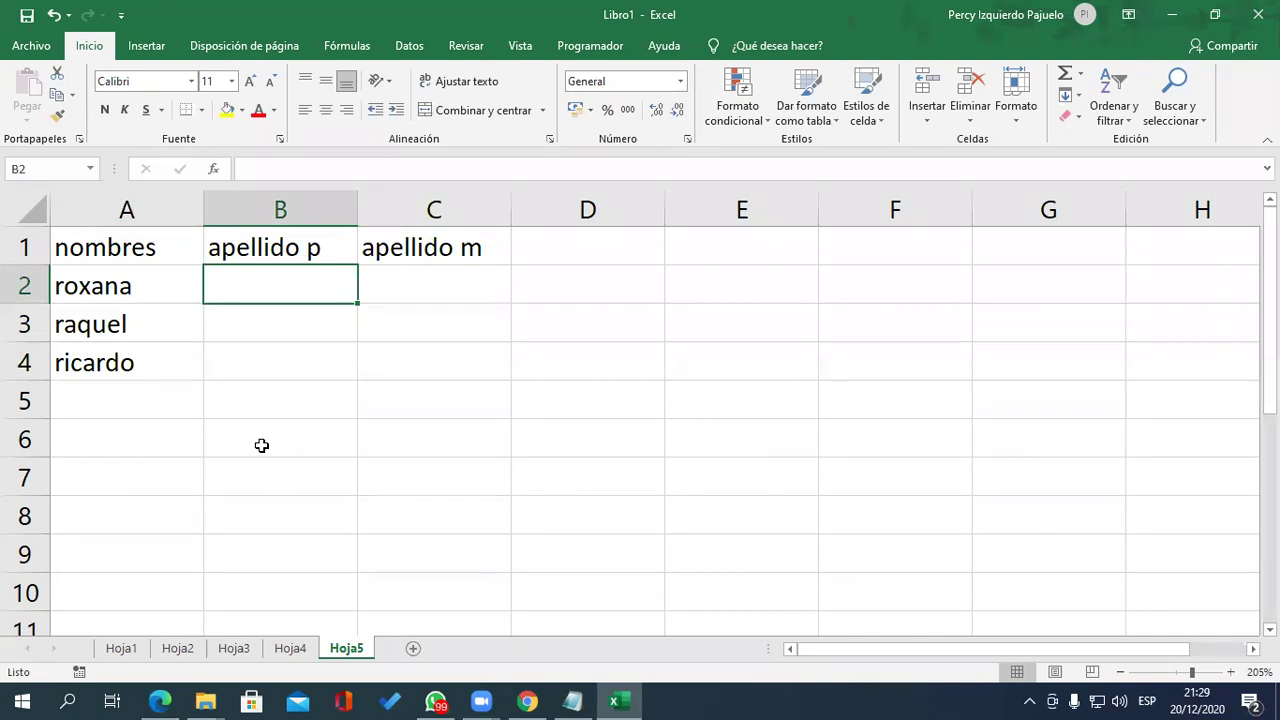
- Enter each person's paternal and maternal surnames in B2:C4
type("vargas")
key("Tab")
type("camones")
key("Return")
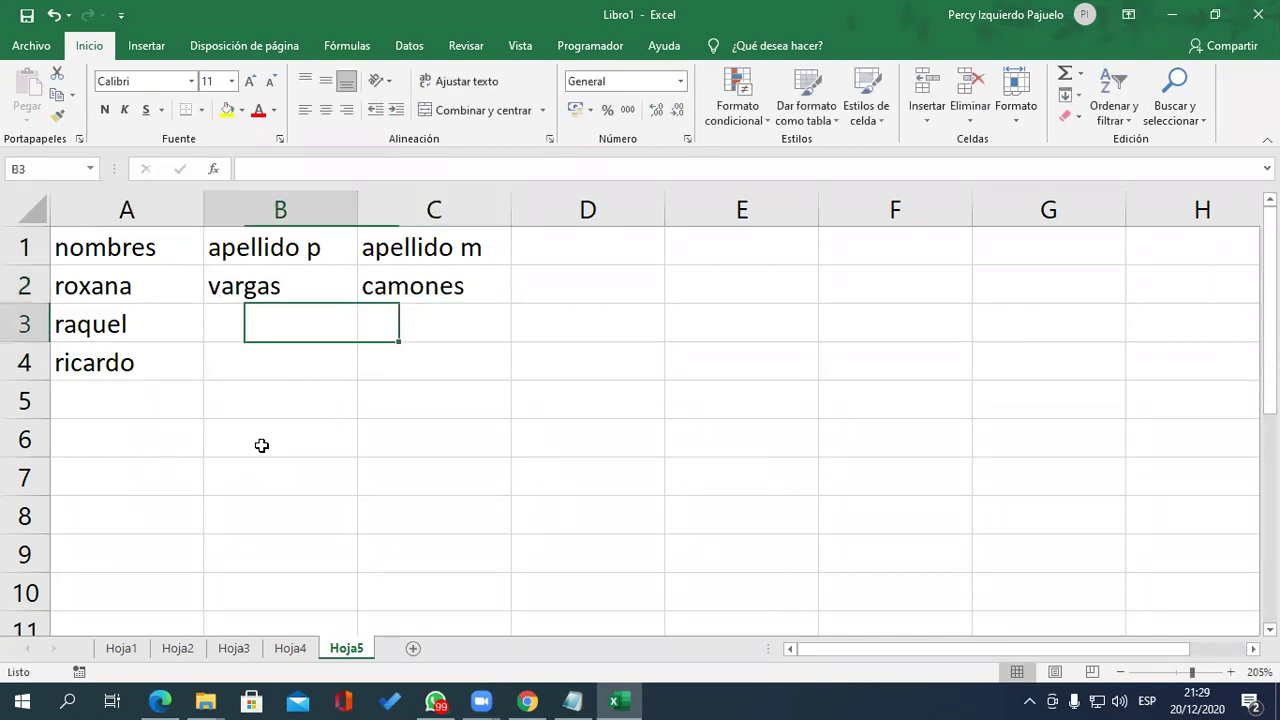
type("merino")
key("Return")
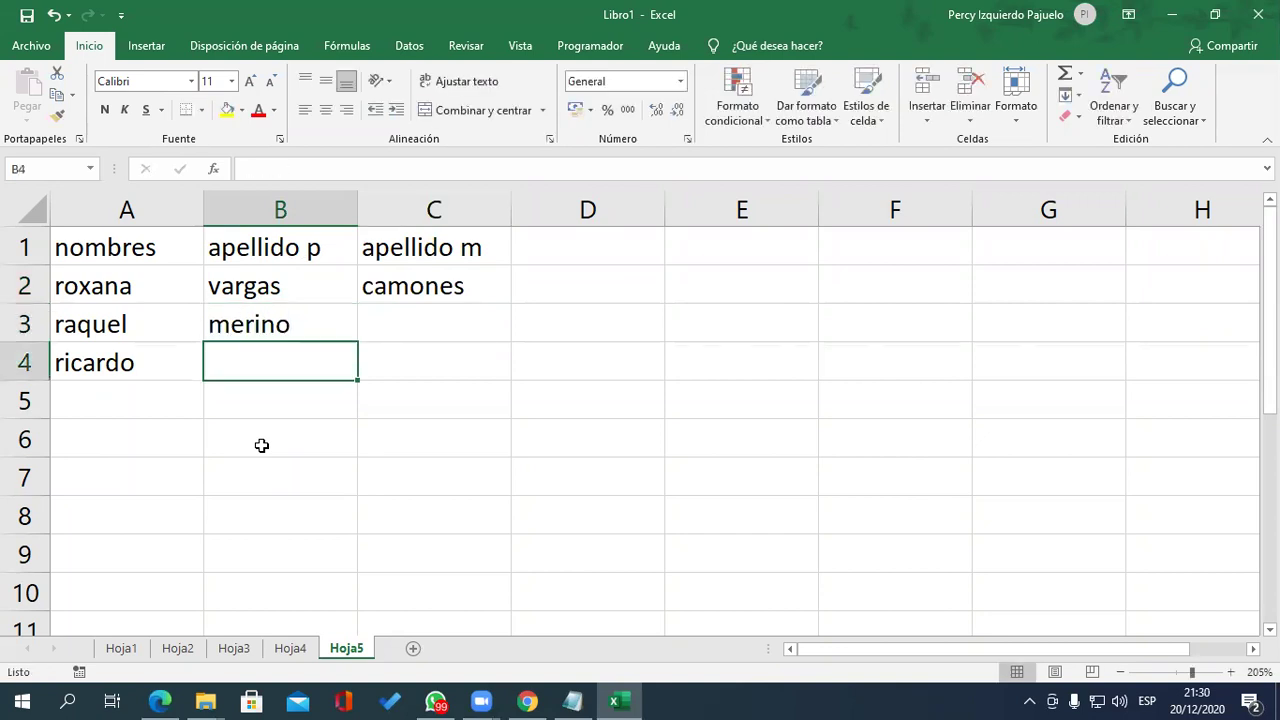
type("izquierdo")
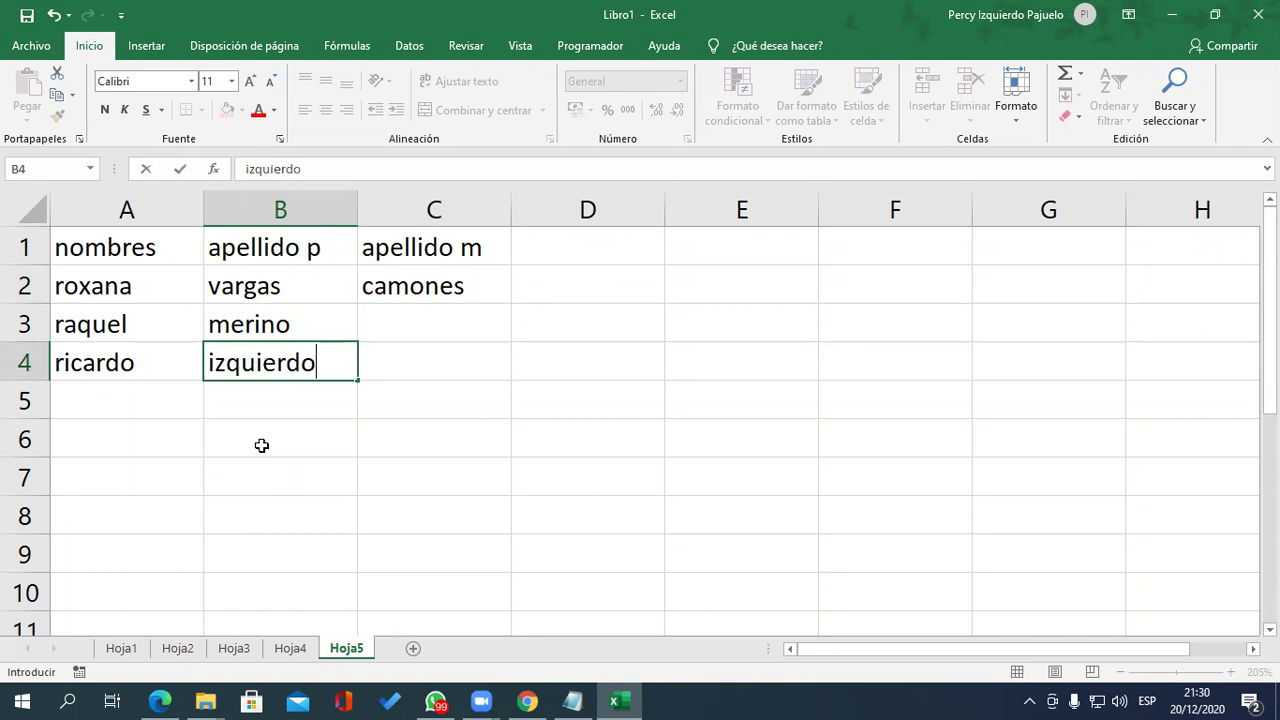
key("Up")
key("Right")
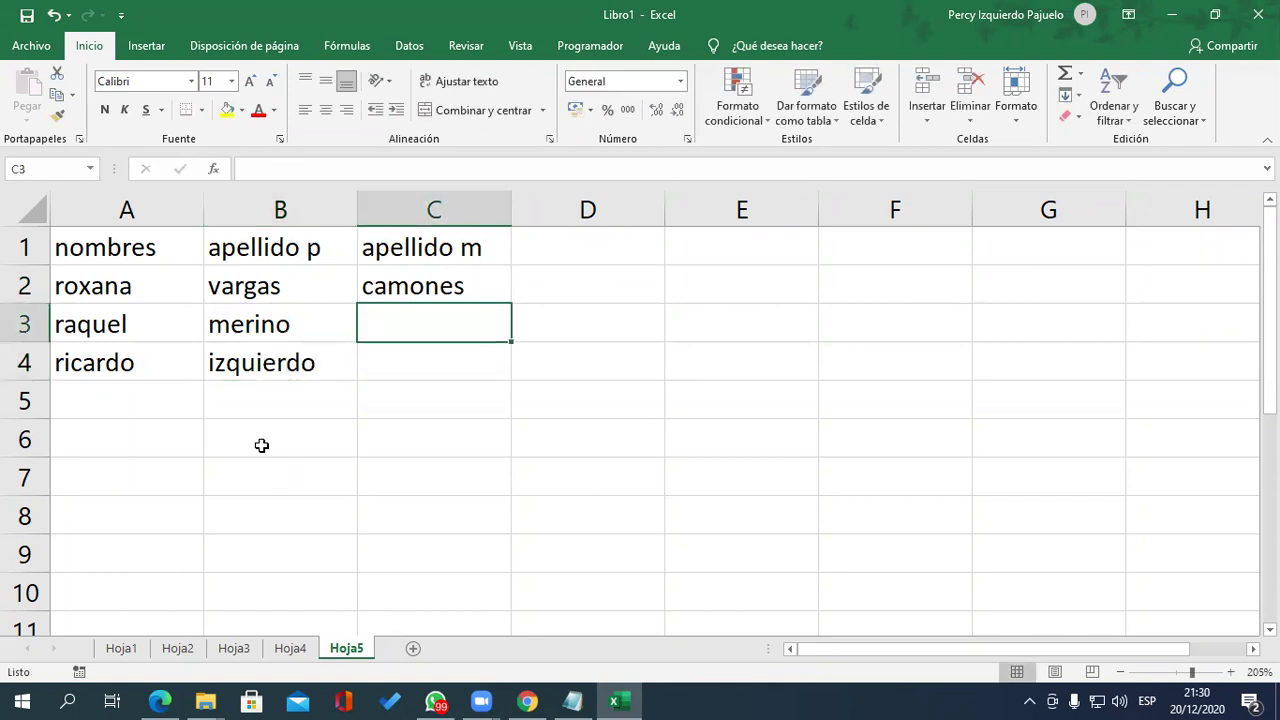
type("pacherres")
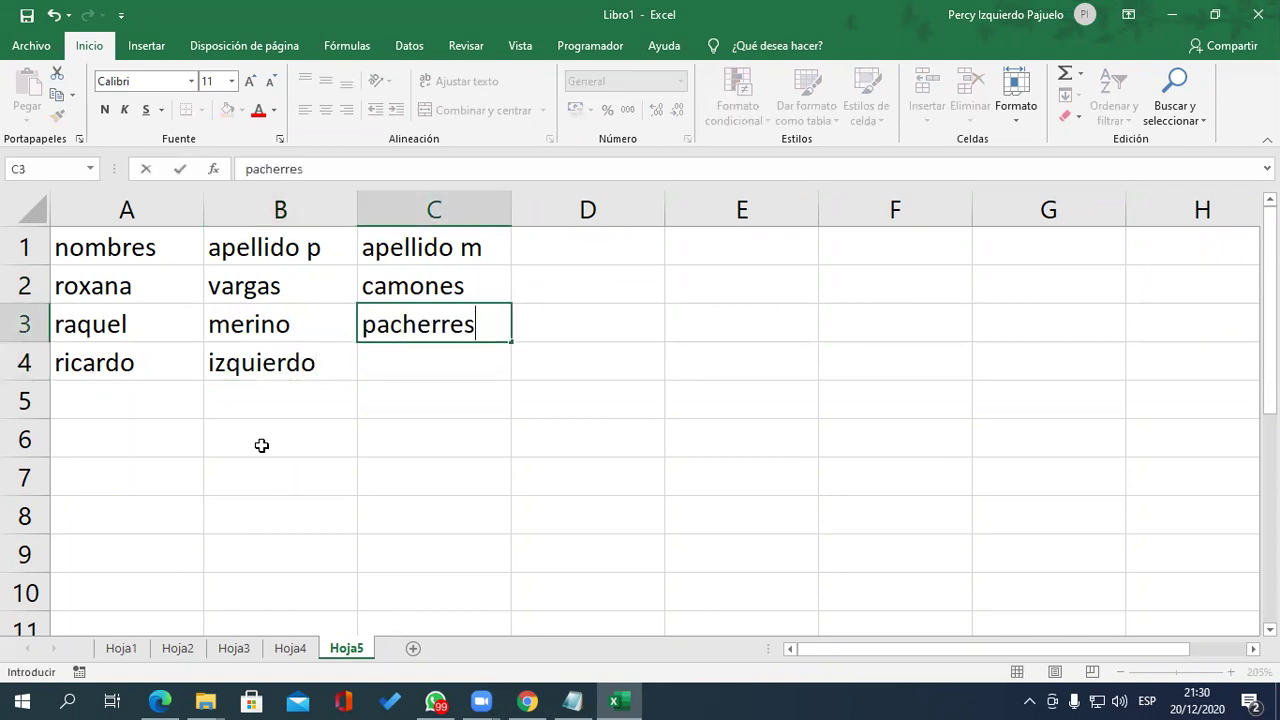
key("Return")
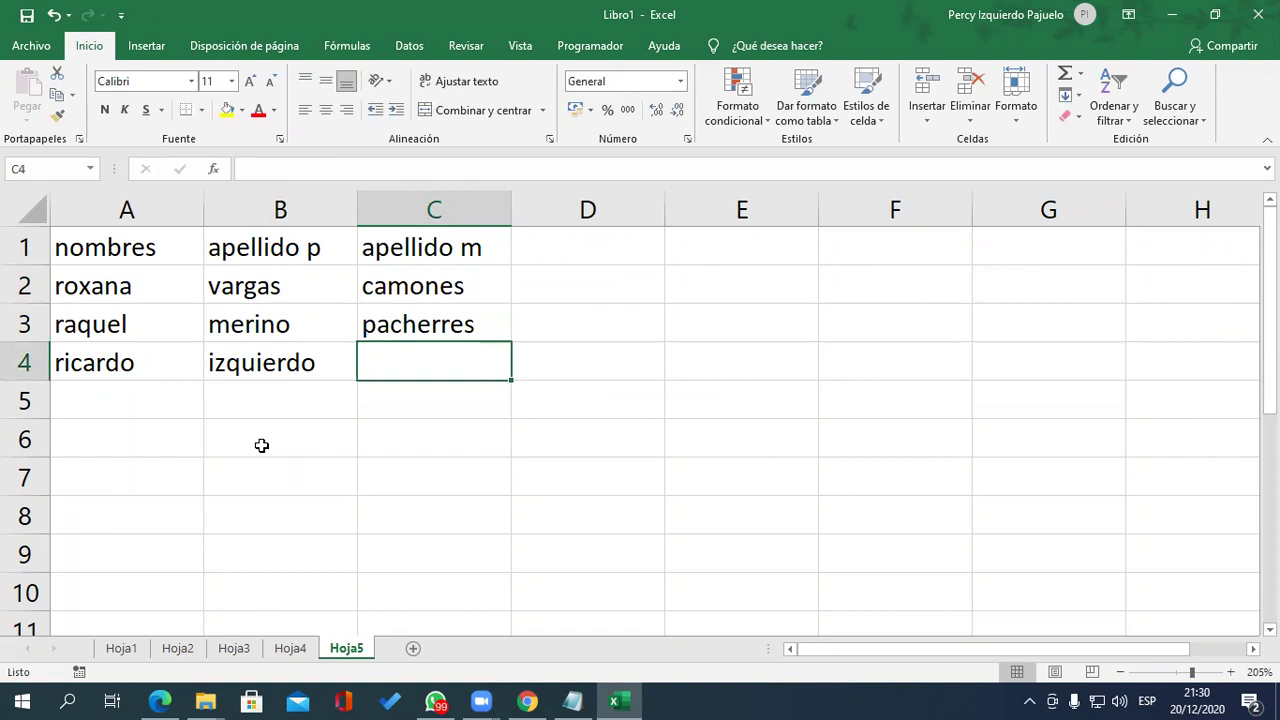
type("castro")
key("Tab")
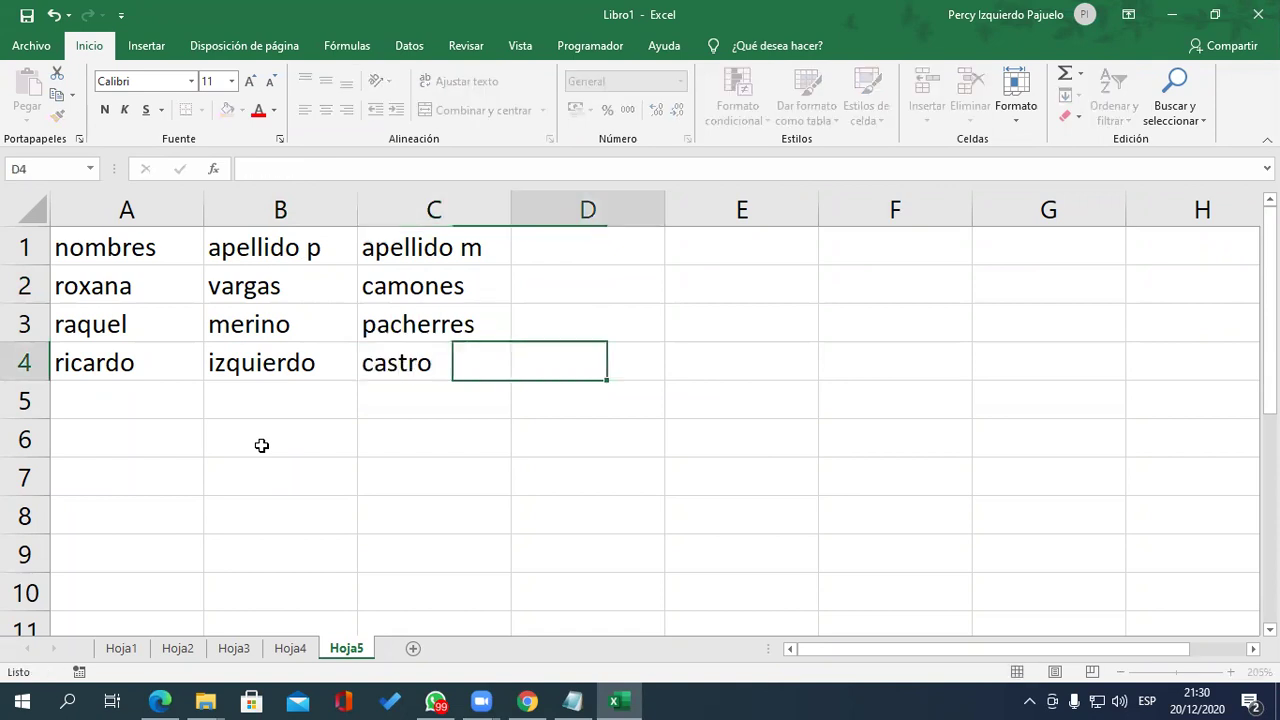
key("Up")
key("Up")
key("Up")
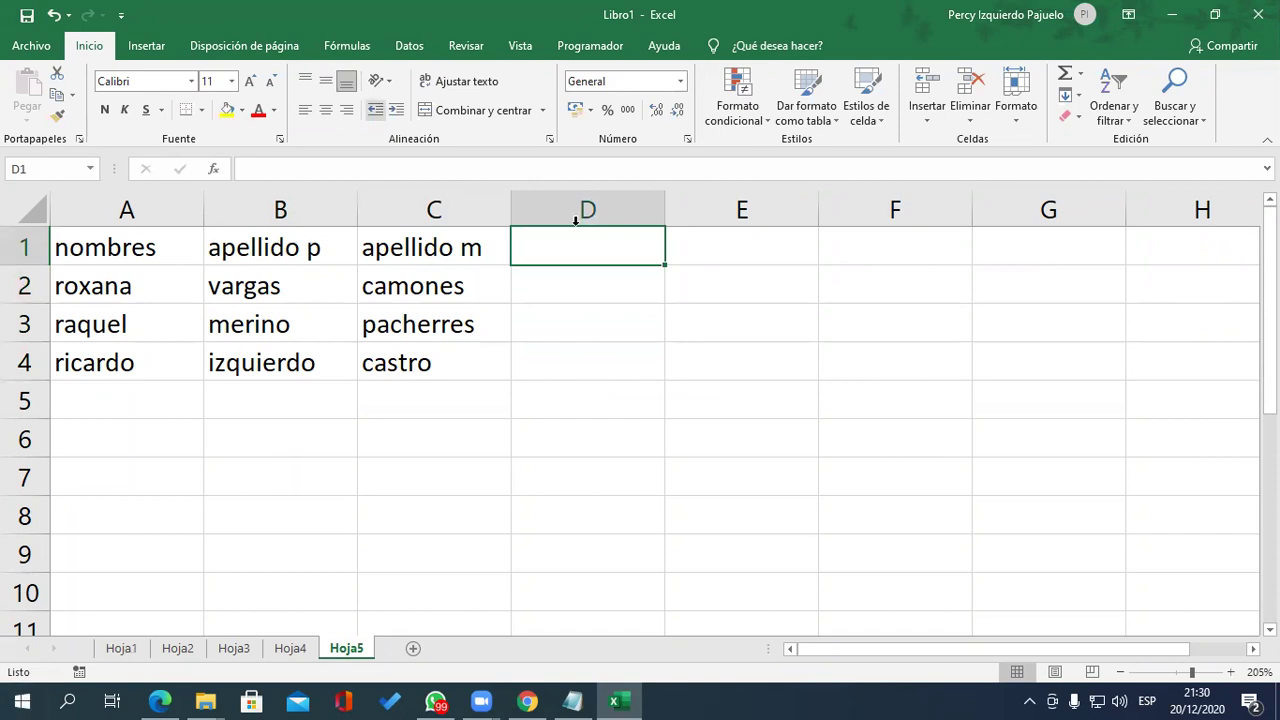
- Widen column D and enter the heading NOMBRES Y APELLIDOS in D1
left_click_drag(664, 209, 795, 229)
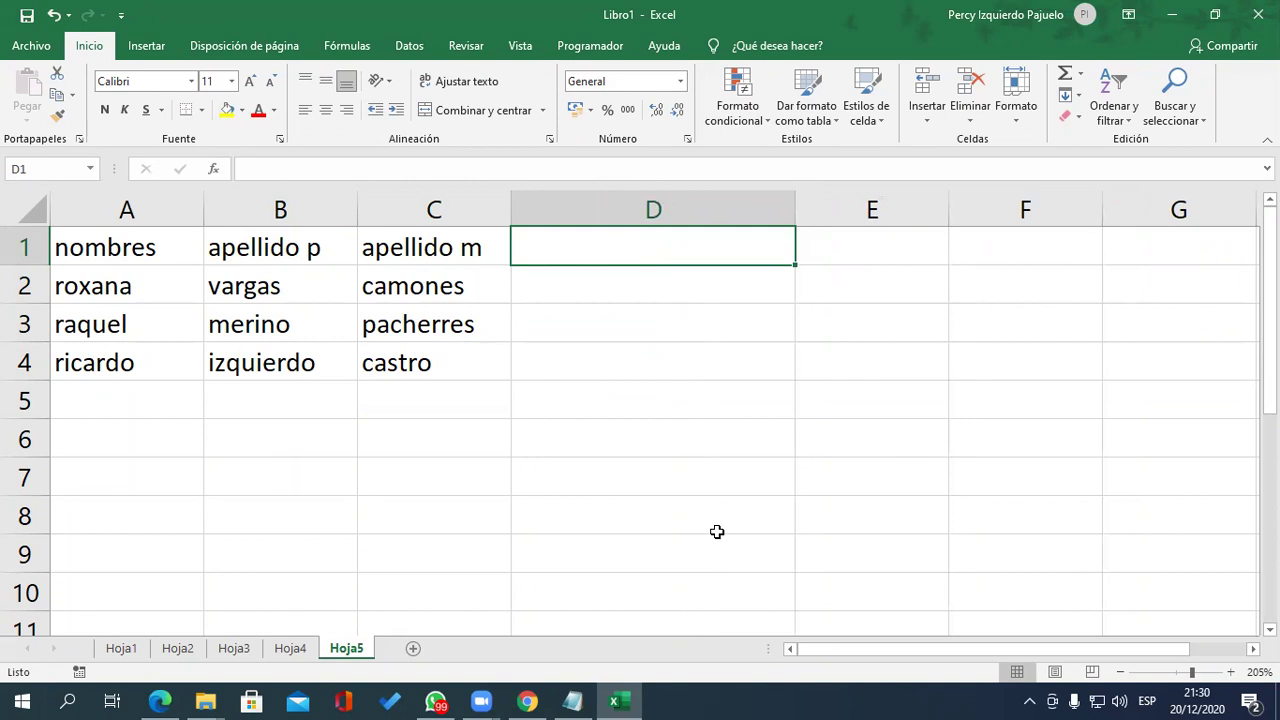
type("NOMBRES ")
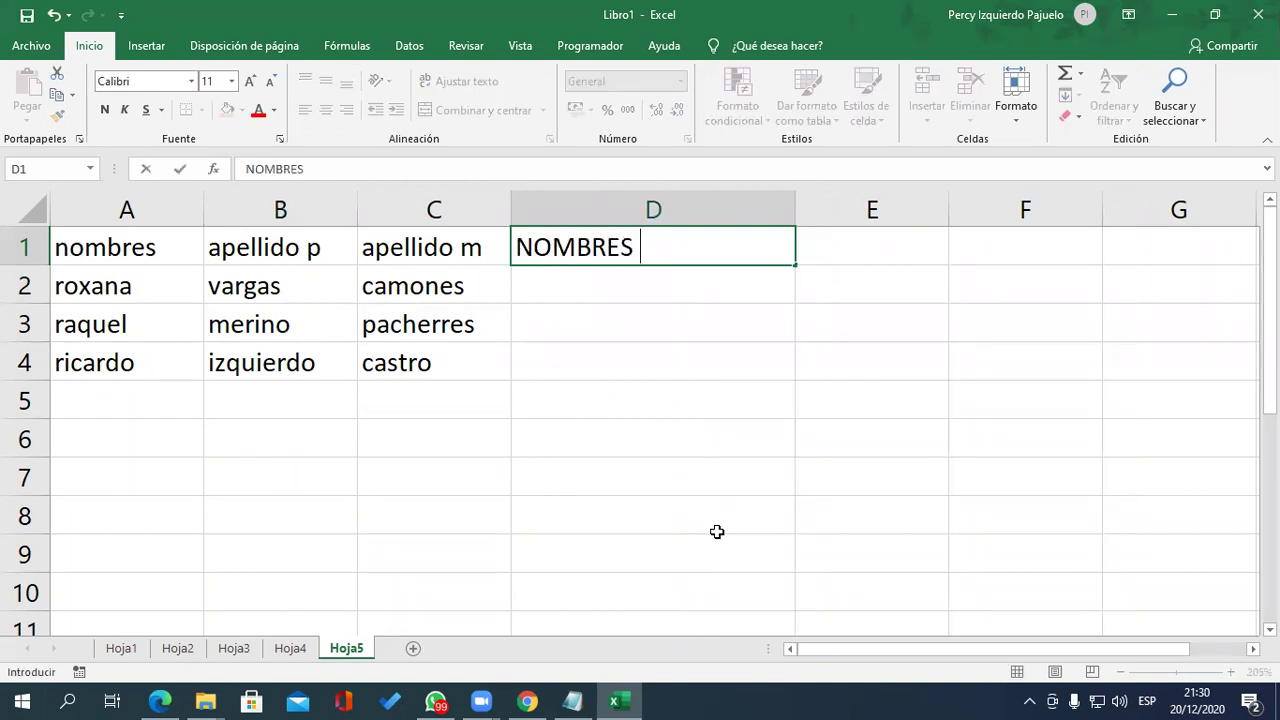
type("Y APELLID")
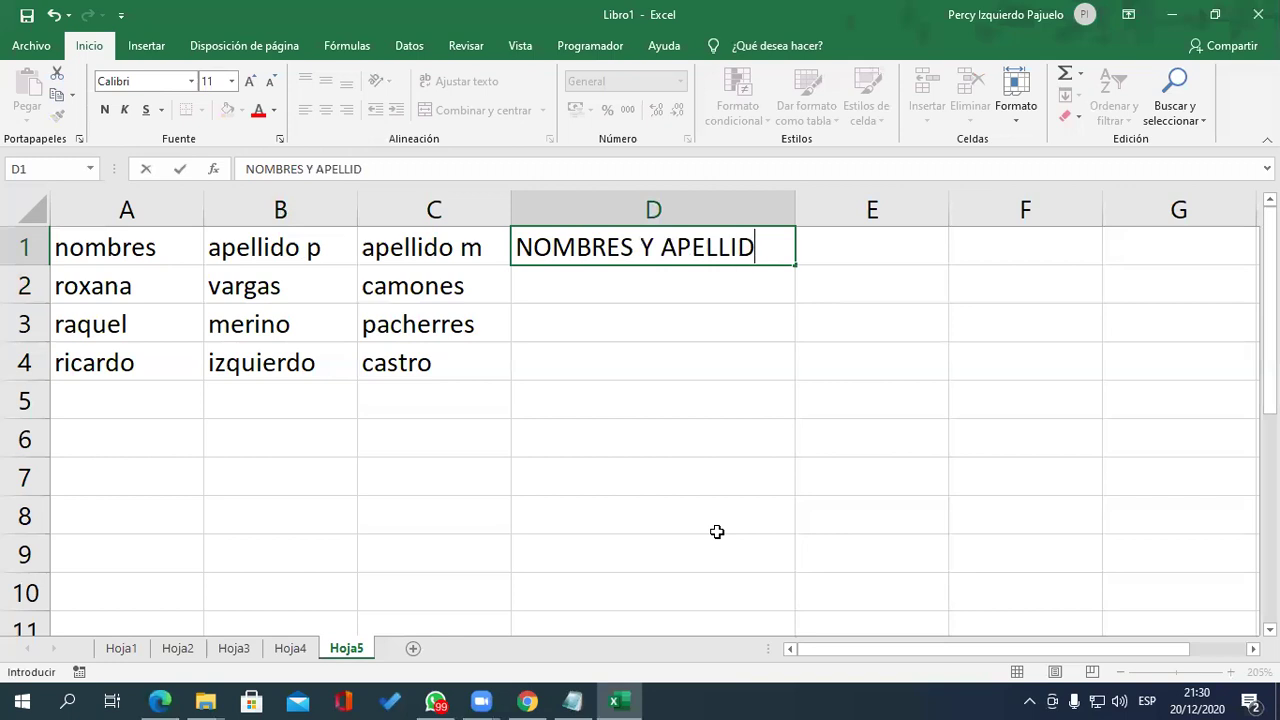
type("OS")
key("Return")
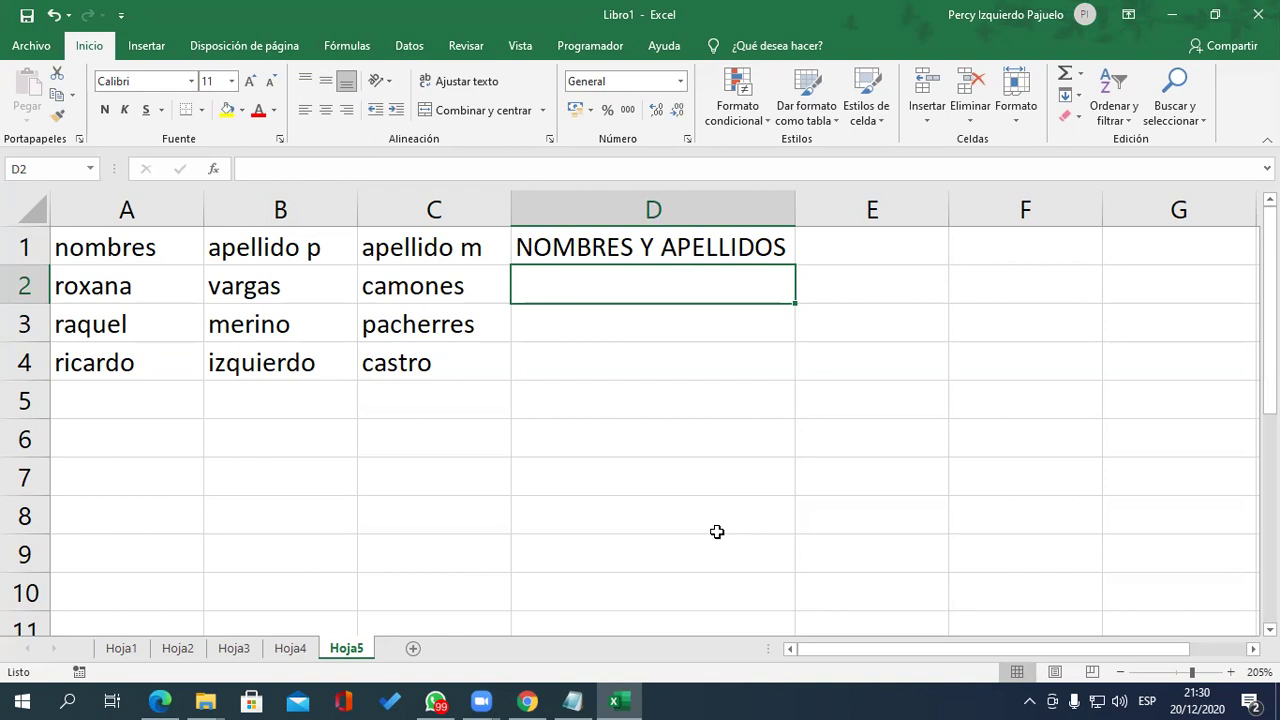
- Enter =CONCAT(A2,B2,C2) in D2 to join the first name and both surnames, then reopen it
type("=CONCA")
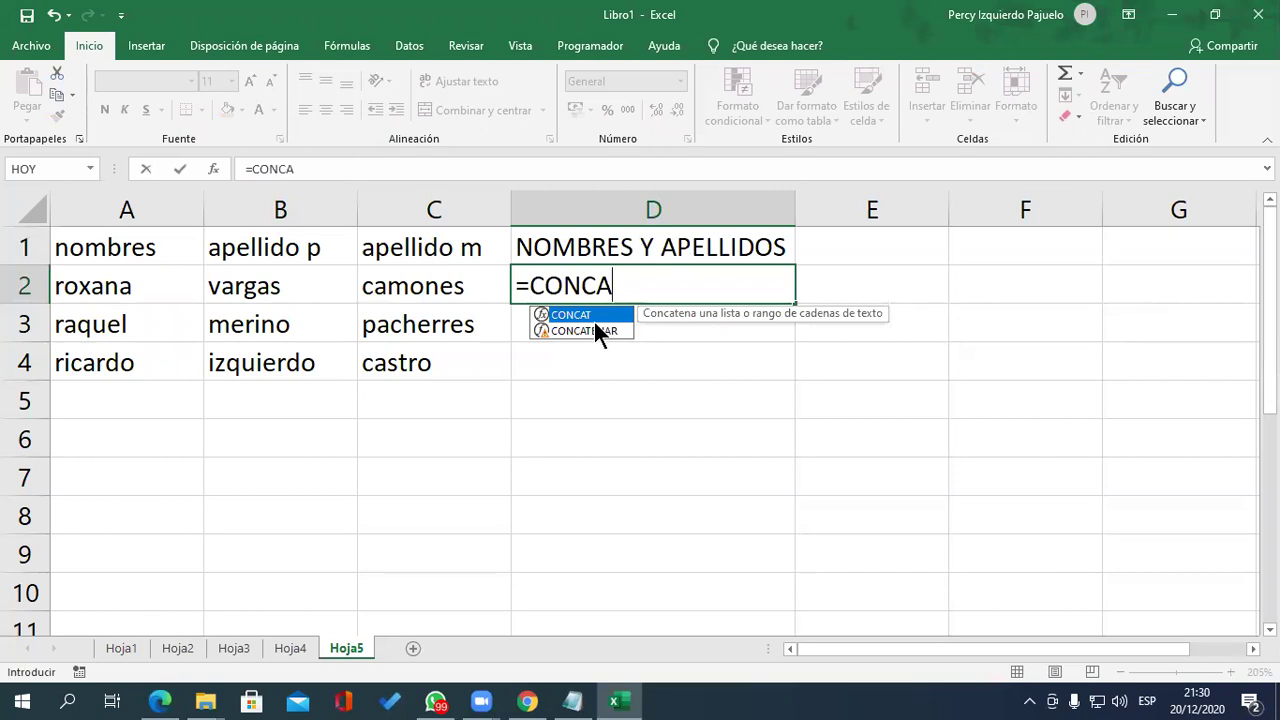
key("Tab")
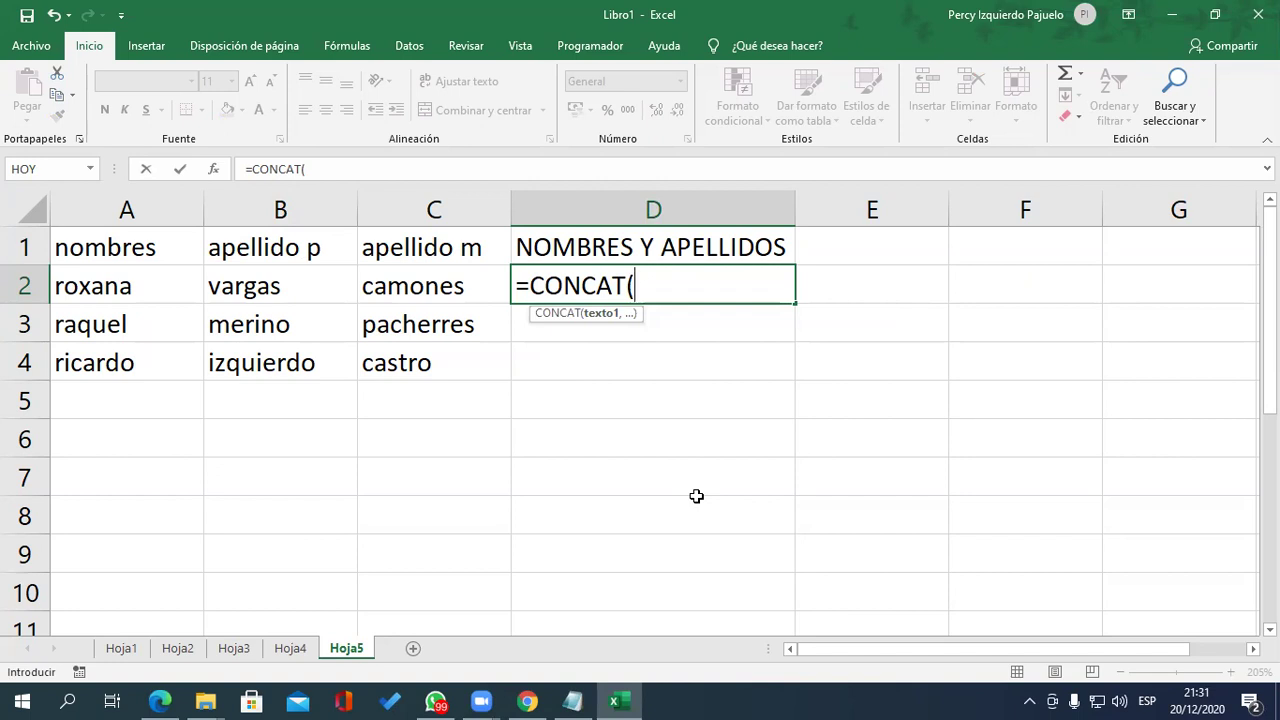
left_click(148, 285)
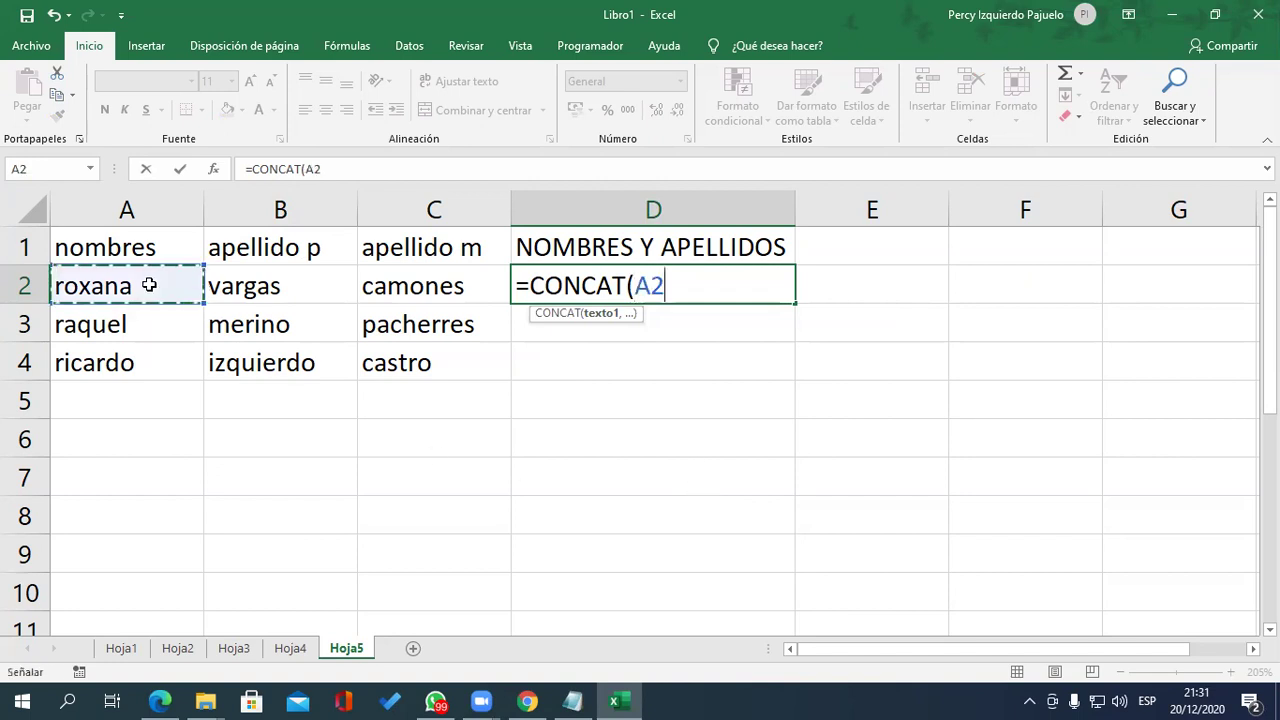
type(",")
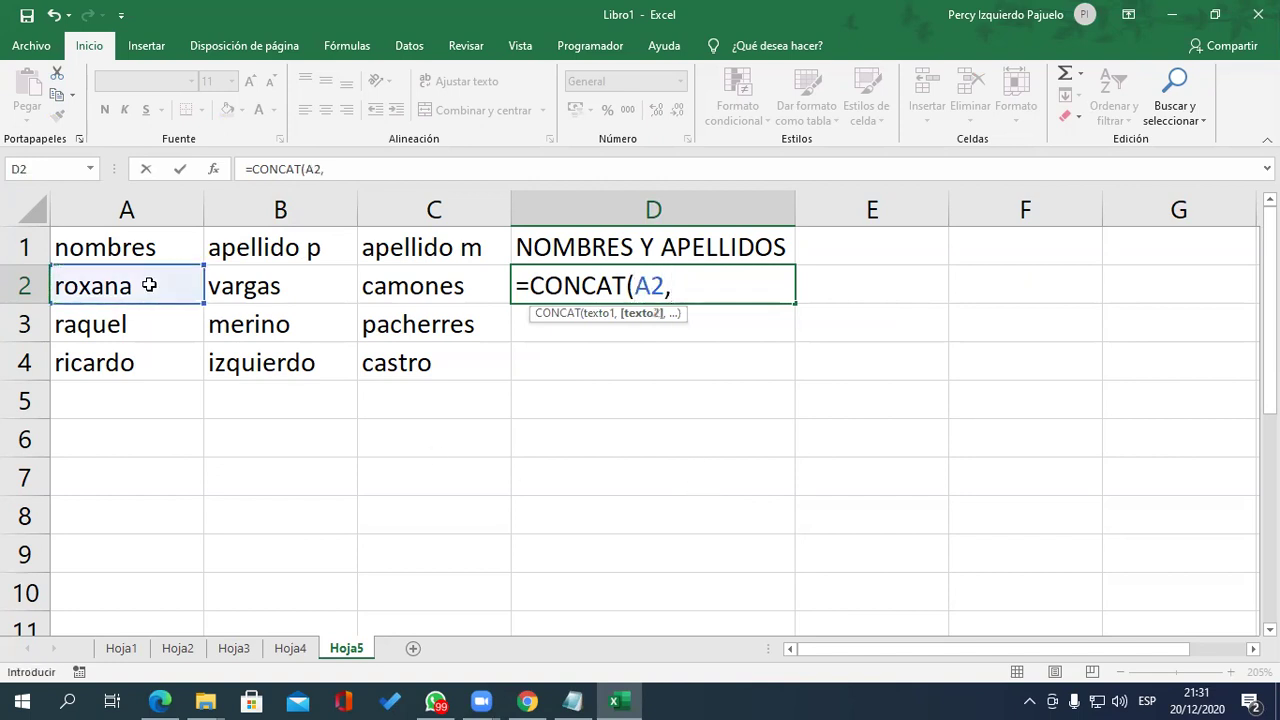
left_click(220, 283)
type(",")
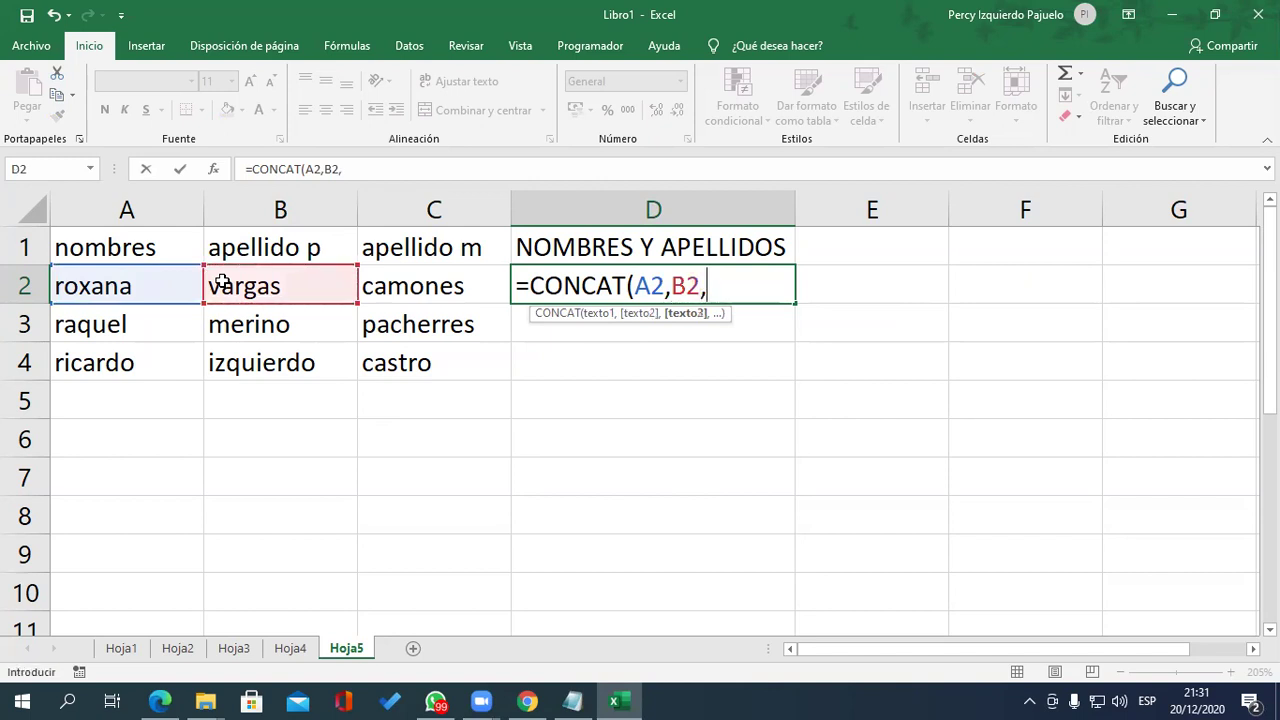
left_click(405, 292)
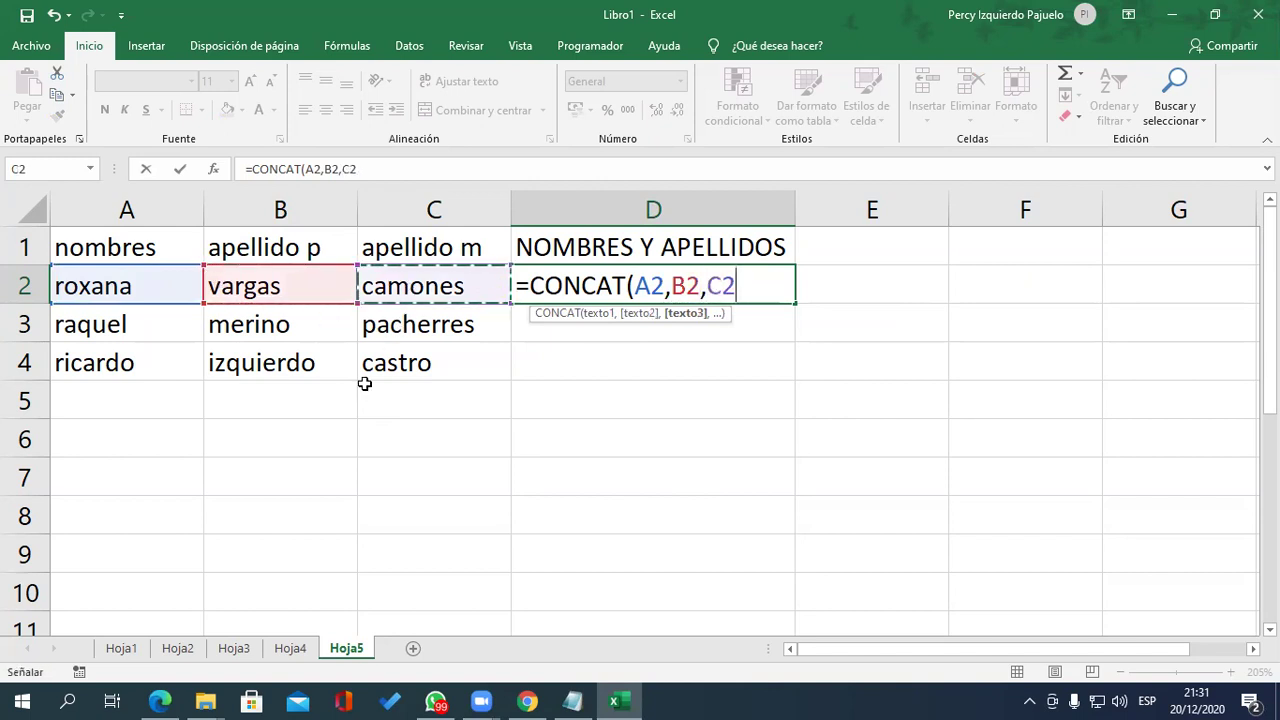
type(")")
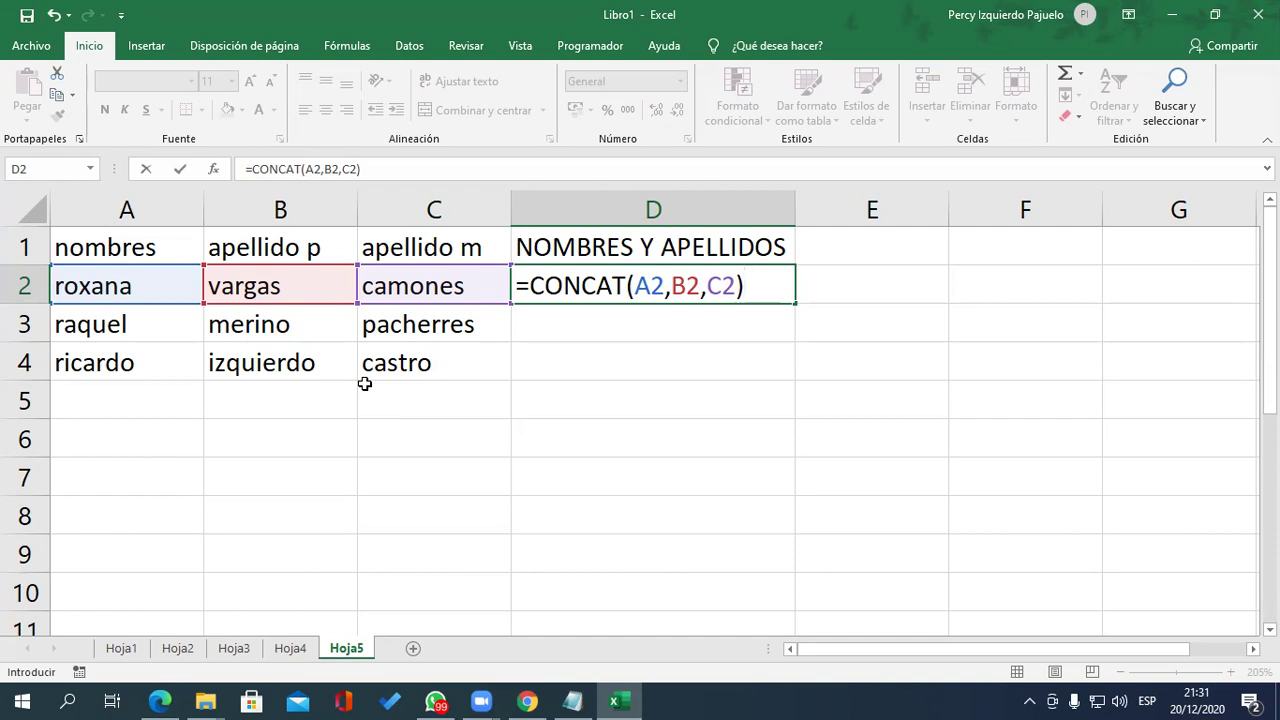
key("Return")
key("Up")
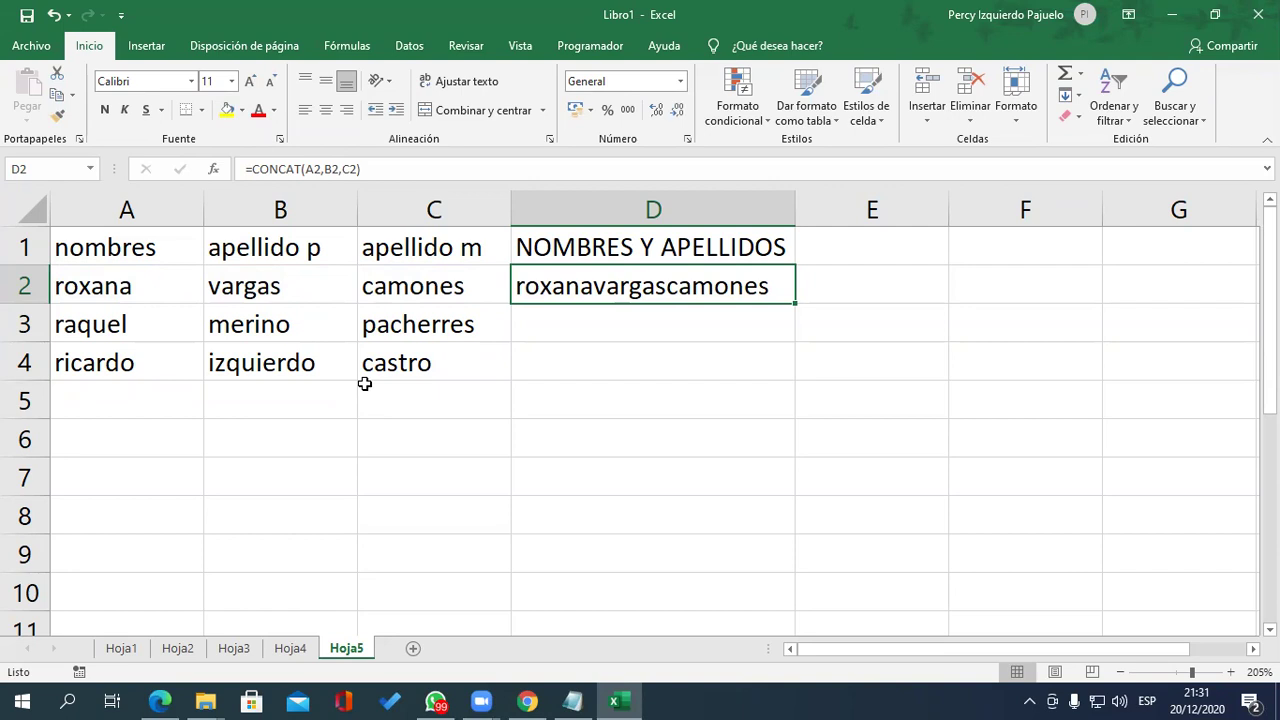
key("F2")
- Insert " " separator arguments between the names in D2's CONCAT formula
key("Left")
key("Left")
key("Left")
key("Left")
key("Left")
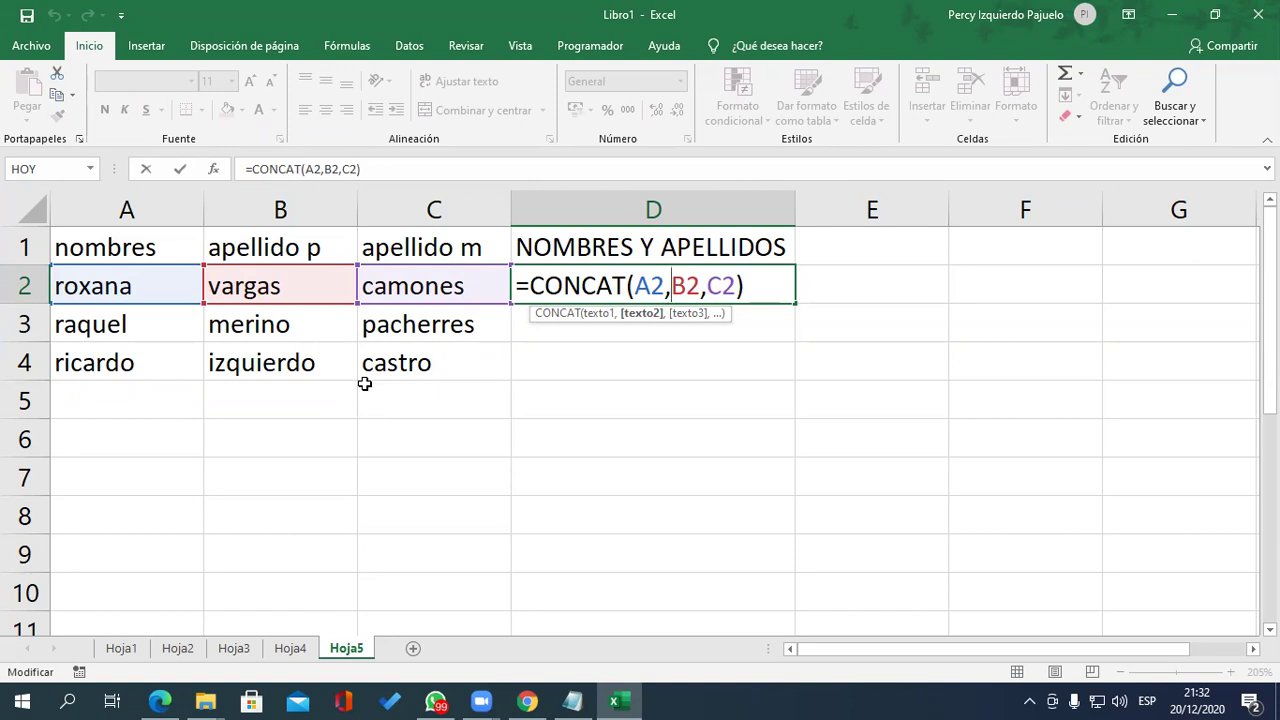
type("\"")
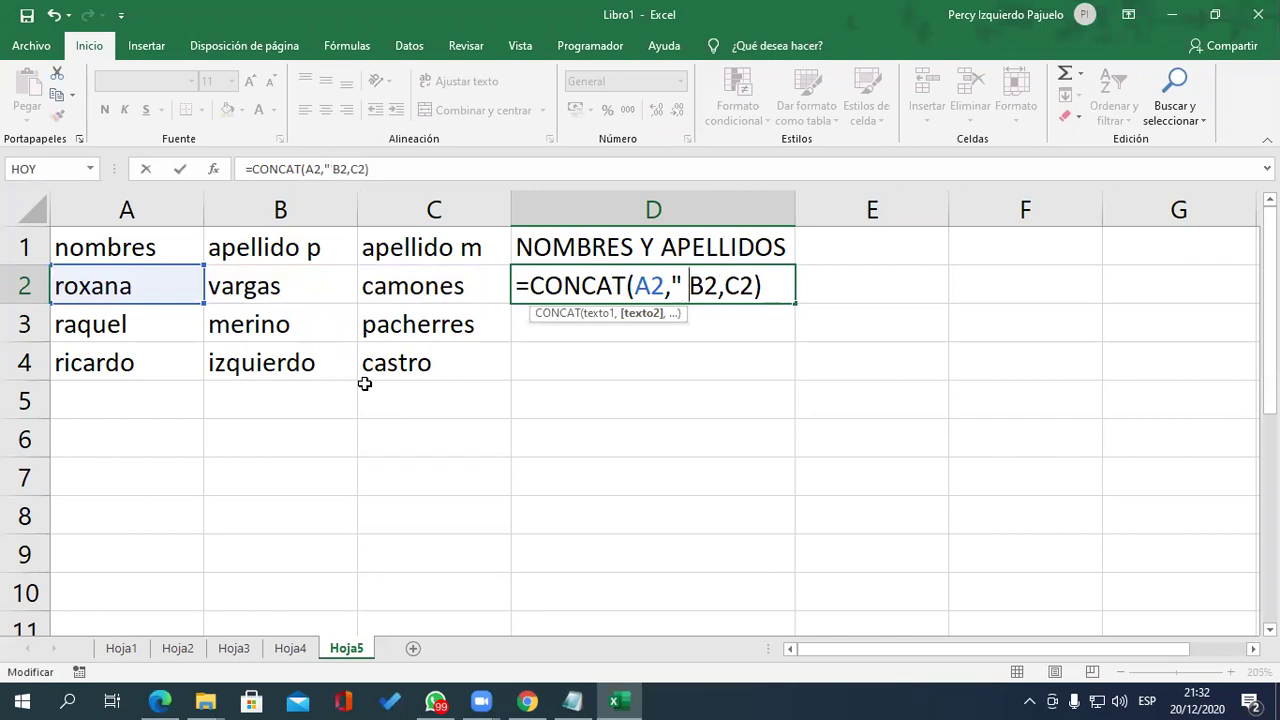
type(" \"")
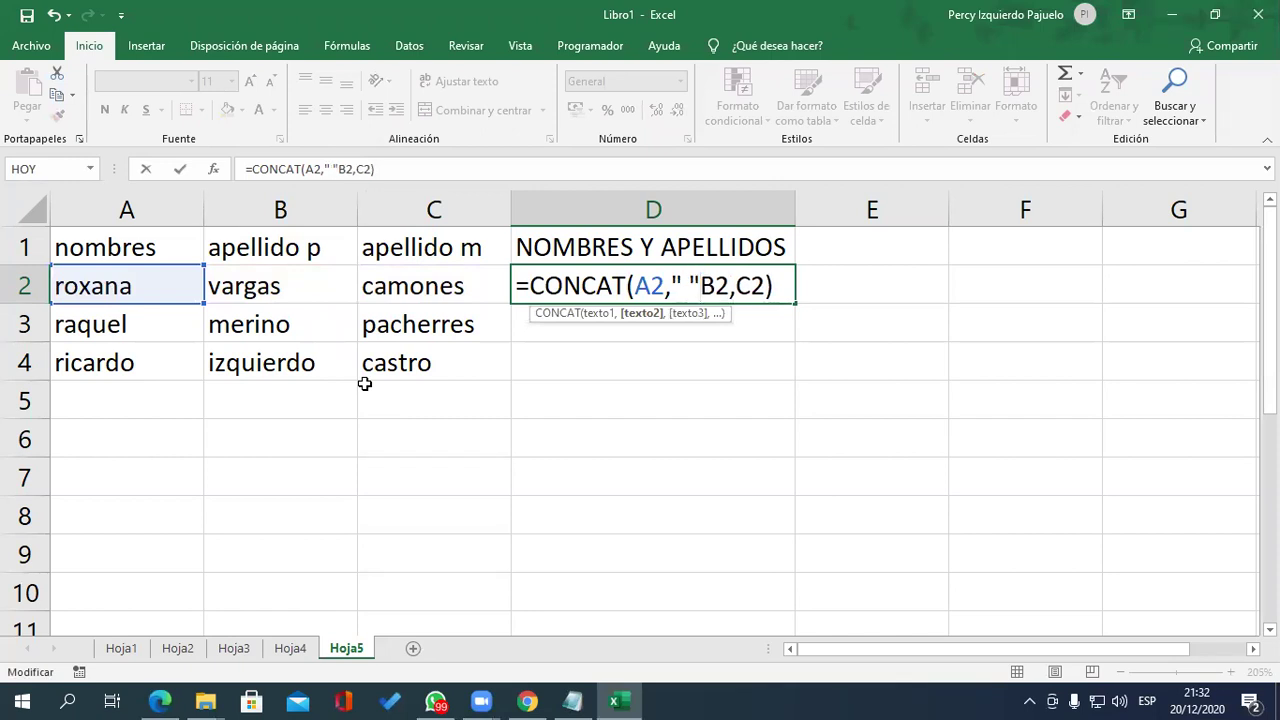
type(",")
key("Right")
key("Right")
key("Right")
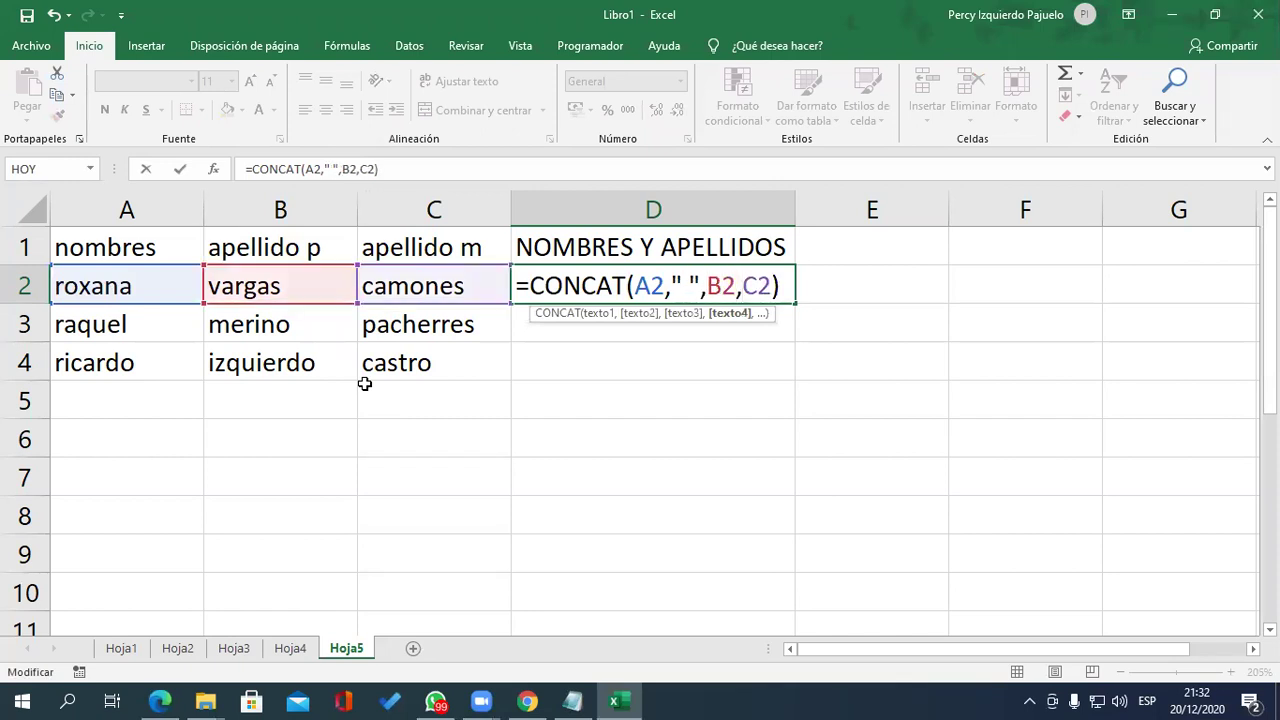
type("\" \"")
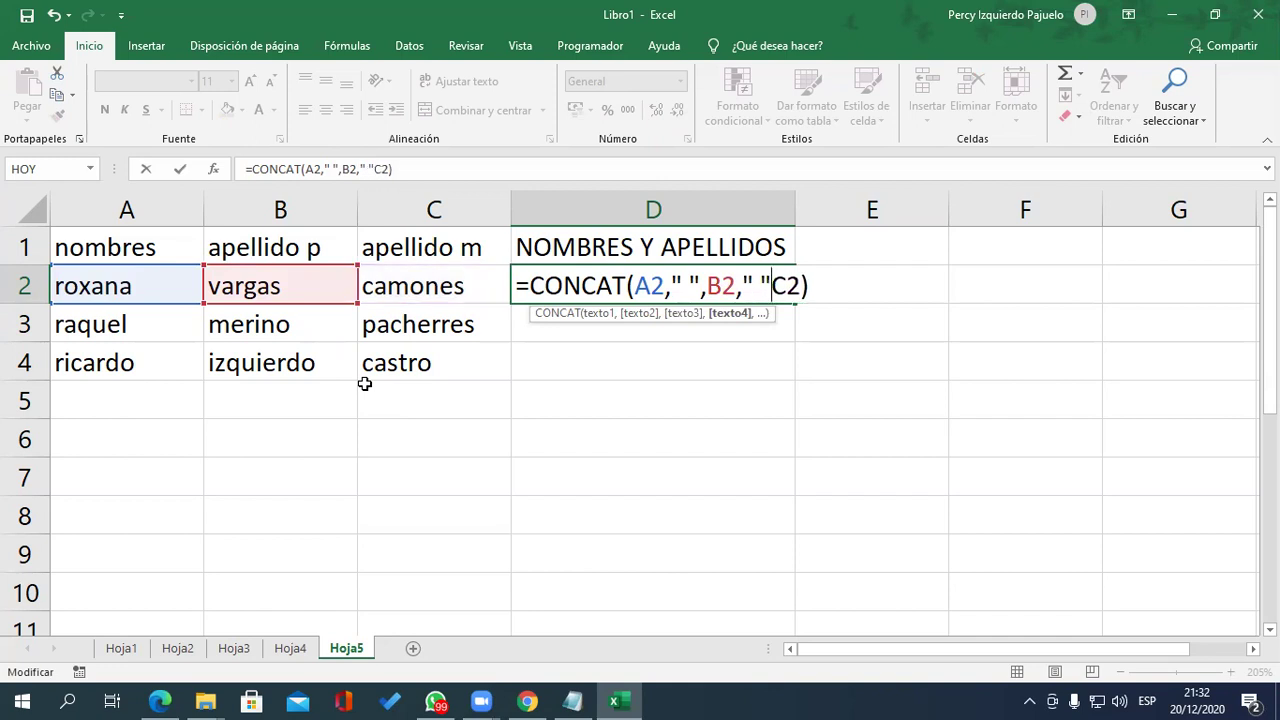
type(",")
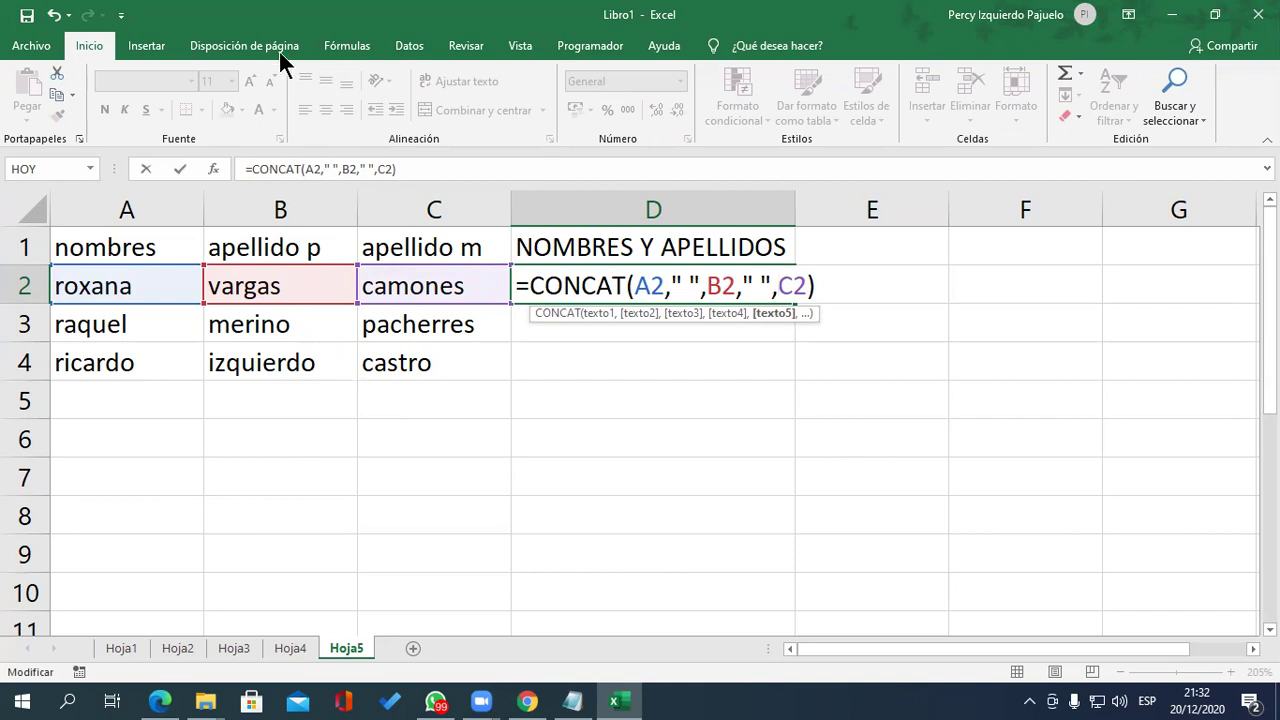
- Review each argument of =CONCAT(A2," ",B2," ",C2) and return to D2
left_click(643, 288)
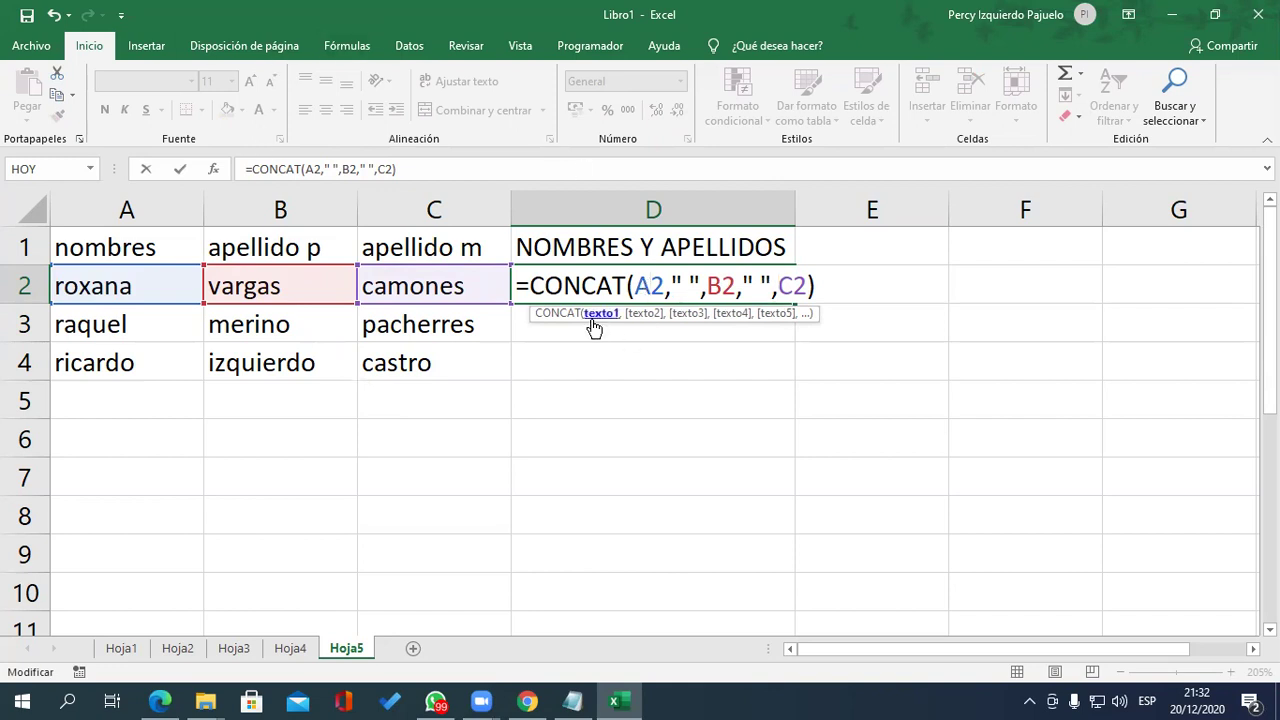
left_click(684, 290)
left_click(722, 292)
left_click(752, 290)
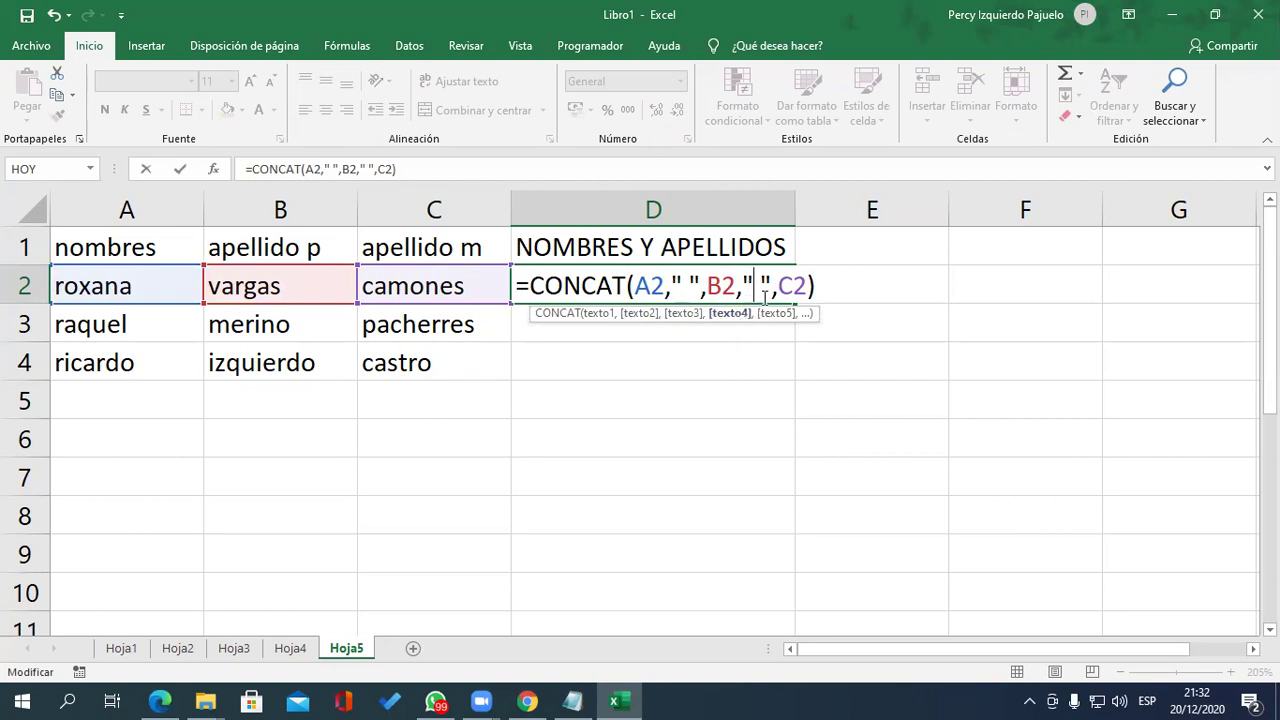
left_click(788, 290)
left_click(828, 290)
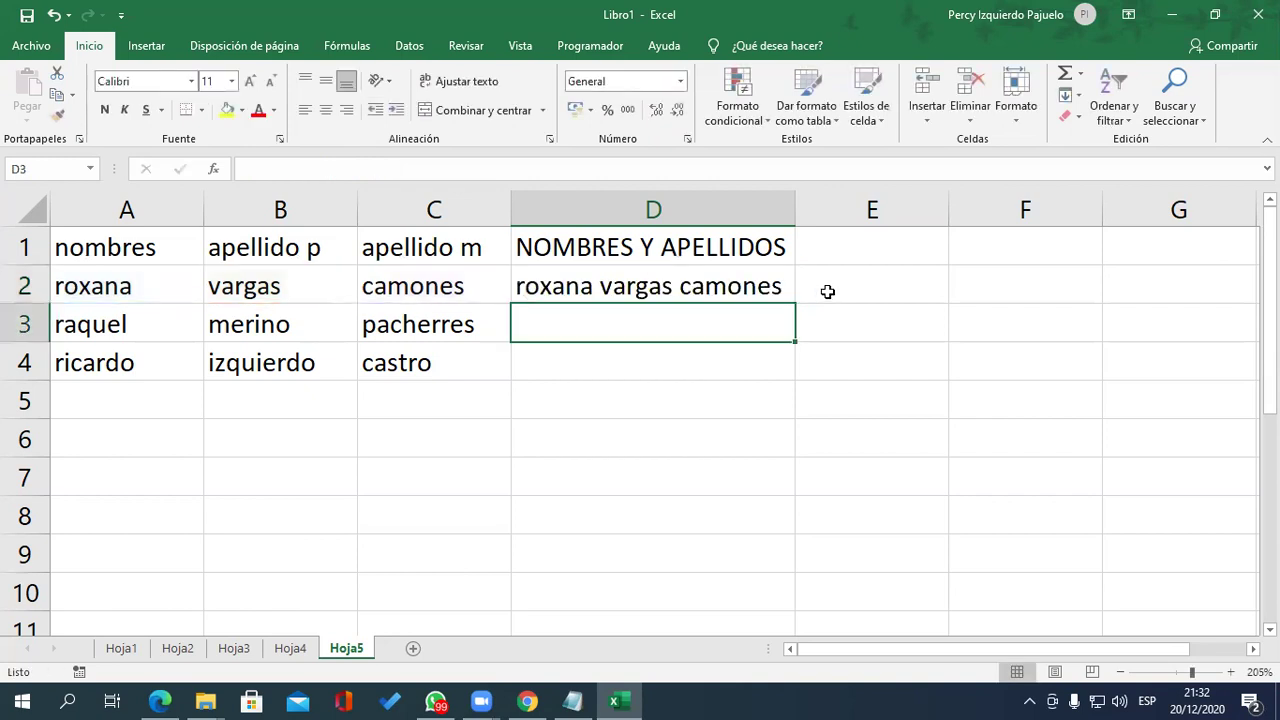
key("Up")
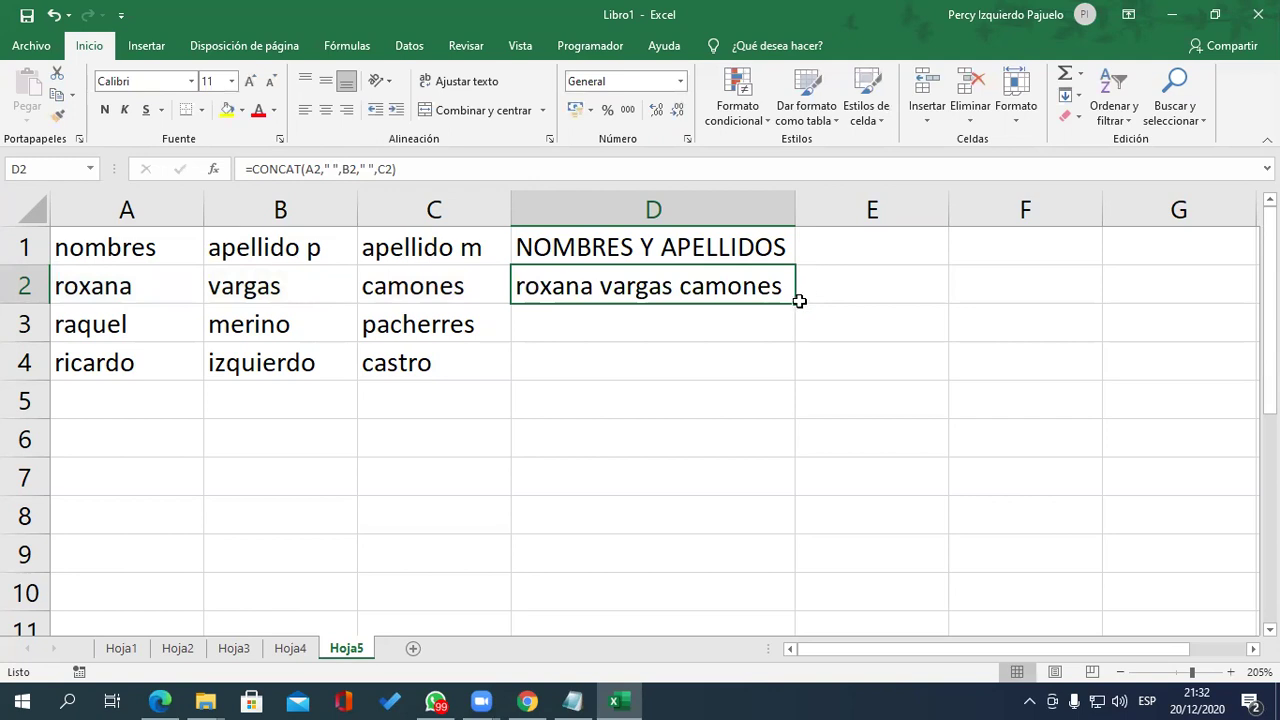
- Fill the full-name formula down to D4, widen column D, and recheck D2's formula
left_click_drag(797, 302, 795, 376)
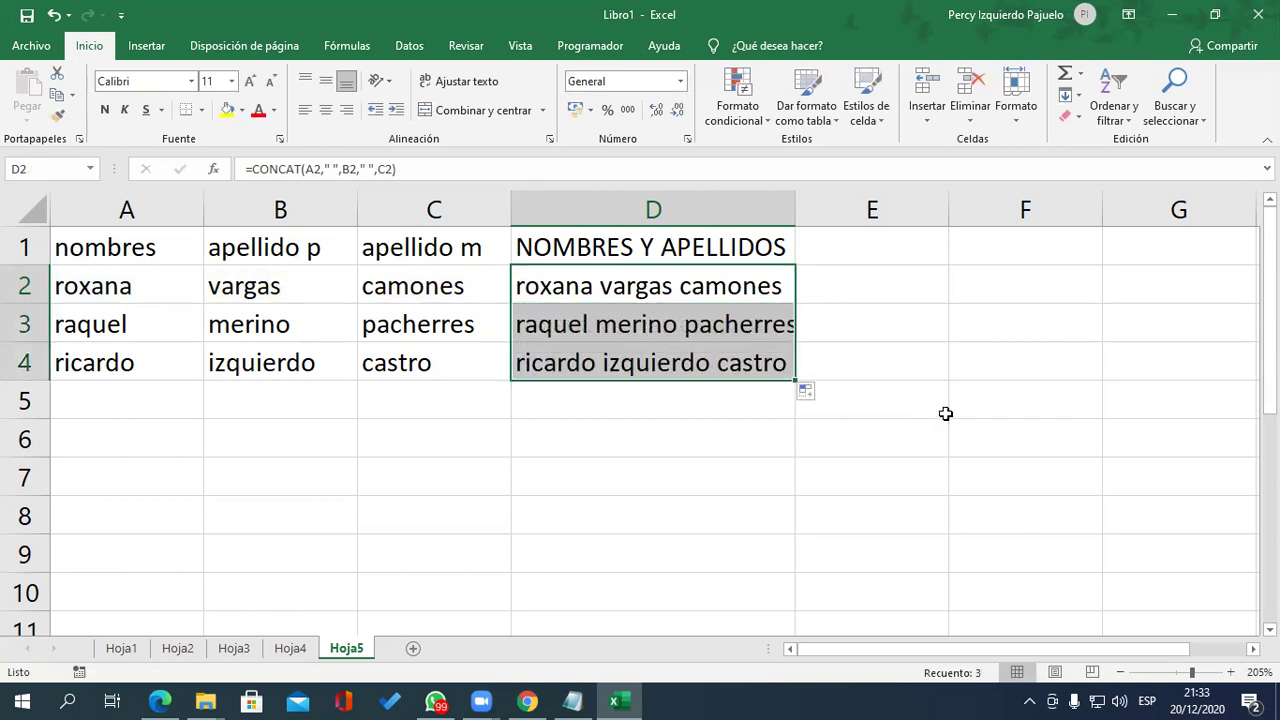
left_click_drag(796, 205, 819, 205)
double_click(791, 280)
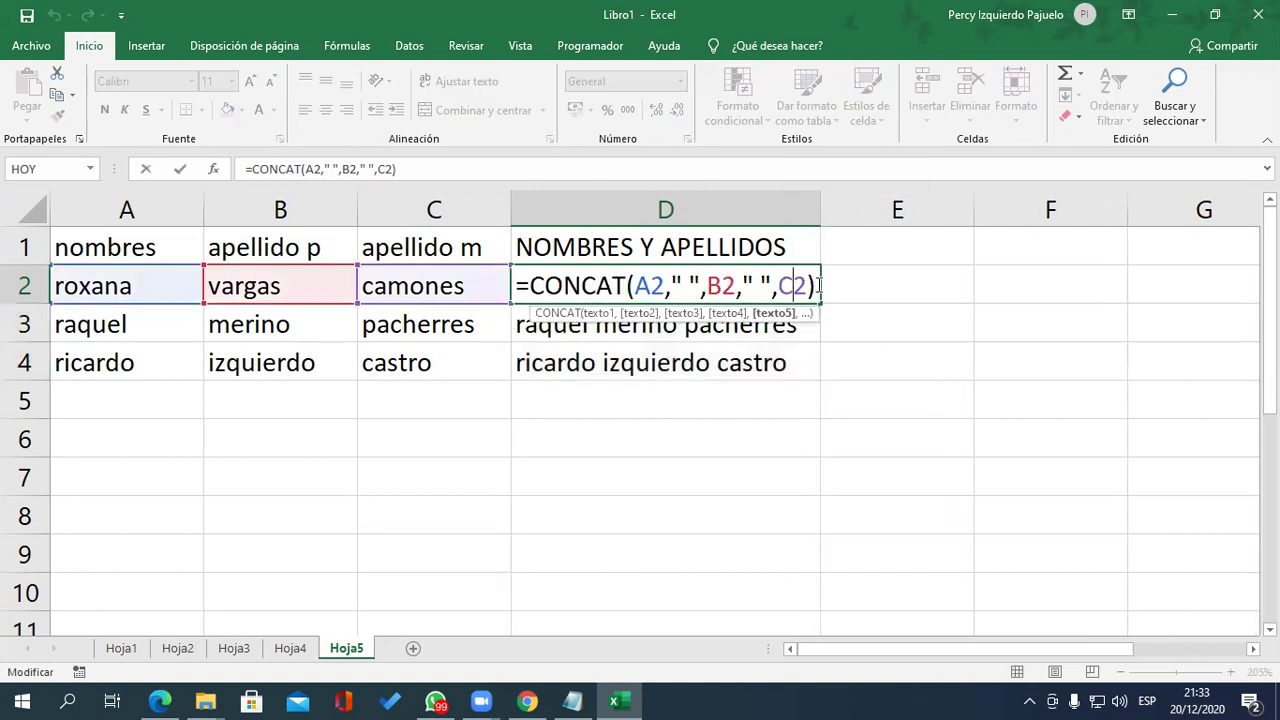
key("End")
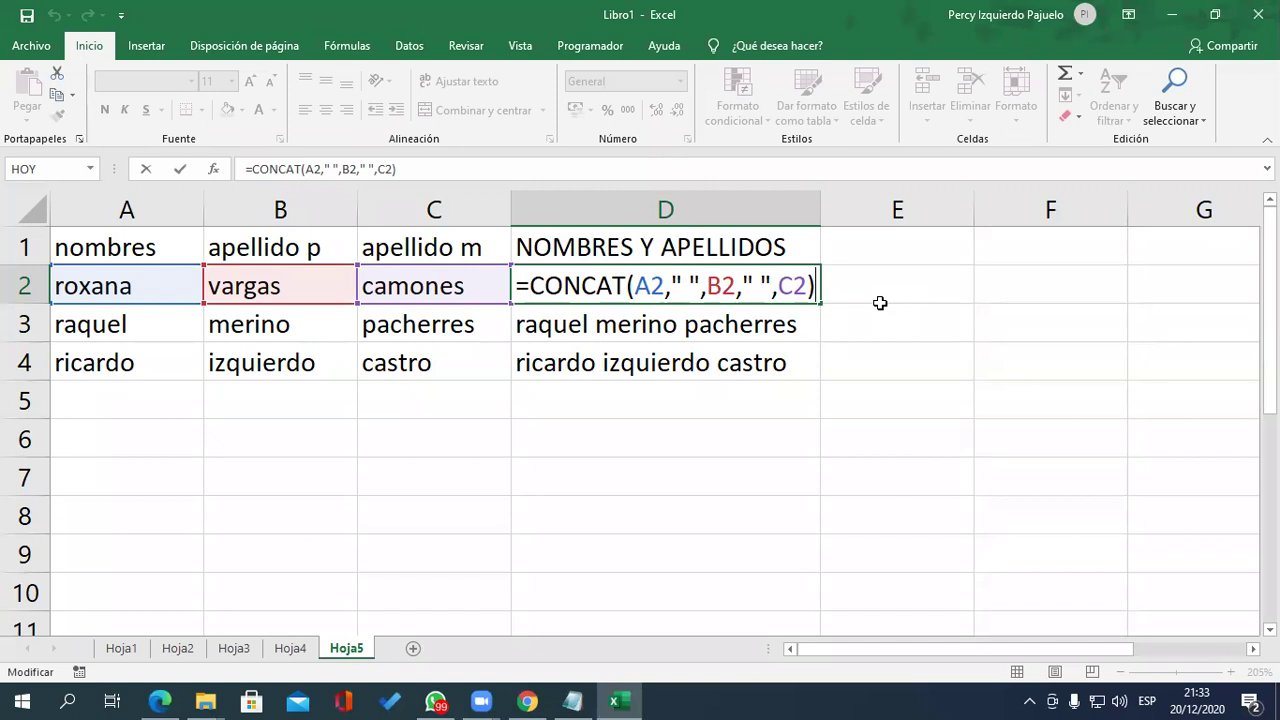
key("Return")
- Type APELLIDOS Y NOMBRES into E1 and drag column E wider to fit it
key("Right")
key("Up")
key("Up")
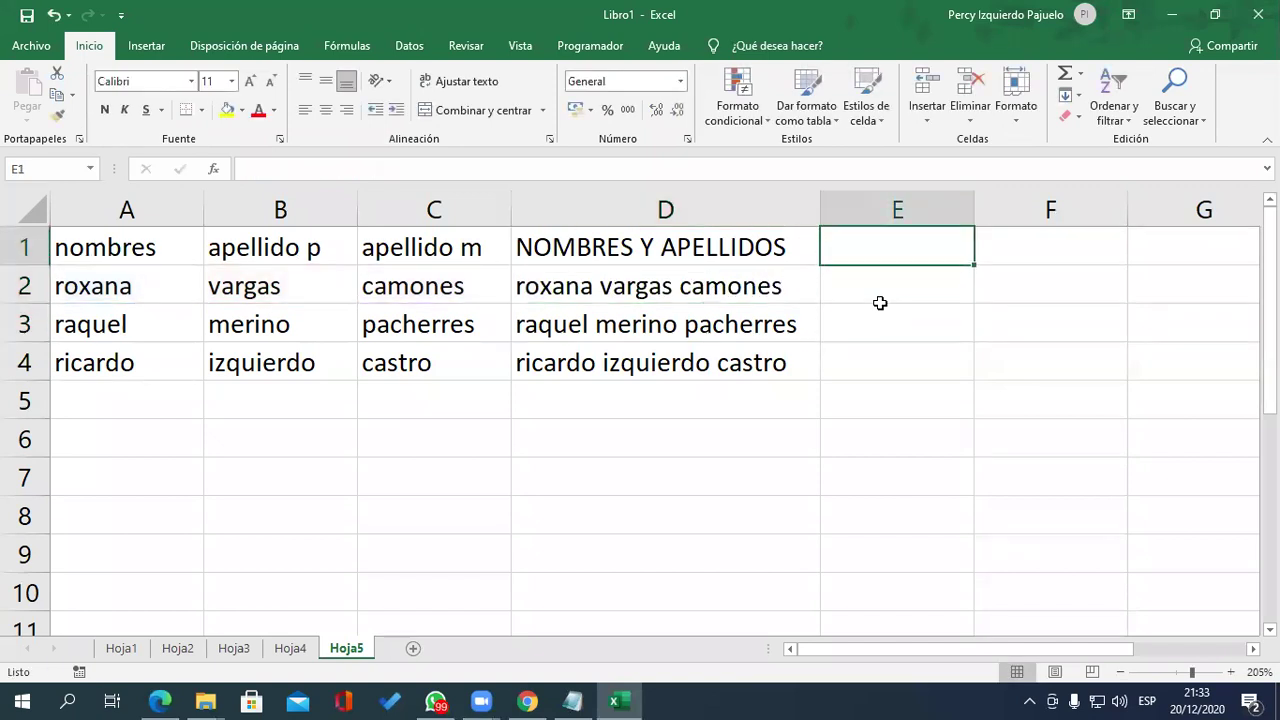
type("A")
type("PELLO")
key("BackSpace")
type("IDOS Y NOMBRES")
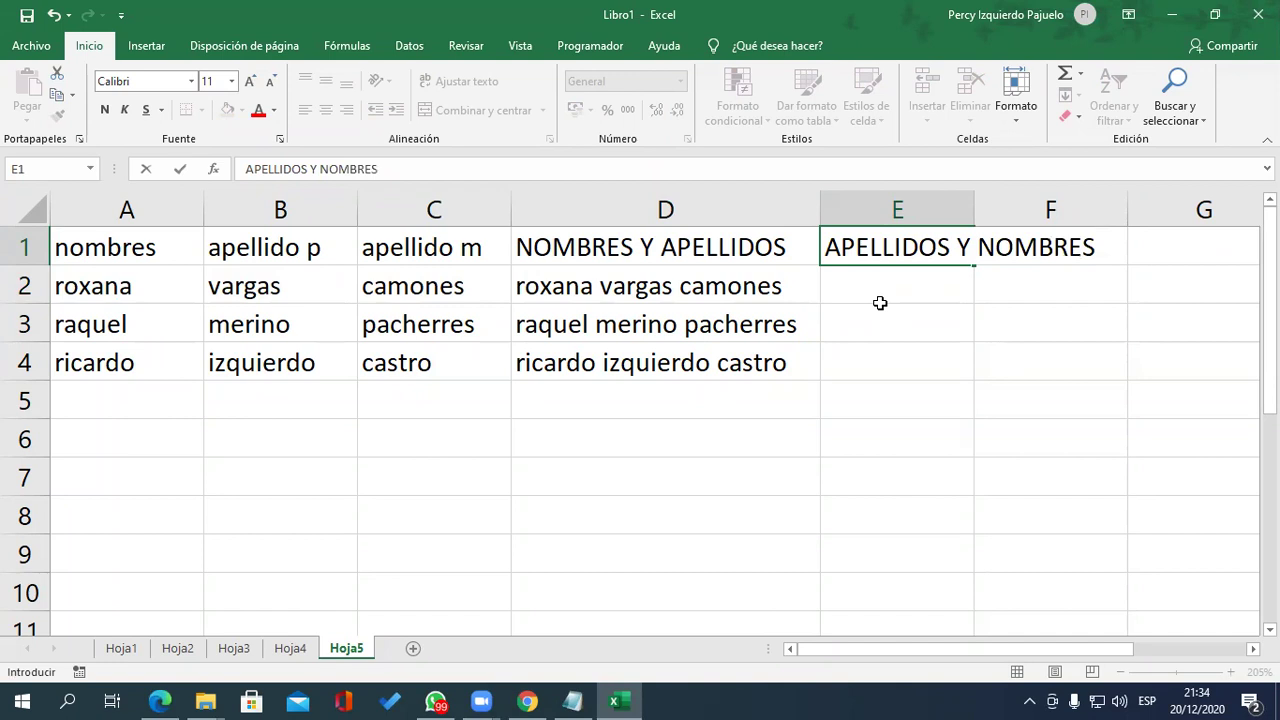
left_click(947, 250)
left_click(982, 203)
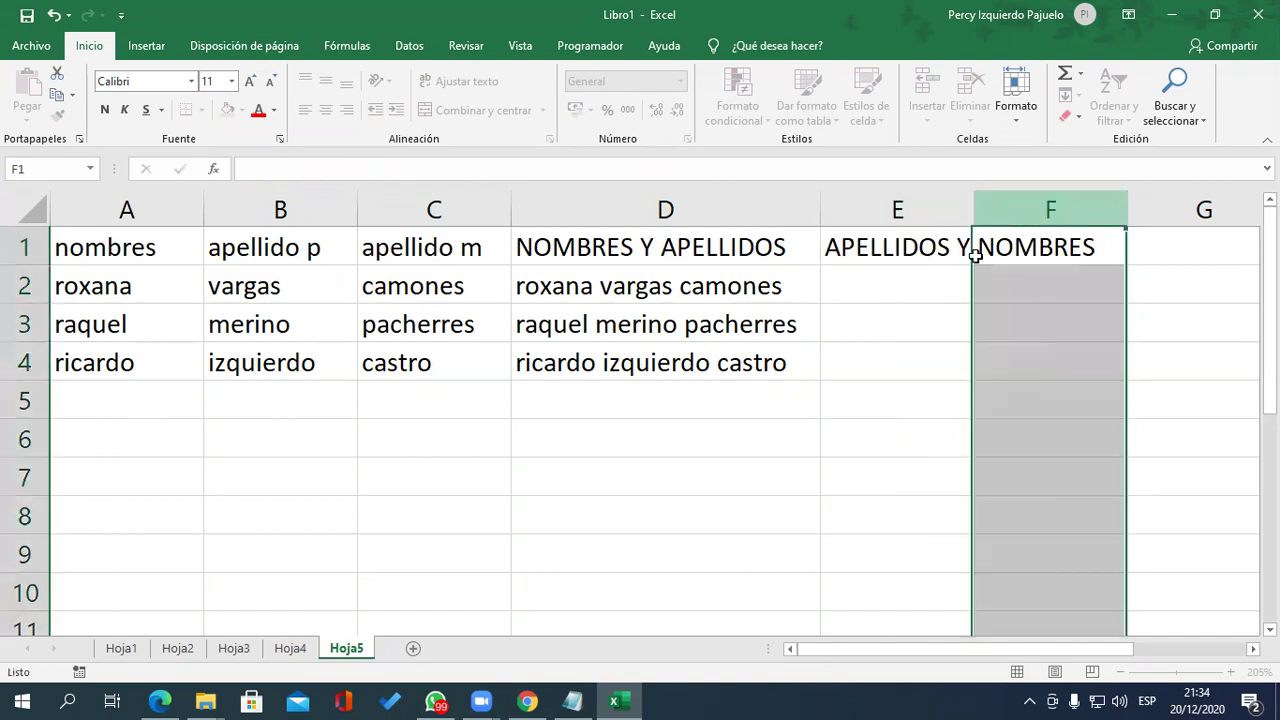
mouse_move(975, 209)
left_mouse_down()
mouse_move(1134, 205)
mouse_move(1117, 207)
left_mouse_up()
left_click(1010, 292)
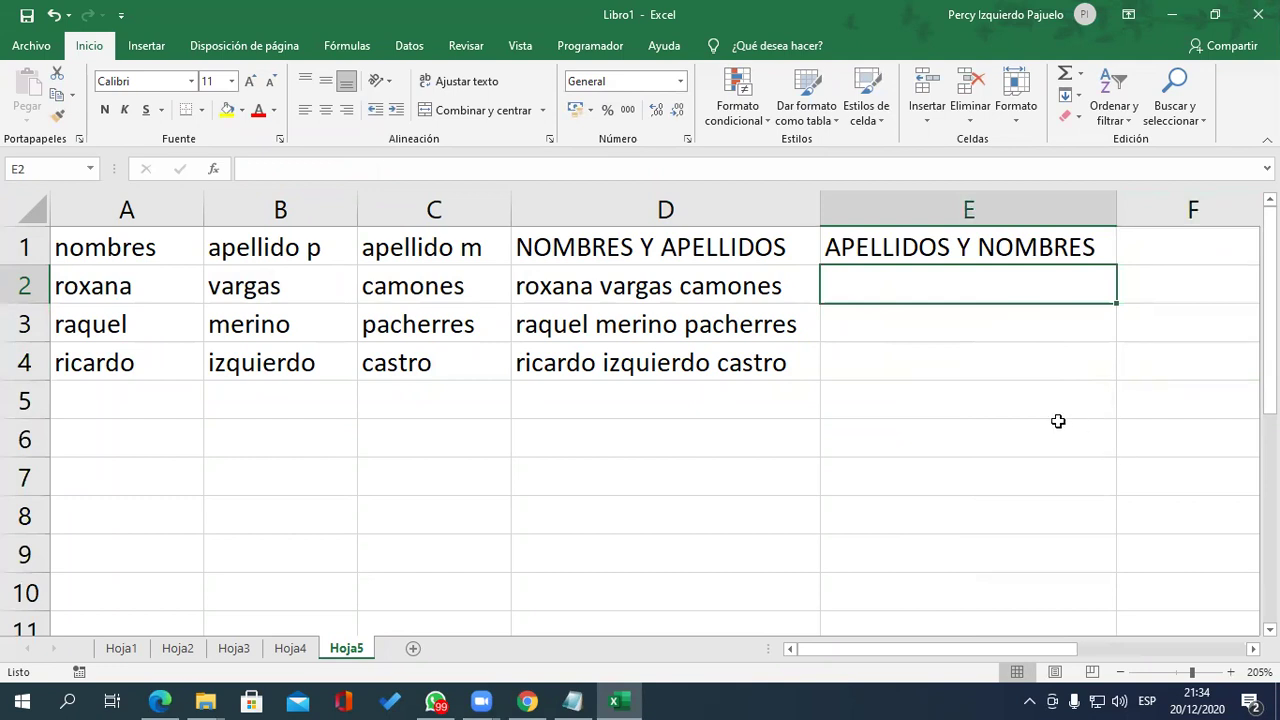
- Build =MAYUSC(CONCAT(B2," ",C2," ",A2)) in E2 for the uppercase surname-first name
type("=MA")
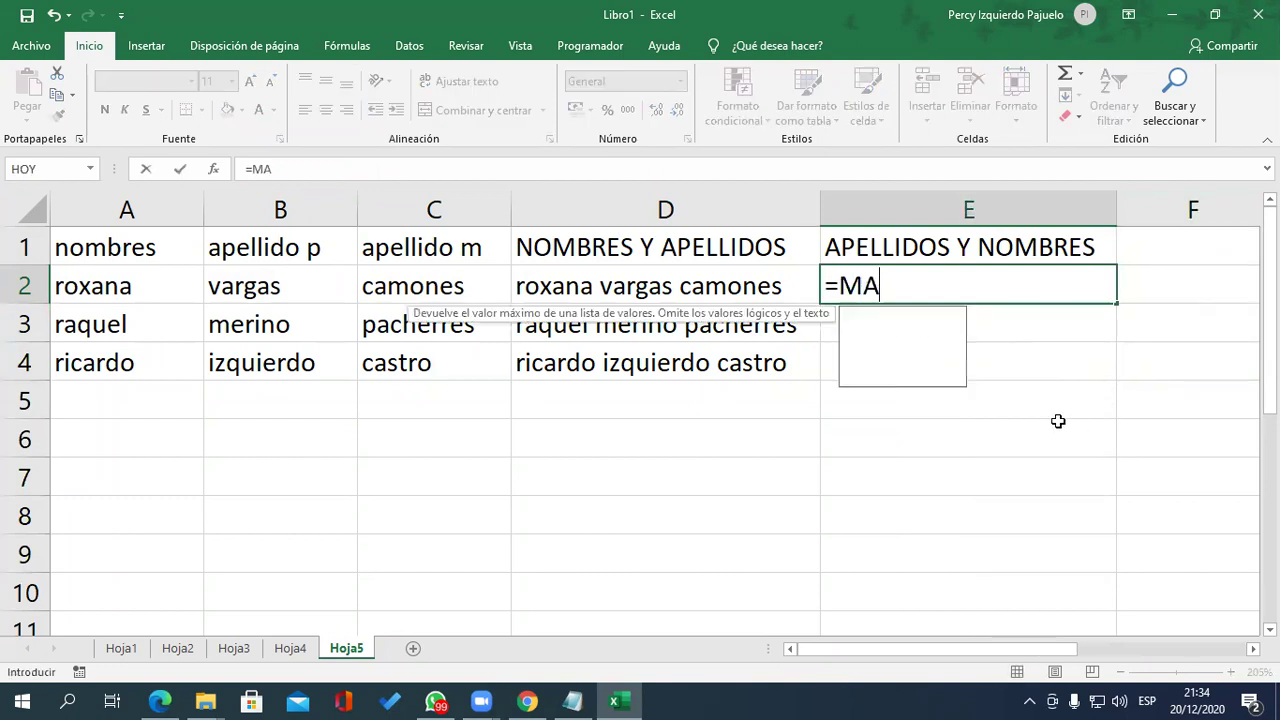
type("YUS")
key("Tab")
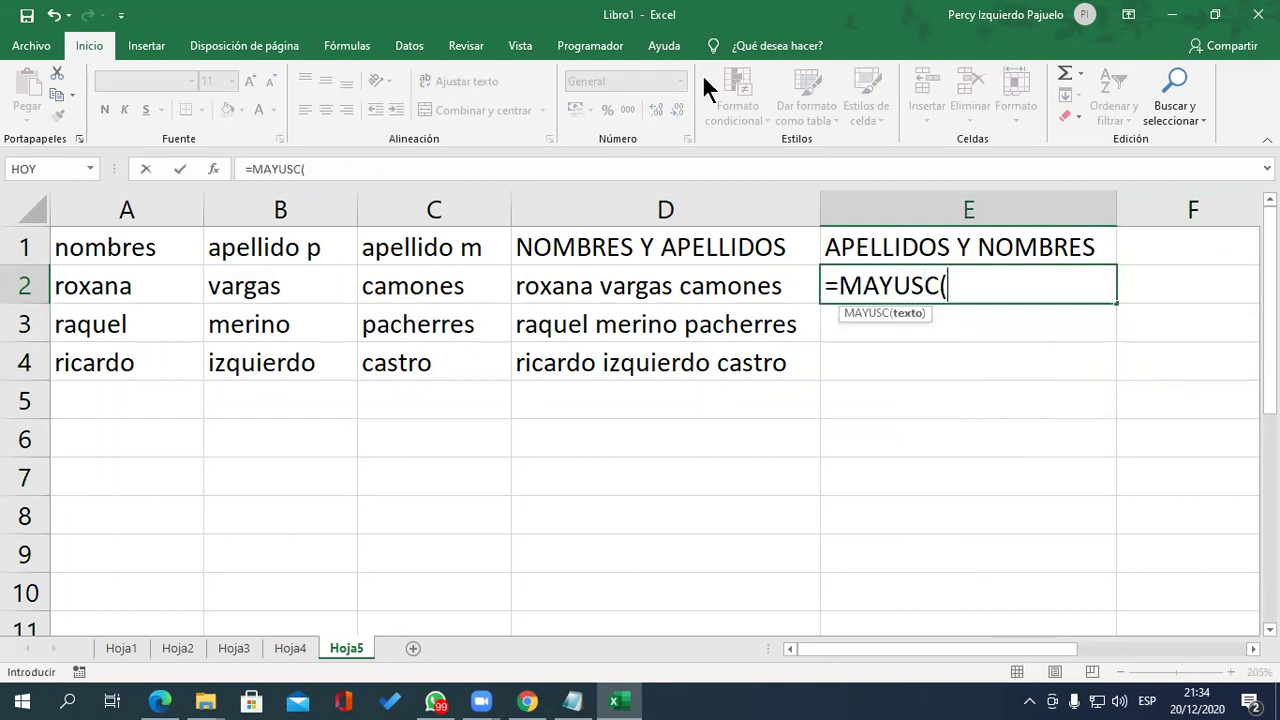
left_click(293, 278)
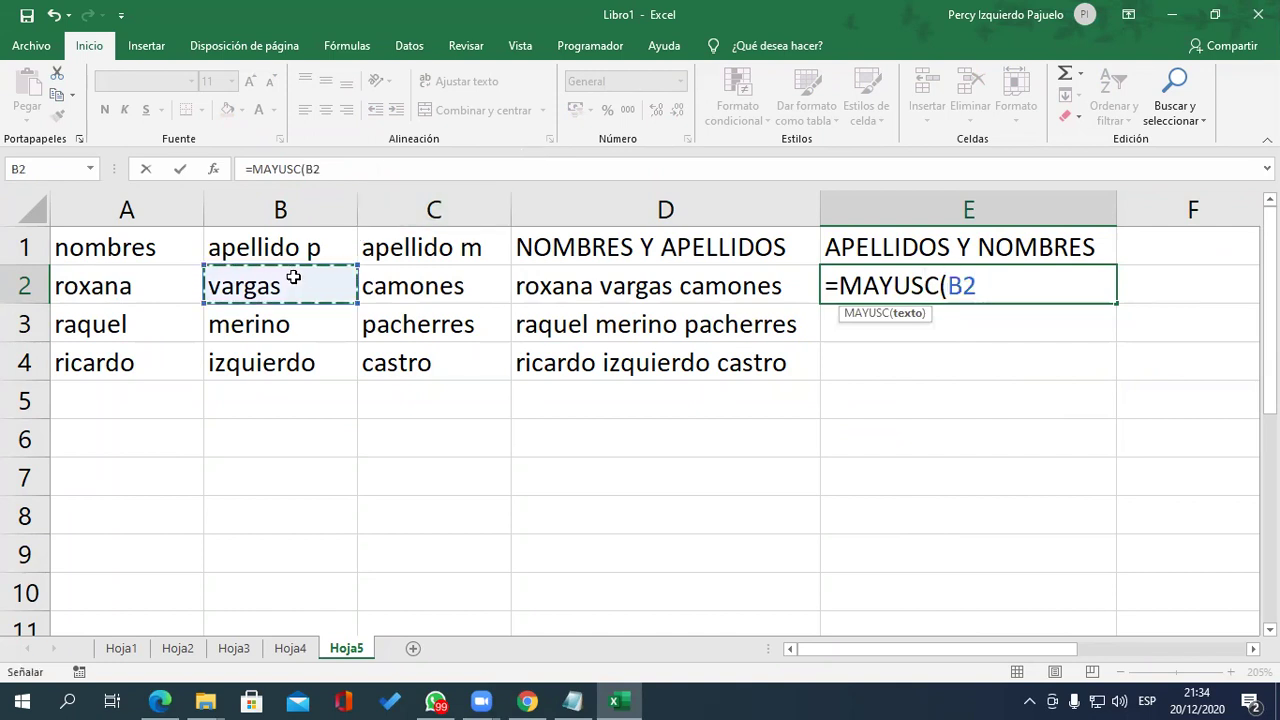
type(",\" \",")
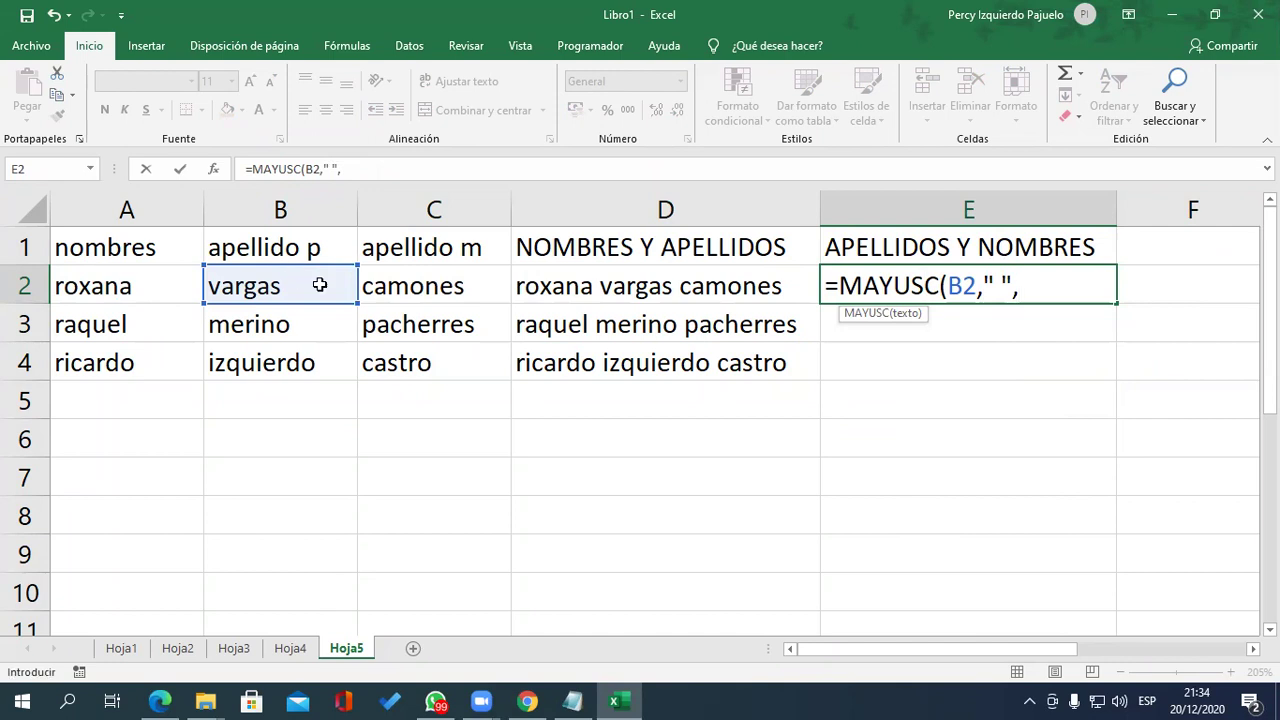
left_click(404, 280)
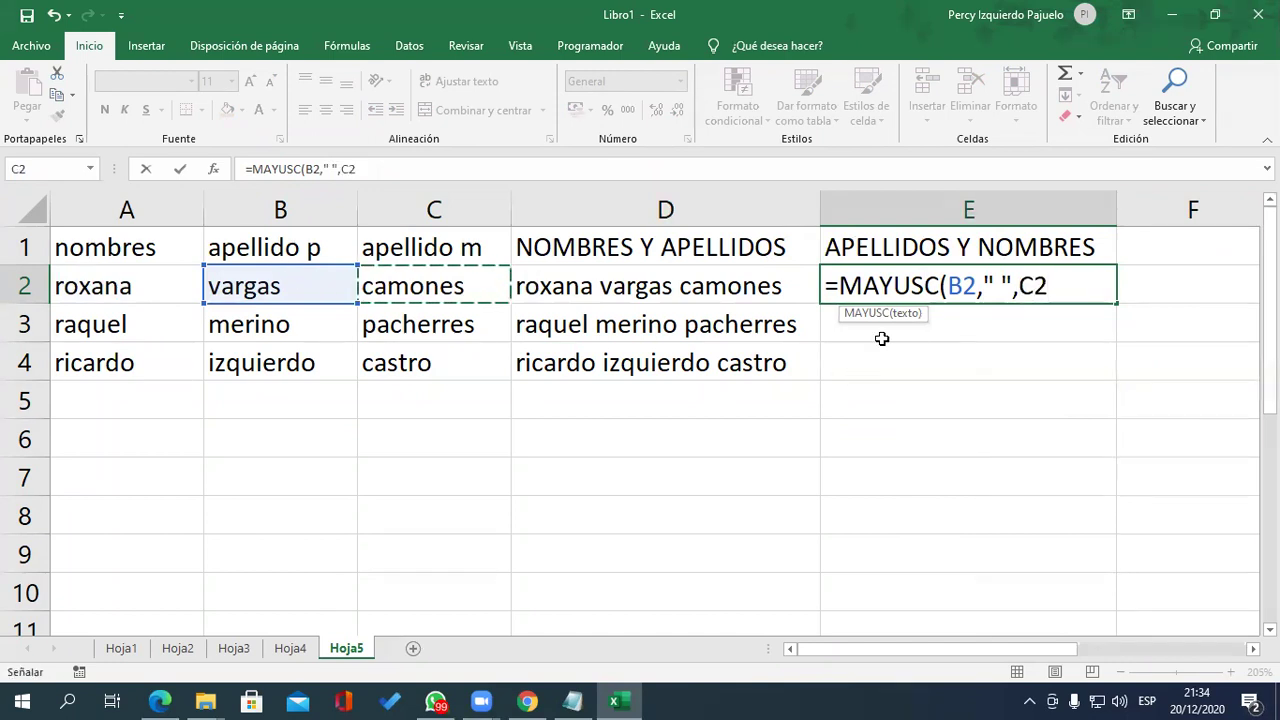
left_click(943, 286)
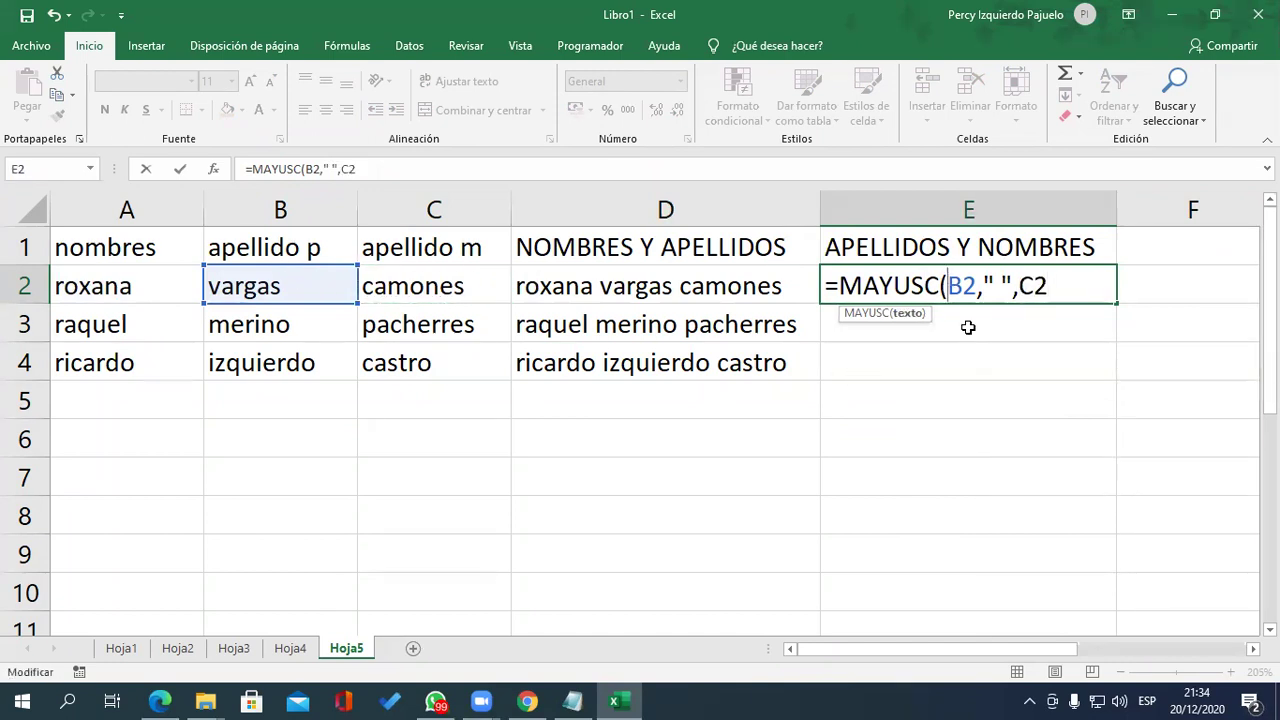
type("CONCAT(")
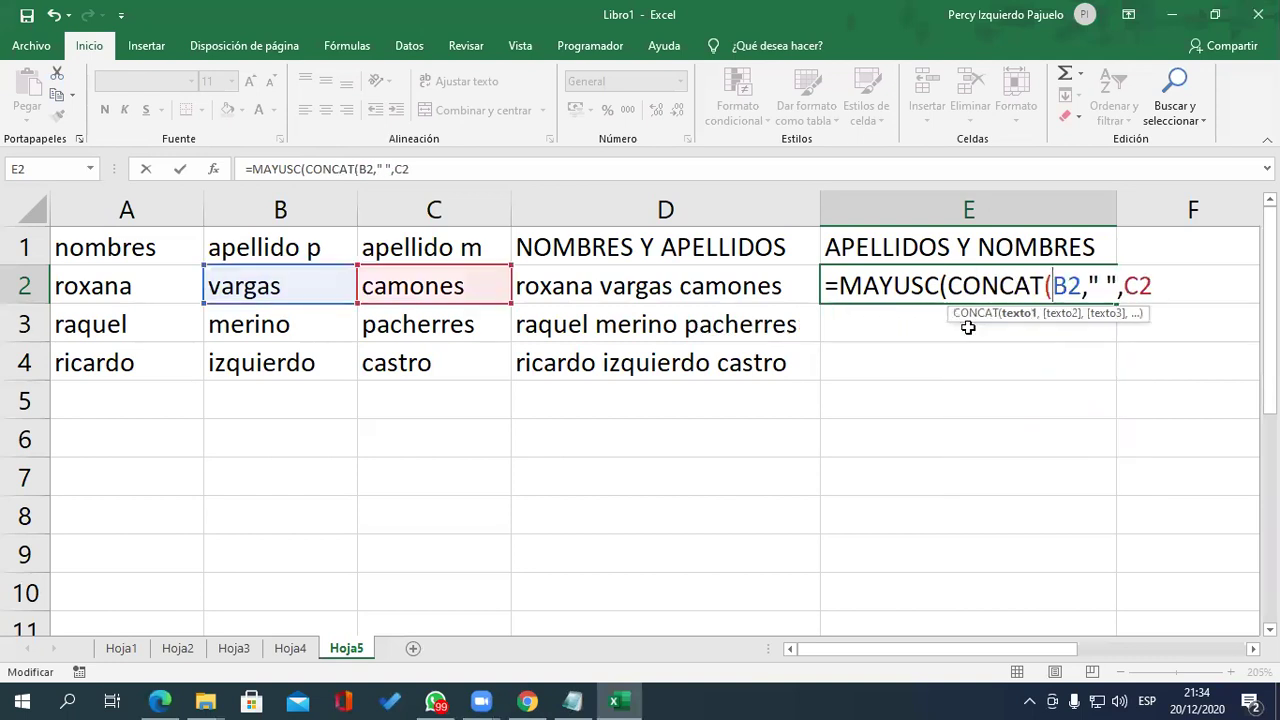
scroll(970, 340, "right", 1)
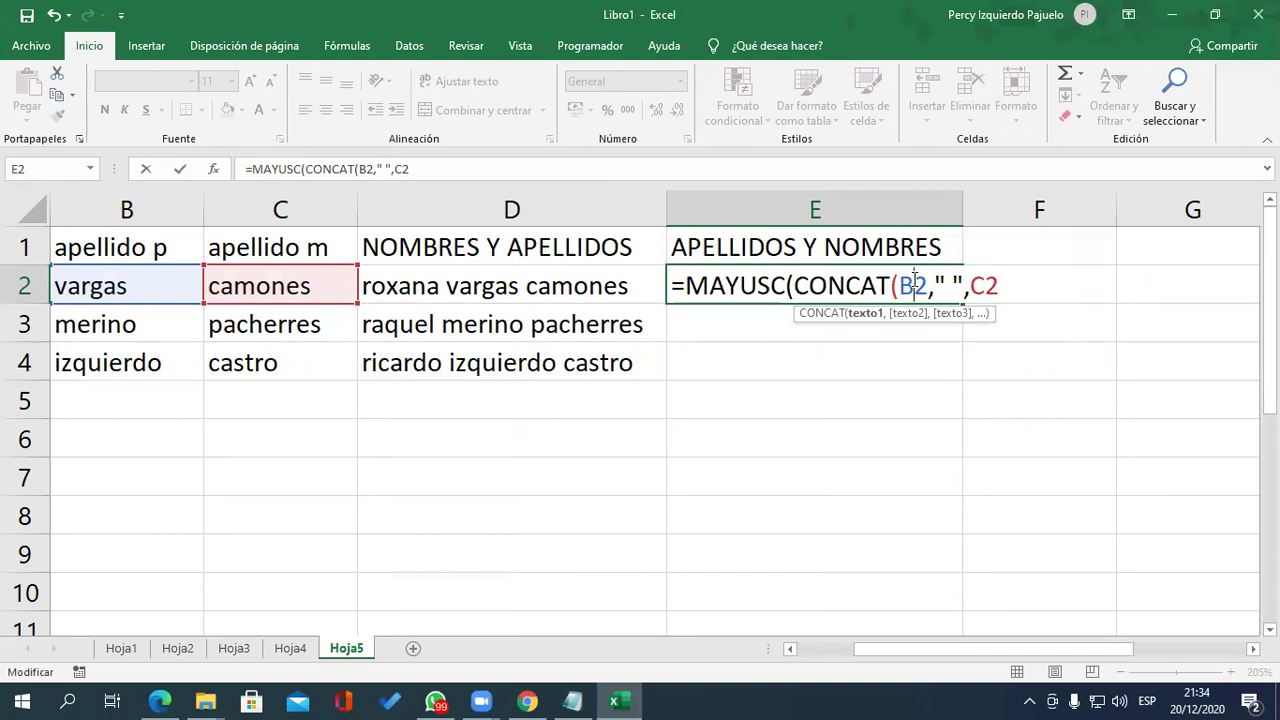
left_click(946, 286)
left_click(990, 288)
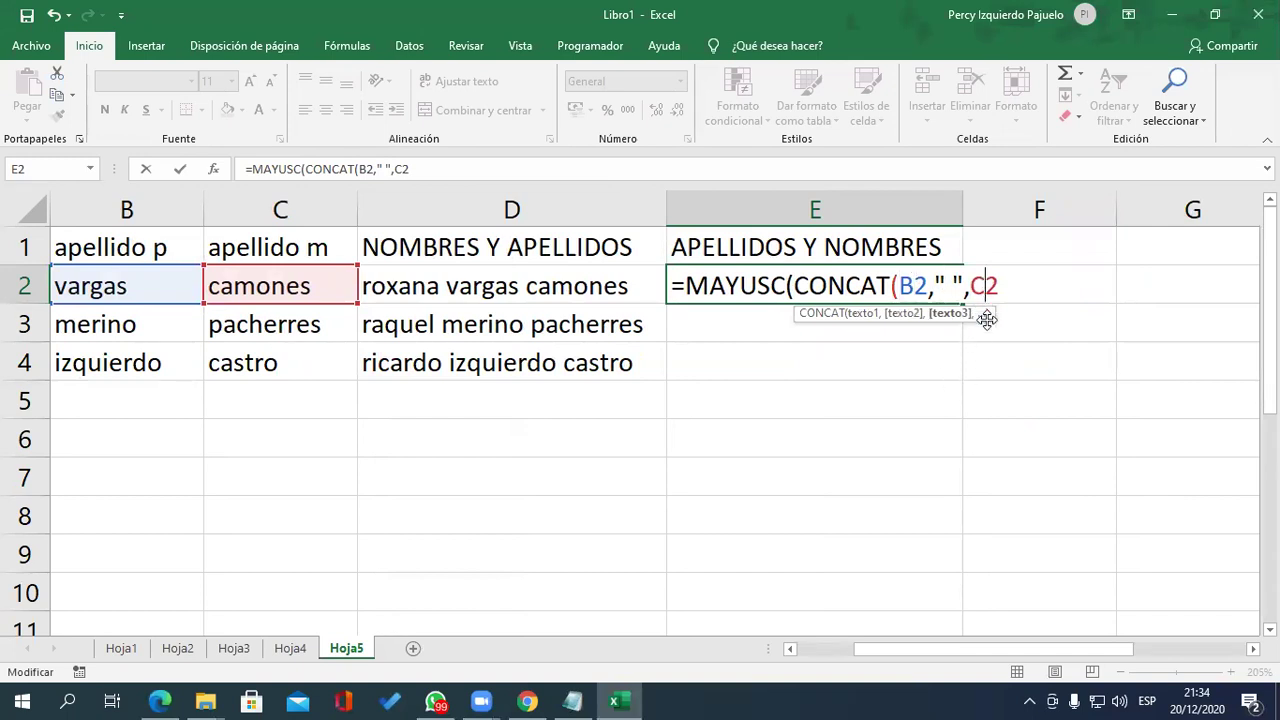
type(",\" \",")
left_click_drag(902, 648, 869, 648)
left_click(136, 284)
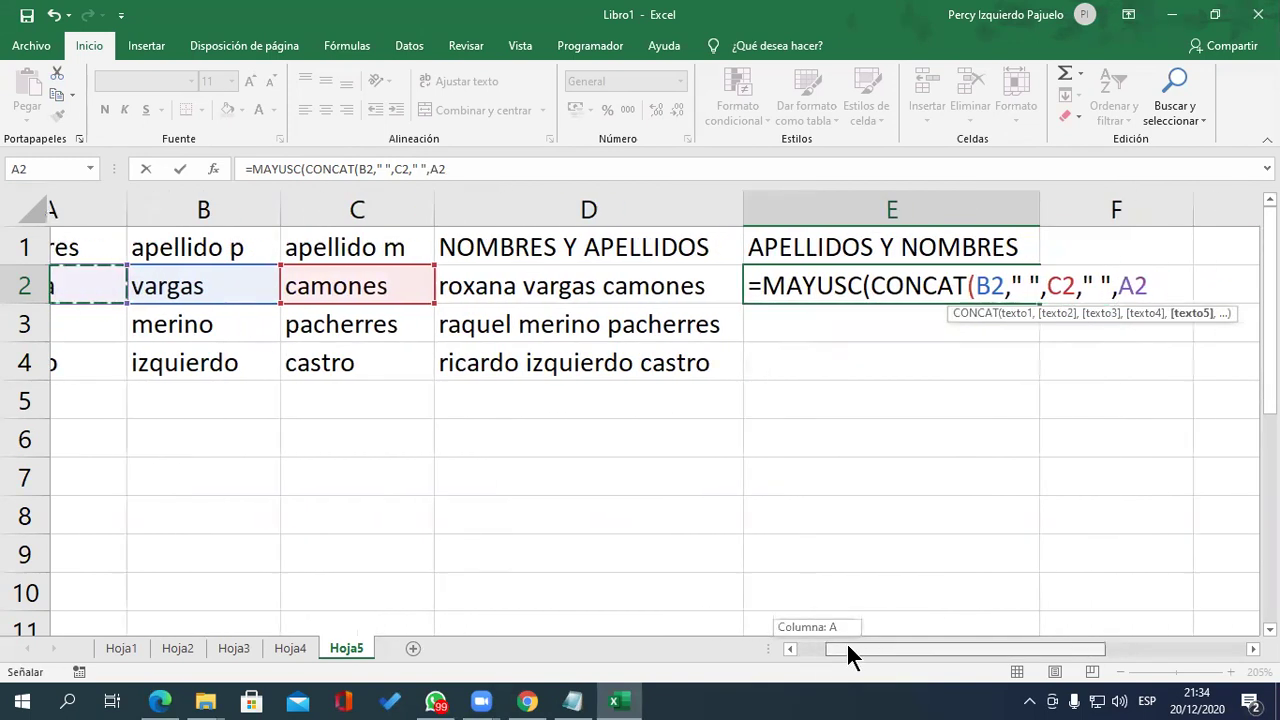
type("))")
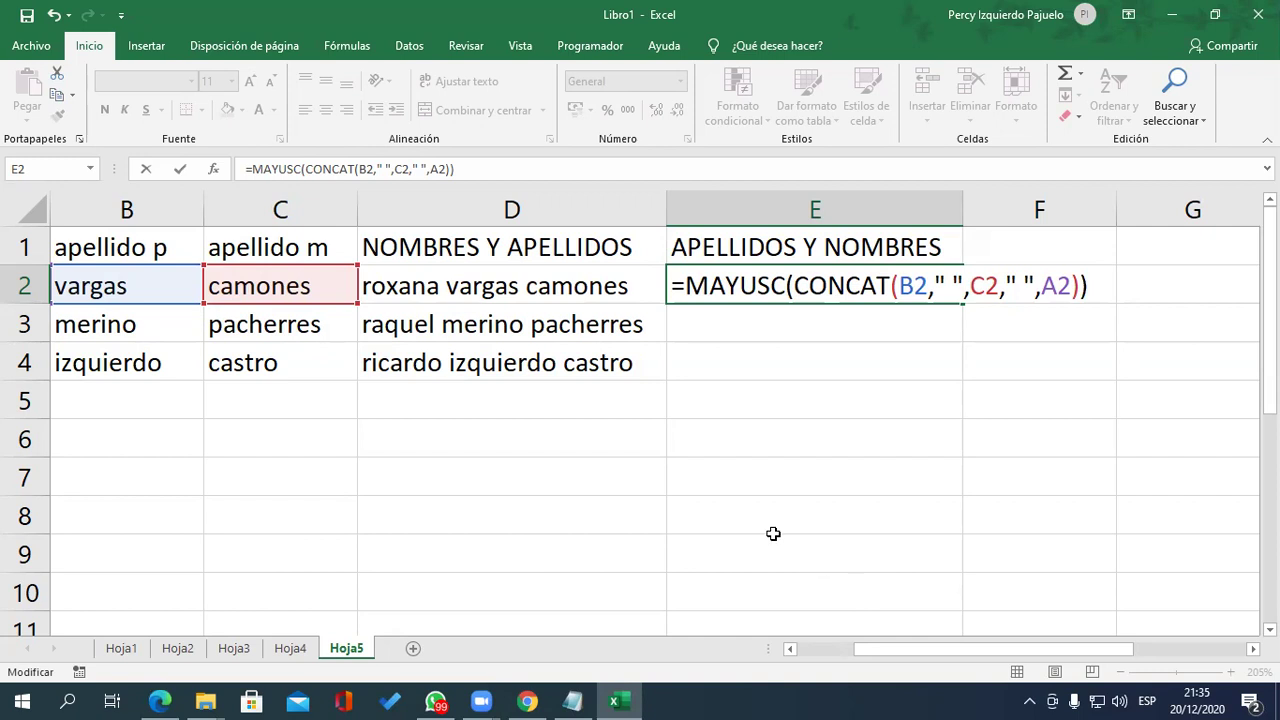
- Check the B2, C2 and A2 arguments, commit E2's formula, and widen column E
left_click(913, 285)
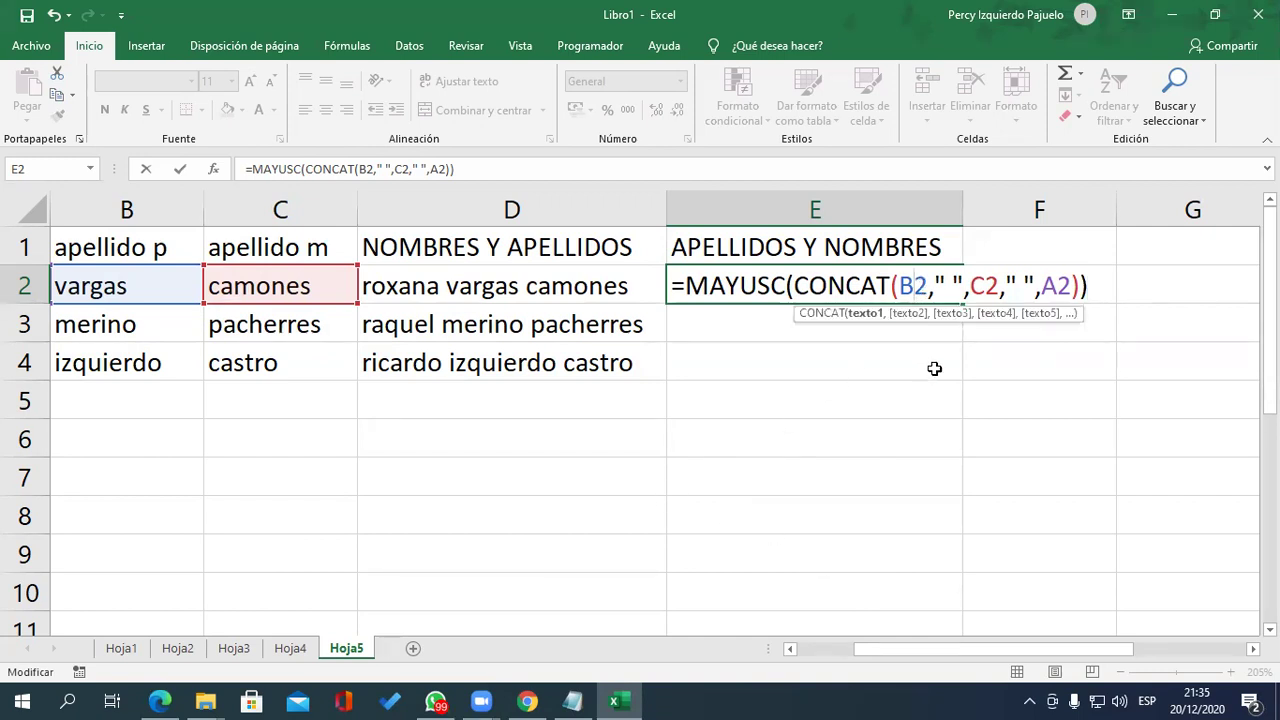
left_click(993, 286)
left_click(1071, 288)
left_click(1103, 286)
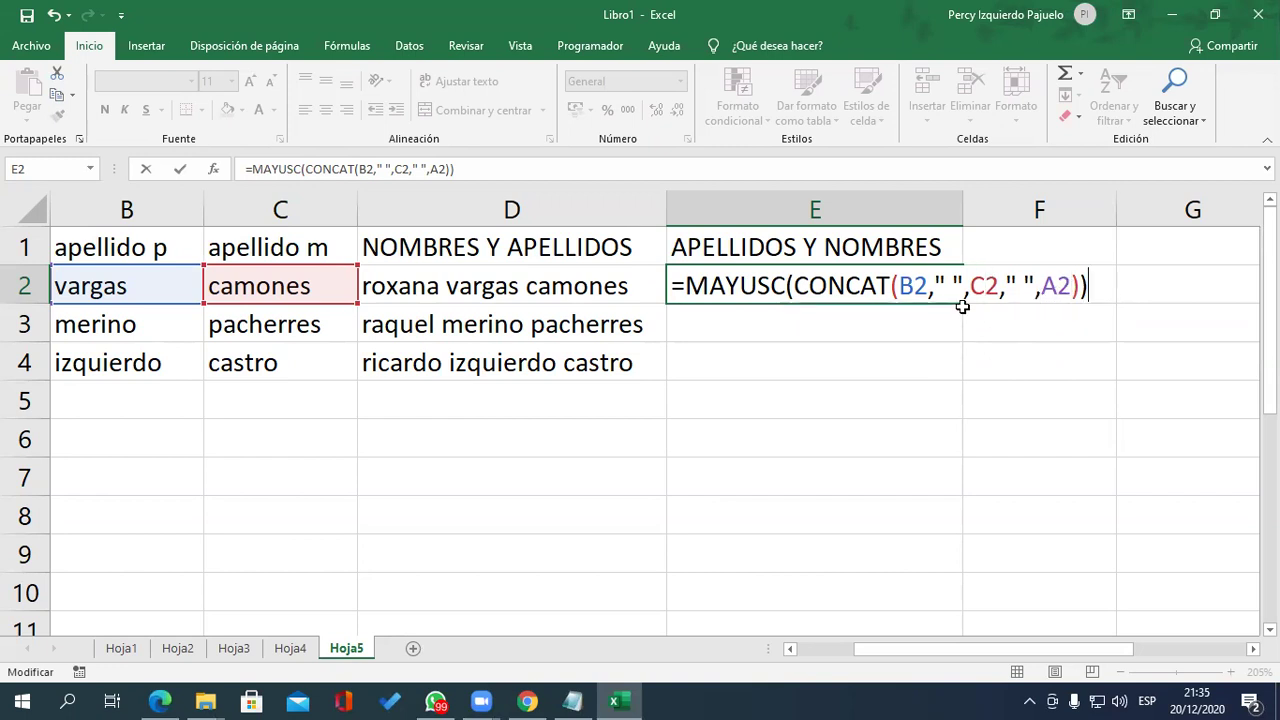
key("Return")
key("Up")
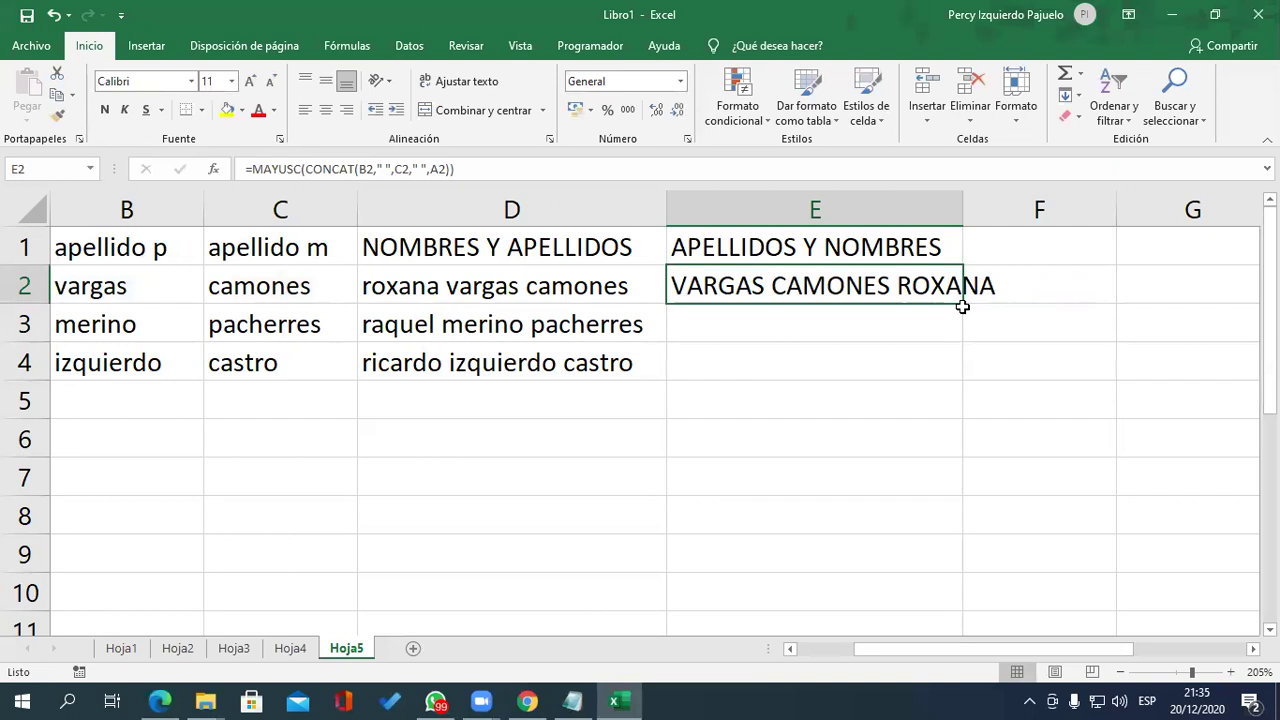
left_click_drag(962, 217, 1048, 217)
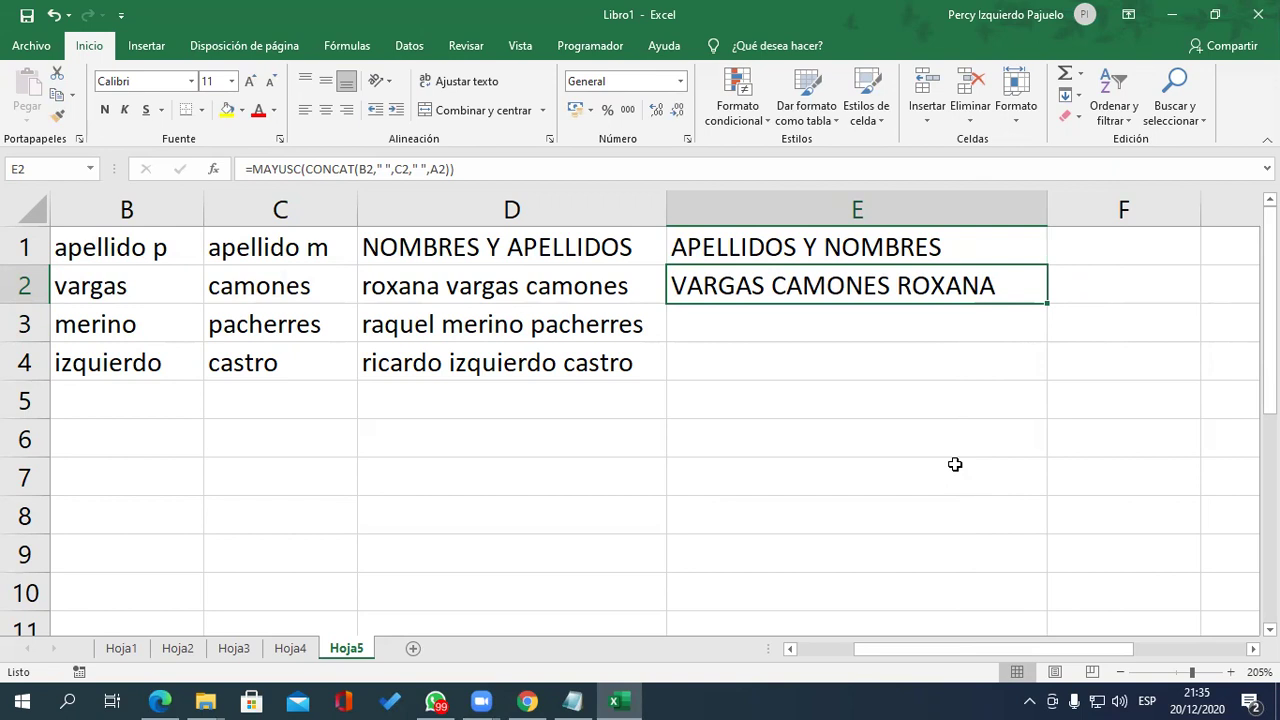
key("F2")
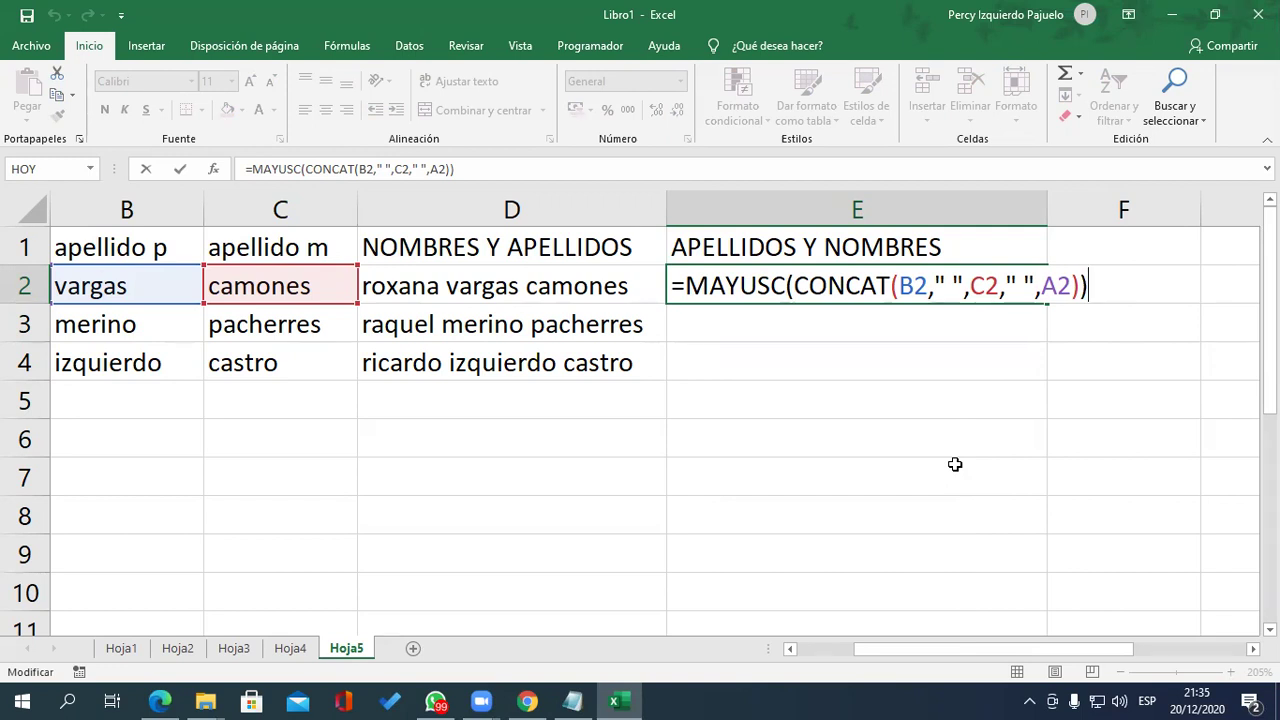
key("Return")
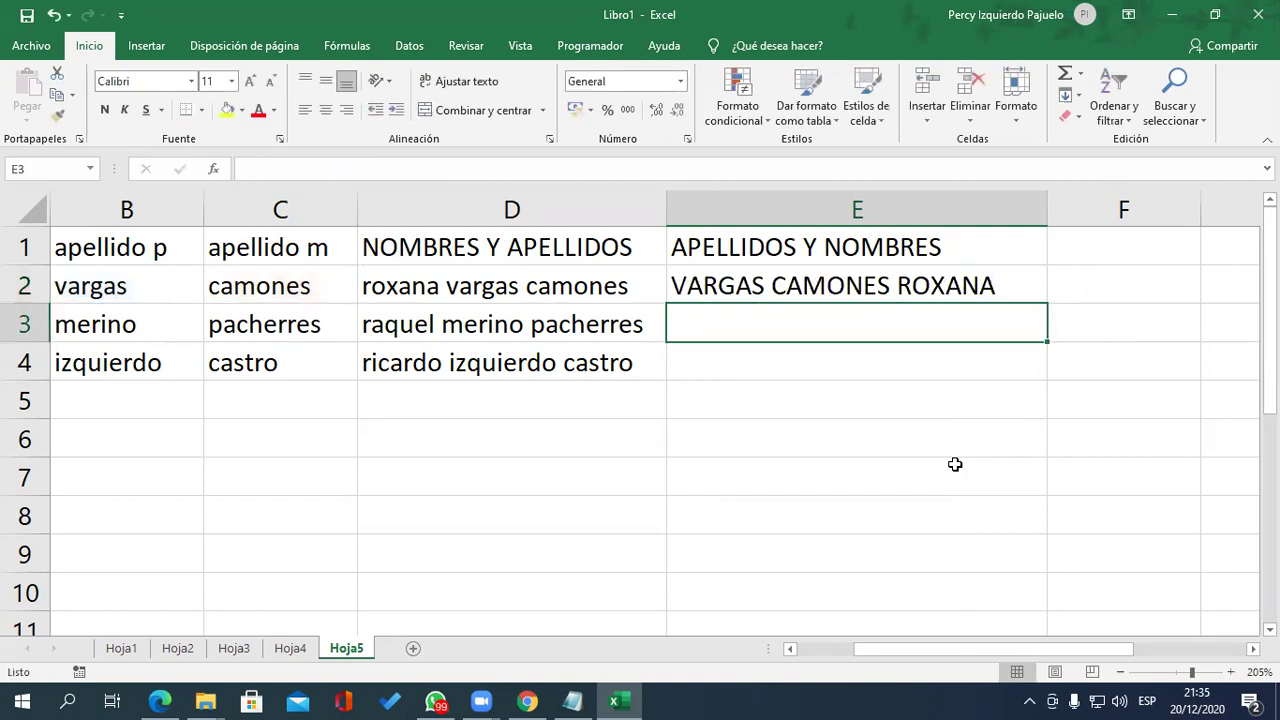
- Fill E2's formula down to E4 and widen column F
left_click(1002, 290)
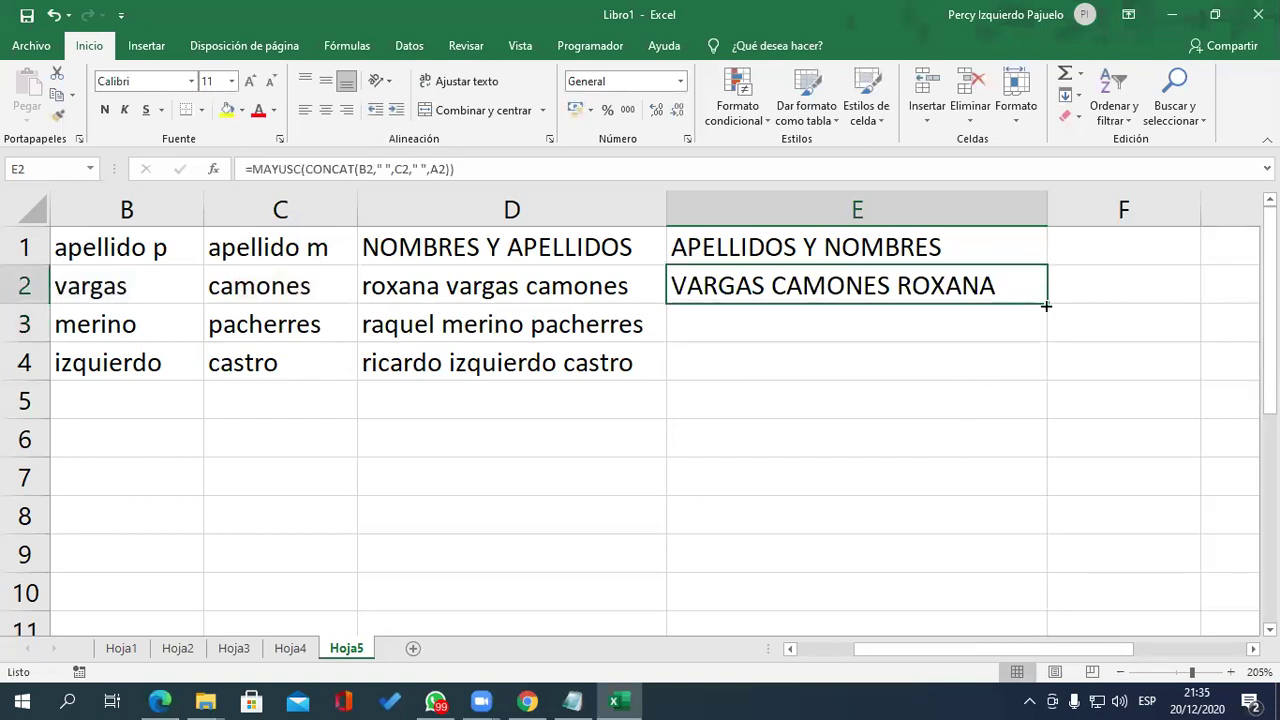
left_click_drag(1044, 340, 1040, 372)
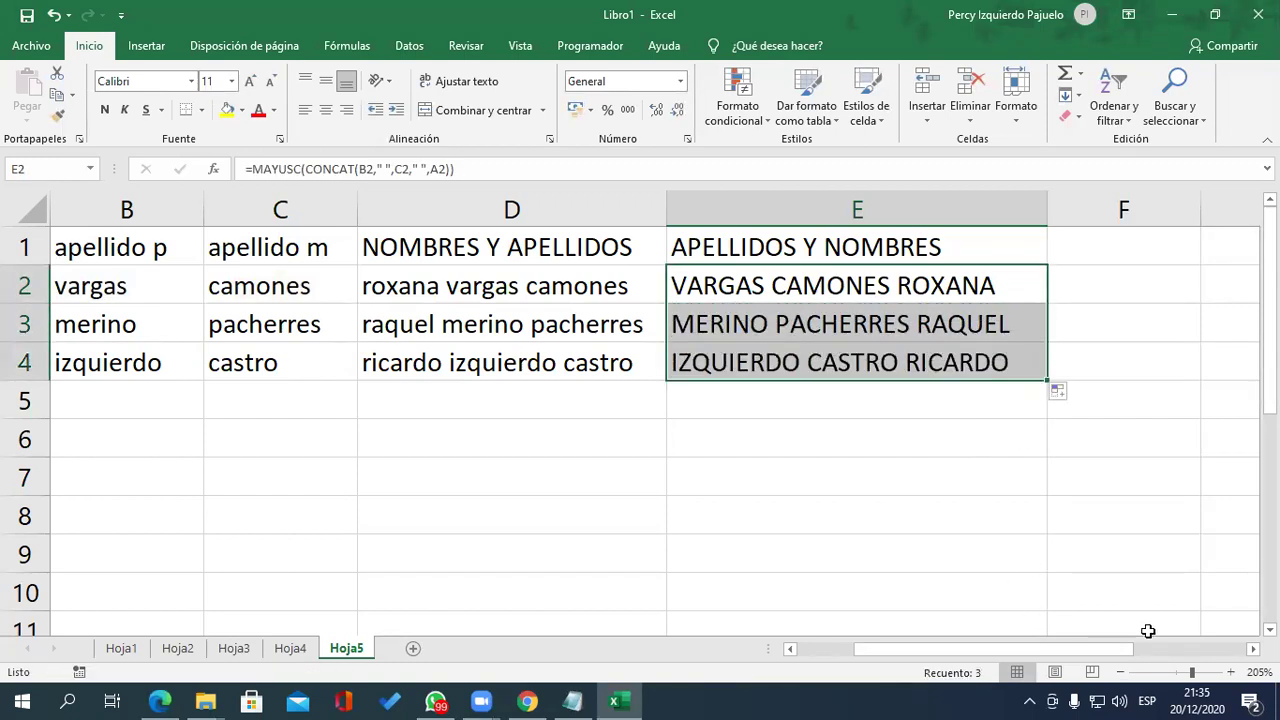
scroll(940, 357, "right", 1)
scroll(940, 357, "right", 1)
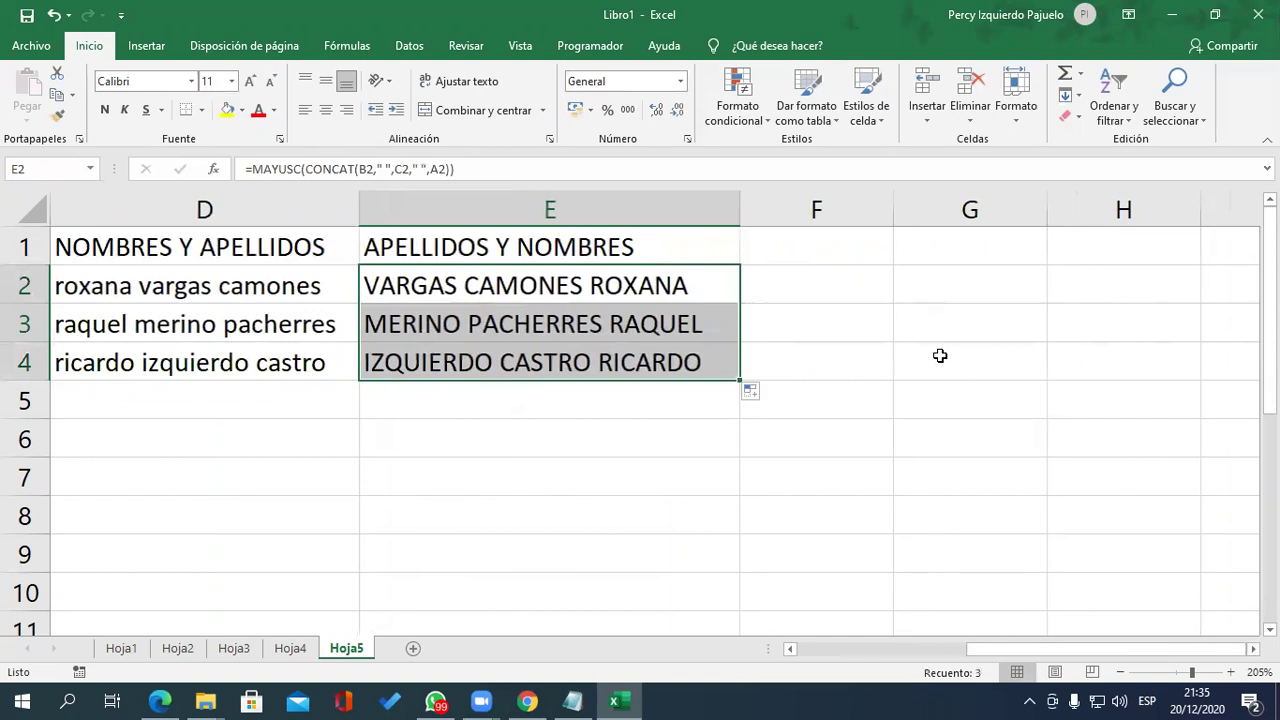
left_click_drag(893, 211, 1189, 212)
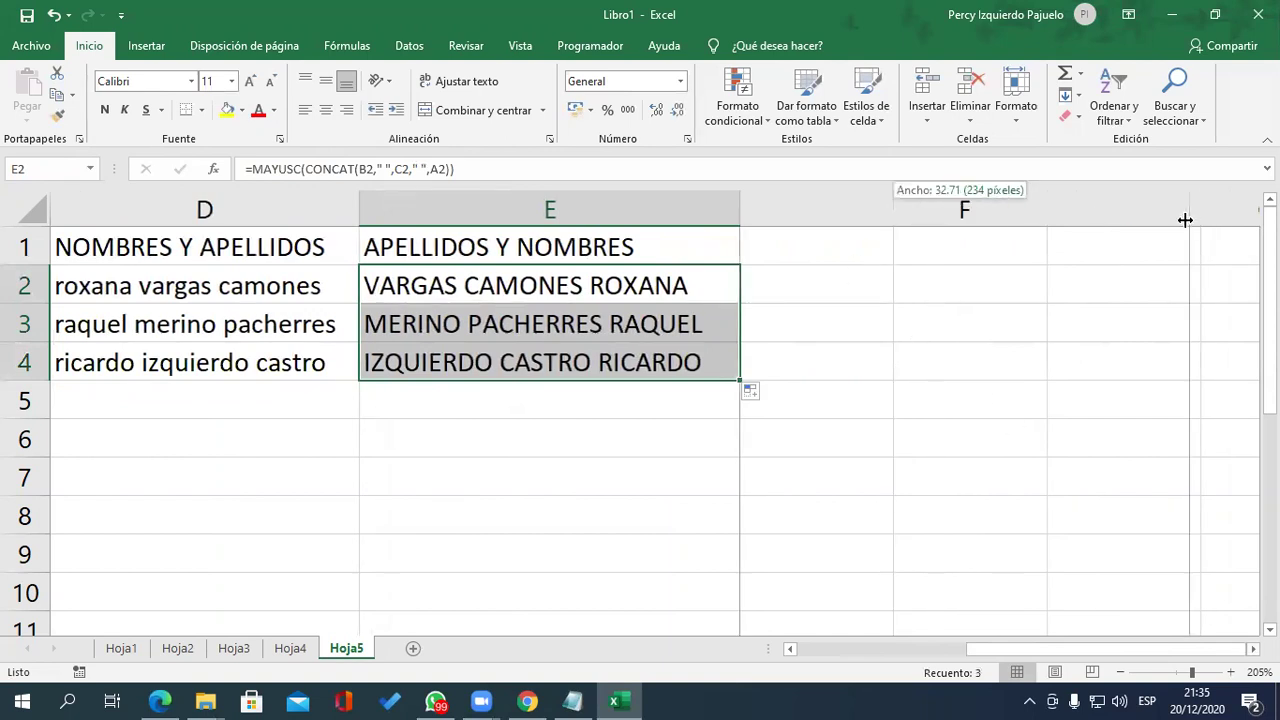
left_click(936, 245)
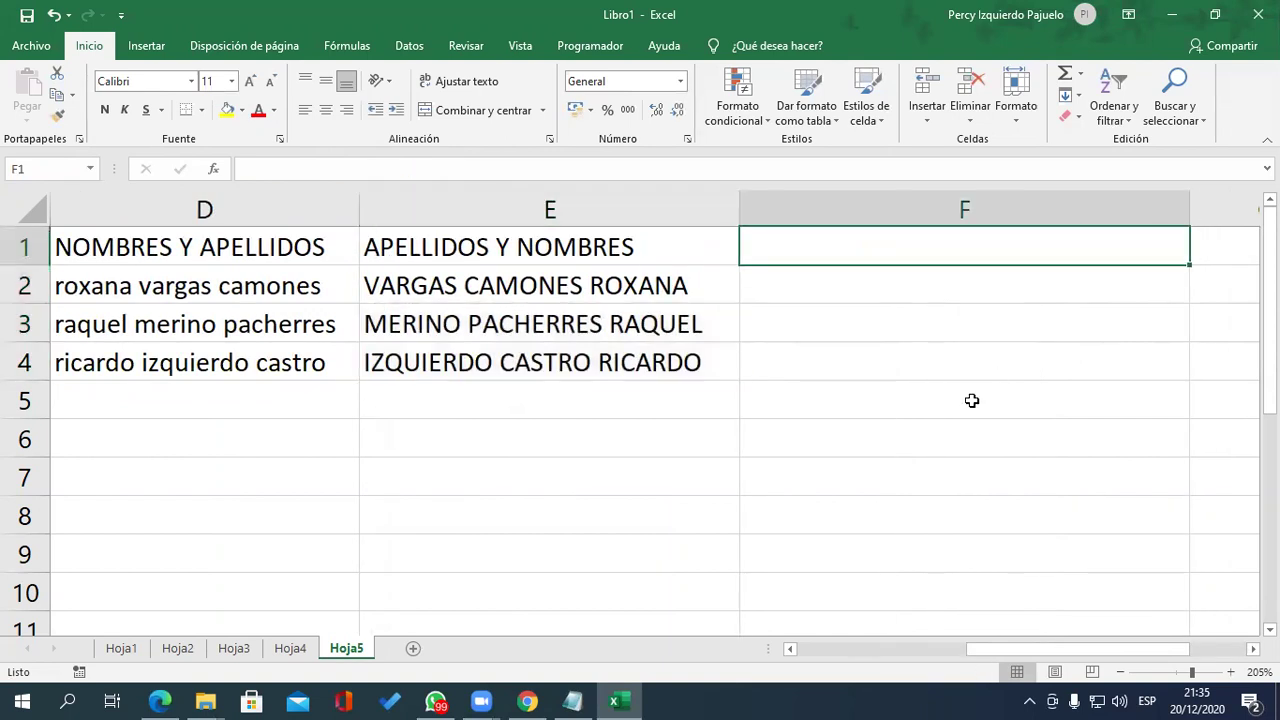
- Type APELLIDOS Y NOMBRES into cell F1 and commit it
type("APELLI")
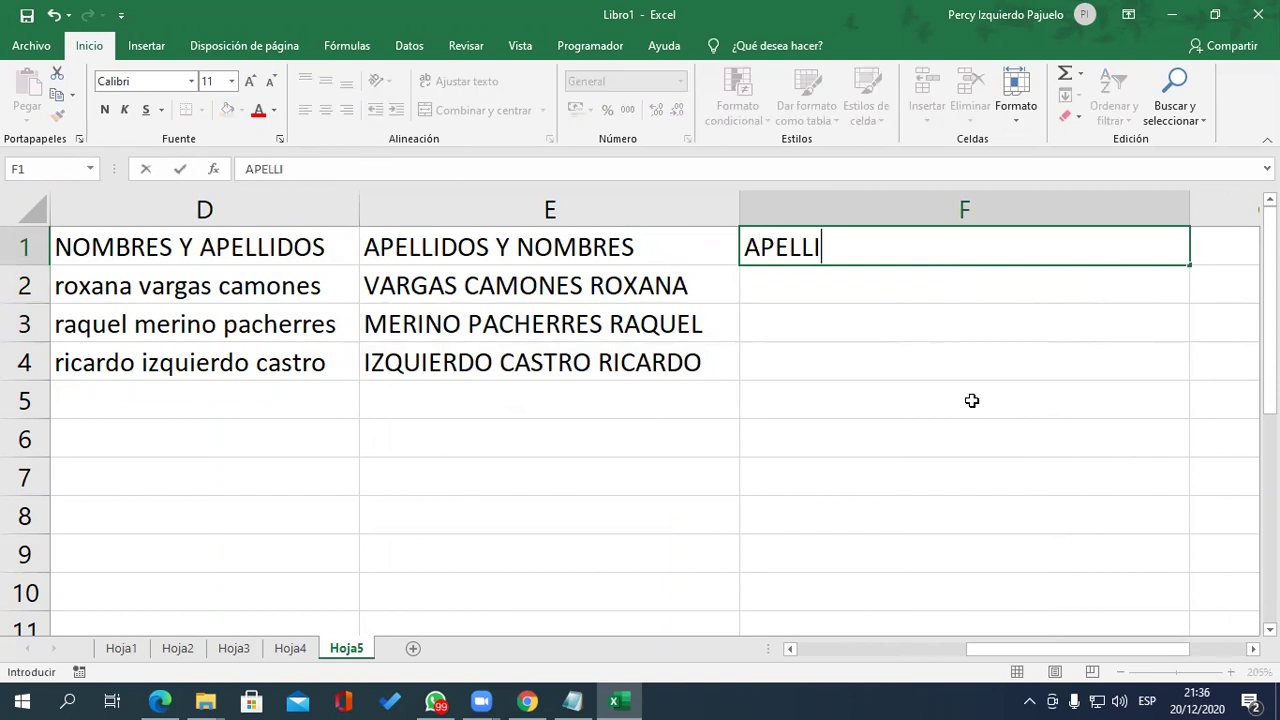
type("DOS Y NOMBRES")
key("Return")
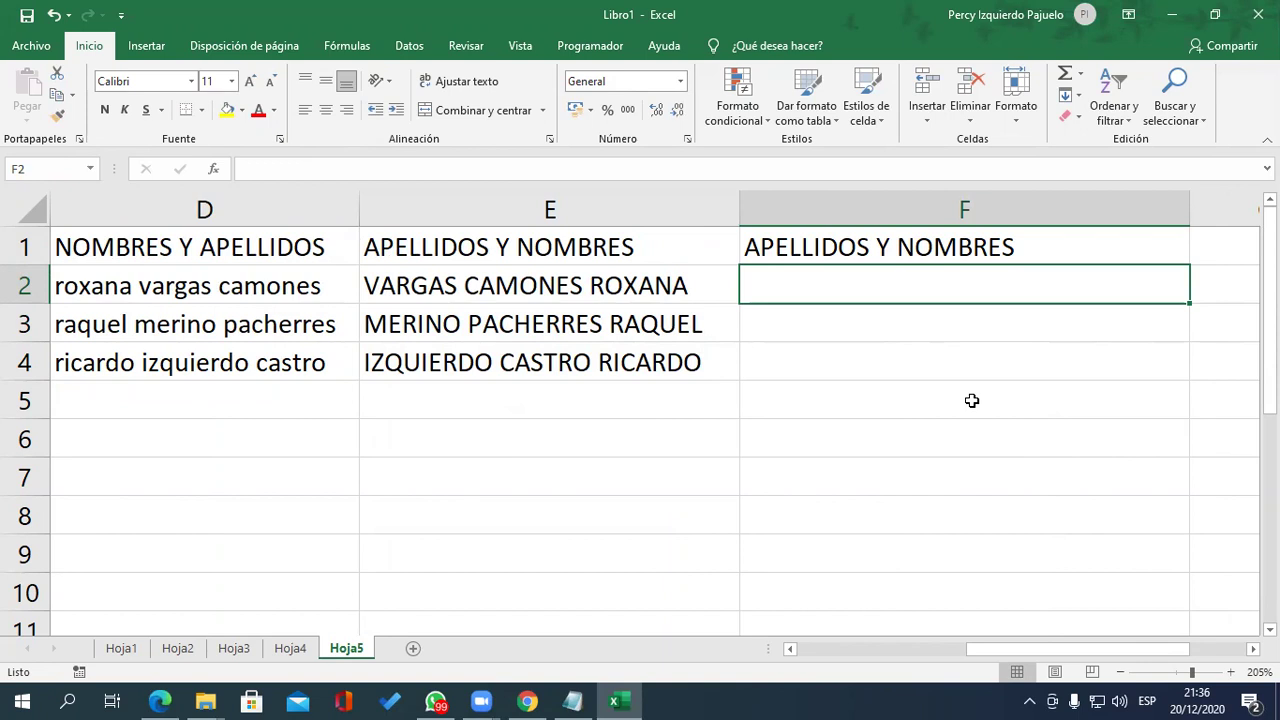
- Start F2 with =CONCAT(MAYUSC(B2 for the uppercase paternal surname
type("=")
type("NA")
key("BackSpace")
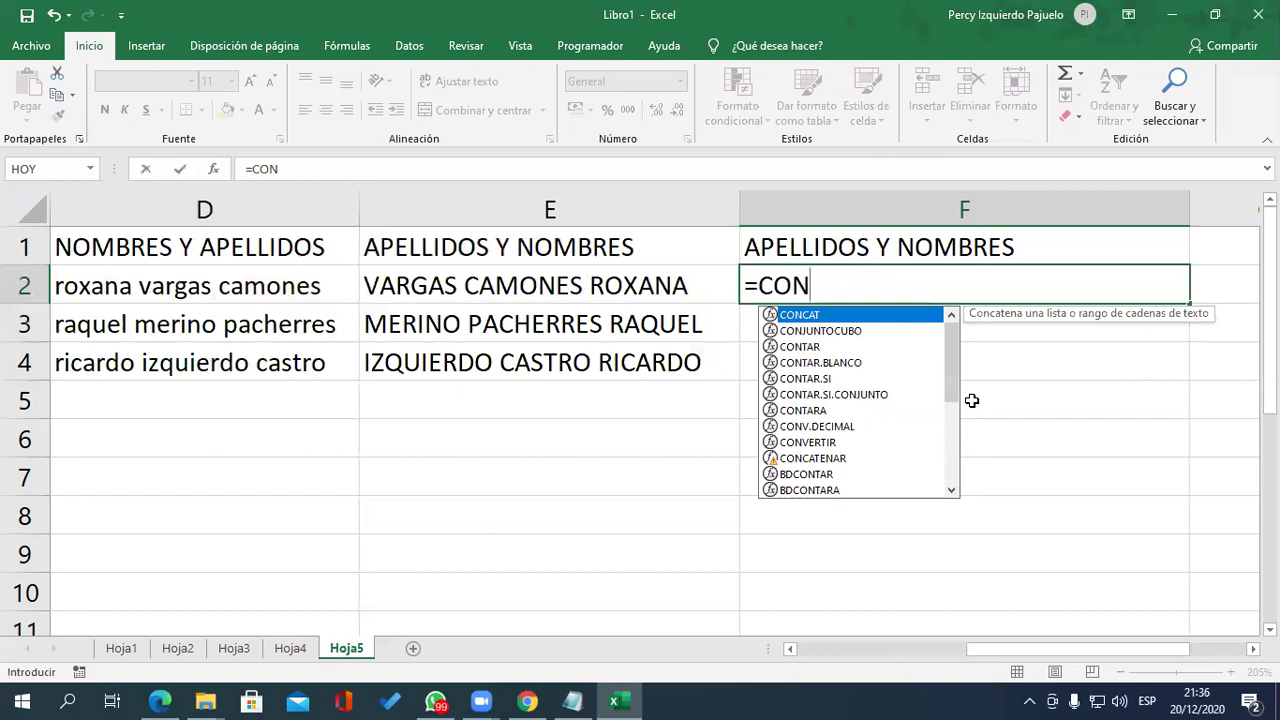
key("Tab")
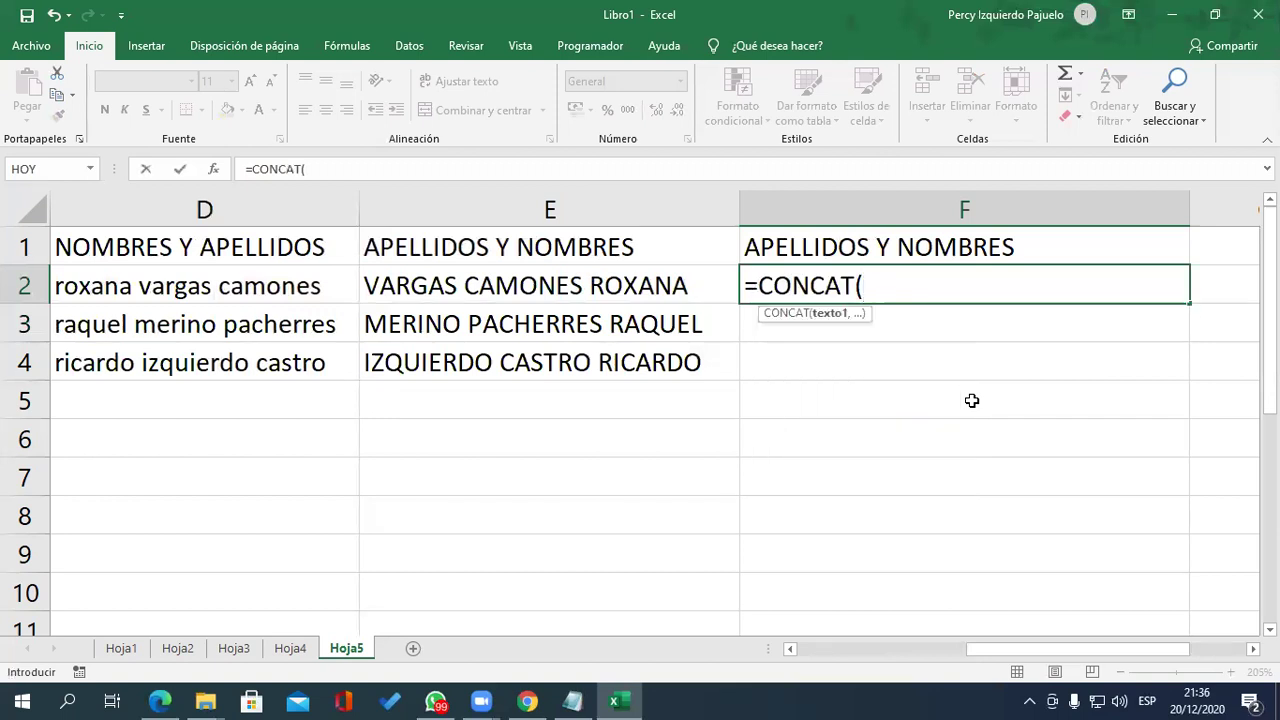
type("MA")
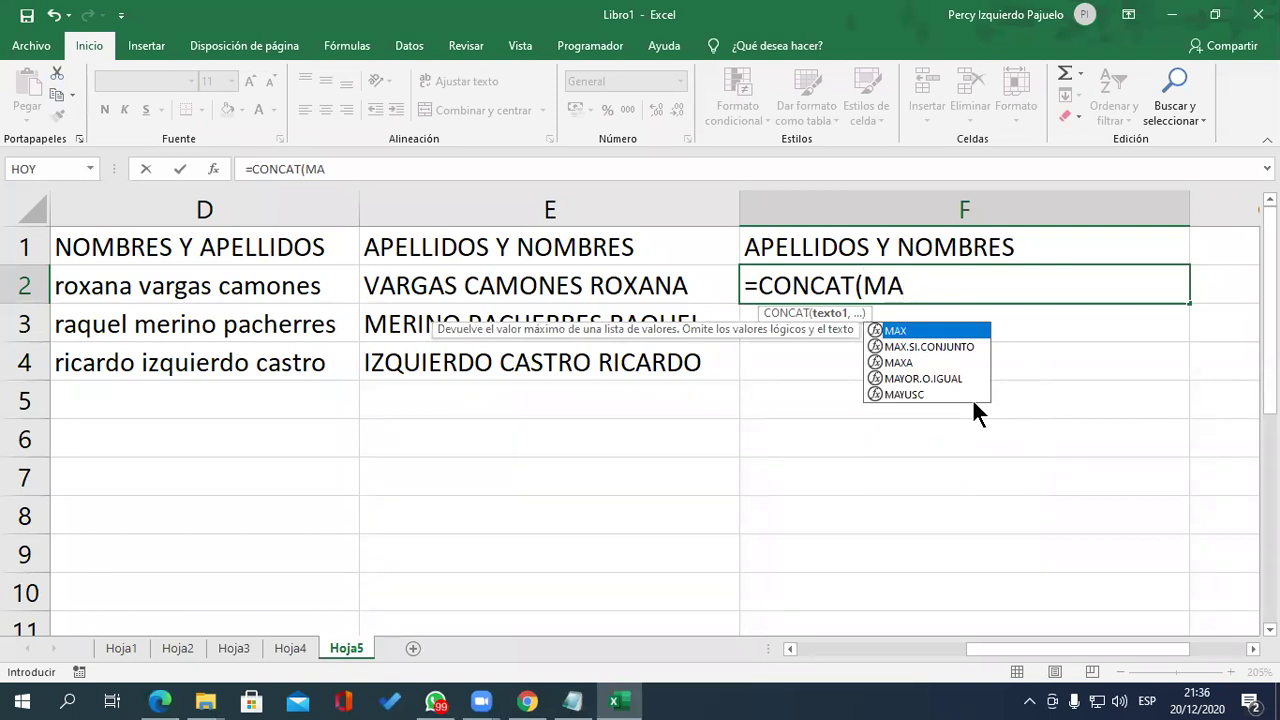
type("YU")
key("Tab")
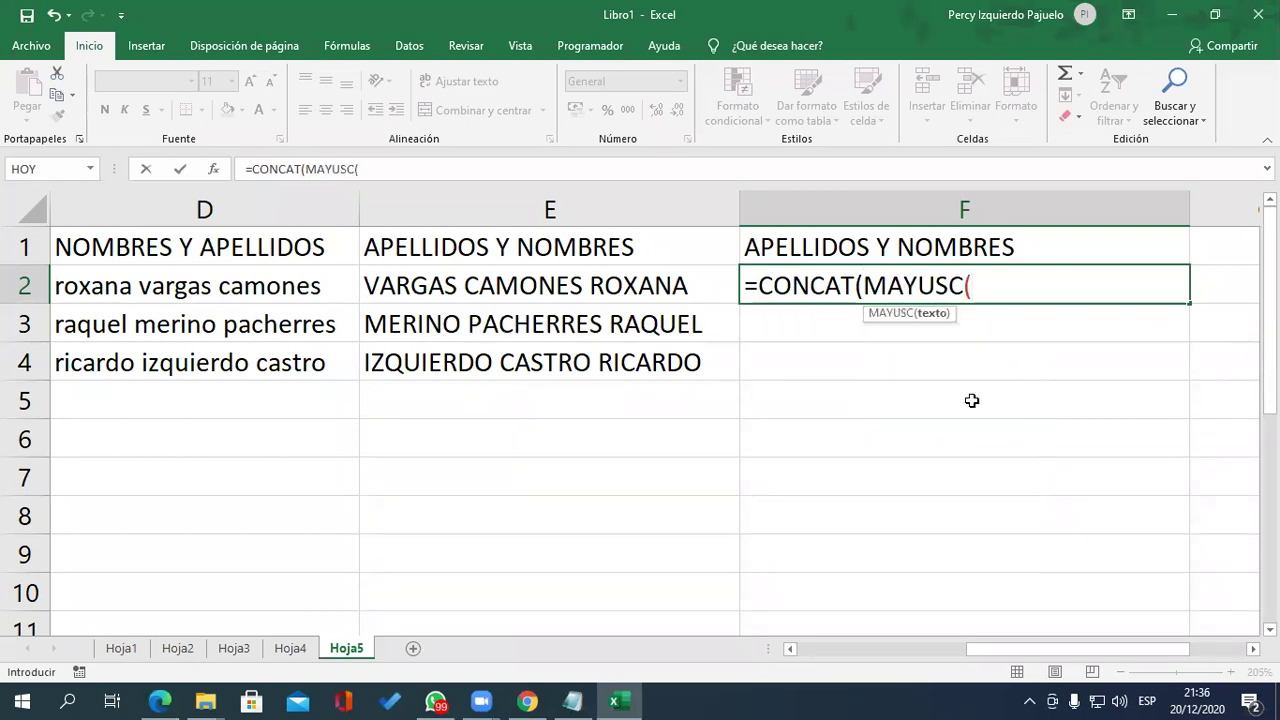
mouse_move(968, 649)
left_mouse_down()
mouse_move(809, 649)
mouse_move(996, 649)
left_mouse_up()
left_click(165, 288)
- Add a space and MAYUSC(C2), then another space and begin NOMPROPIO
mouse_move(1185, 649)
left_mouse_down()
mouse_move(1240, 649)
mouse_move(1067, 643)
left_mouse_up()
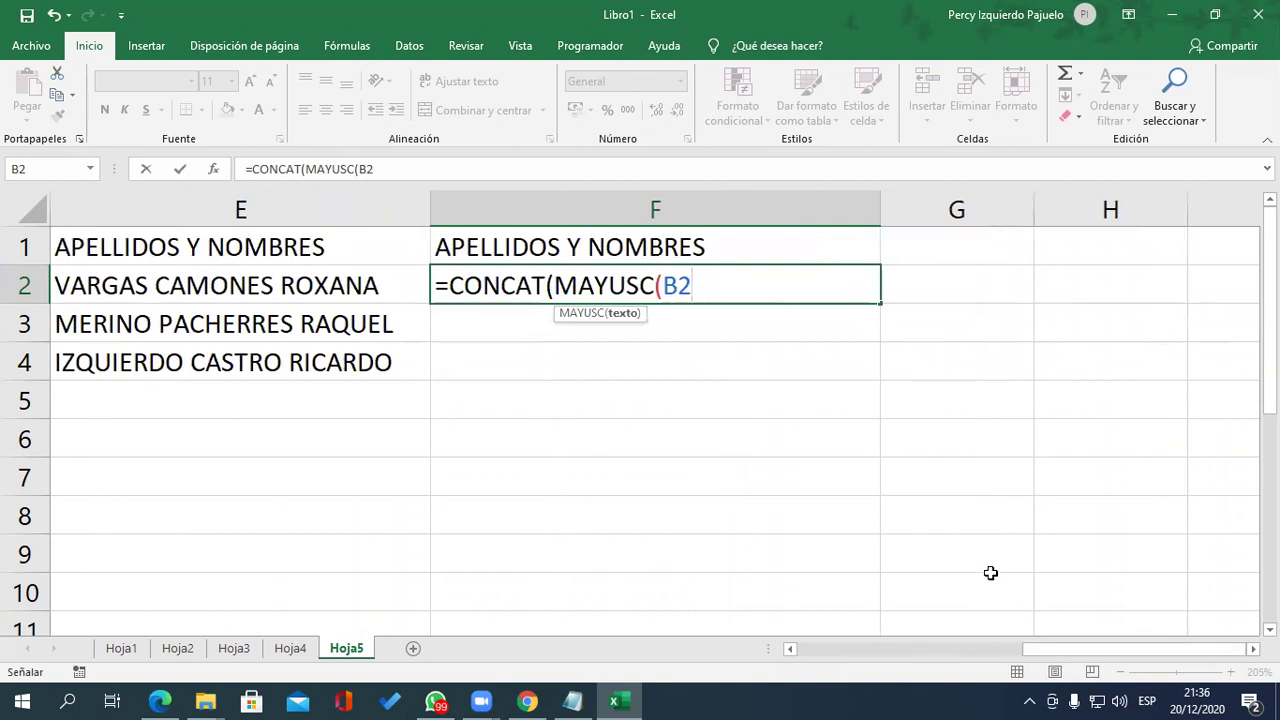
type("9")
key("BackSpace")
type("),\" \",mayus")
key("Tab")
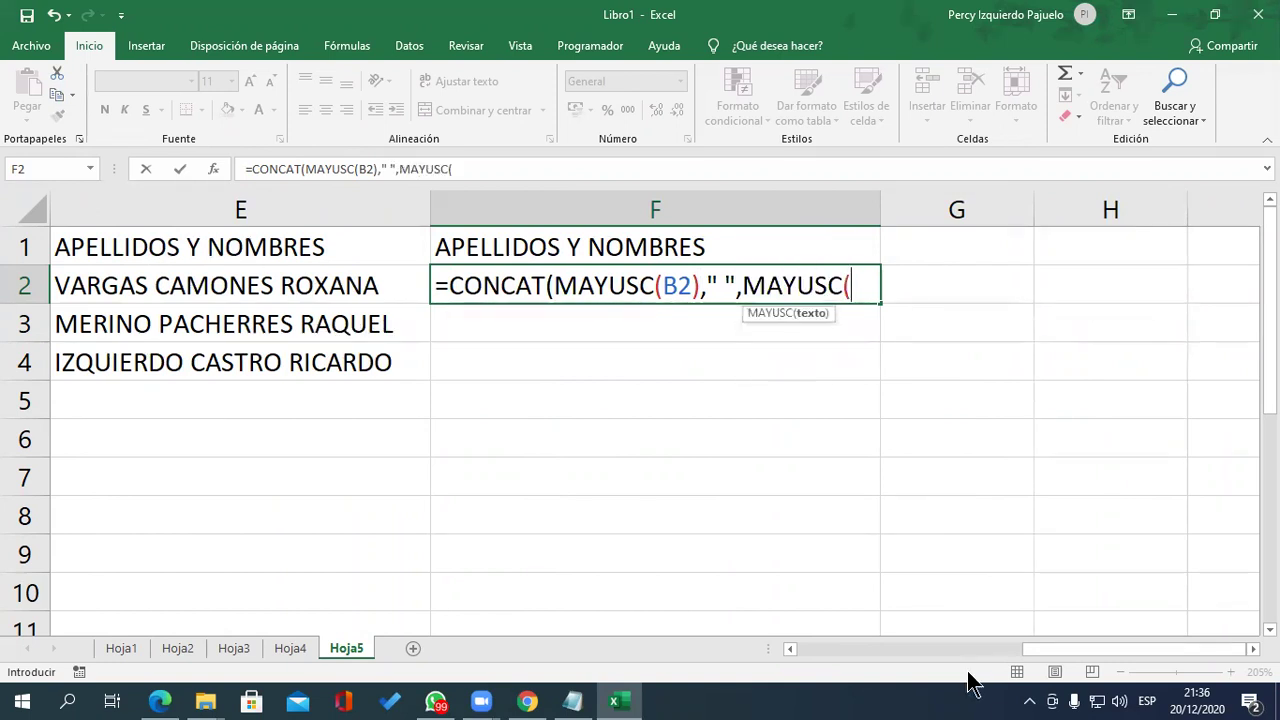
left_click_drag(1026, 649, 887, 649)
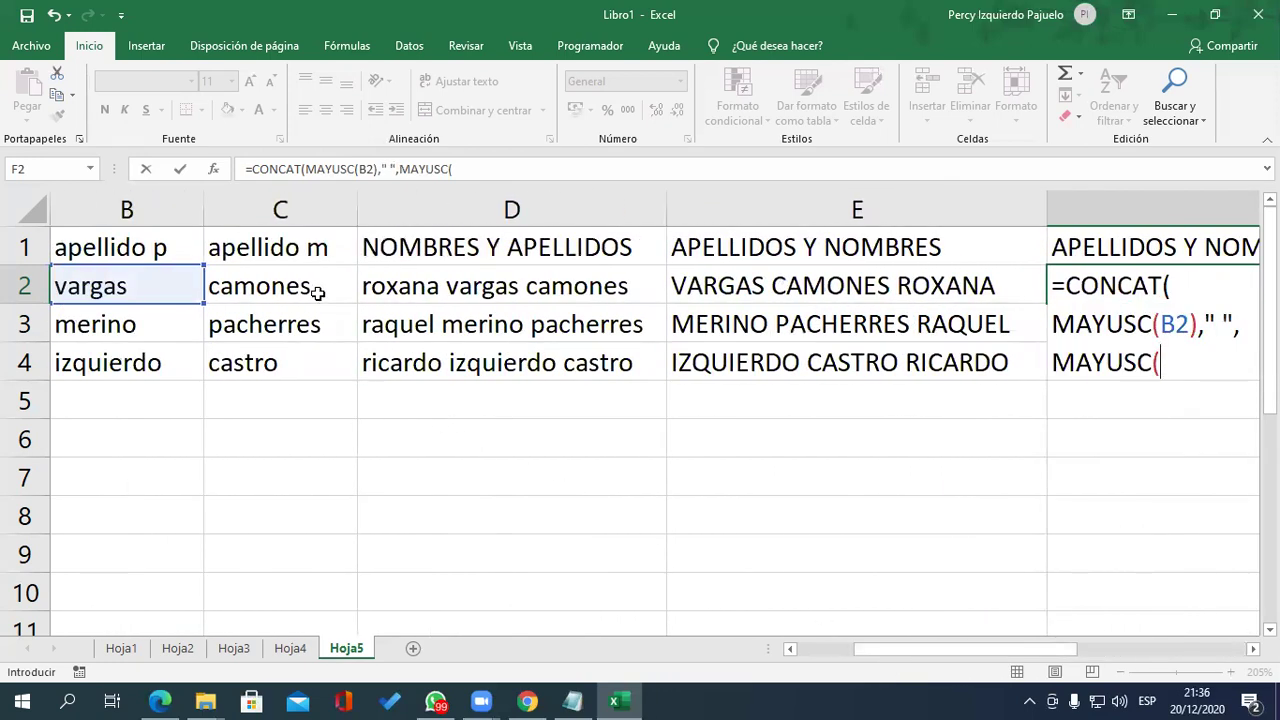
left_click(318, 294)
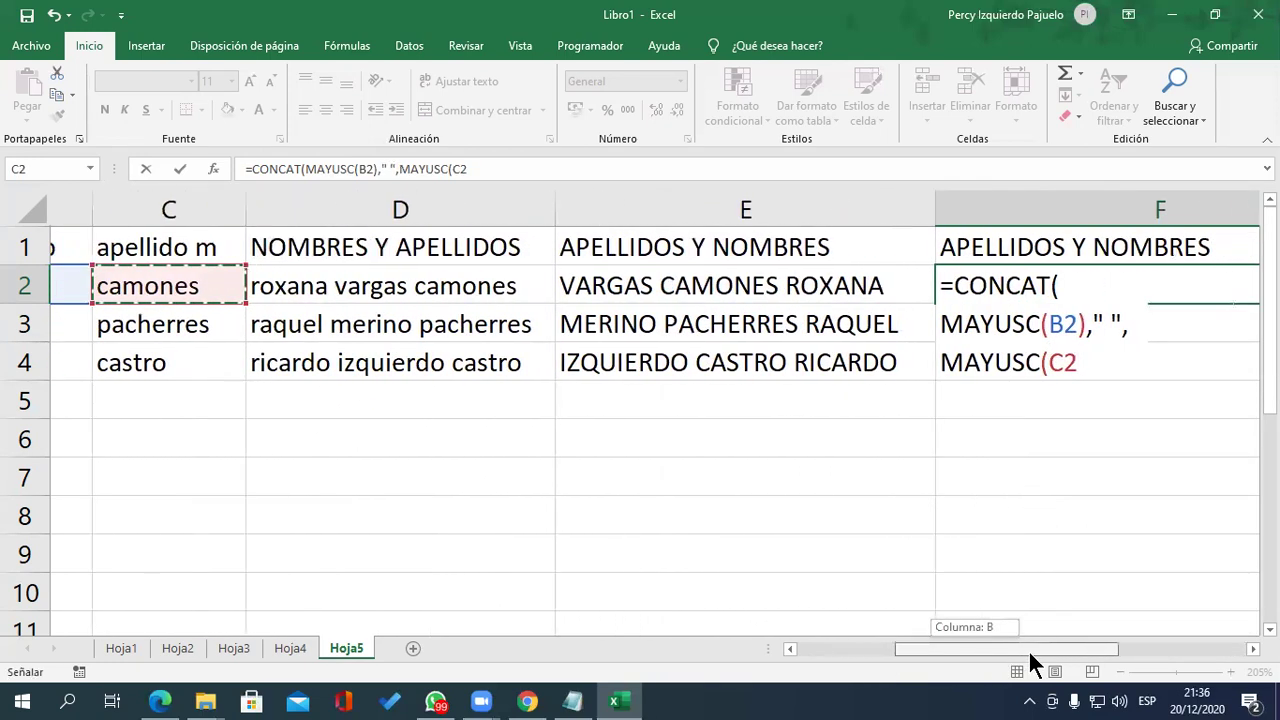
left_click_drag(972, 651, 1088, 647)
left_click(1253, 649)
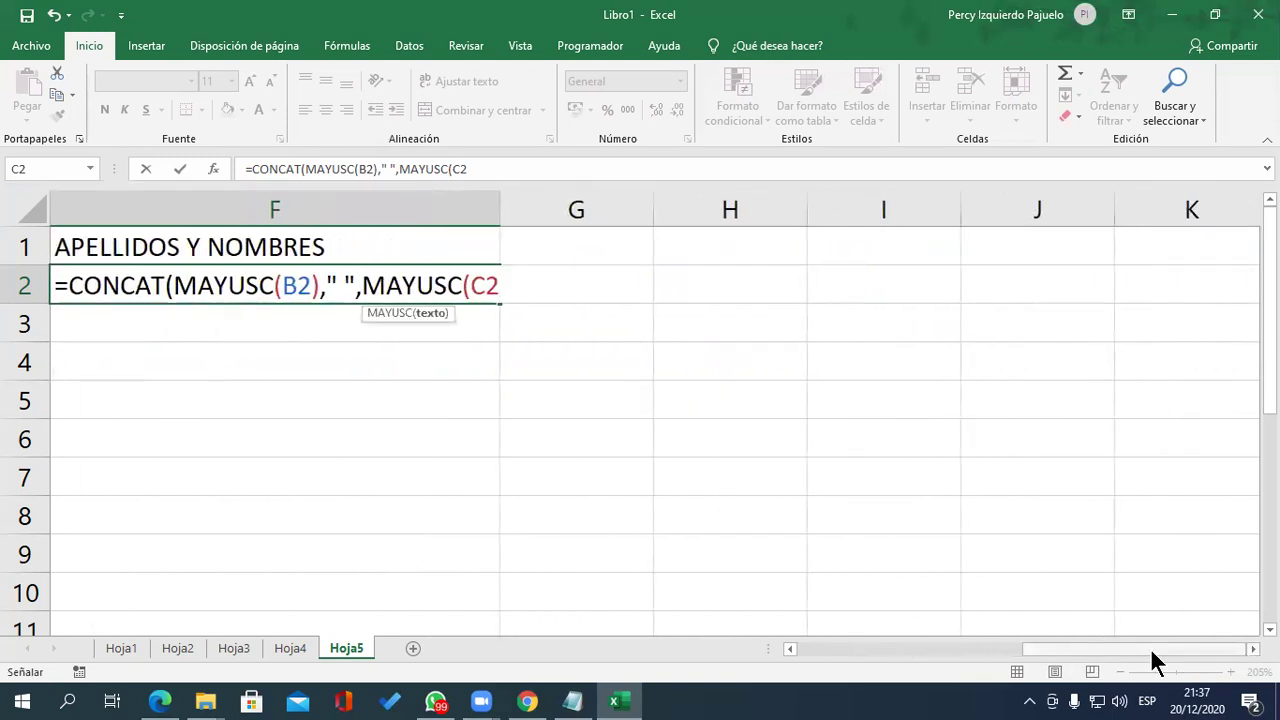
type(")")
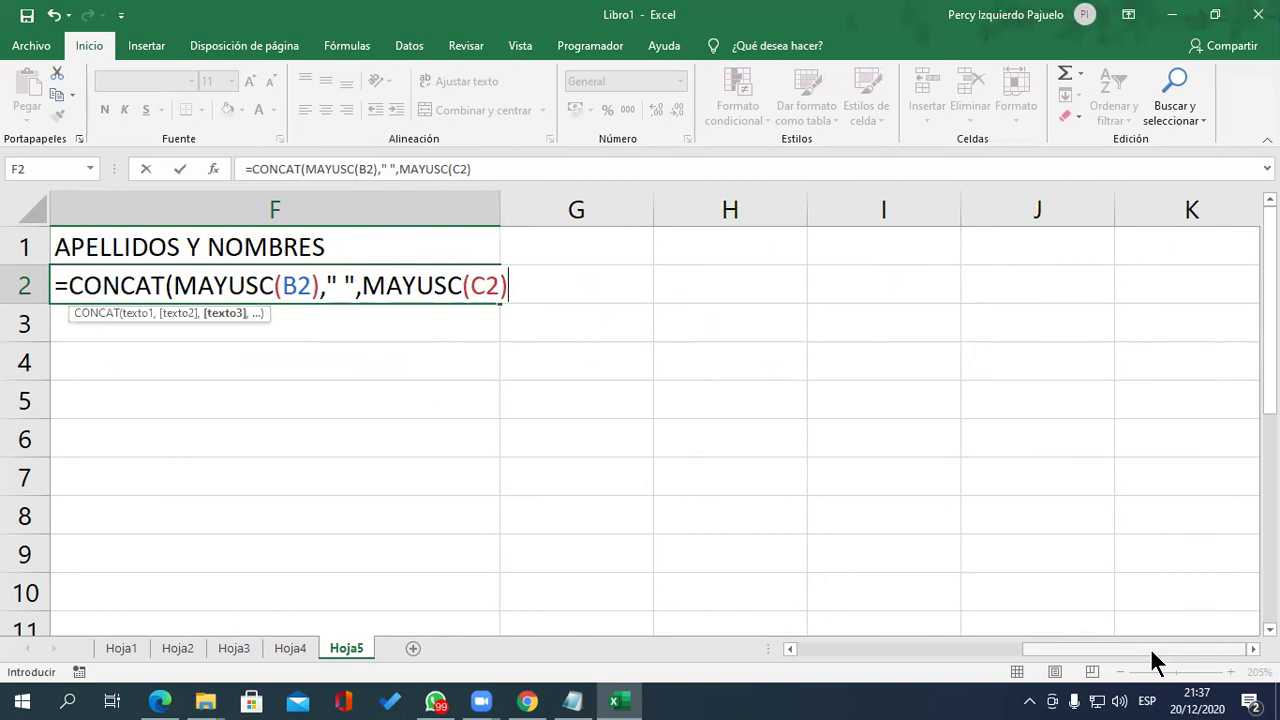
type(",\" \",no")
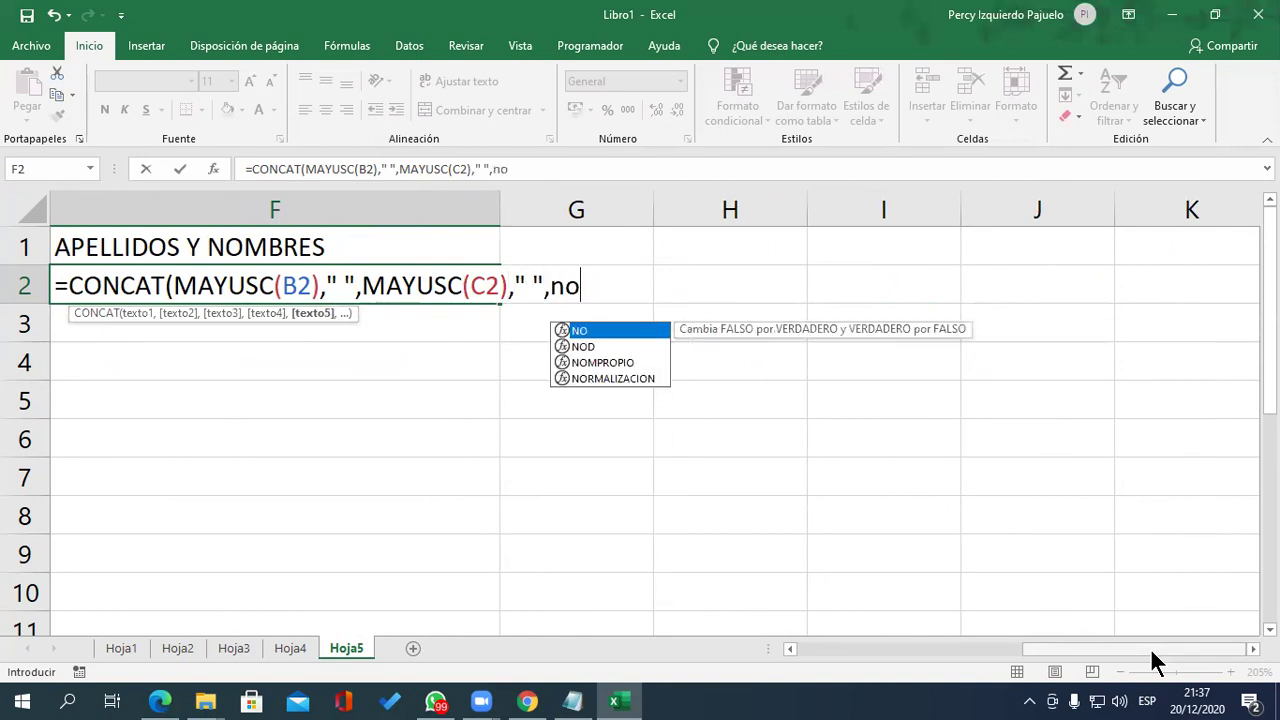
type("m")
key("Tab")
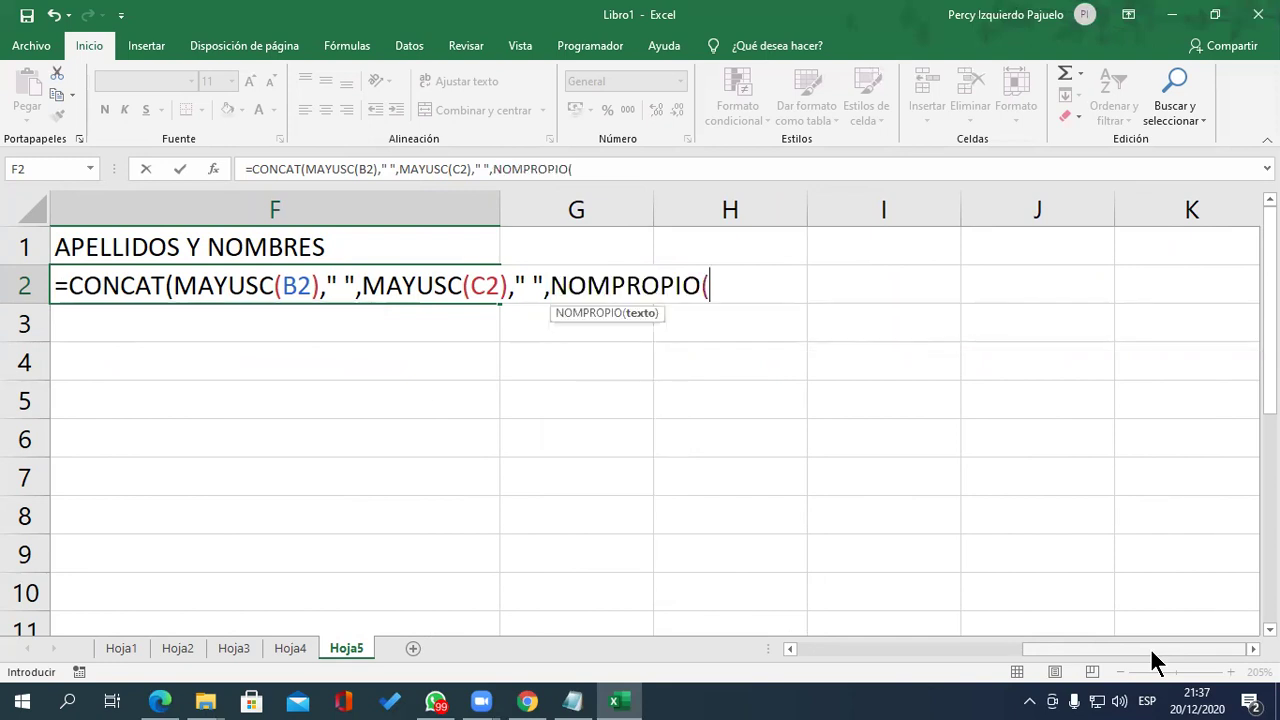
left_click_drag(1142, 648, 898, 650)
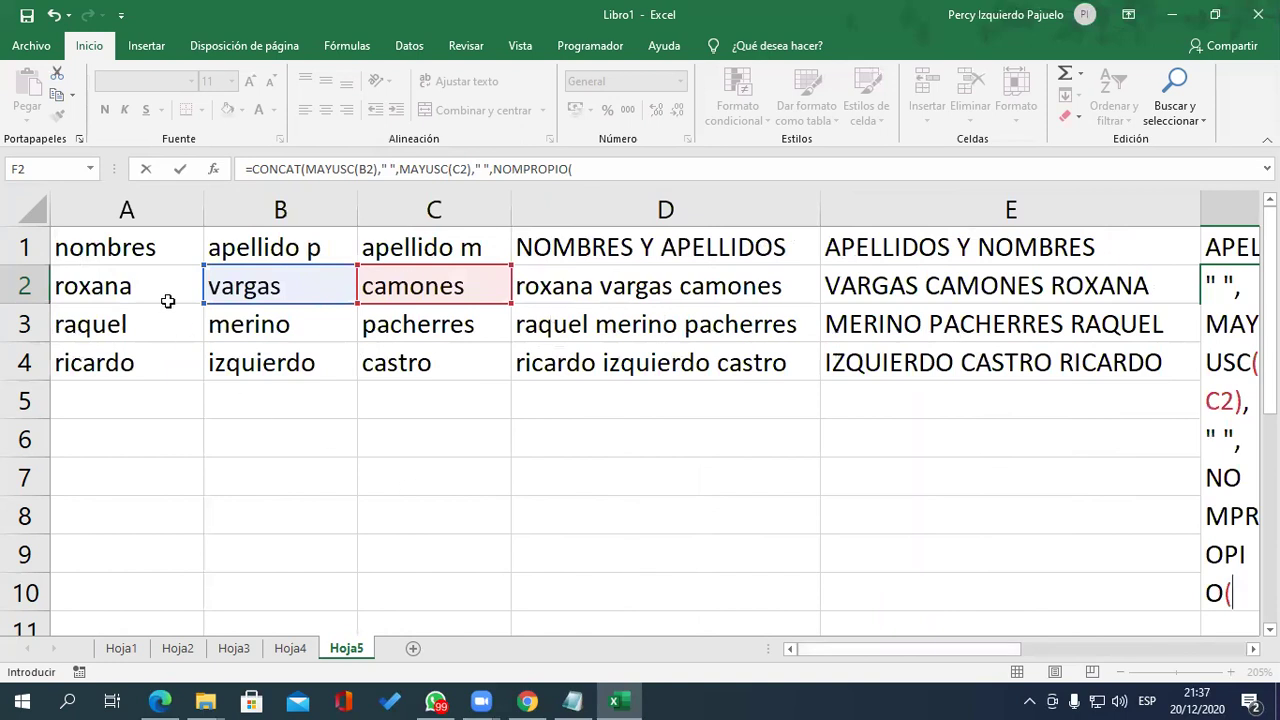
left_click(166, 297)
left_click_drag(842, 660, 1223, 646)
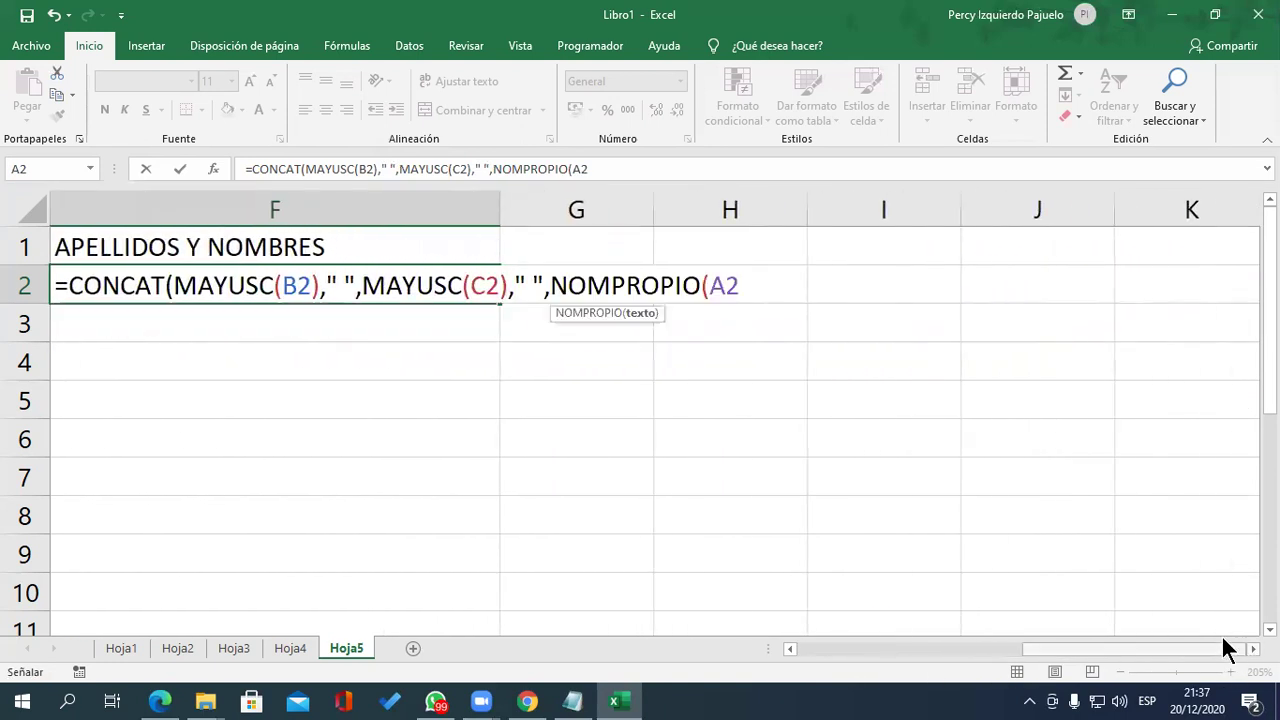
type(")")
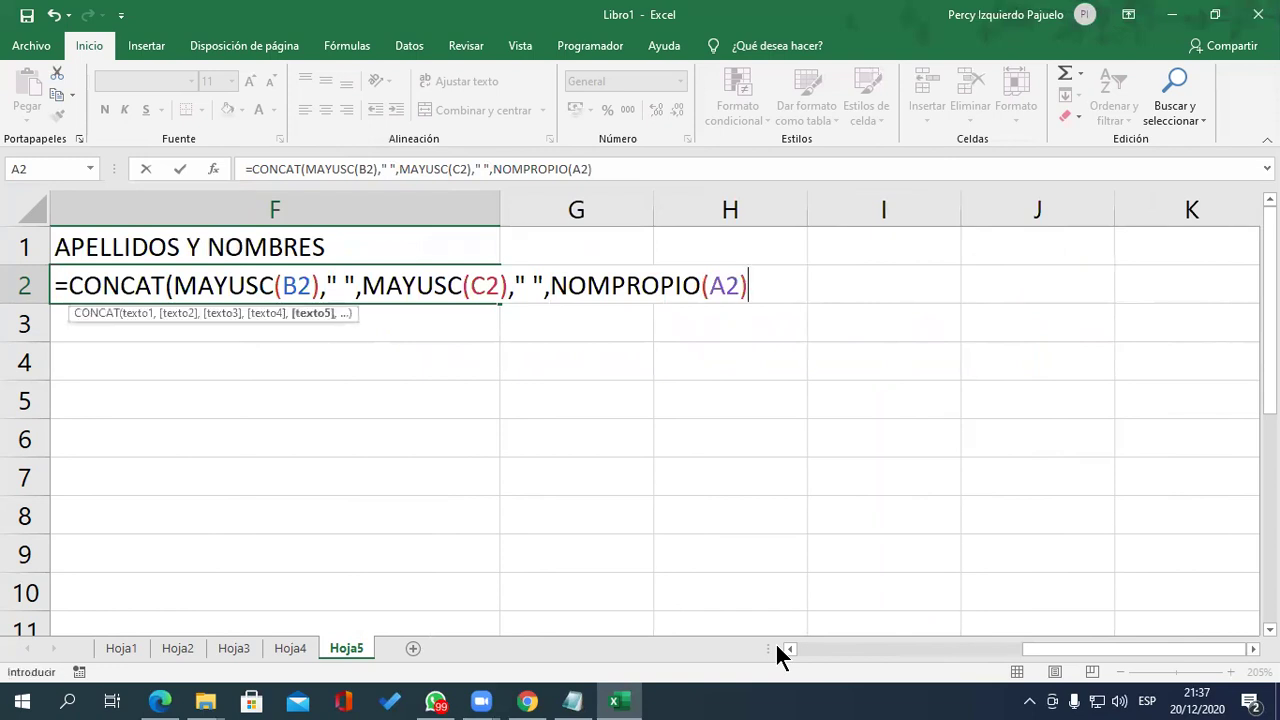
type(")")
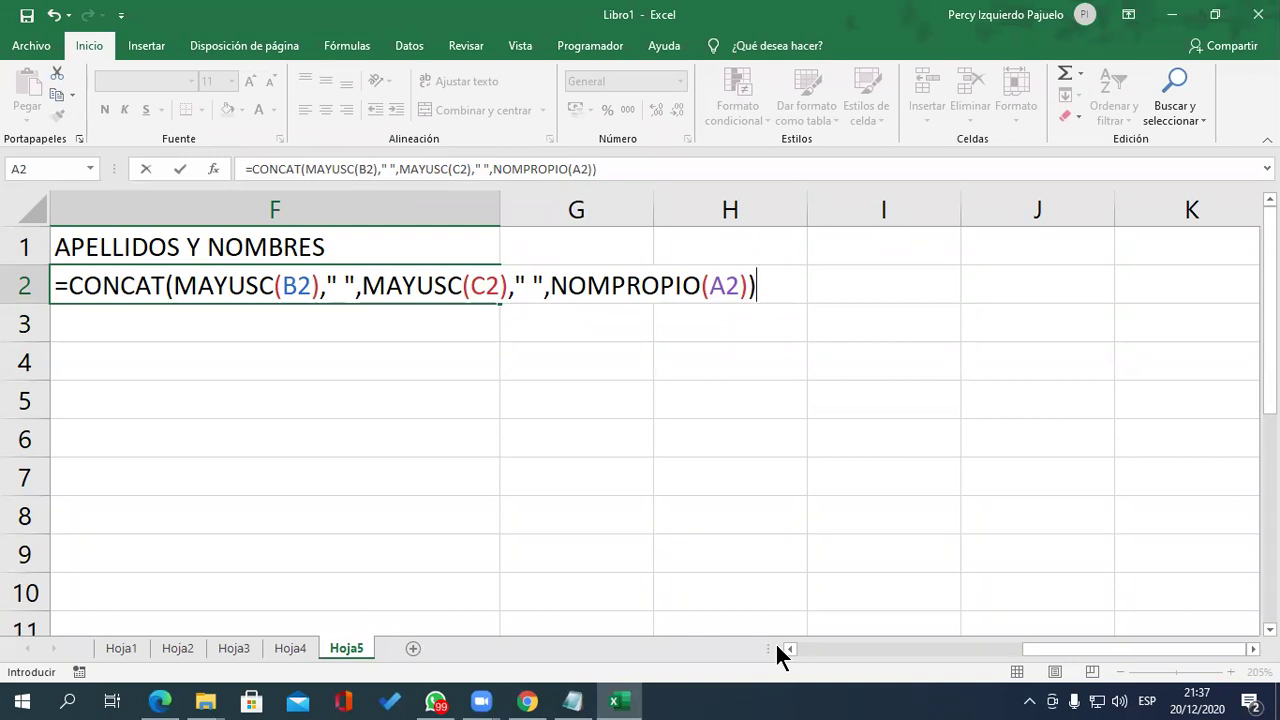
key("Return")
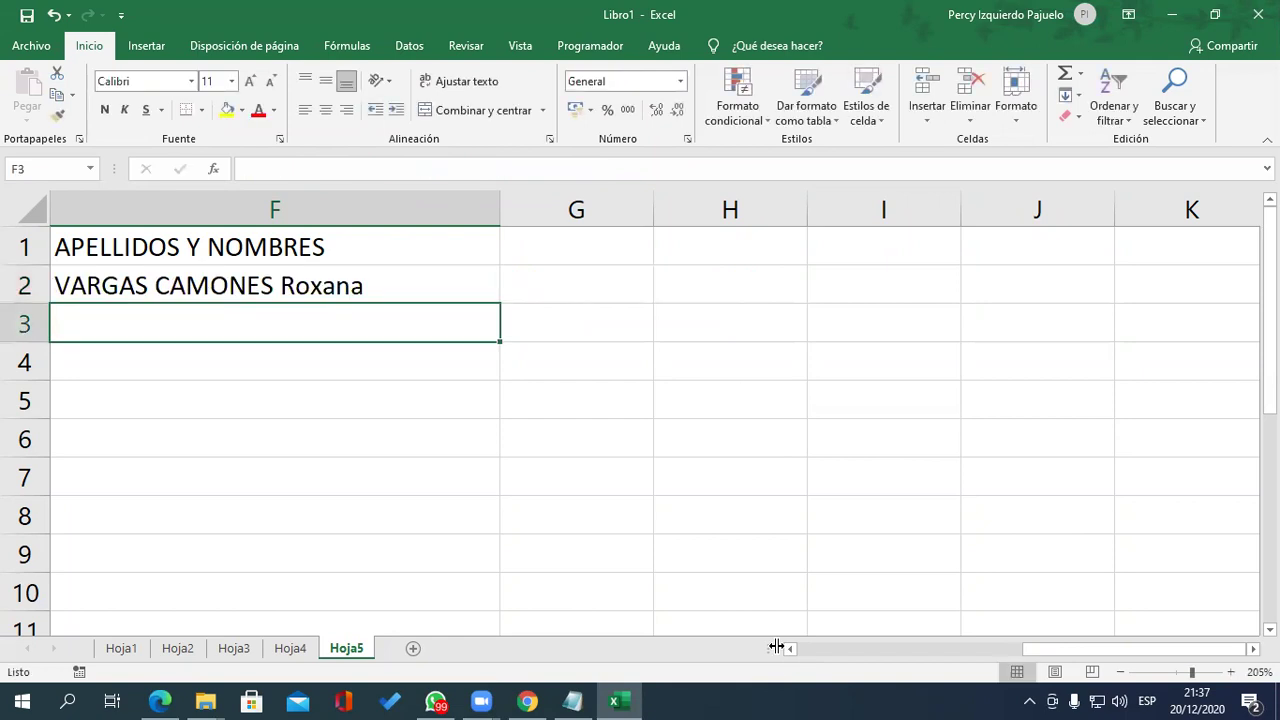
- Reselect F2 to check the result, then switch to sheet Hoja1
key("Up")
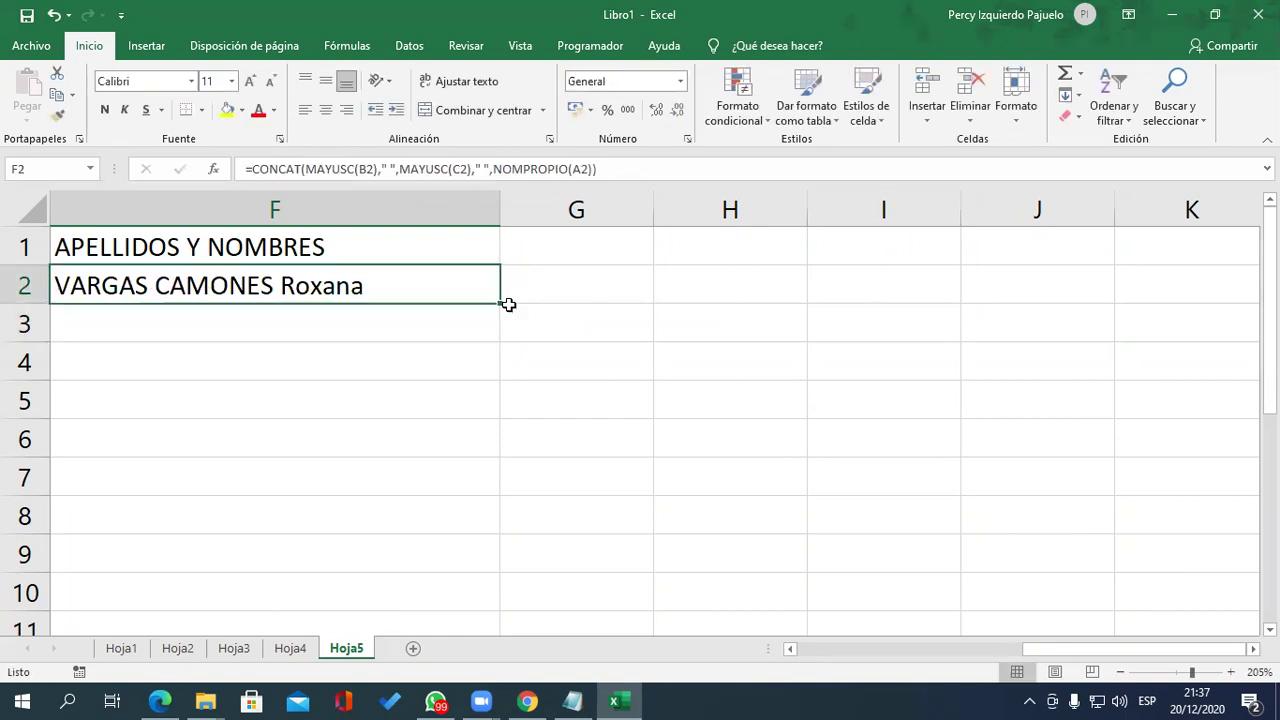
left_click_drag(1035, 645, 985, 643)
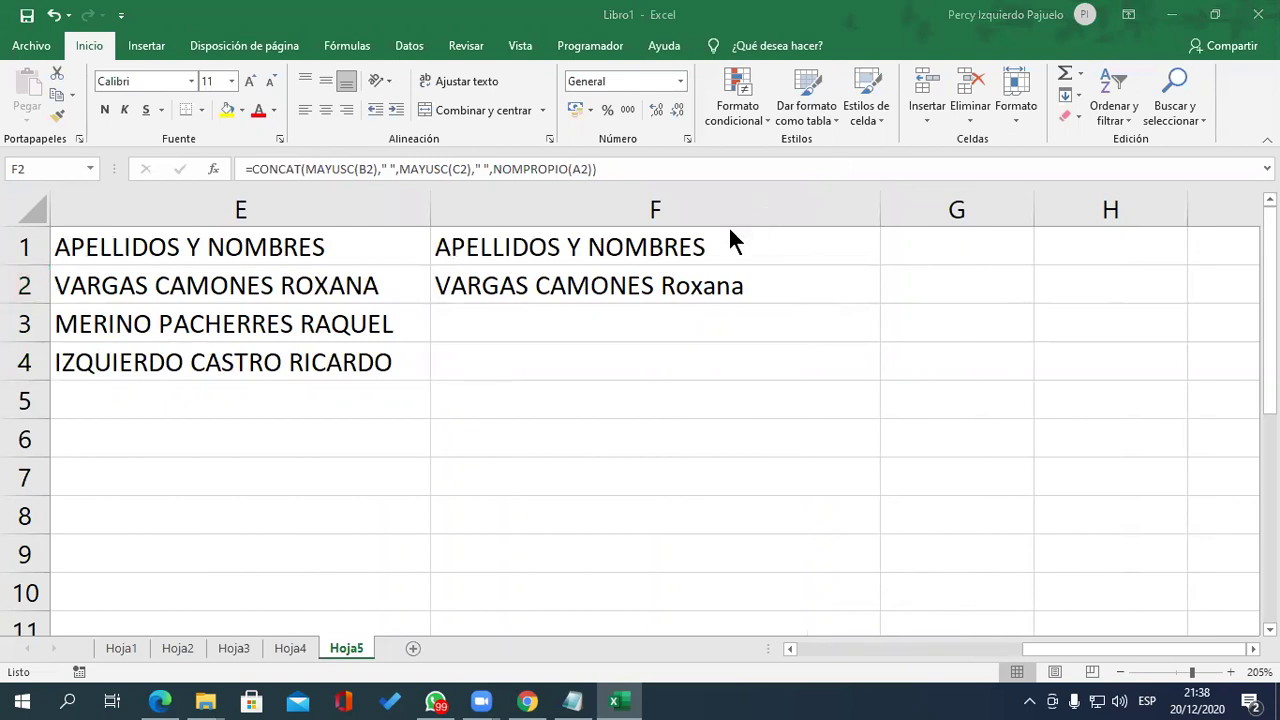
left_click(700, 282)
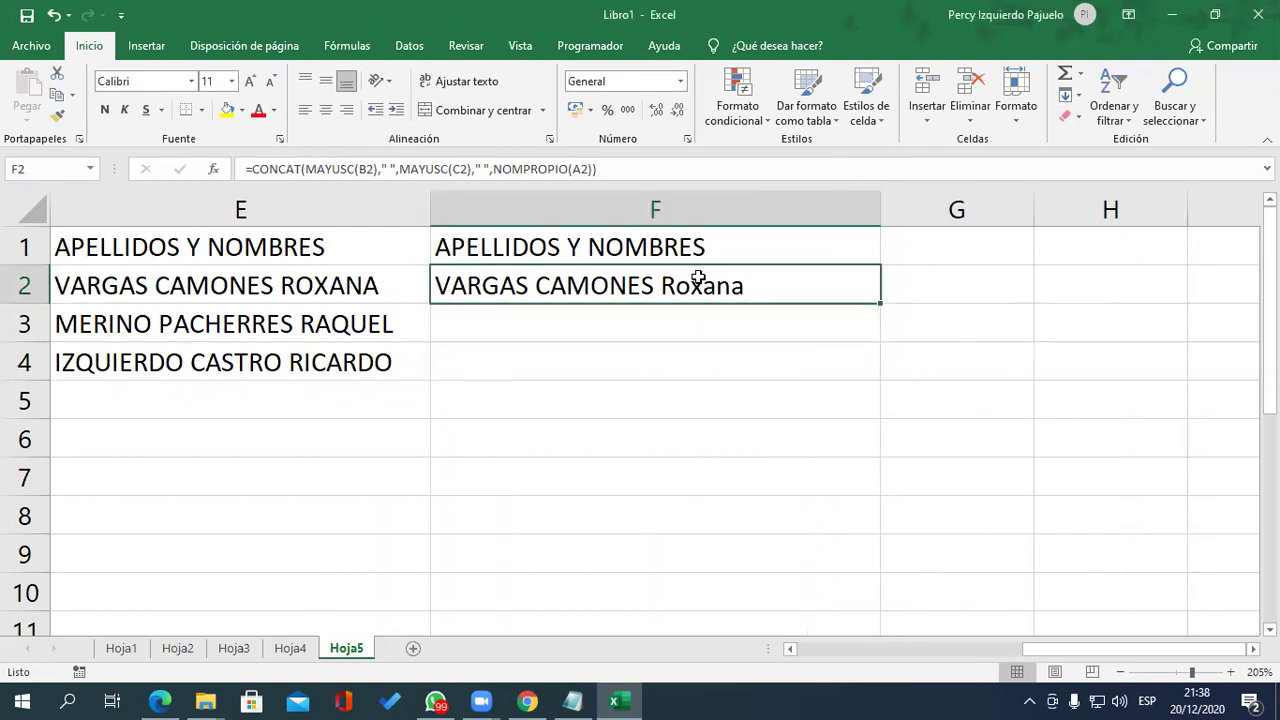
left_click(119, 648)
- Highlight the NOMPROPIO section in the Notepad text-function notes
left_click(573, 703)
scroll(337, 528, "up", 2)
scroll(337, 528, "up", 3)
scroll(336, 527, "up", 2)
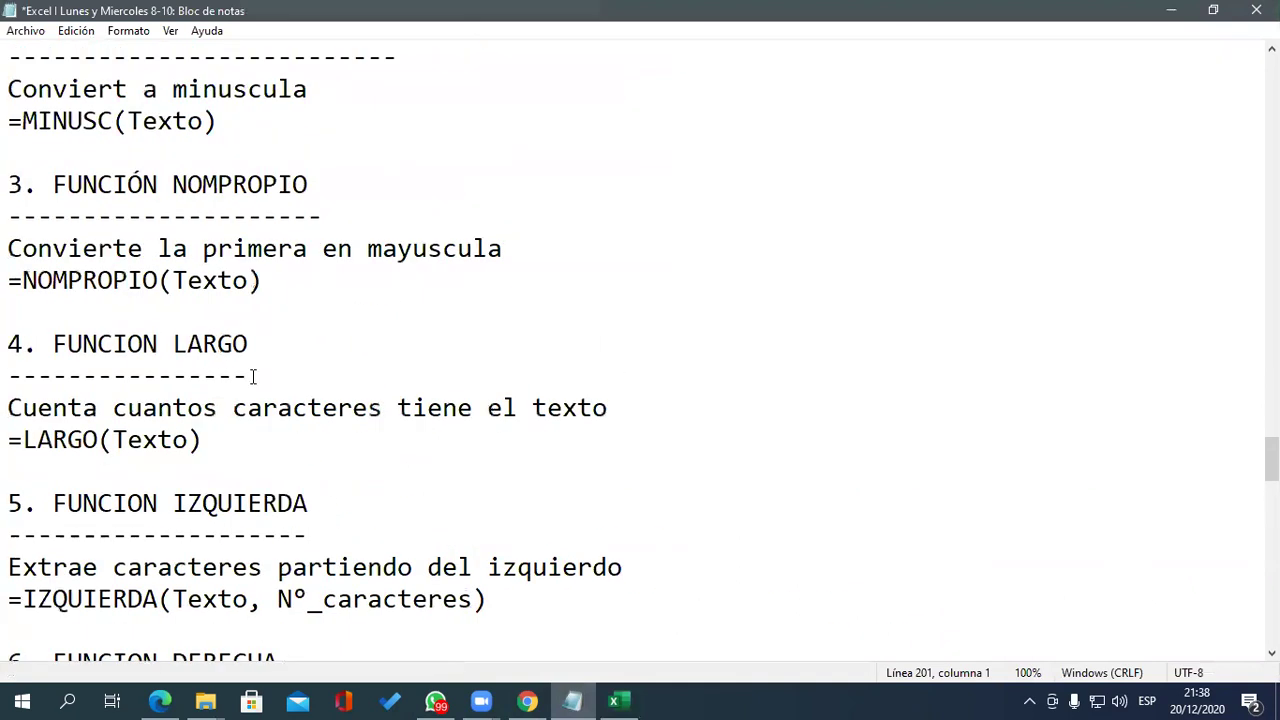
left_click_drag(8, 184, 411, 298)
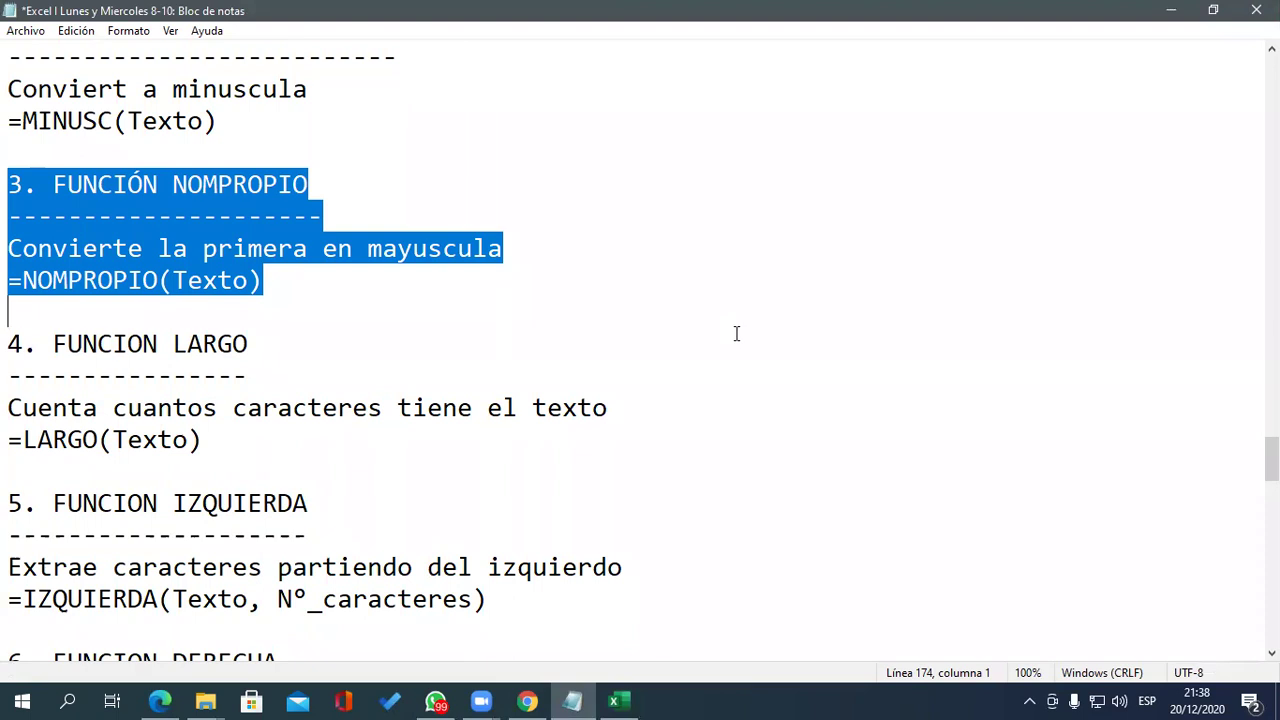
scroll(736, 333, "down", 1)
scroll(736, 333, "down", 1)
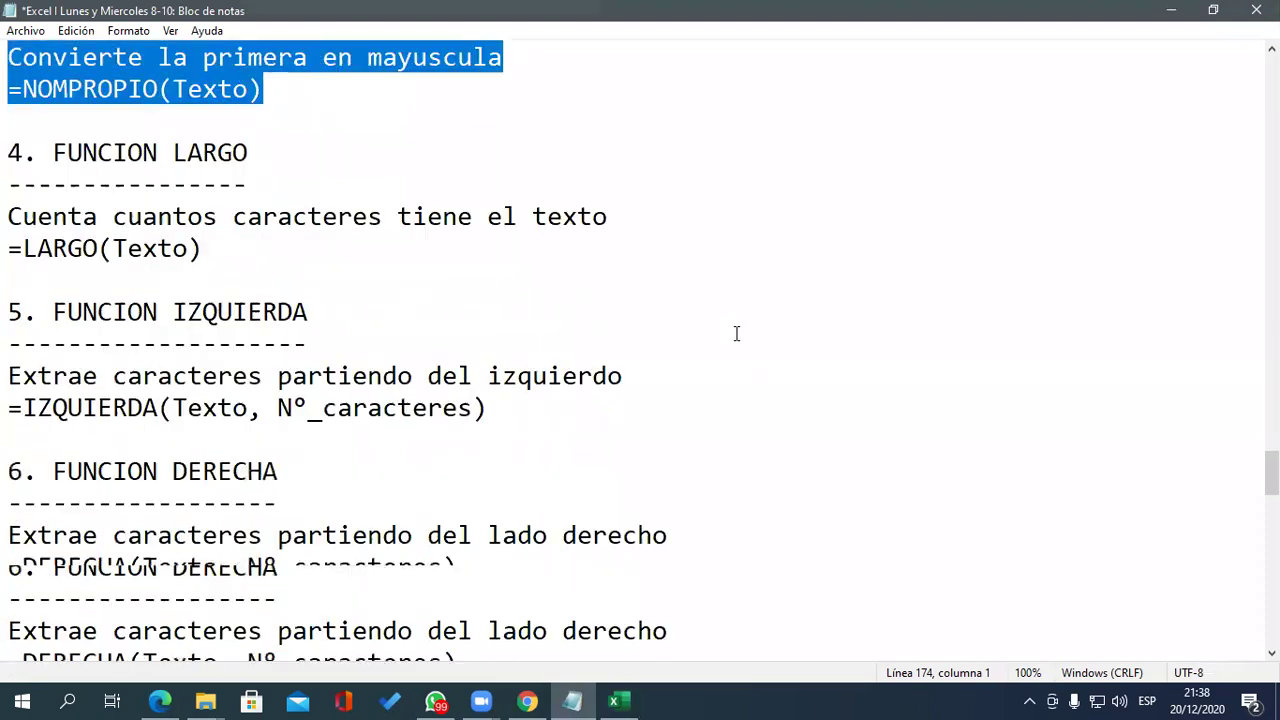
scroll(736, 333, "down", 3)
- Go back to Hoja5, reopen F2's formula and recommit it unchanged
left_click(1176, 15)
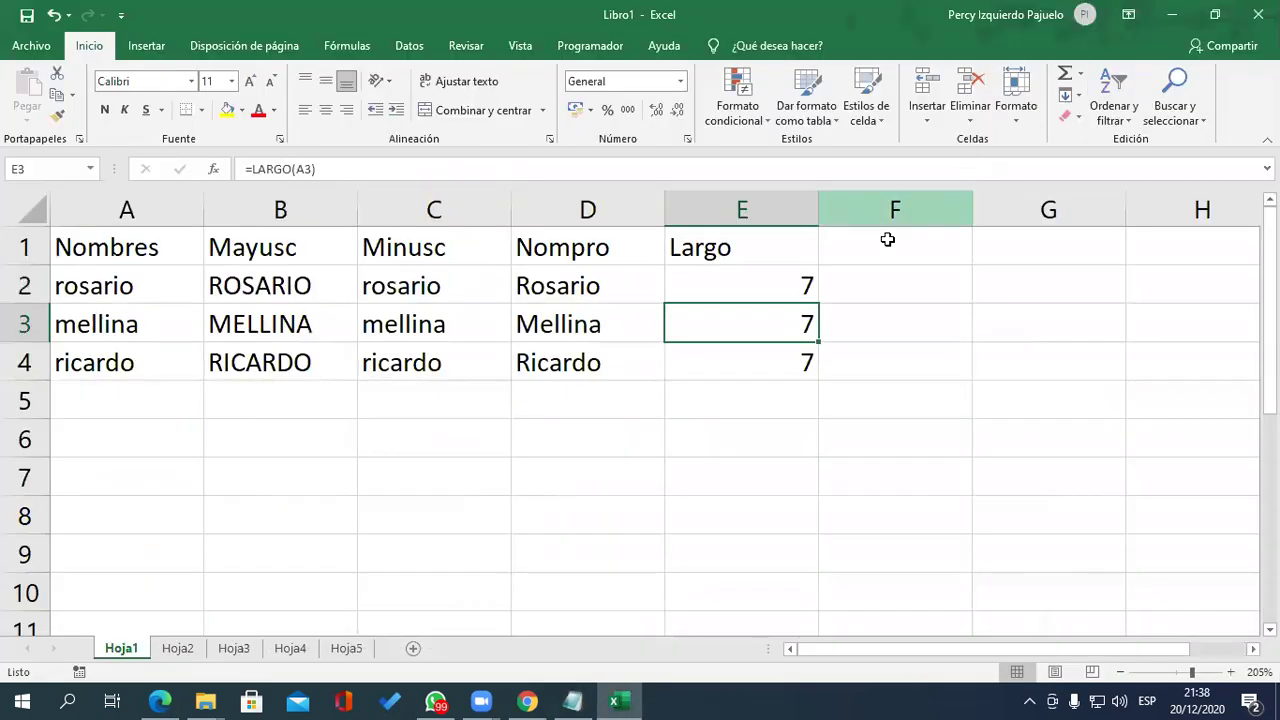
left_click(345, 648)
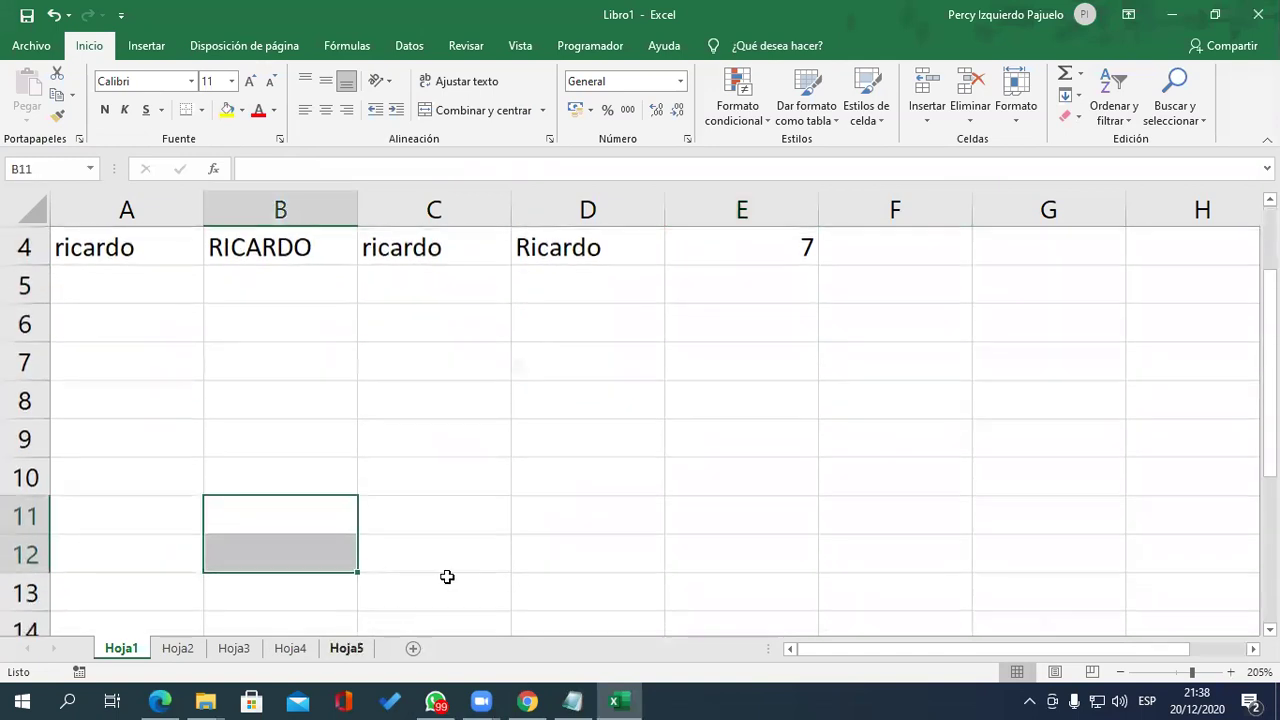
double_click(773, 291)
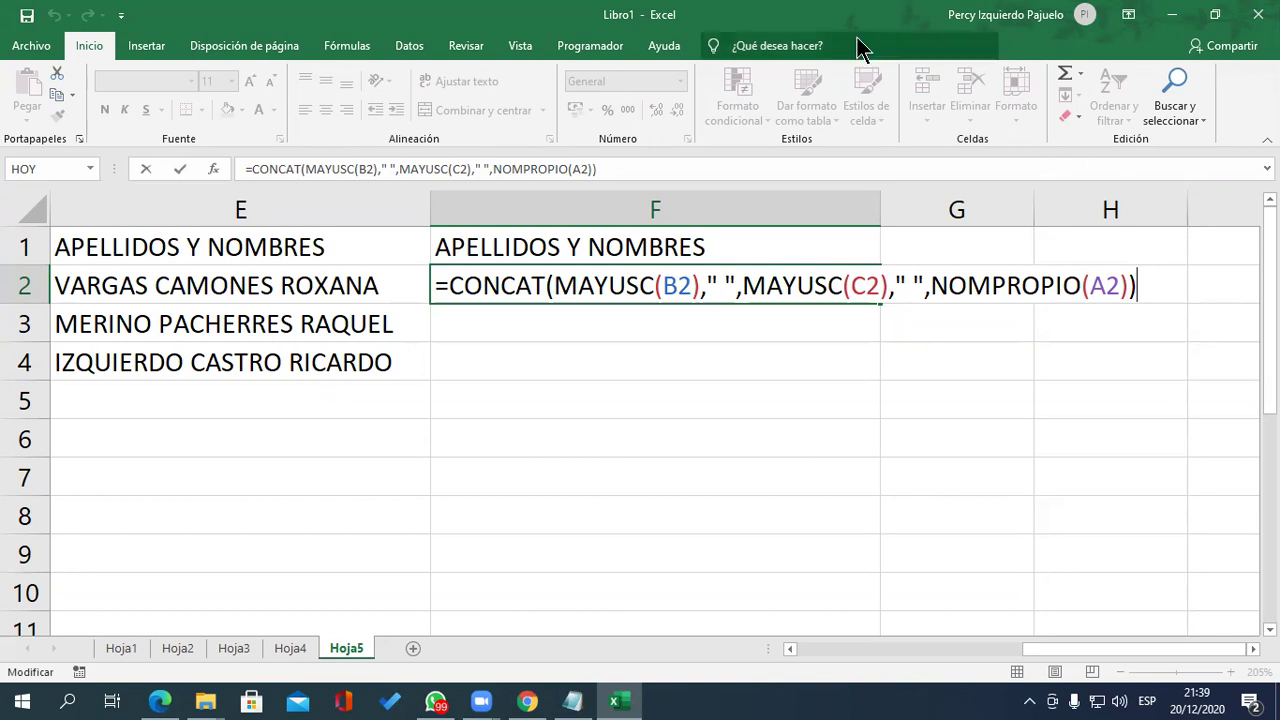
key("Return")
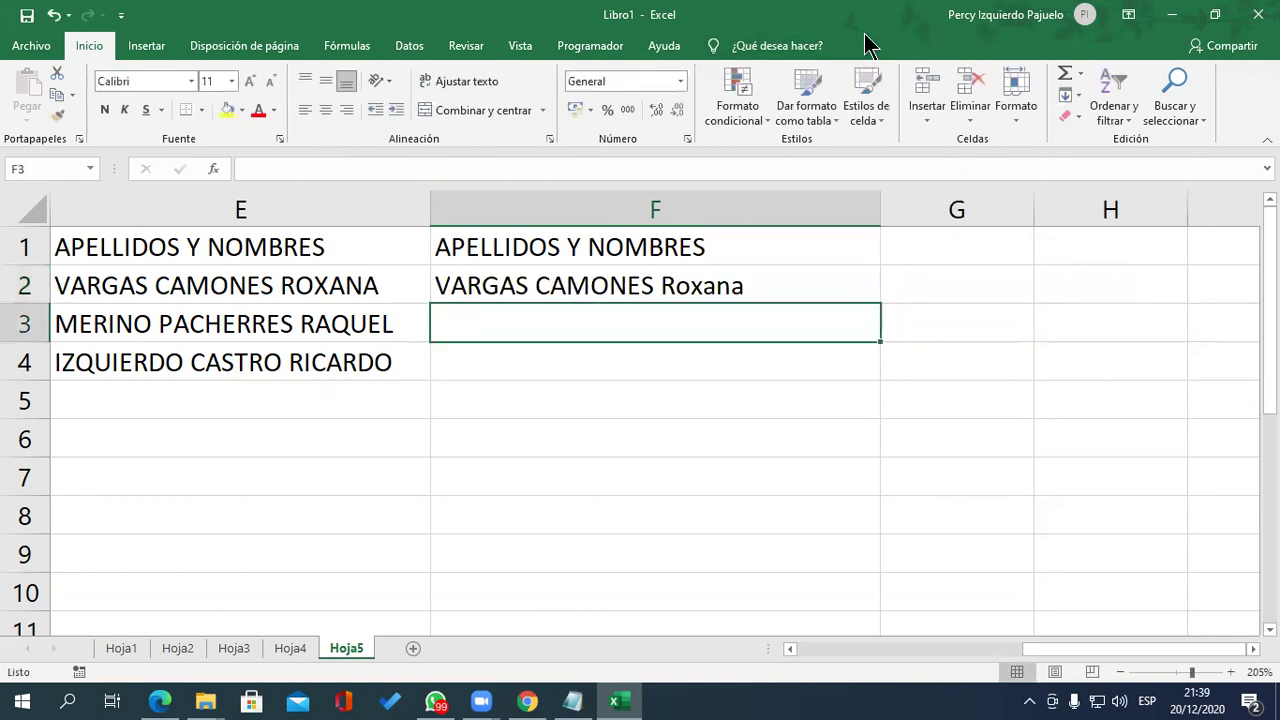